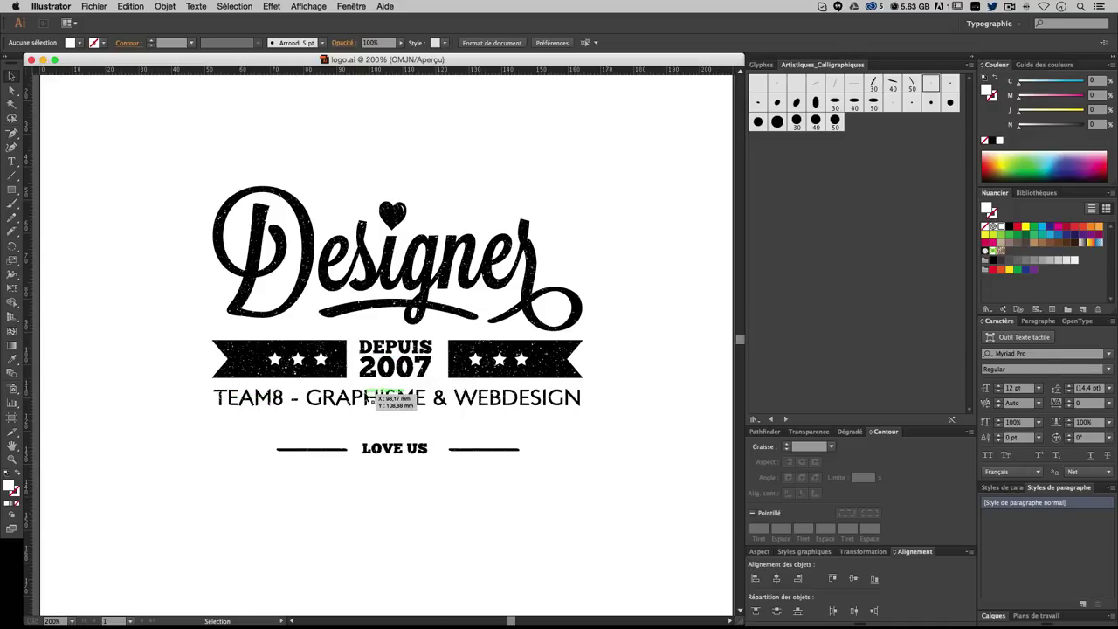
- Select the finished Designer logo group to review it, then deselect it
{"action": "left_click", "coordinate": [236, 352]}
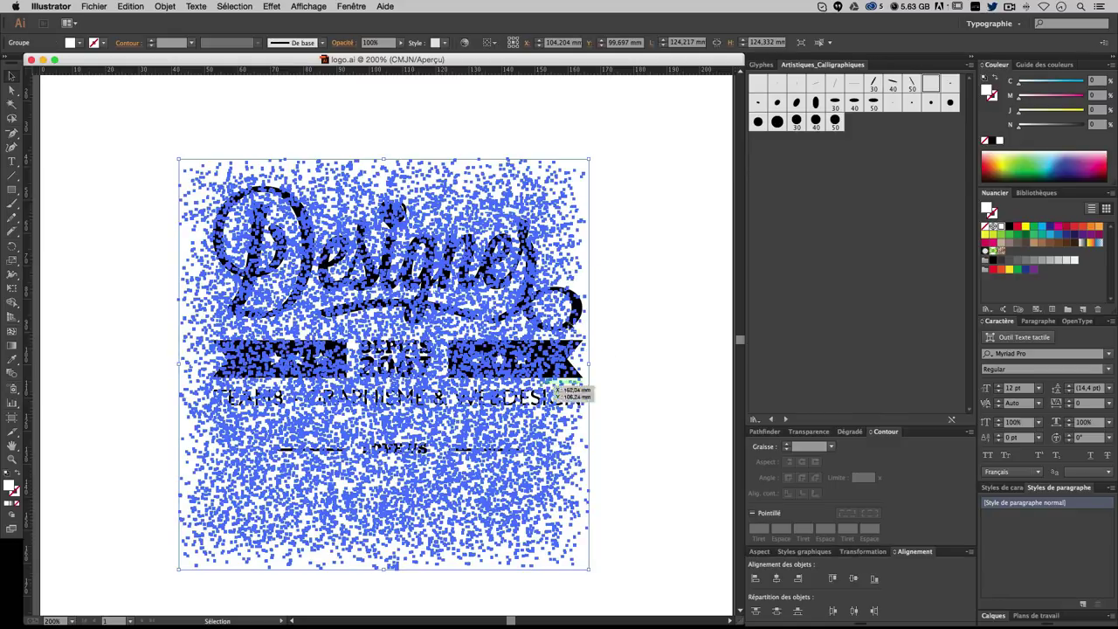
{"action": "left_click", "coordinate": [639, 274]}
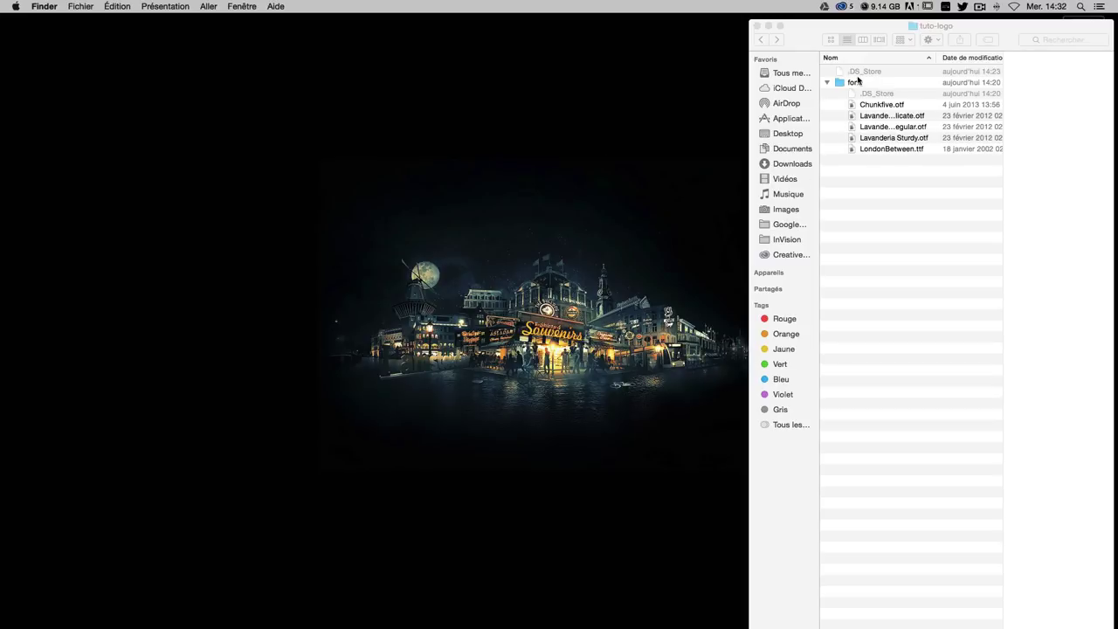
- Select all five tutorial font files in the tuto-logo font folder
{"action": "left_click", "coordinate": [871, 106]}
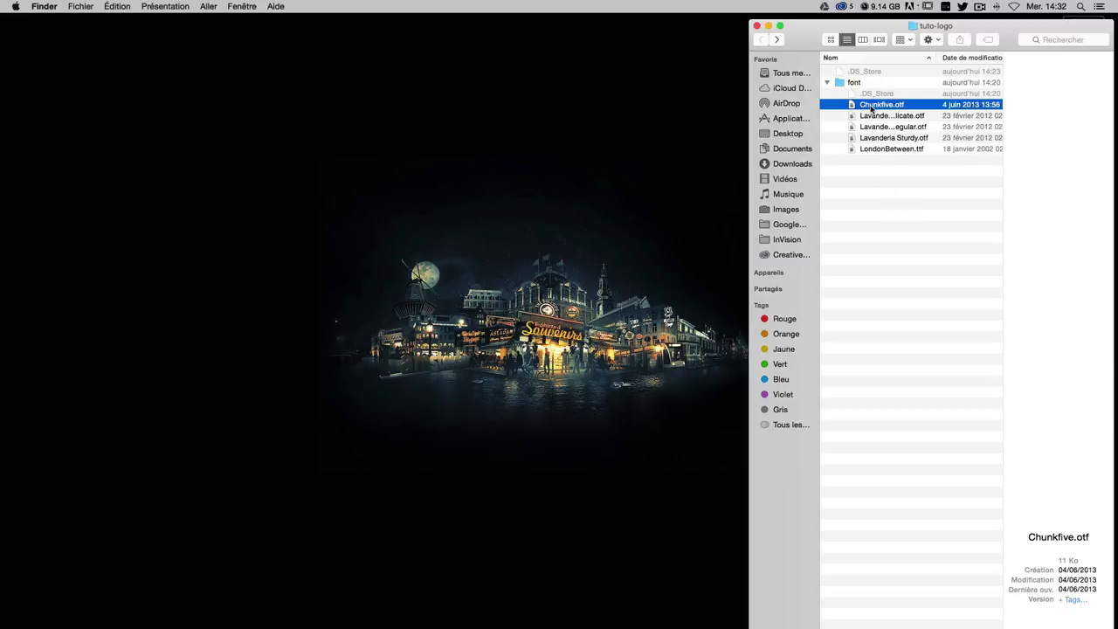
{"action": "left_click", "coordinate": [889, 117]}
{"action": "left_click", "coordinate": [886, 140], "text": "shift"}
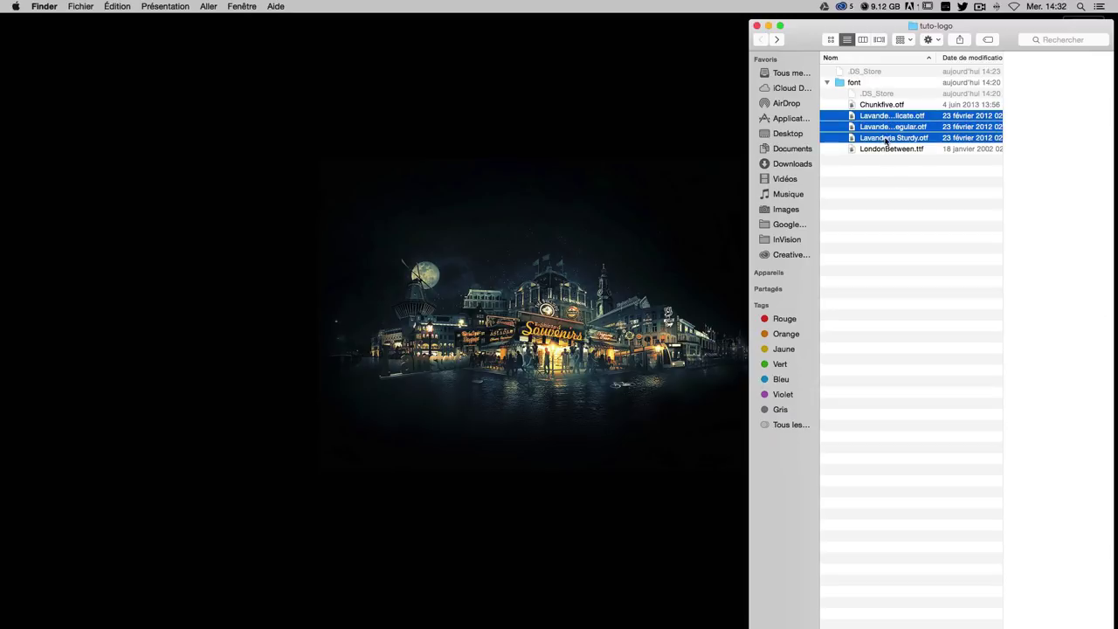
{"action": "left_click_drag", "start_coordinate": [894, 184], "coordinate": [878, 107]}
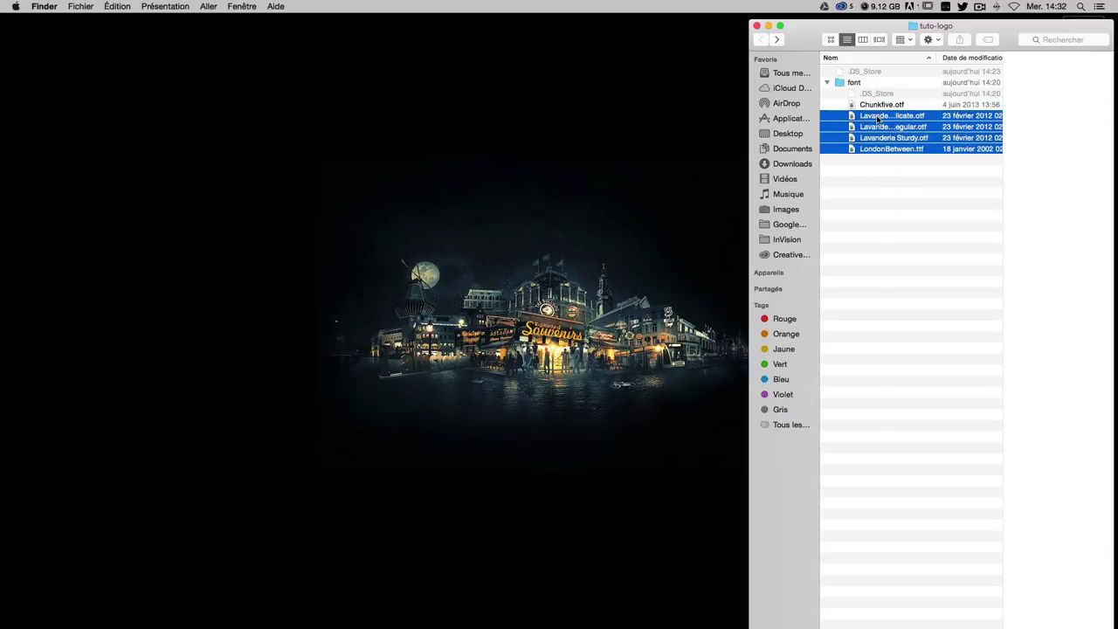
- Copy the five fonts into the SSD > Bibliothèque > Fonts folder
{"action": "double_click", "coordinate": [1084, 33]}
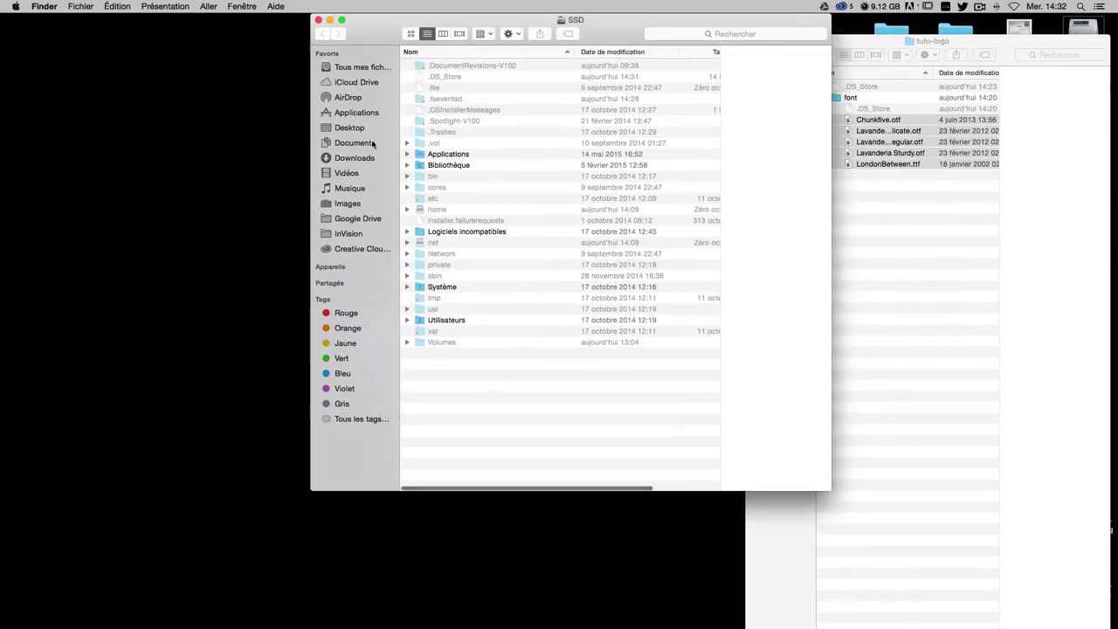
{"action": "left_click_drag", "start_coordinate": [599, 20], "coordinate": [425, 65]}
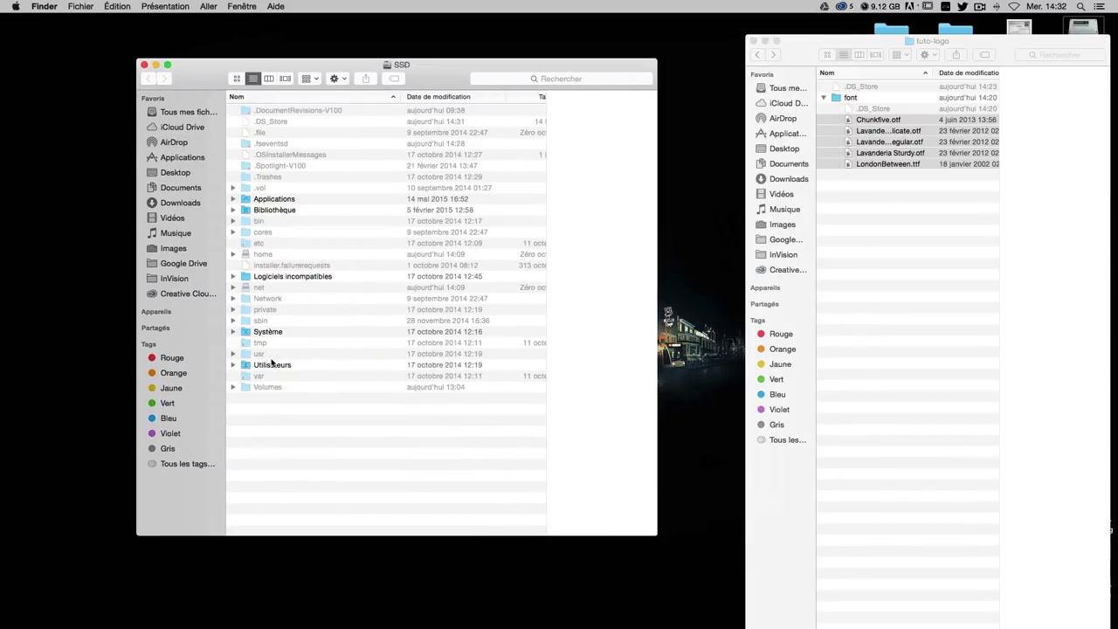
{"action": "left_click", "coordinate": [284, 212]}
{"action": "double_click", "coordinate": [284, 212]}
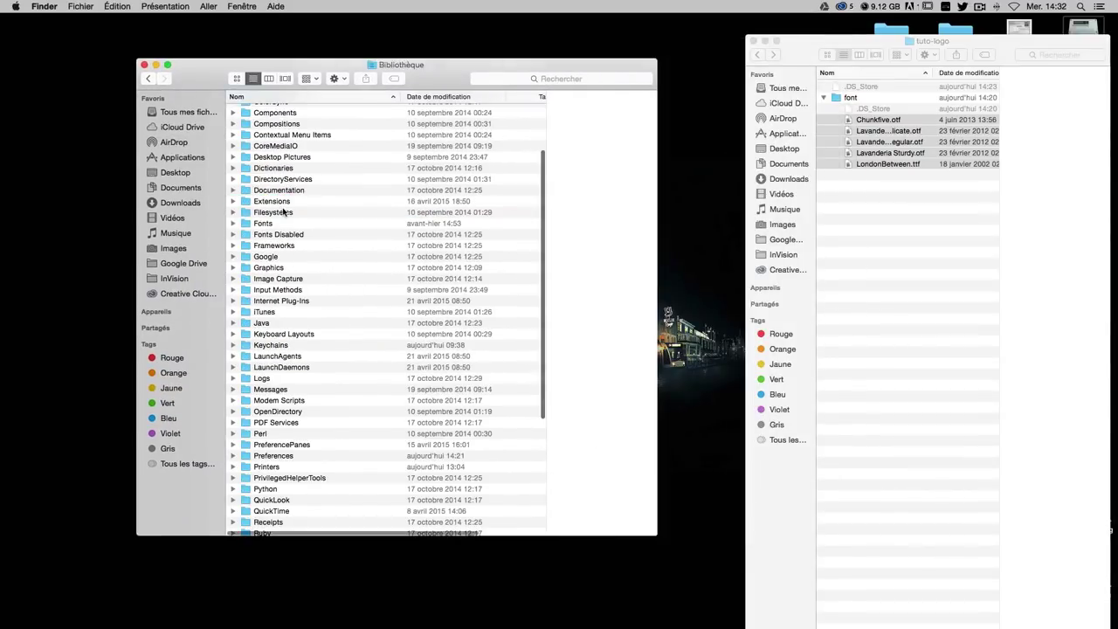
{"action": "left_click", "coordinate": [288, 216]}
{"action": "double_click", "coordinate": [263, 227]}
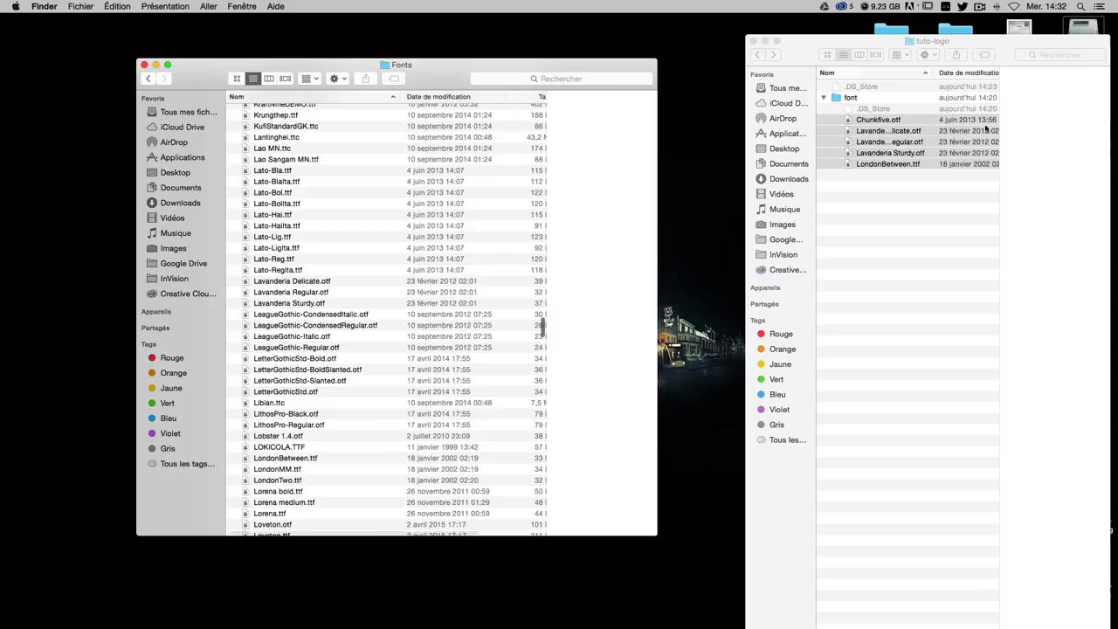
{"action": "left_click_drag", "start_coordinate": [872, 127], "coordinate": [458, 246]}
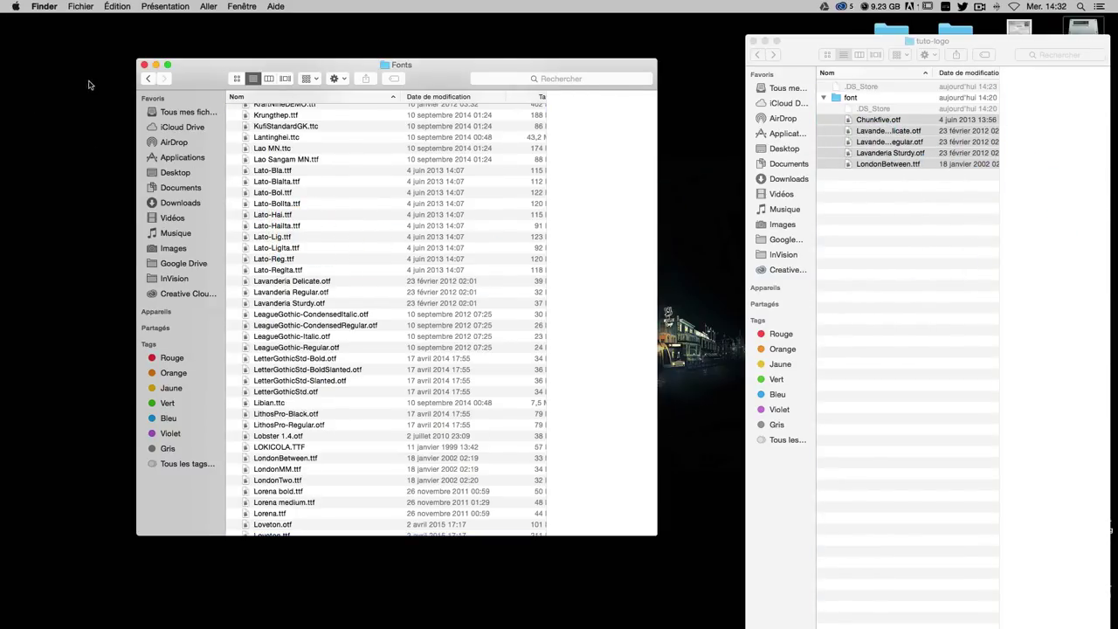
- Close the Fonts window and launch Illustrator from the Dock
{"action": "left_click", "coordinate": [141, 64]}
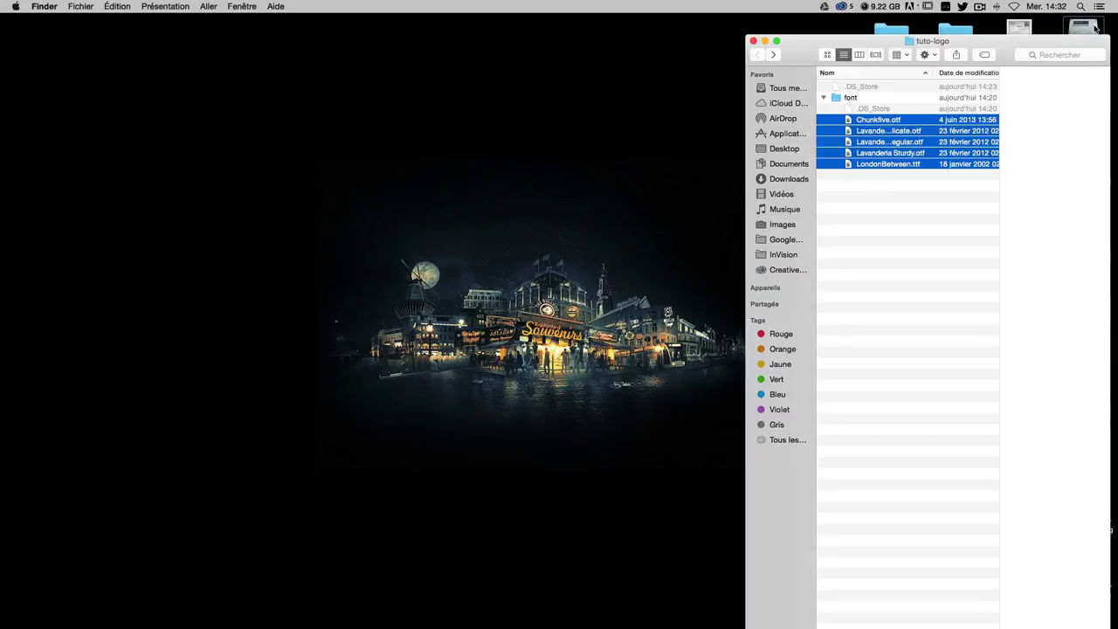
{"action": "left_click_drag", "start_coordinate": [1034, 45], "coordinate": [1044, 25]}
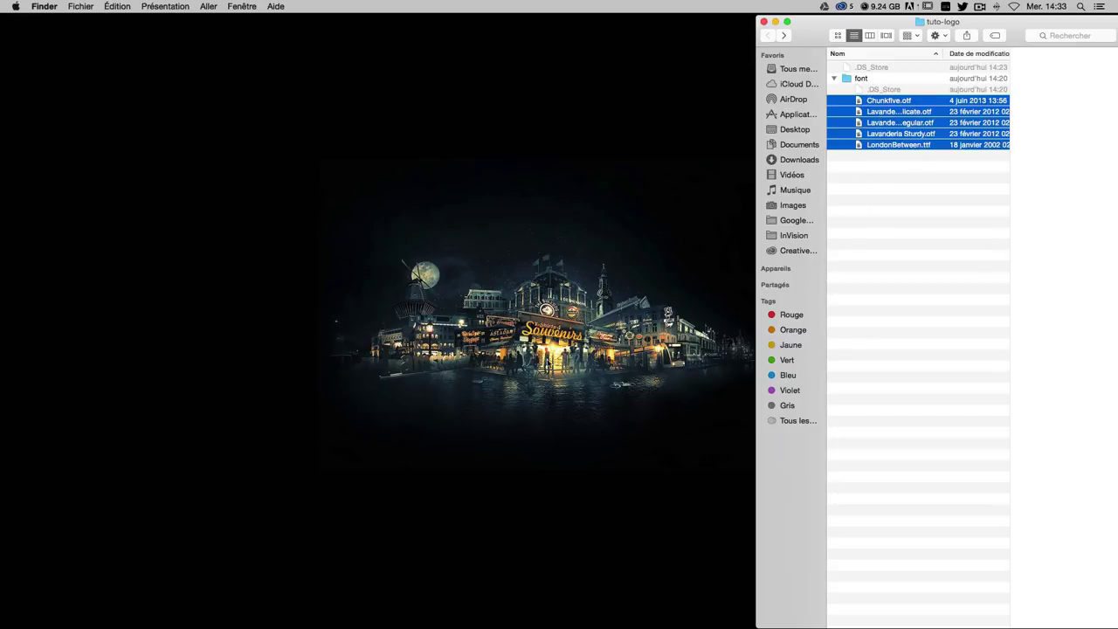
{"action": "mouse_move", "coordinate": [572, 612]}
{"action": "left_click", "coordinate": [610, 587]}
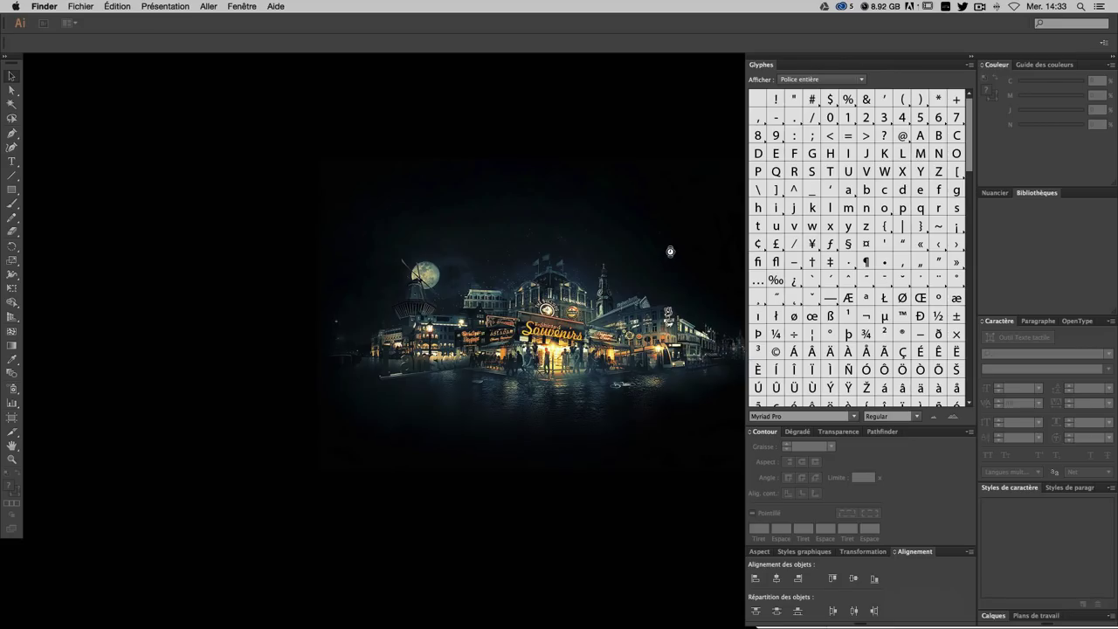
- Create a new document with Largeur and Hauteur both 210 mm
{"action": "key", "text": "super+n"}
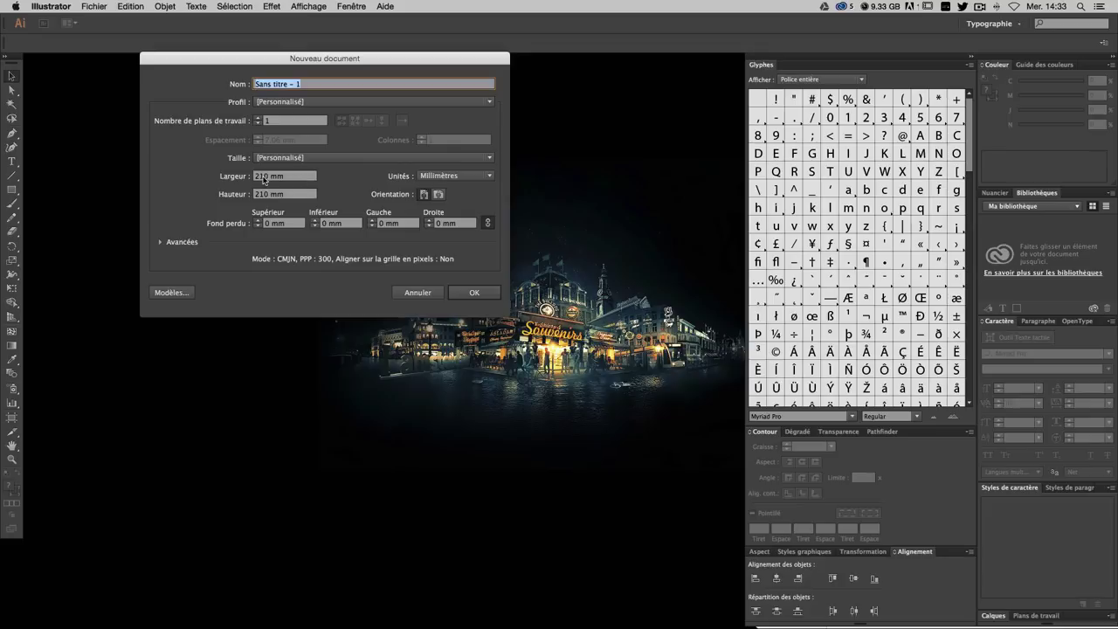
{"action": "left_click", "coordinate": [302, 174]}
{"action": "left_click_drag", "start_coordinate": [302, 175], "coordinate": [225, 168]}
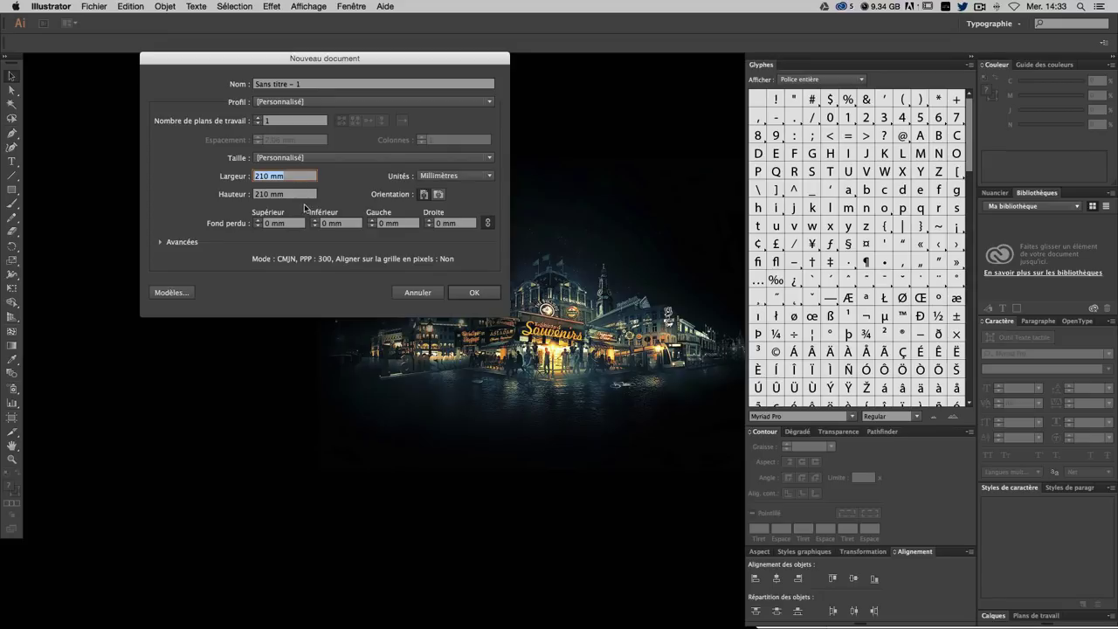
{"action": "key", "text": "Tab"}
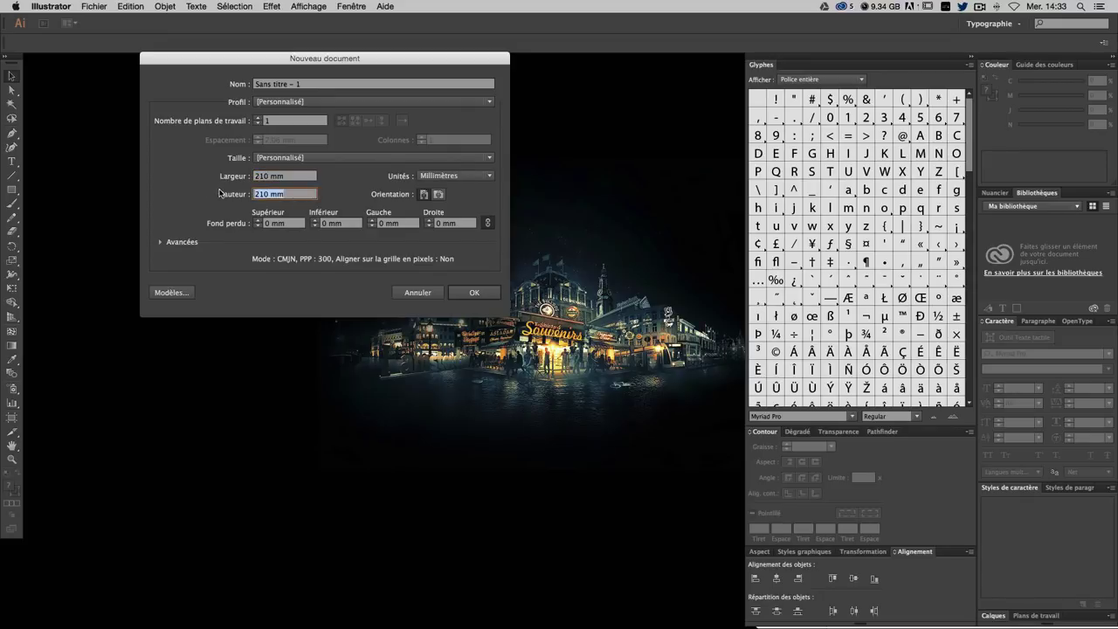
{"action": "left_click", "coordinate": [480, 295]}
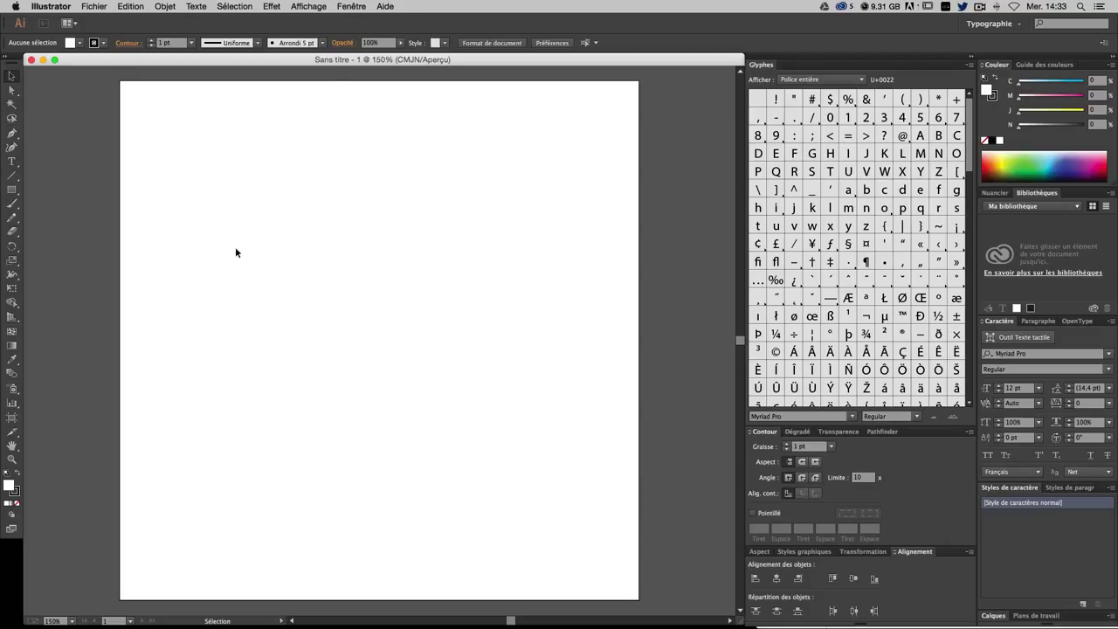
- Switch to the Typographie workspace and check its paragraph and character settings
{"action": "left_click", "coordinate": [357, 7]}
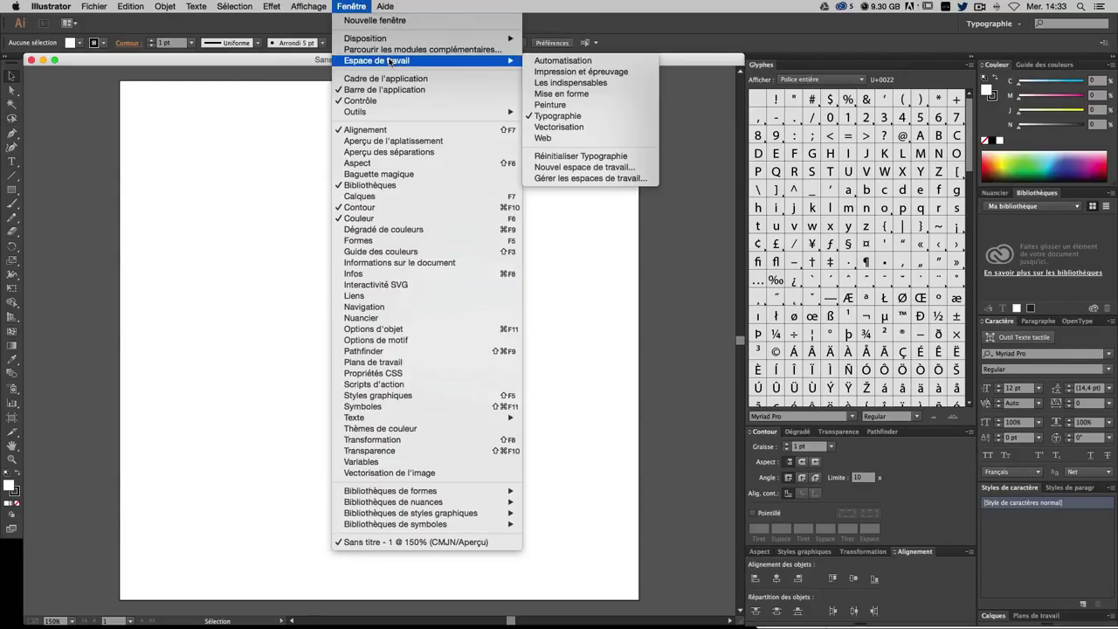
{"action": "mouse_move", "coordinate": [377, 60]}
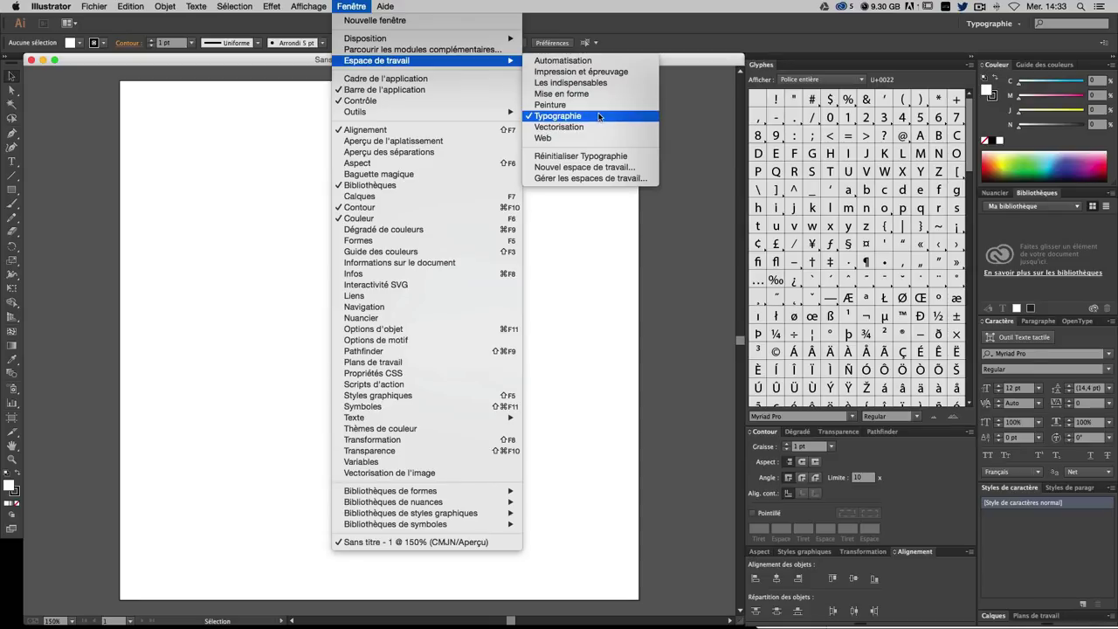
{"action": "left_click", "coordinate": [600, 116]}
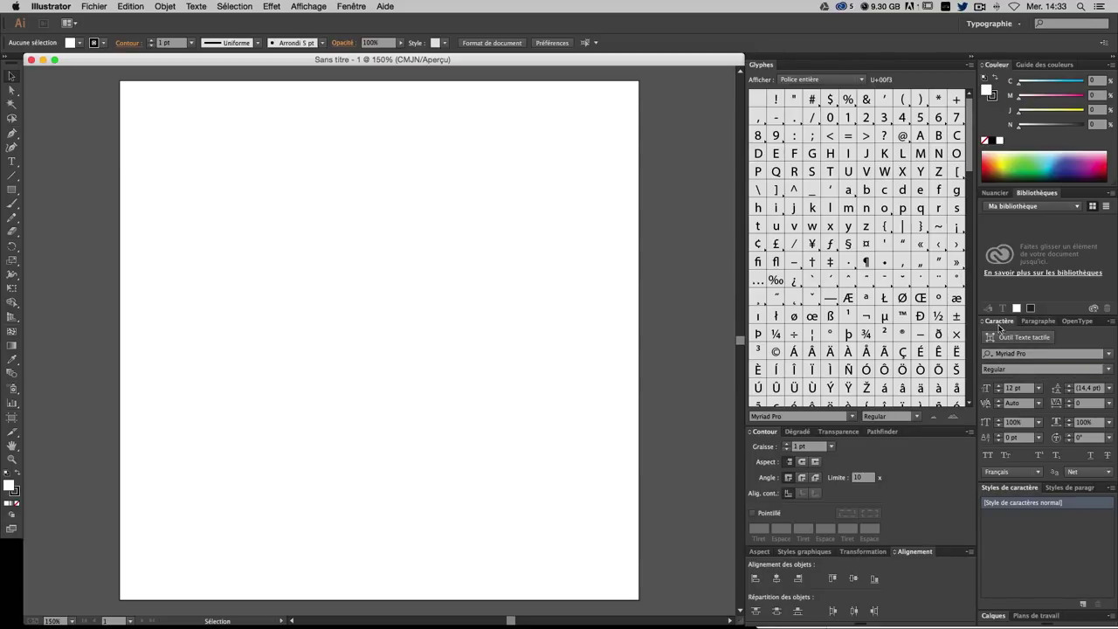
{"action": "left_click", "coordinate": [1038, 320]}
{"action": "left_click", "coordinate": [998, 321]}
- Detach the Contour (stroke) panel into a floating panel and close it
{"action": "left_click", "coordinate": [969, 432]}
{"action": "left_click", "coordinate": [985, 433]}
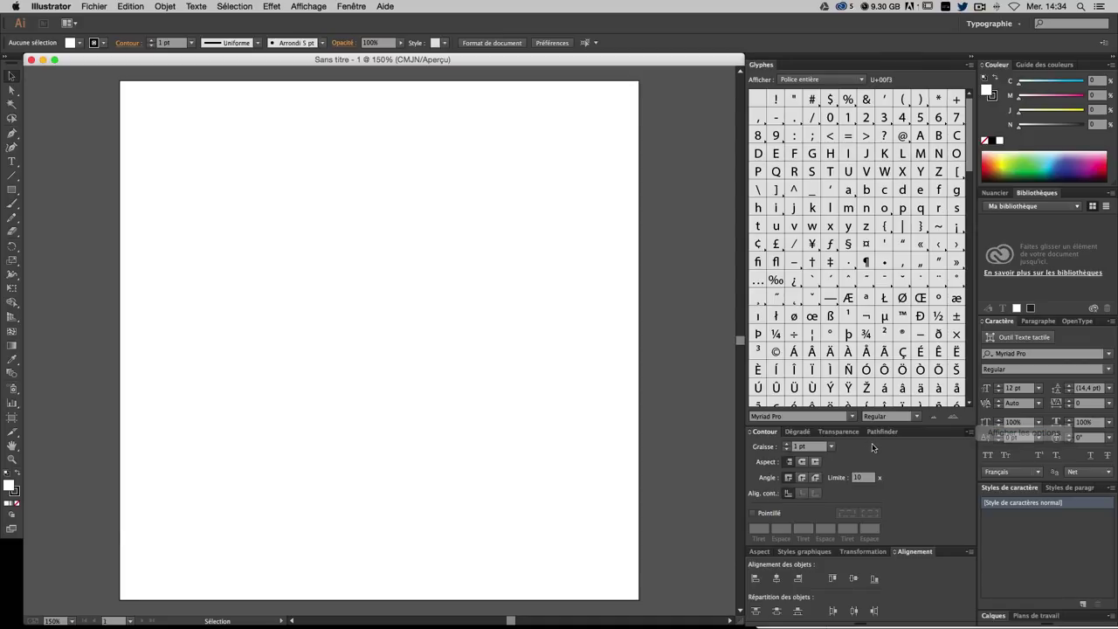
{"action": "left_click_drag", "start_coordinate": [761, 432], "coordinate": [542, 385]}
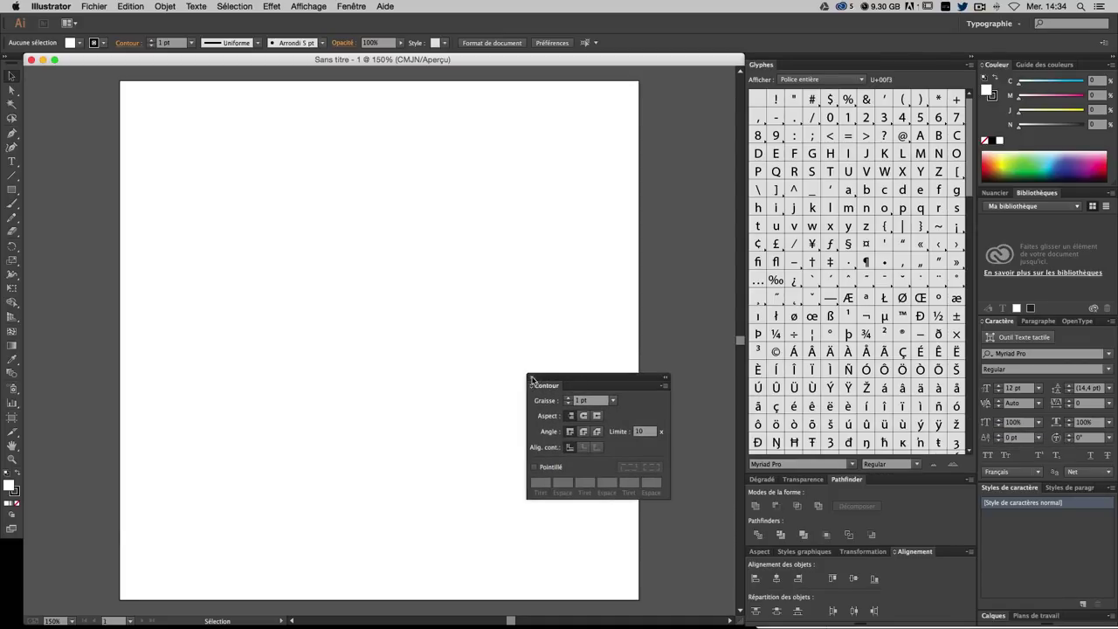
{"action": "left_click", "coordinate": [530, 376]}
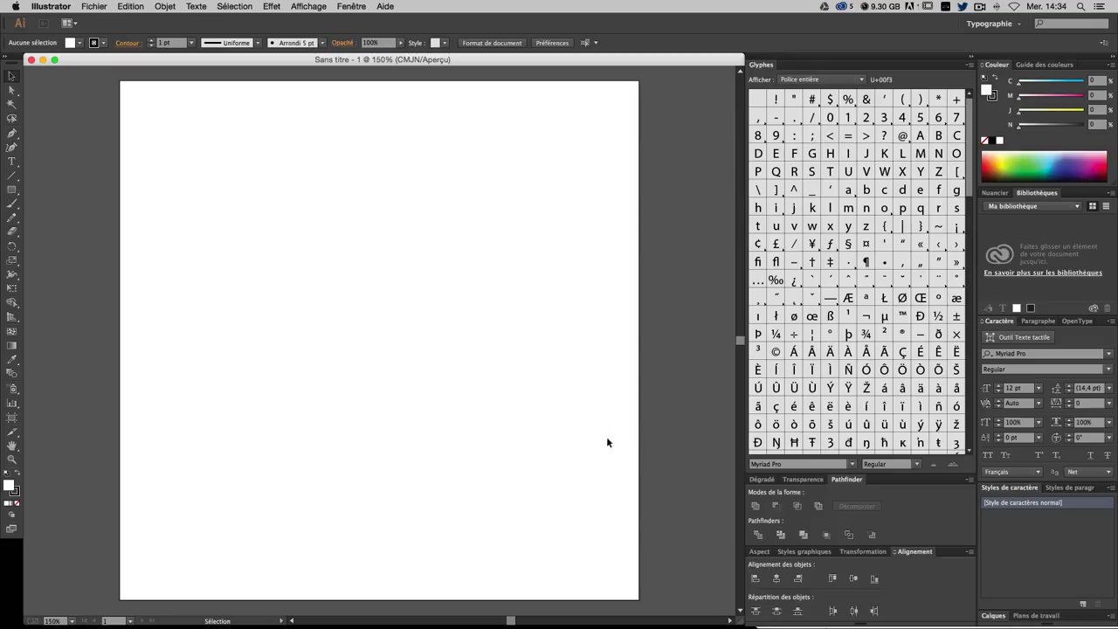
- Reopen the Contour panel and dock it among the gradient, transparency and Pathfinder panels
{"action": "left_click", "coordinate": [352, 7]}
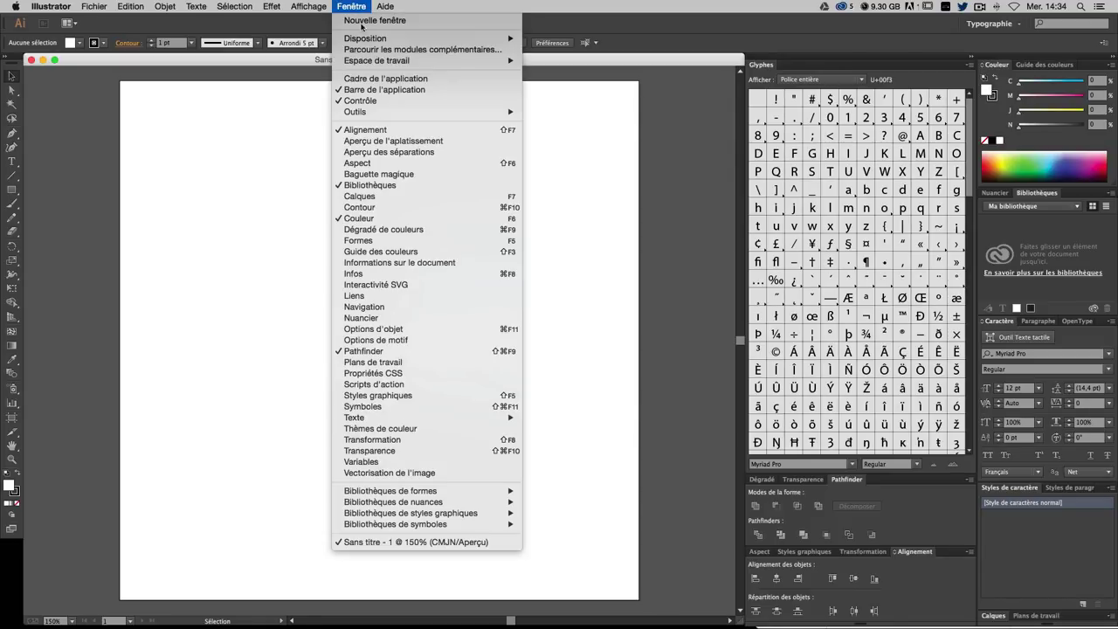
{"action": "left_click", "coordinate": [367, 207]}
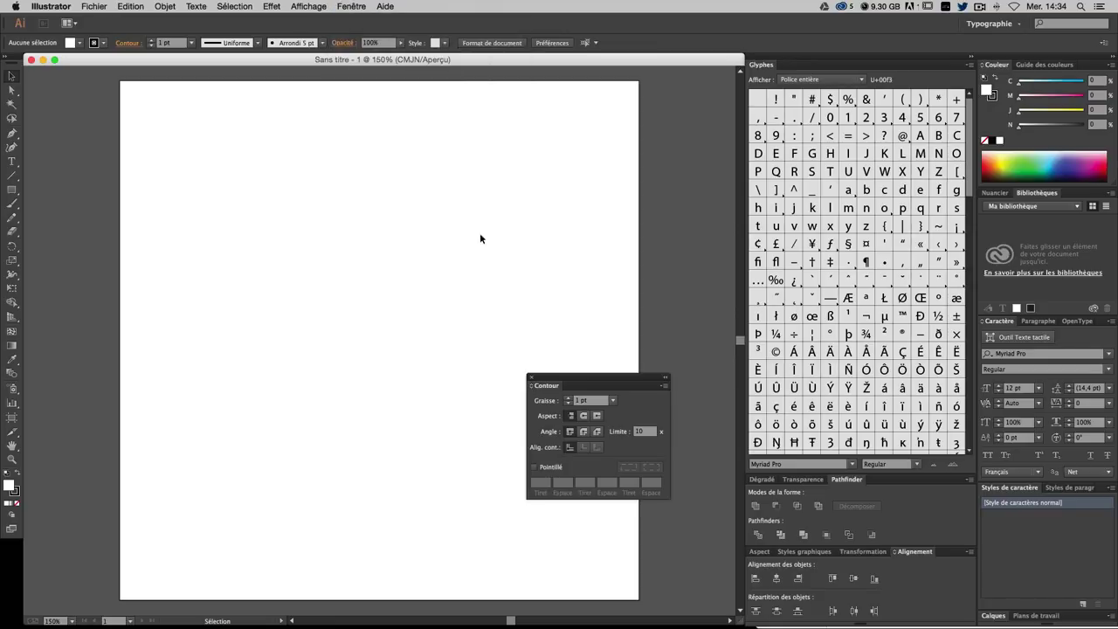
{"action": "left_click_drag", "start_coordinate": [588, 379], "coordinate": [875, 472]}
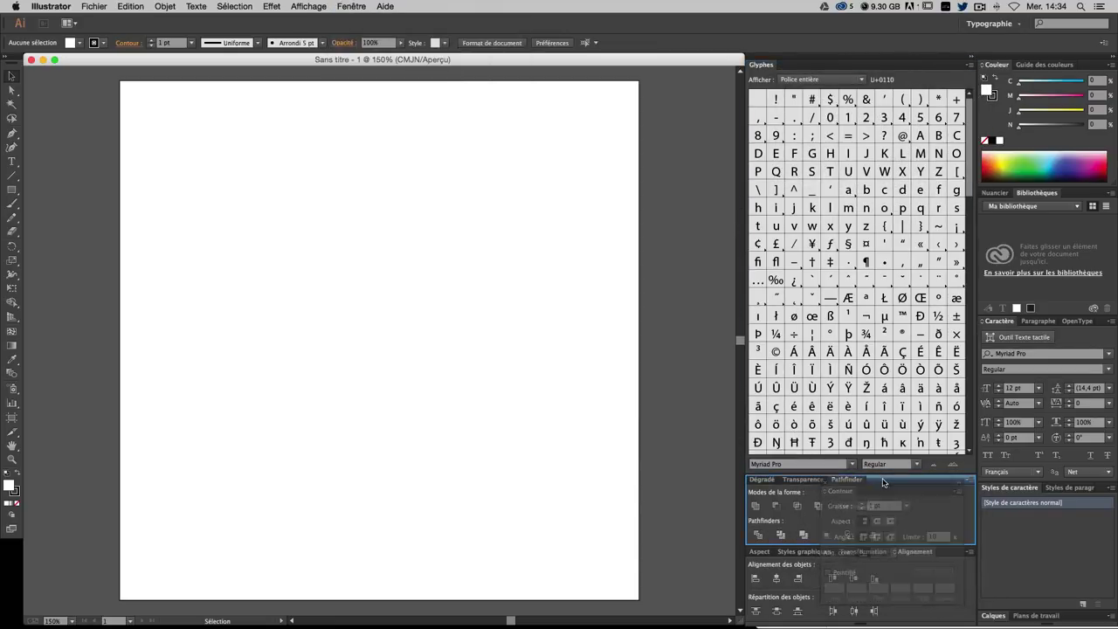
{"action": "mouse_move", "coordinate": [875, 472]}
{"action": "left_mouse_down"}
{"action": "mouse_move", "coordinate": [820, 14]}
{"action": "mouse_move", "coordinate": [633, 213]}
{"action": "left_mouse_up"}
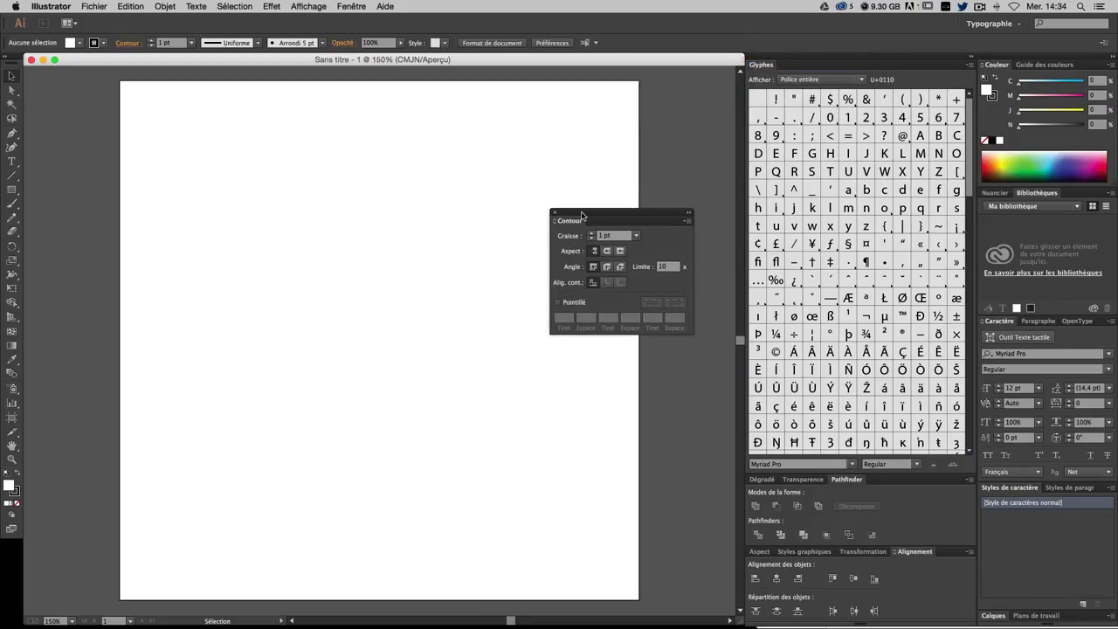
{"action": "mouse_move", "coordinate": [572, 216]}
{"action": "left_mouse_down"}
{"action": "mouse_move", "coordinate": [885, 77]}
{"action": "mouse_move", "coordinate": [876, 490]}
{"action": "left_mouse_up"}
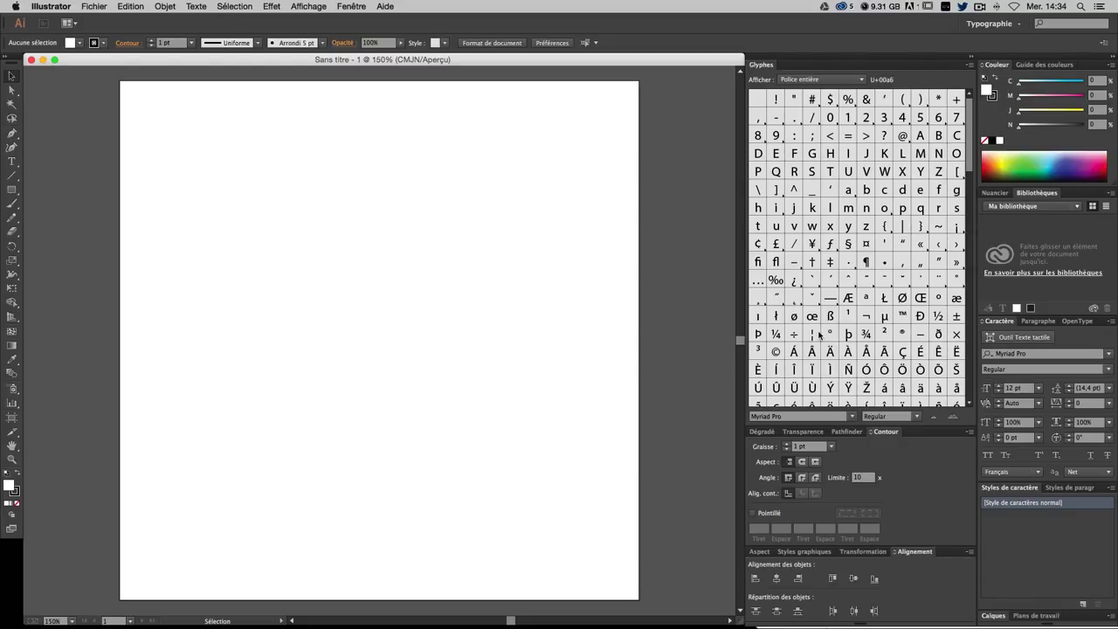
{"action": "left_click", "coordinate": [313, 6]}
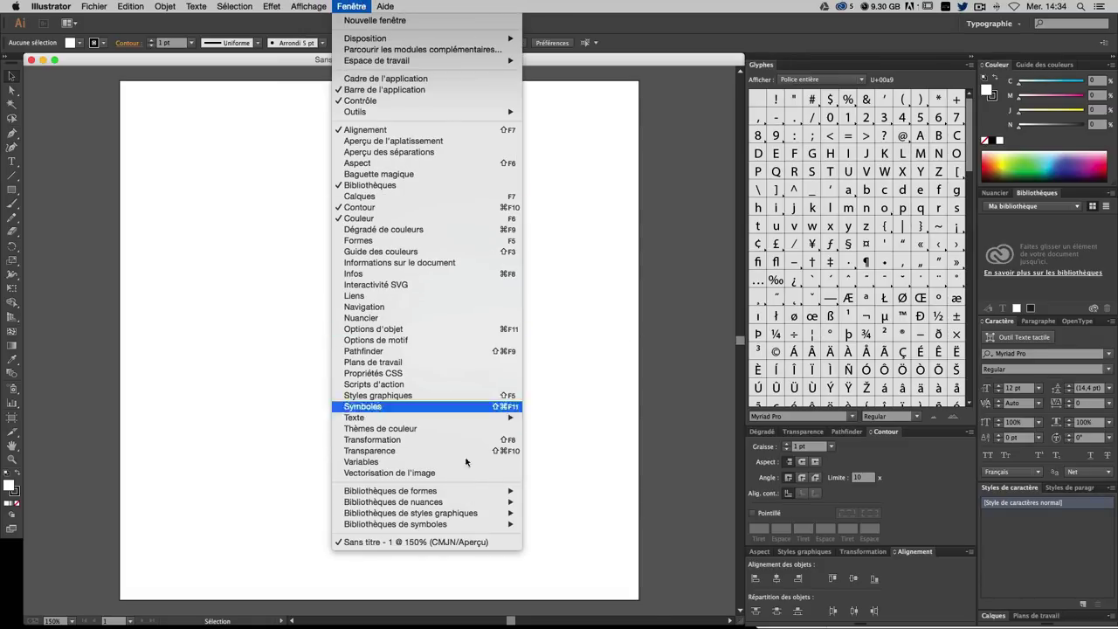
{"action": "mouse_move", "coordinate": [352, 6]}
{"action": "mouse_move", "coordinate": [556, 491]}
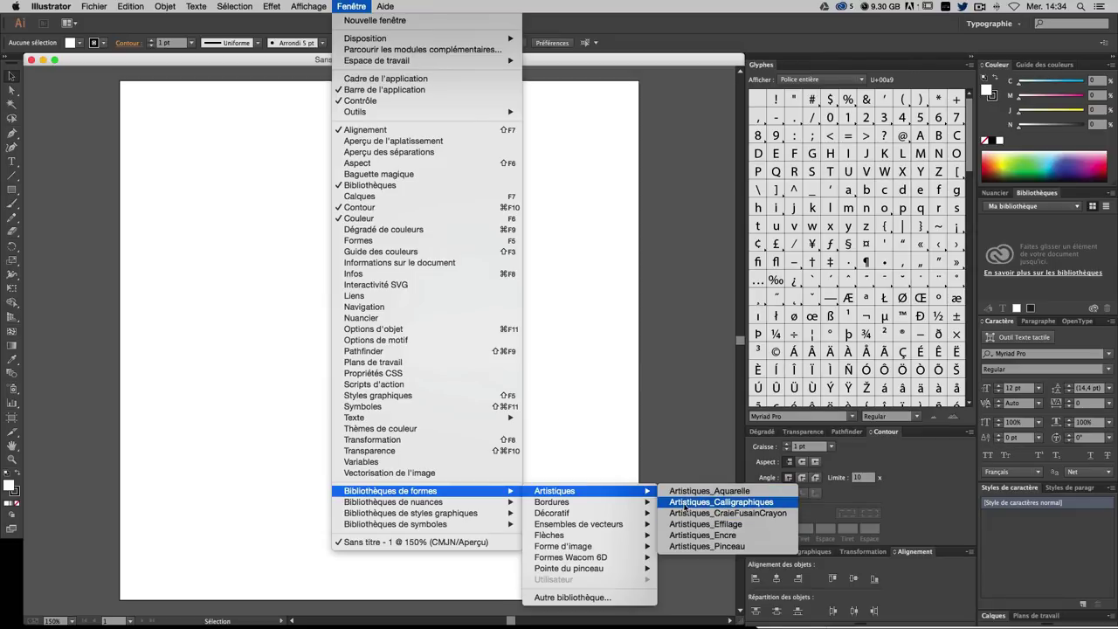
{"action": "left_click", "coordinate": [740, 504]}
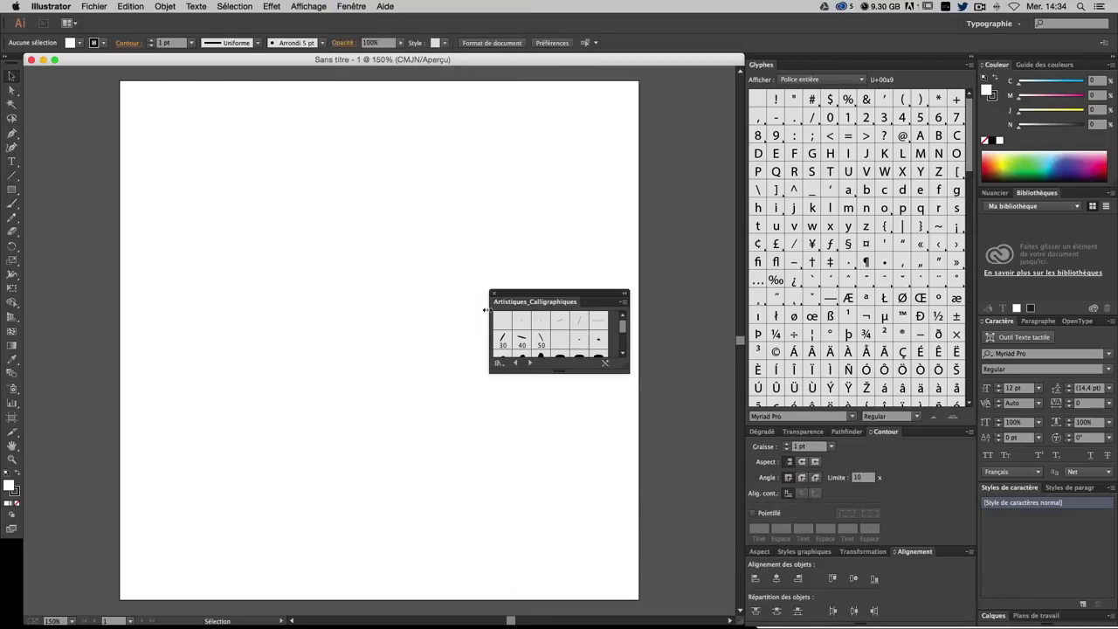
{"action": "left_click_drag", "start_coordinate": [522, 294], "coordinate": [803, 85]}
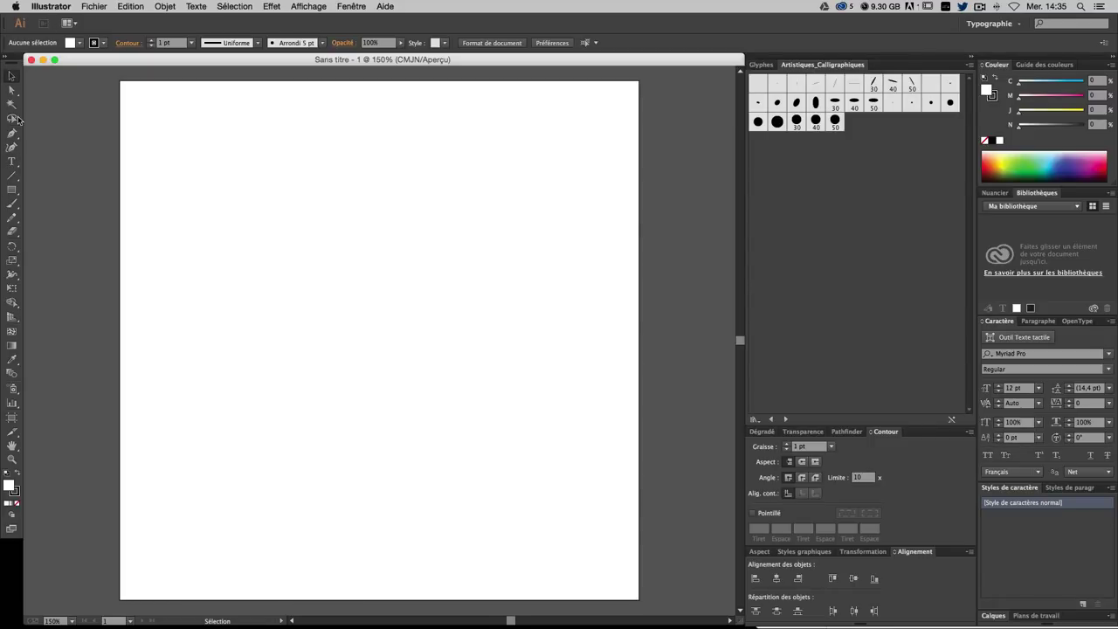
- Type 'Designer' on the artboard and search 'lava' in the Character panel font field
{"action": "left_click", "coordinate": [12, 163]}
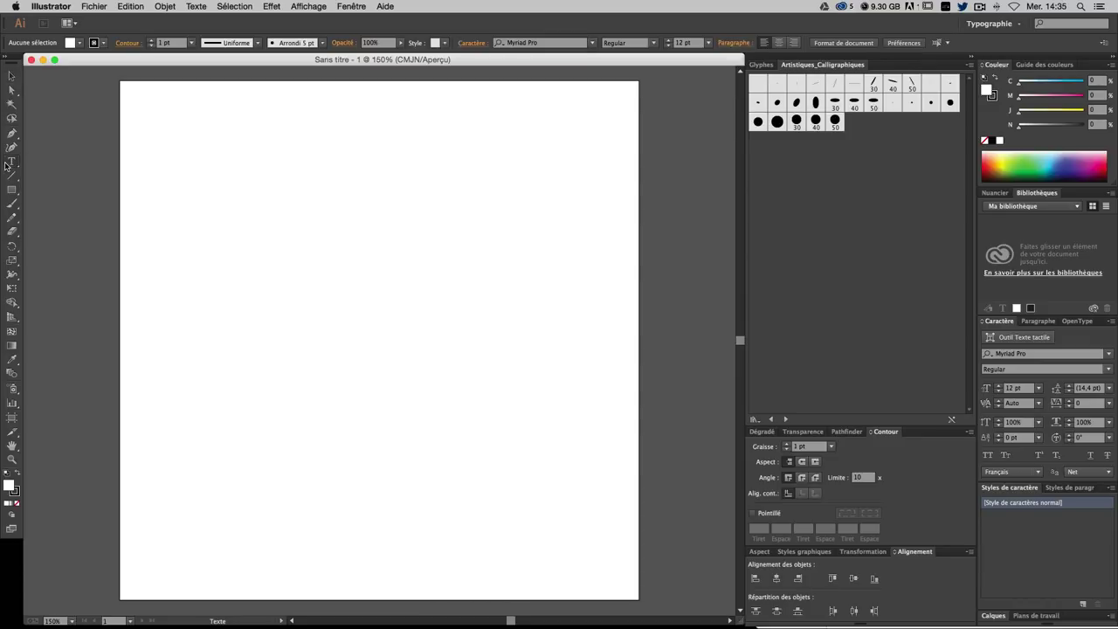
{"action": "left_click", "coordinate": [301, 240]}
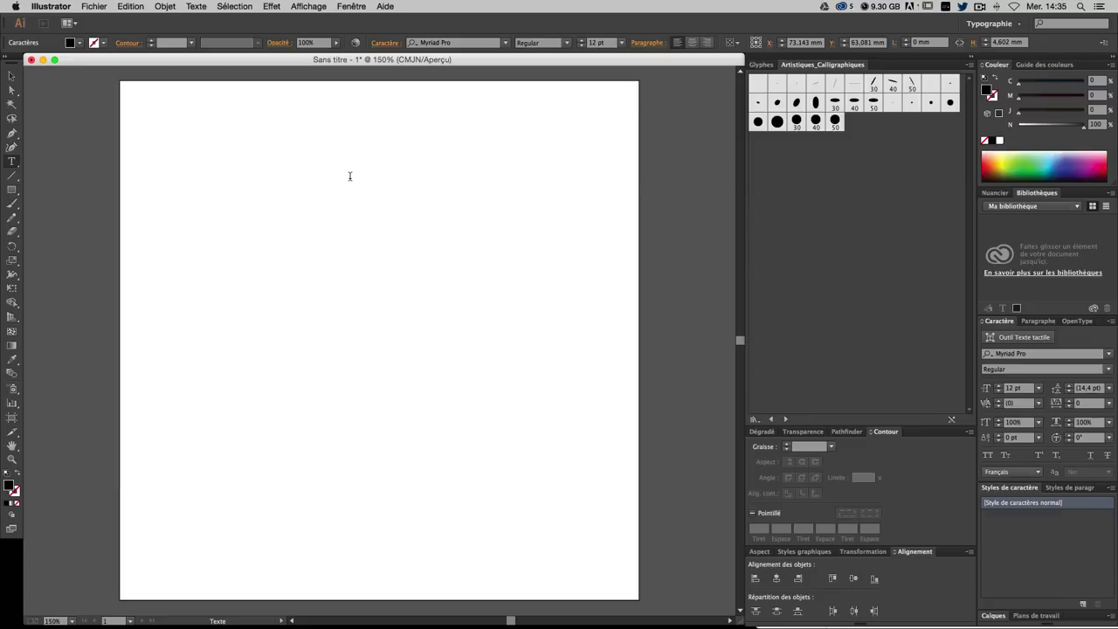
{"action": "type", "text": "Designer"}
{"action": "left_click", "coordinate": [12, 76]}
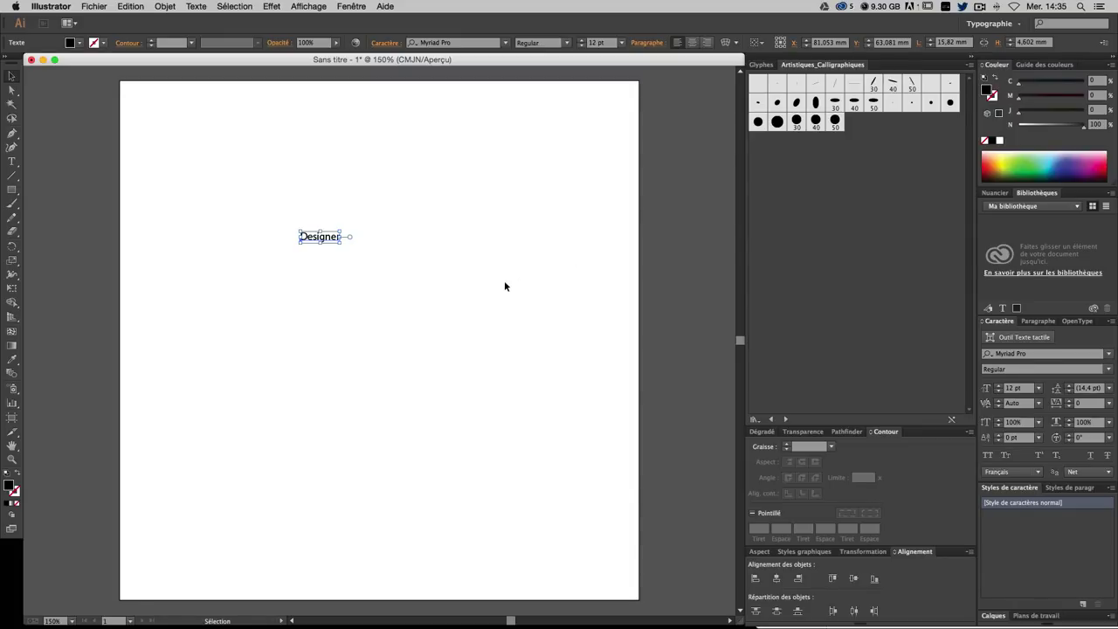
{"action": "left_click", "coordinate": [1040, 354]}
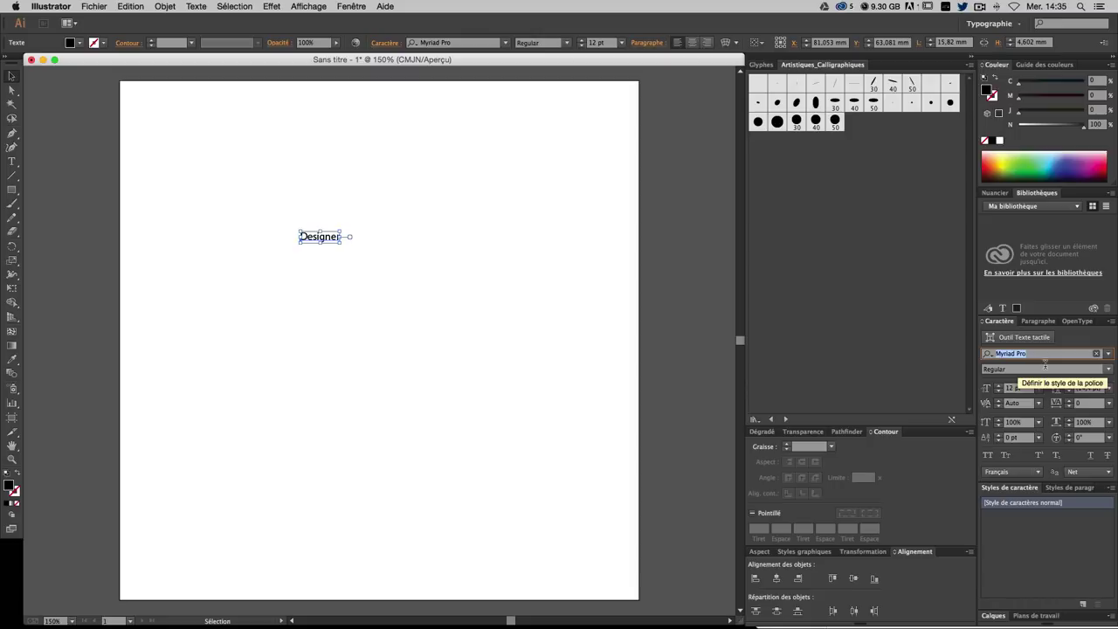
{"action": "type", "text": "la"}
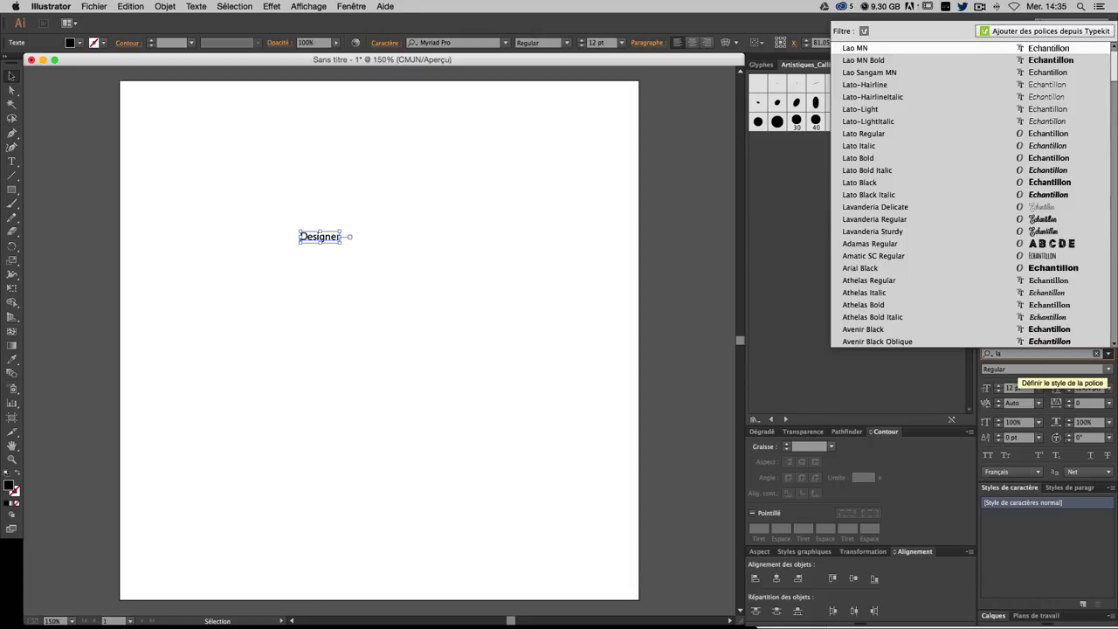
{"action": "type", "text": "va"}
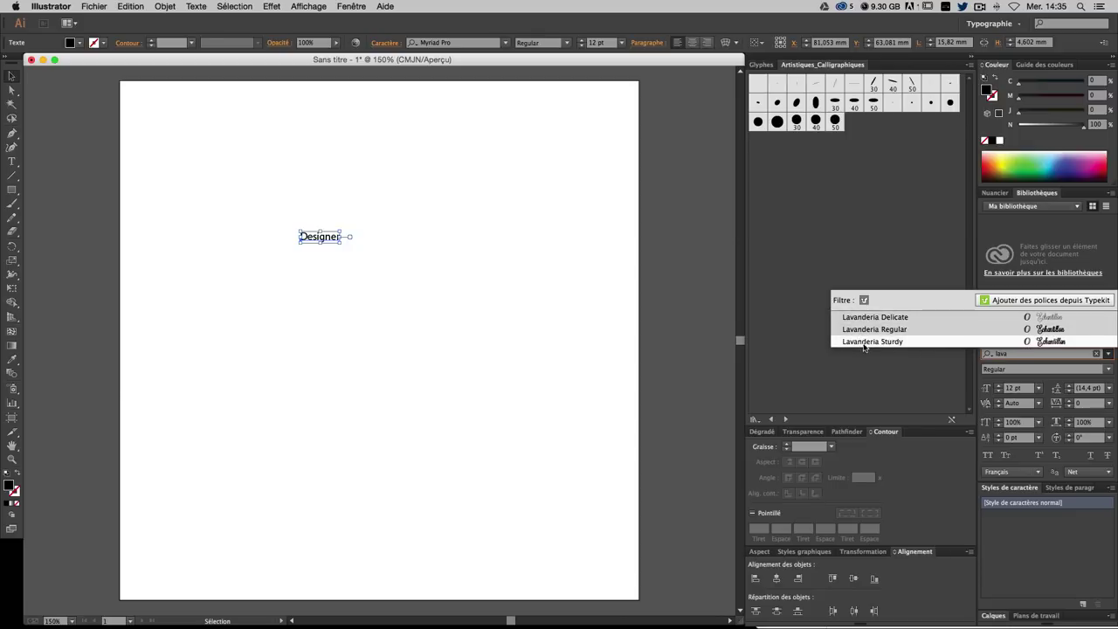
- Apply Lavanderia Sturdy to Designer and enlarge it in the upper artboard
{"action": "left_click", "coordinate": [893, 344]}
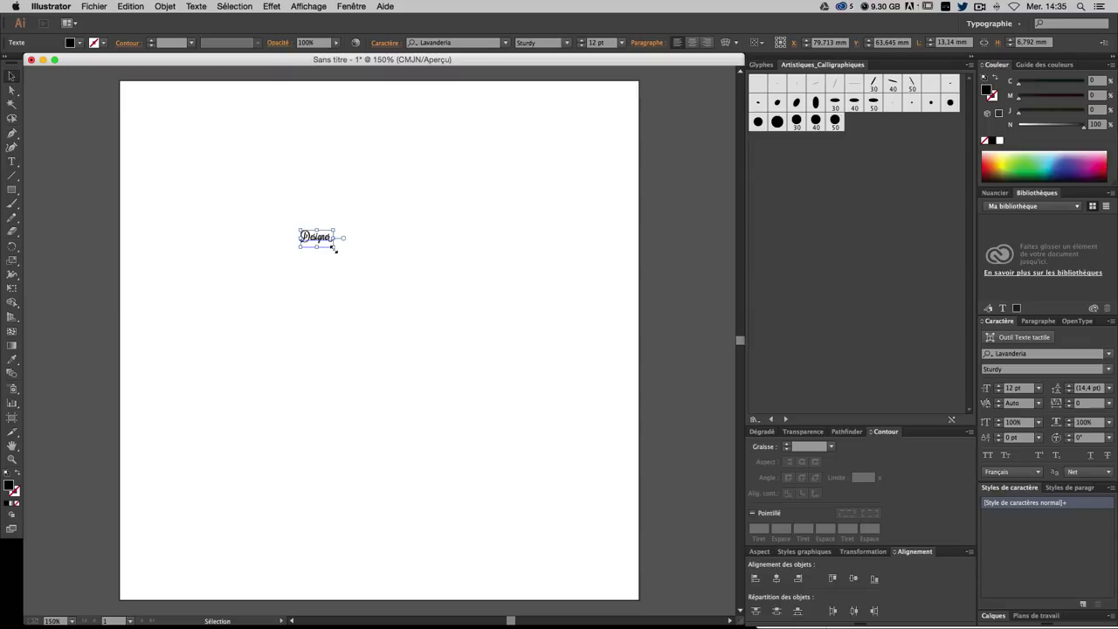
{"action": "mouse_move", "coordinate": [334, 249]}
{"action": "left_mouse_down"}
{"action": "mouse_move", "coordinate": [638, 466]}
{"action": "mouse_move", "coordinate": [626, 457]}
{"action": "left_mouse_up"}
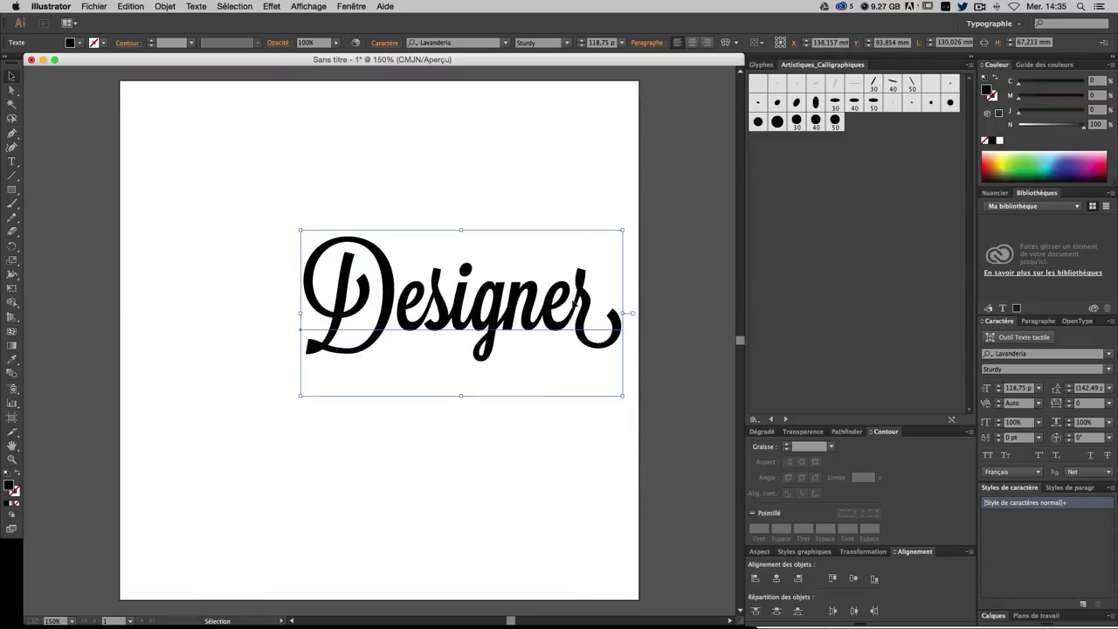
{"action": "left_click_drag", "start_coordinate": [450, 270], "coordinate": [376, 239]}
{"action": "mouse_move", "coordinate": [421, 321]}
{"action": "left_mouse_down"}
{"action": "mouse_move", "coordinate": [418, 280]}
{"action": "mouse_move", "coordinate": [399, 256]}
{"action": "mouse_move", "coordinate": [439, 277]}
{"action": "left_mouse_up"}
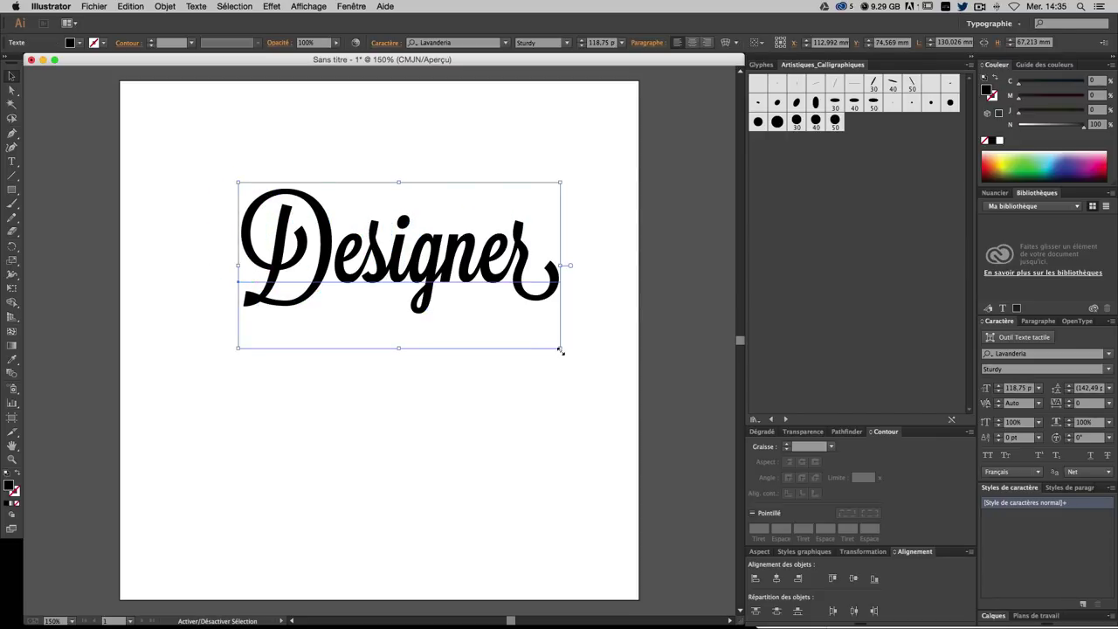
{"action": "left_click_drag", "start_coordinate": [561, 350], "coordinate": [528, 342]}
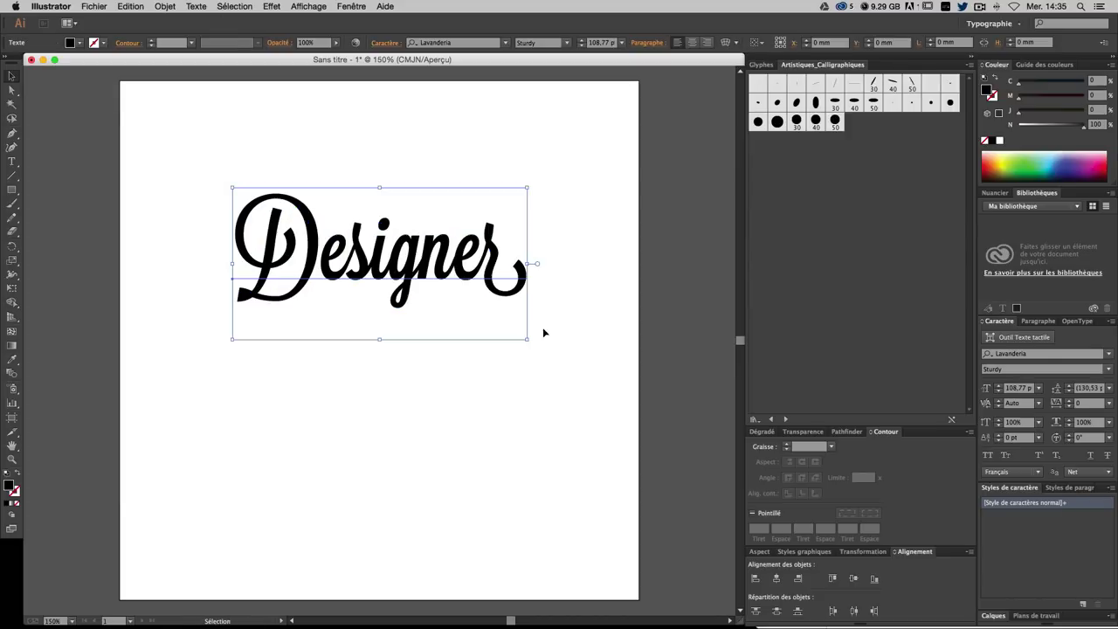
- Set Designer's font size to 100 pt and nudge it slightly right and down
{"action": "left_click", "coordinate": [1022, 389]}
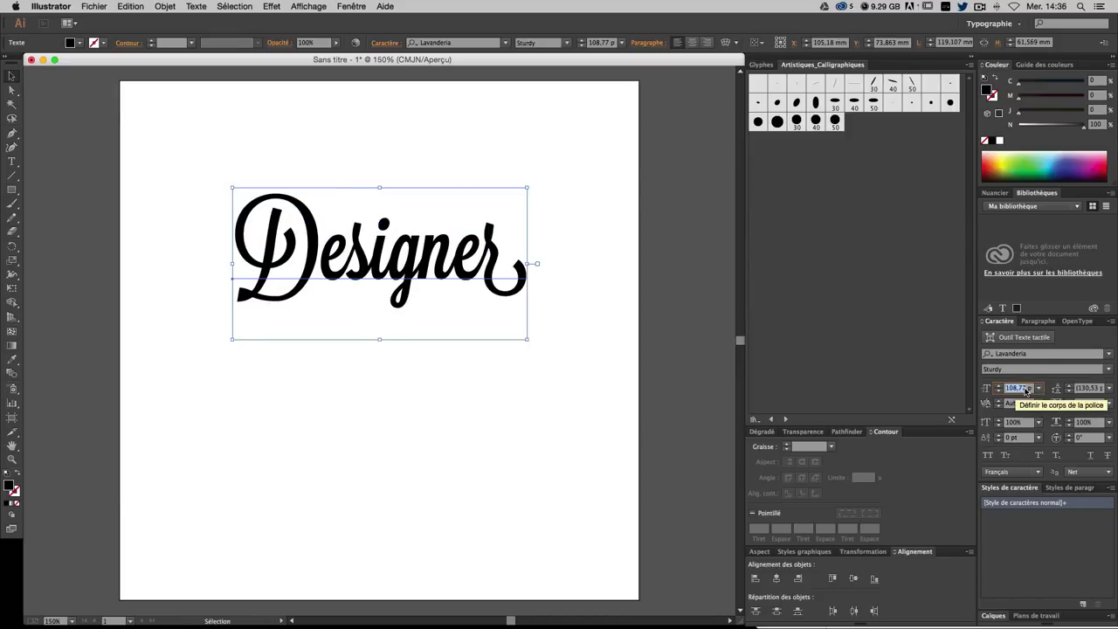
{"action": "type", "text": "10"}
{"action": "key", "text": "Return"}
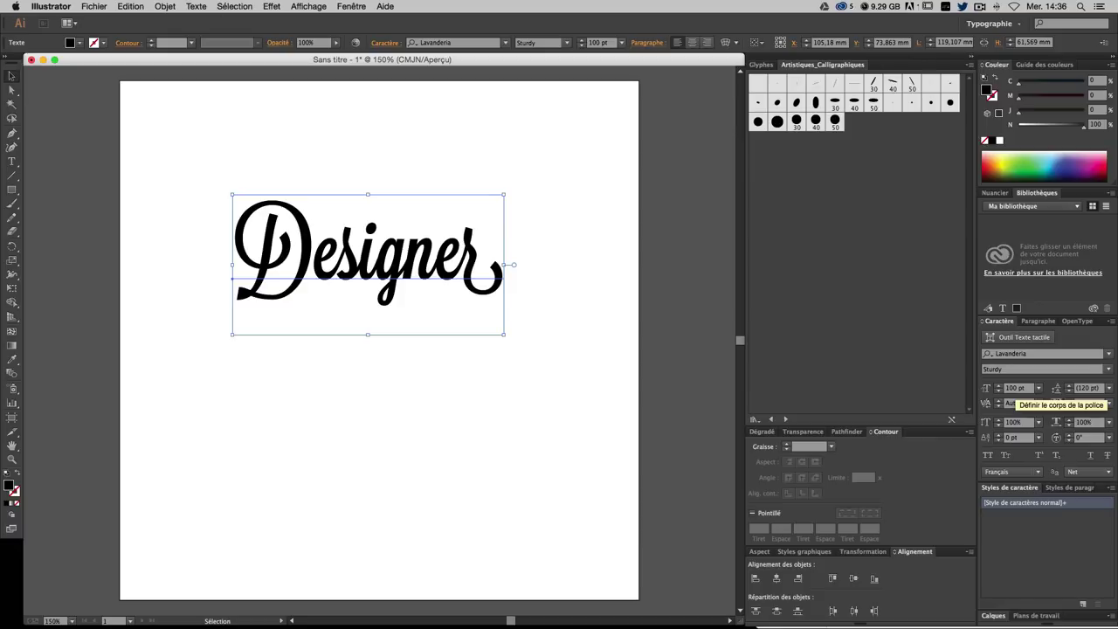
{"action": "left_click", "coordinate": [645, 289]}
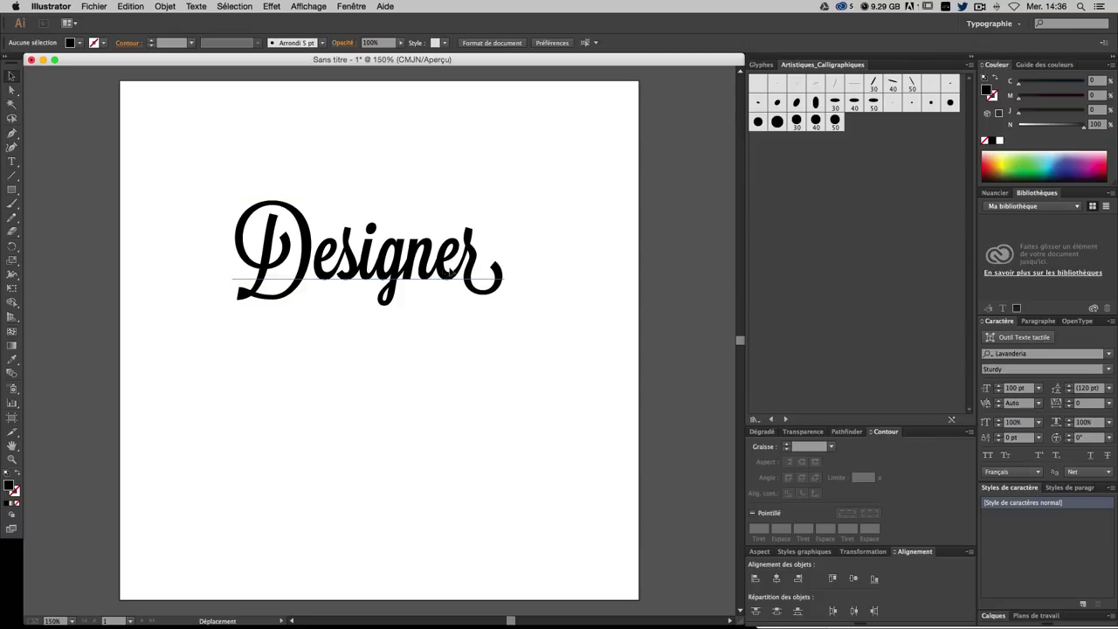
{"action": "left_click_drag", "start_coordinate": [494, 262], "coordinate": [508, 269]}
{"action": "left_click", "coordinate": [602, 236]}
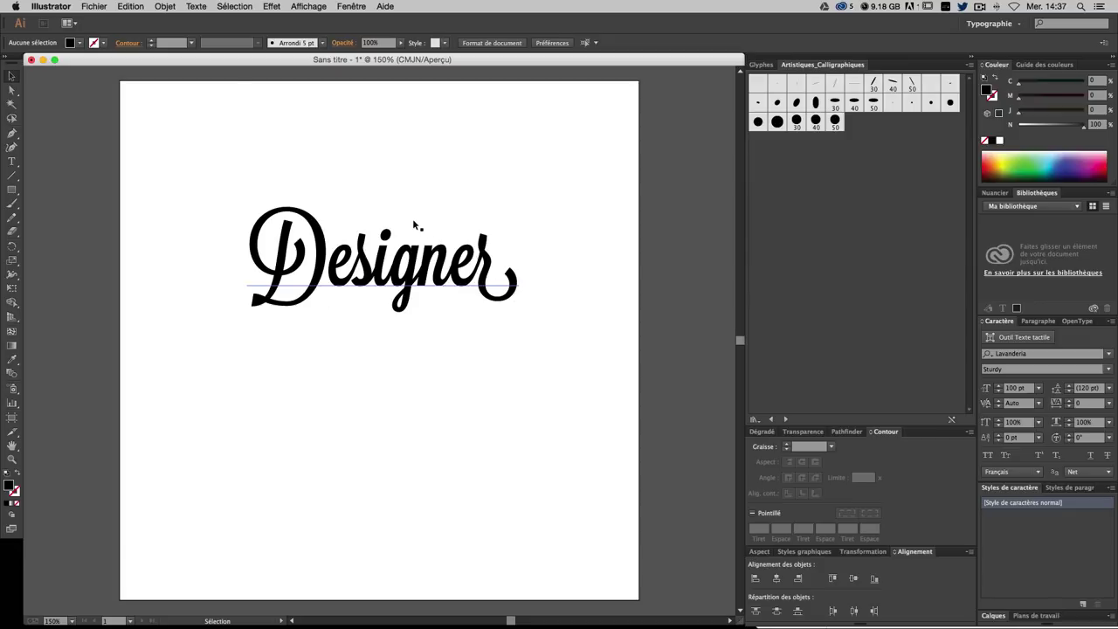
- Inspect the Designer text in edit mode, then reselect the whole text object
{"action": "left_click", "coordinate": [393, 238]}
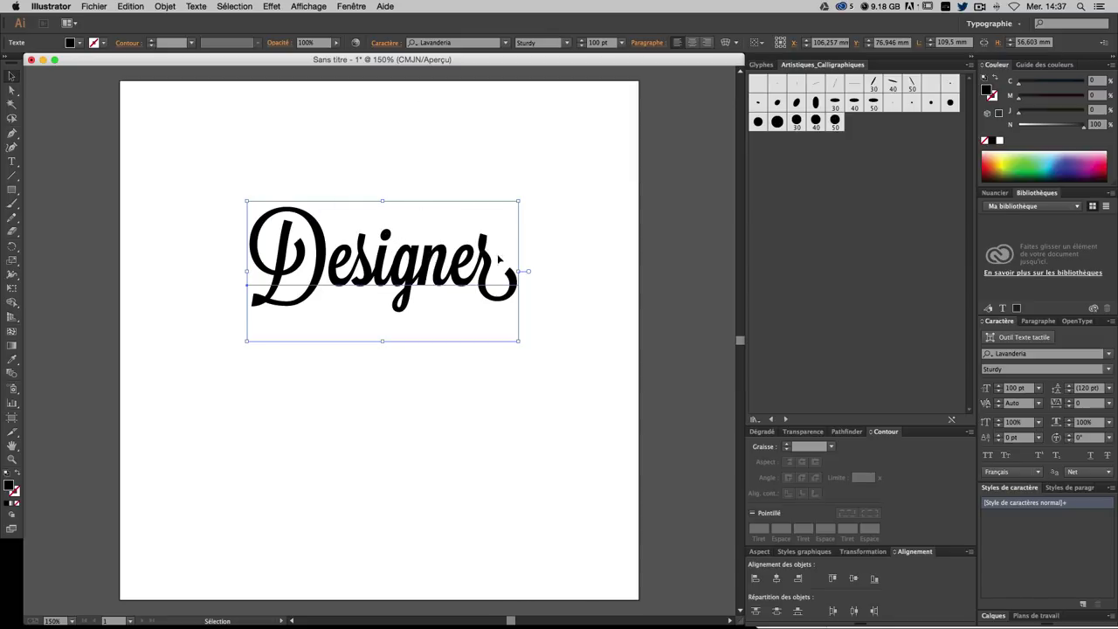
{"action": "left_click", "coordinate": [493, 139]}
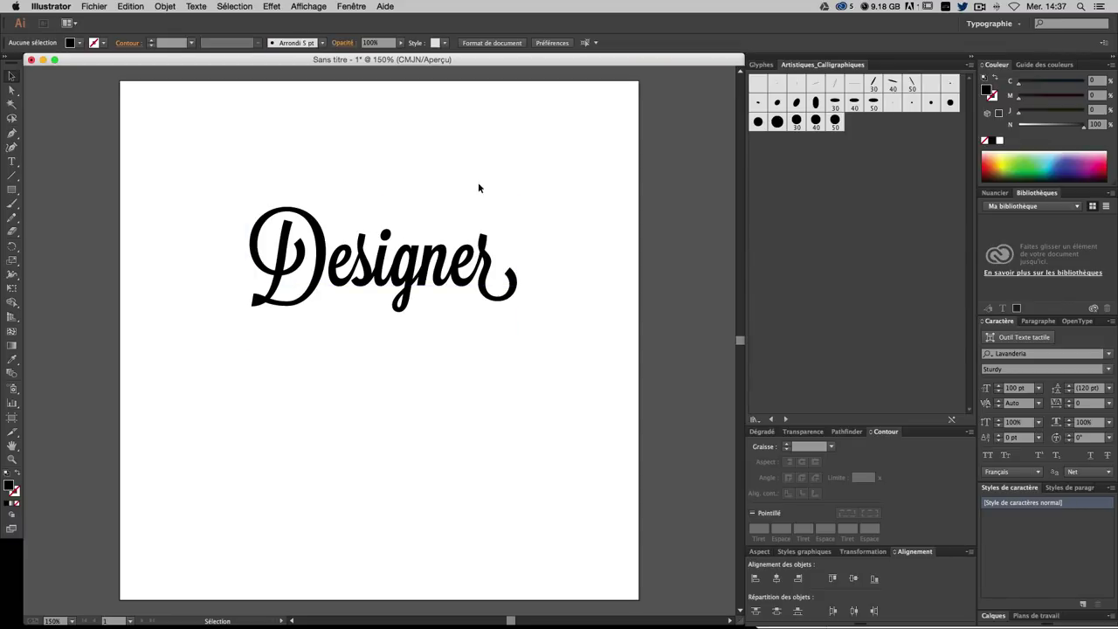
{"action": "double_click", "coordinate": [346, 271]}
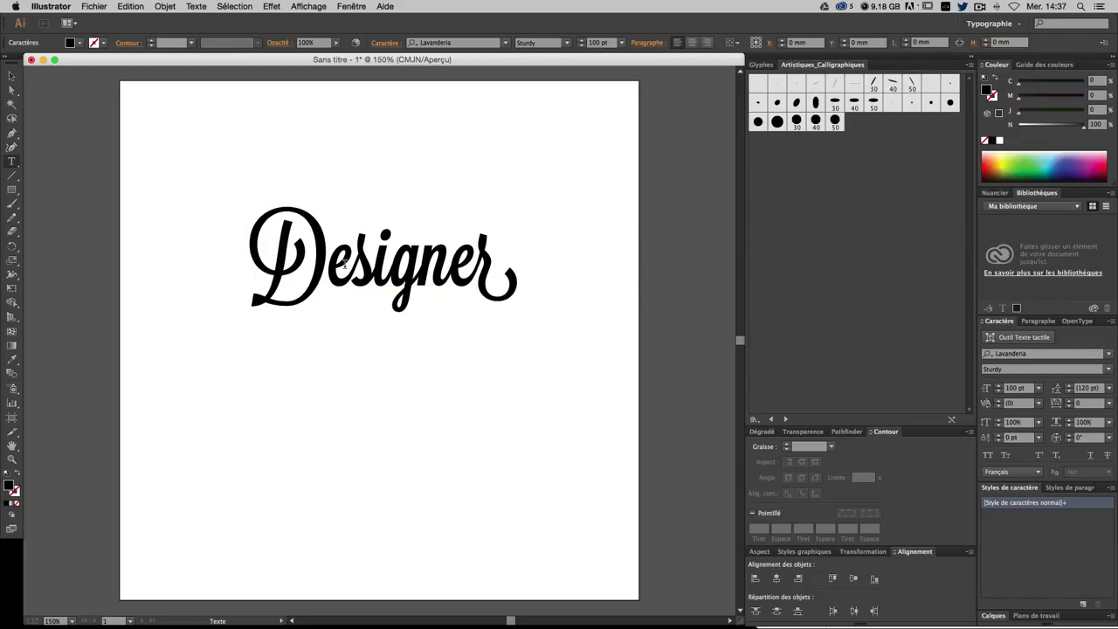
{"action": "left_click", "coordinate": [334, 262]}
{"action": "left_click_drag", "start_coordinate": [334, 262], "coordinate": [450, 268]}
{"action": "left_click", "coordinate": [393, 259]}
{"action": "left_click", "coordinate": [11, 76]}
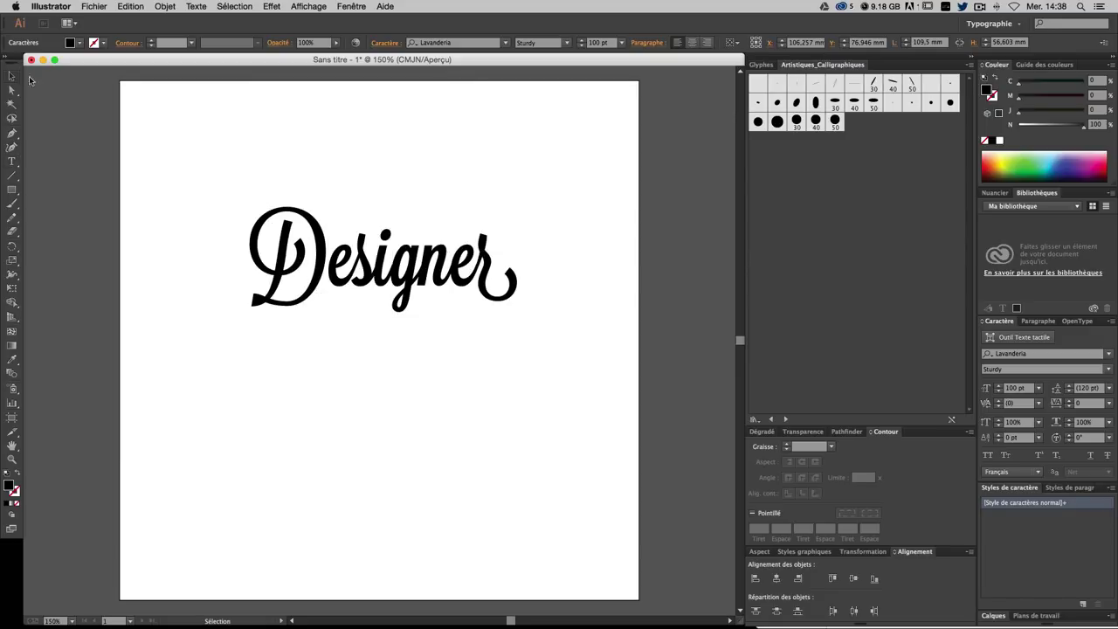
{"action": "left_click", "coordinate": [514, 244]}
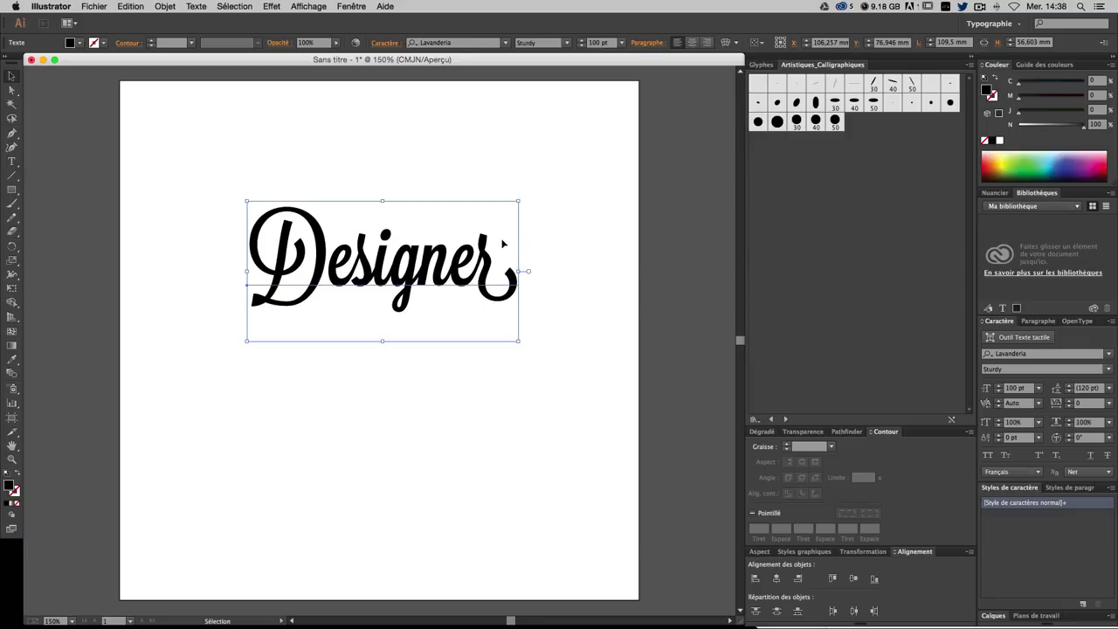
- Convert Designer to outlines with Cmd+Shift+O and zoom in to 300%
{"action": "key", "text": "ctrl+shift+o"}
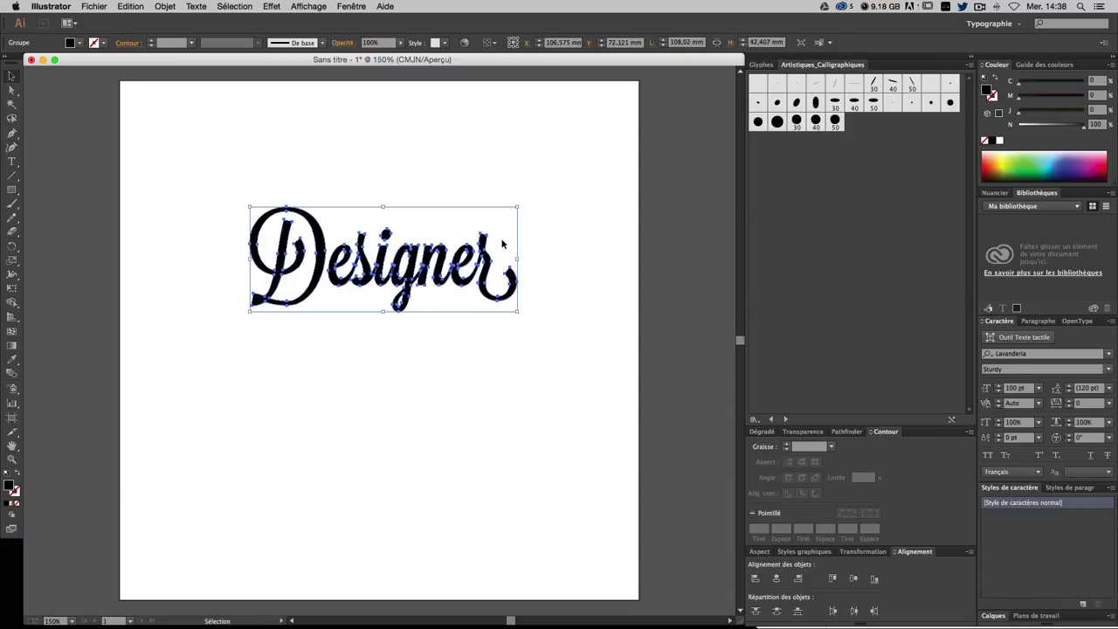
{"action": "key", "text": "ctrl+plus"}
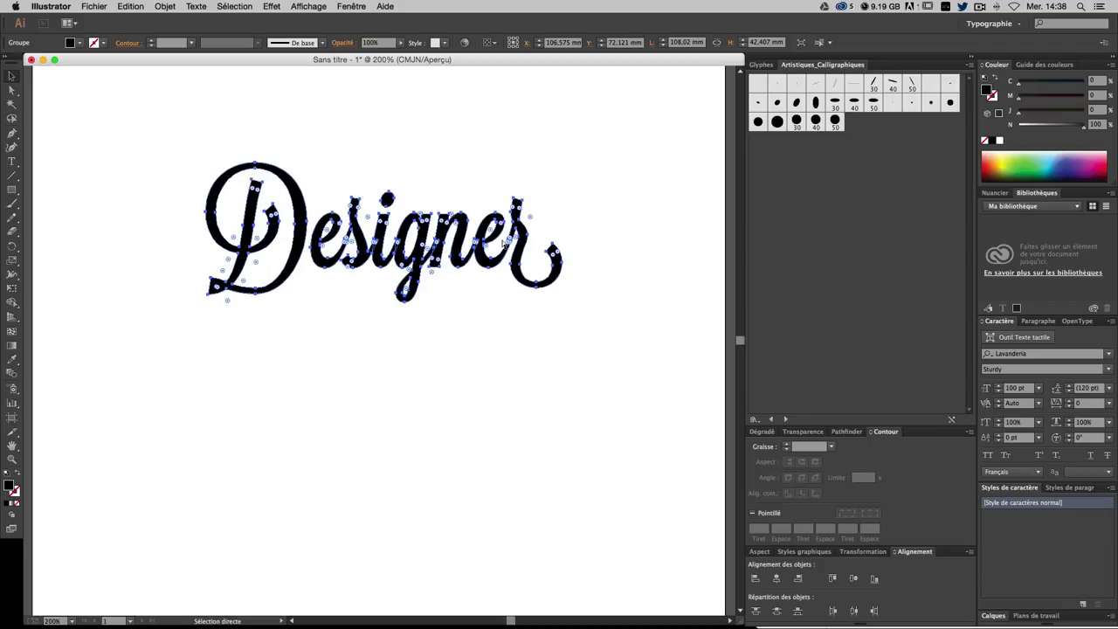
{"action": "key", "text": "ctrl+plus"}
{"action": "scroll", "coordinate": [500, 268], "scroll_direction": "up", "scroll_amount": 3}
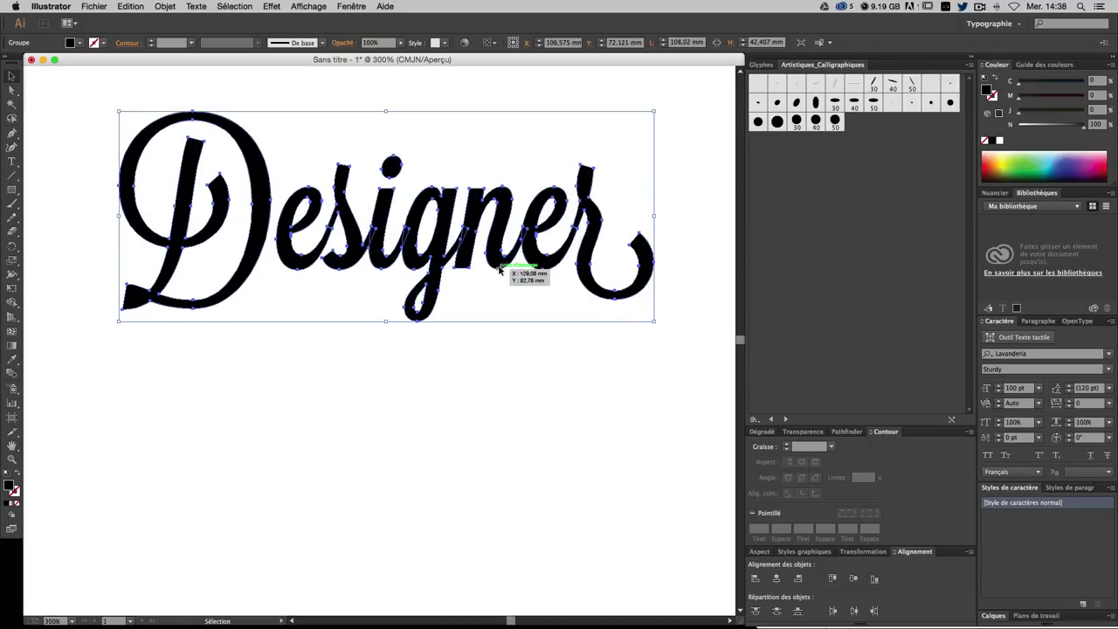
{"action": "left_click", "coordinate": [329, 234]}
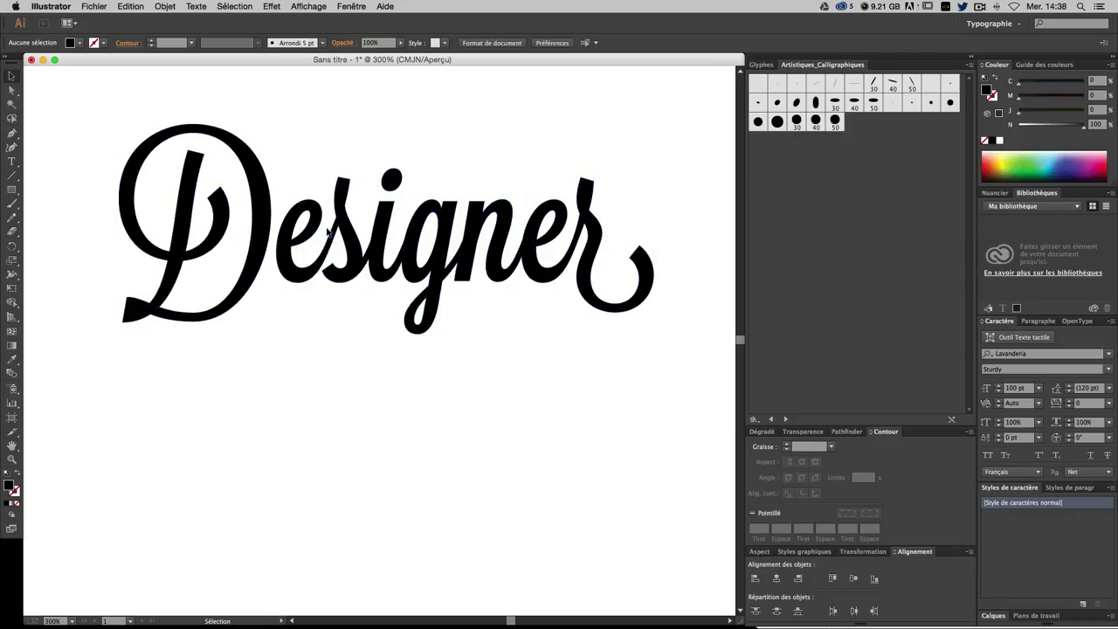
{"action": "left_click", "coordinate": [12, 163]}
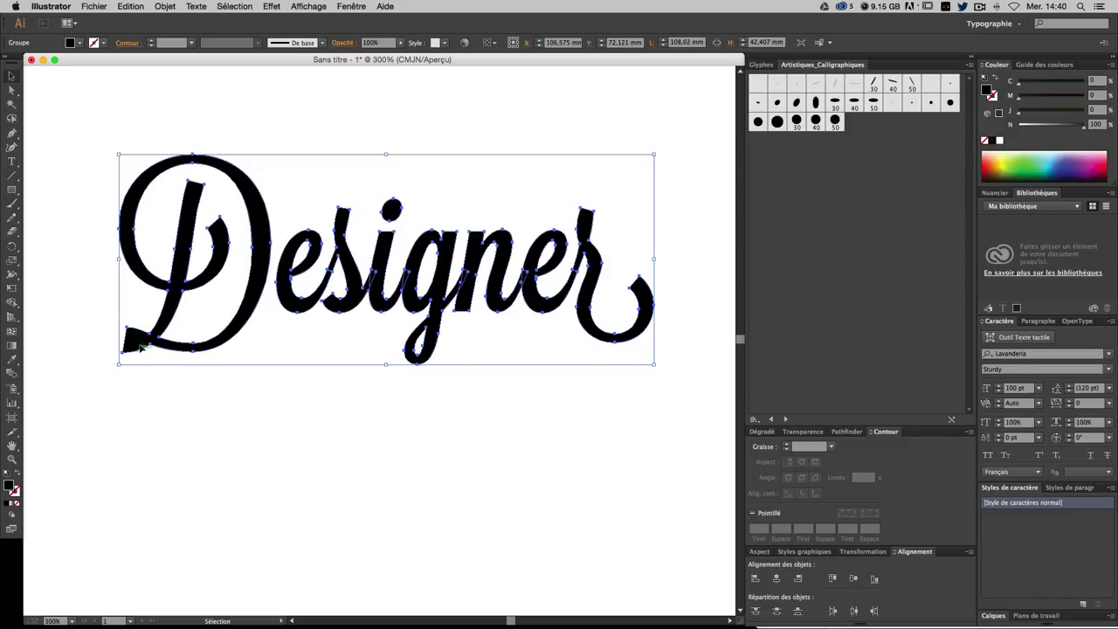
- With the Delete Anchor Point tool, zoom in on the D's lower-left tail
{"action": "left_click", "coordinate": [12, 133]}
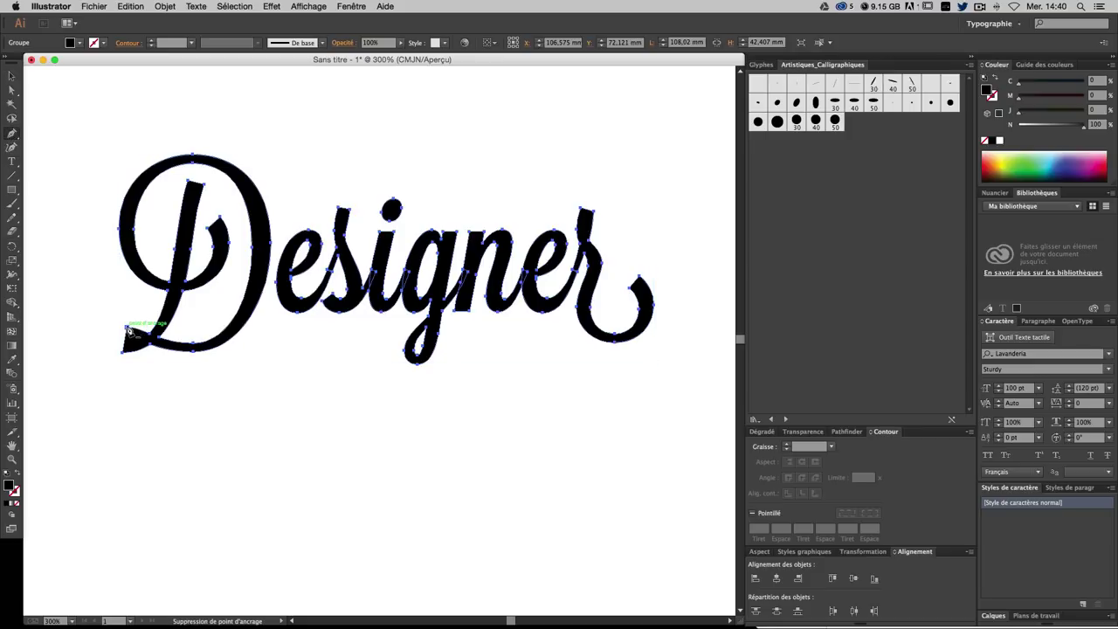
{"action": "key", "text": "super+plus"}
{"action": "key", "text": "super+plus"}
{"action": "mouse_move", "coordinate": [233, 347]}
{"action": "left_mouse_down"}
{"action": "mouse_move", "coordinate": [558, 416]}
{"action": "mouse_move", "coordinate": [511, 416]}
{"action": "left_mouse_up"}
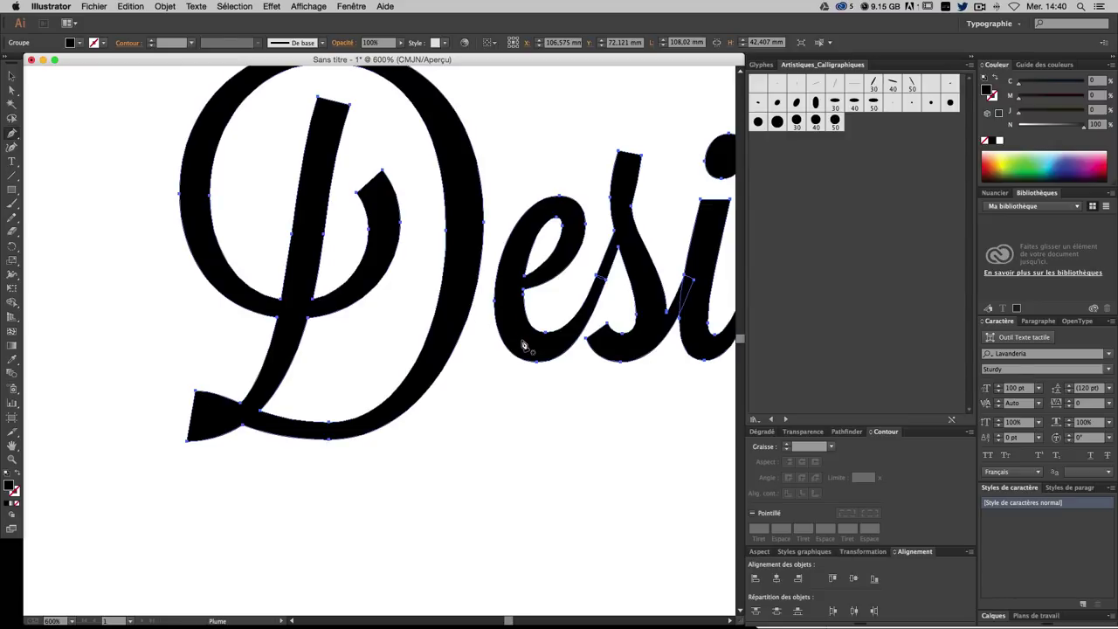
{"action": "key", "text": "super+plus"}
{"action": "key", "text": "super+plus"}
{"action": "key", "text": "super+minus"}
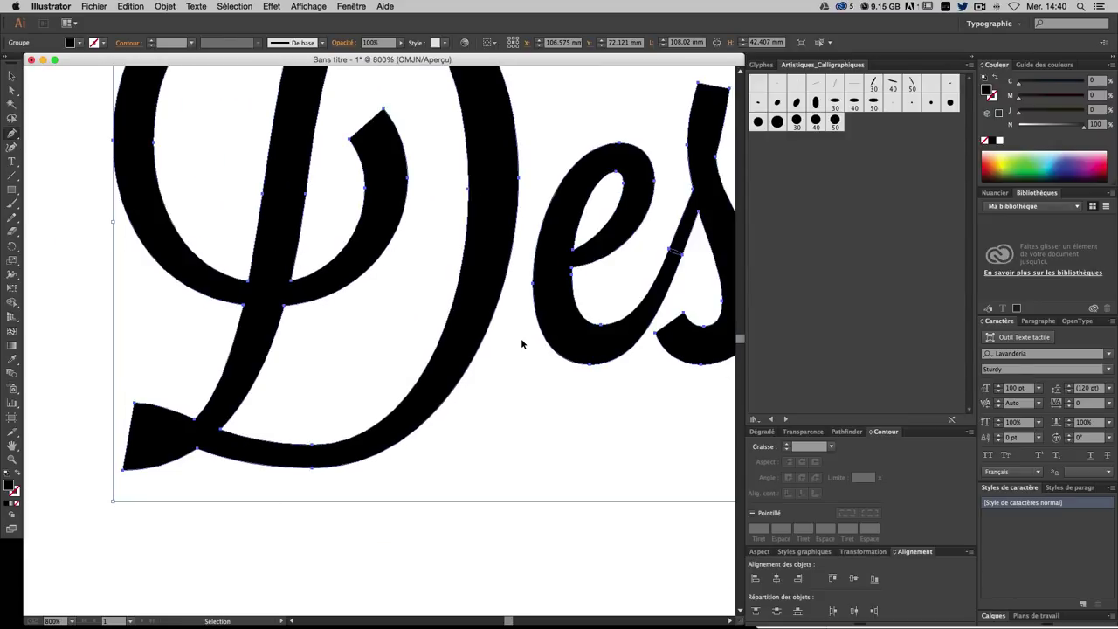
{"action": "key", "text": "super+minus"}
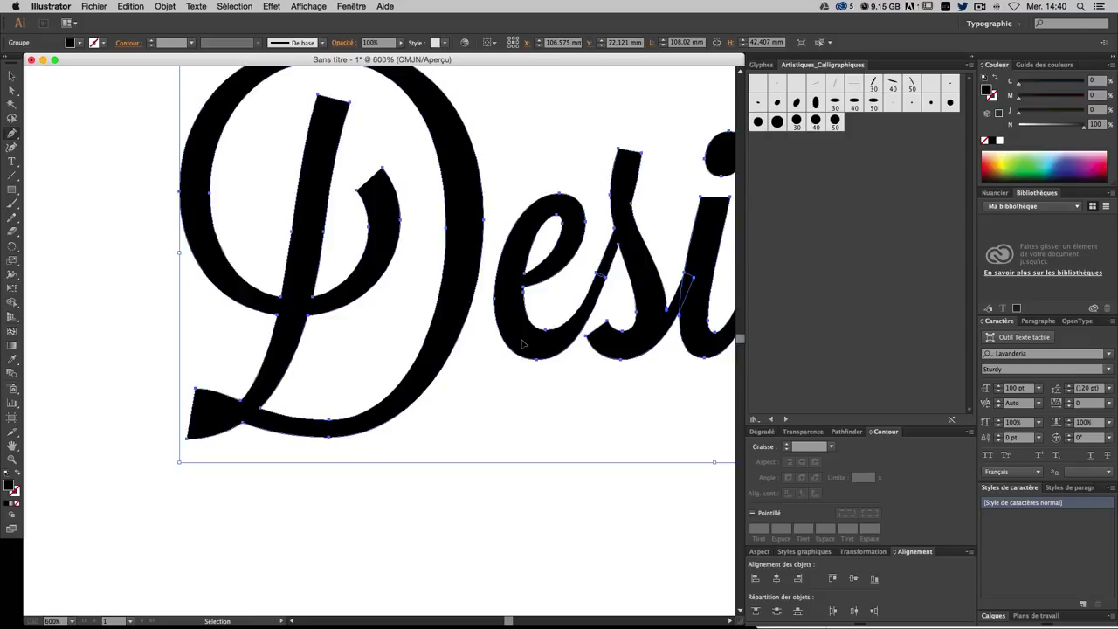
{"action": "key", "text": "super+minus"}
{"action": "key", "text": "super+minus"}
{"action": "key", "text": "super+plus"}
{"action": "key", "text": "super+plus"}
{"action": "key", "text": "super+plus"}
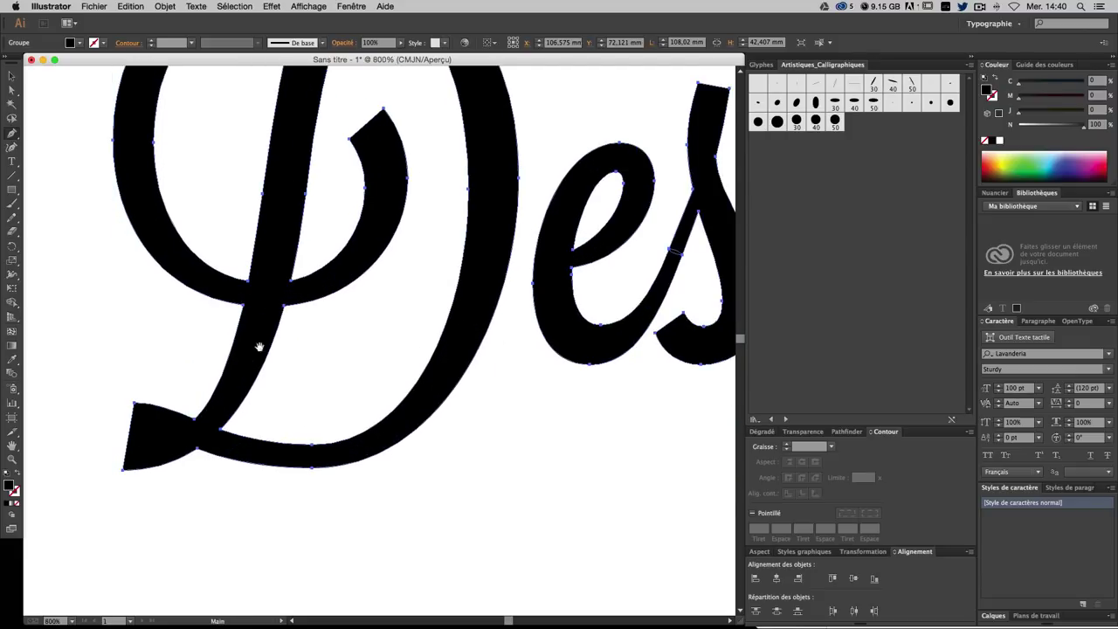
{"action": "mouse_move", "coordinate": [260, 346]}
{"action": "left_mouse_down"}
{"action": "mouse_move", "coordinate": [392, 358]}
{"action": "mouse_move", "coordinate": [367, 207]}
{"action": "mouse_move", "coordinate": [474, 332]}
{"action": "mouse_move", "coordinate": [422, 310]}
{"action": "left_mouse_up"}
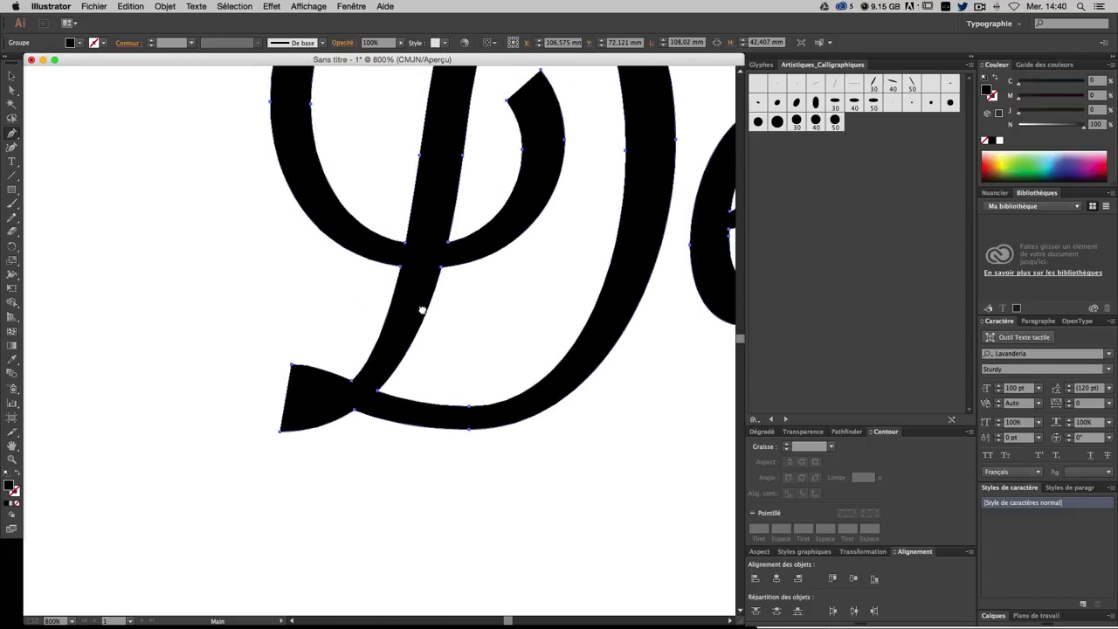
{"action": "left_click_drag", "start_coordinate": [341, 399], "coordinate": [332, 370]}
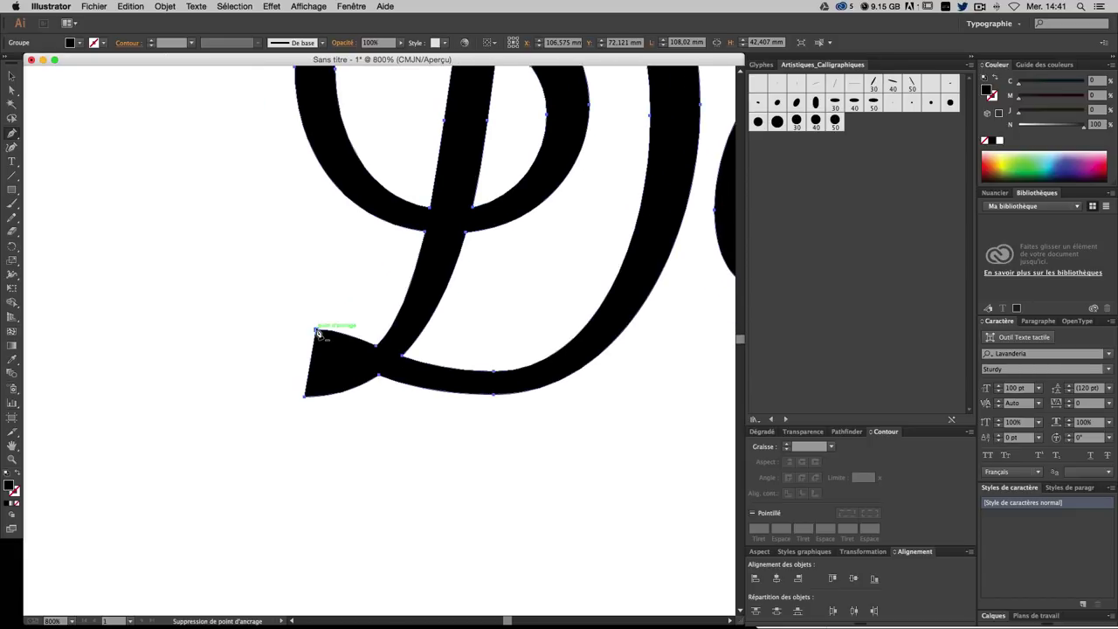
- Delete the D tail's two corner anchors, then zoom out and reselect Designer
{"action": "left_click", "coordinate": [316, 333]}
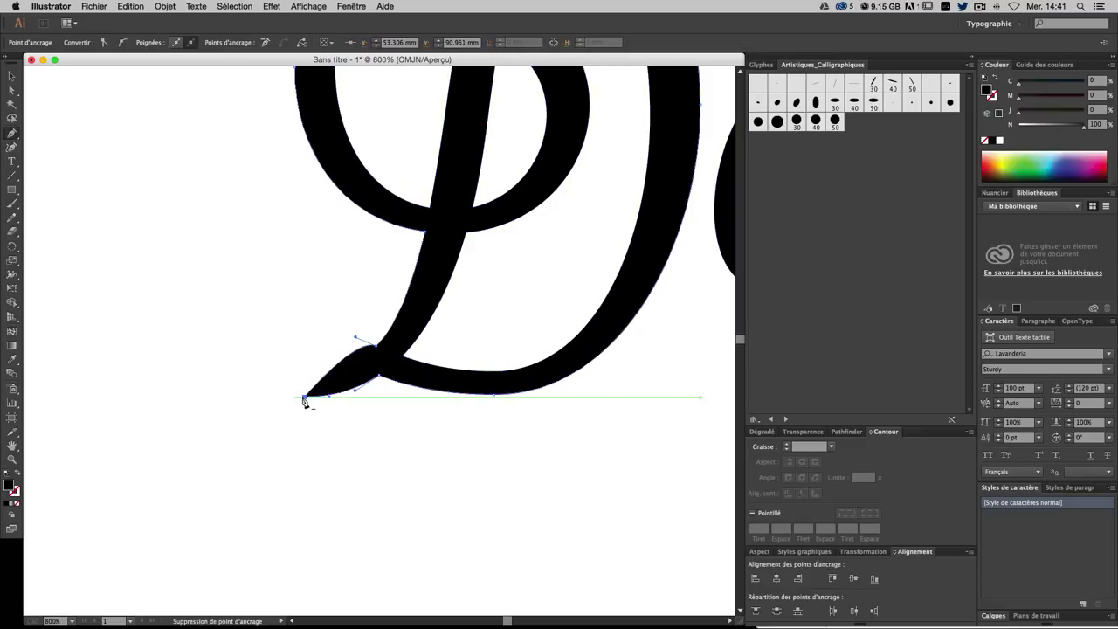
{"action": "left_click", "coordinate": [305, 395]}
{"action": "double_click", "coordinate": [11, 77]}
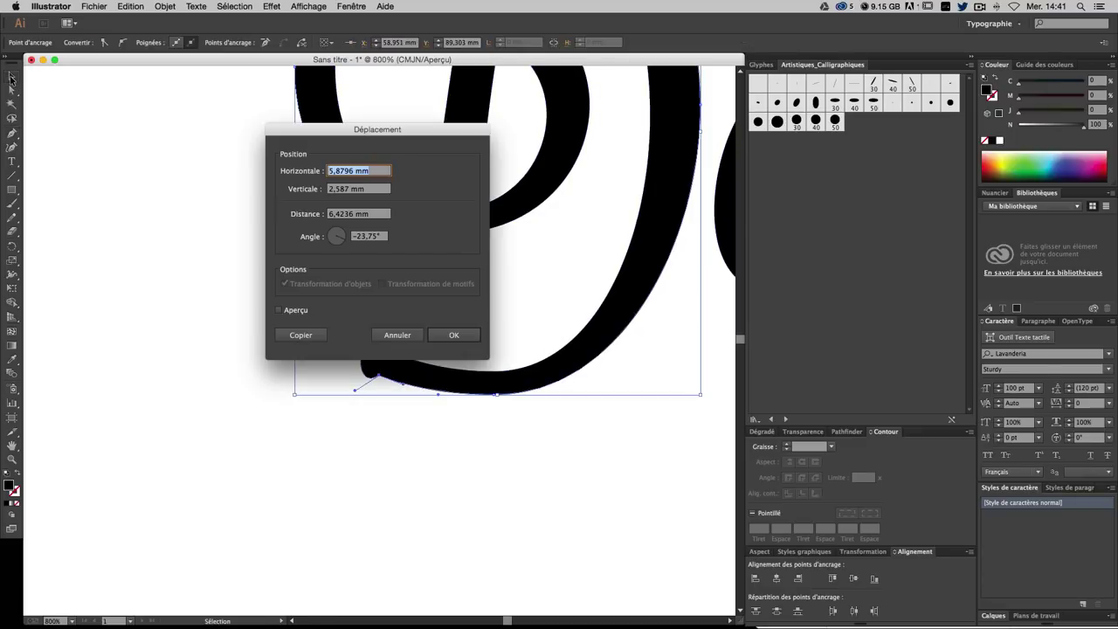
{"action": "key", "text": "Escape"}
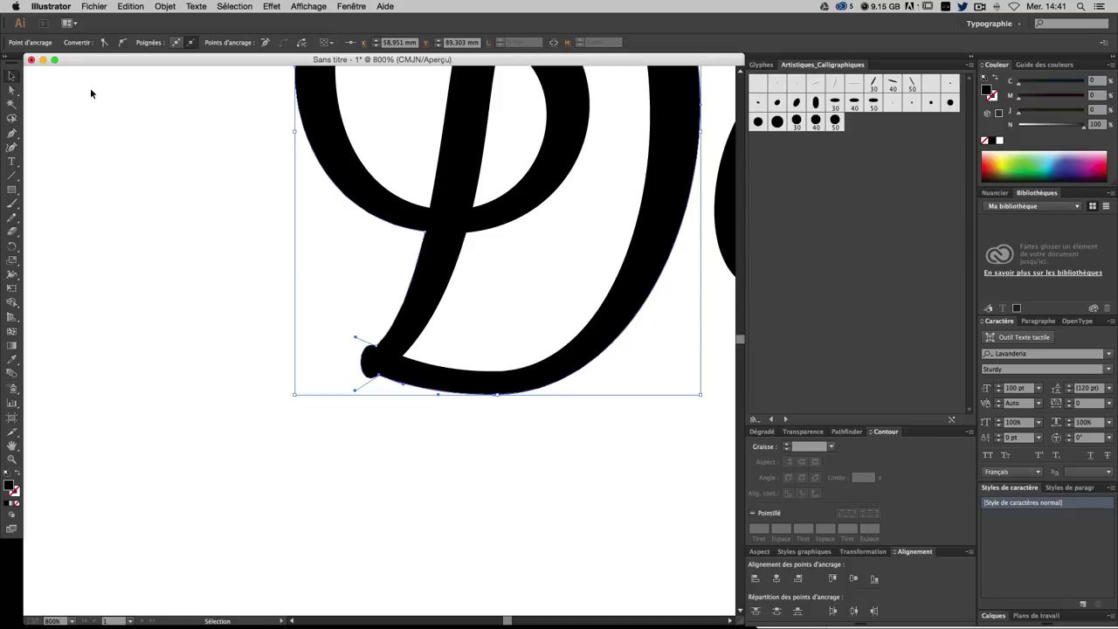
{"action": "key", "text": "super+minus"}
{"action": "key", "text": "super+minus"}
{"action": "key", "text": "super+minus"}
{"action": "mouse_move", "coordinate": [185, 219]}
{"action": "left_mouse_down"}
{"action": "mouse_move", "coordinate": [159, 222]}
{"action": "mouse_move", "coordinate": [236, 224]}
{"action": "left_mouse_up"}
{"action": "left_click", "coordinate": [288, 486]}
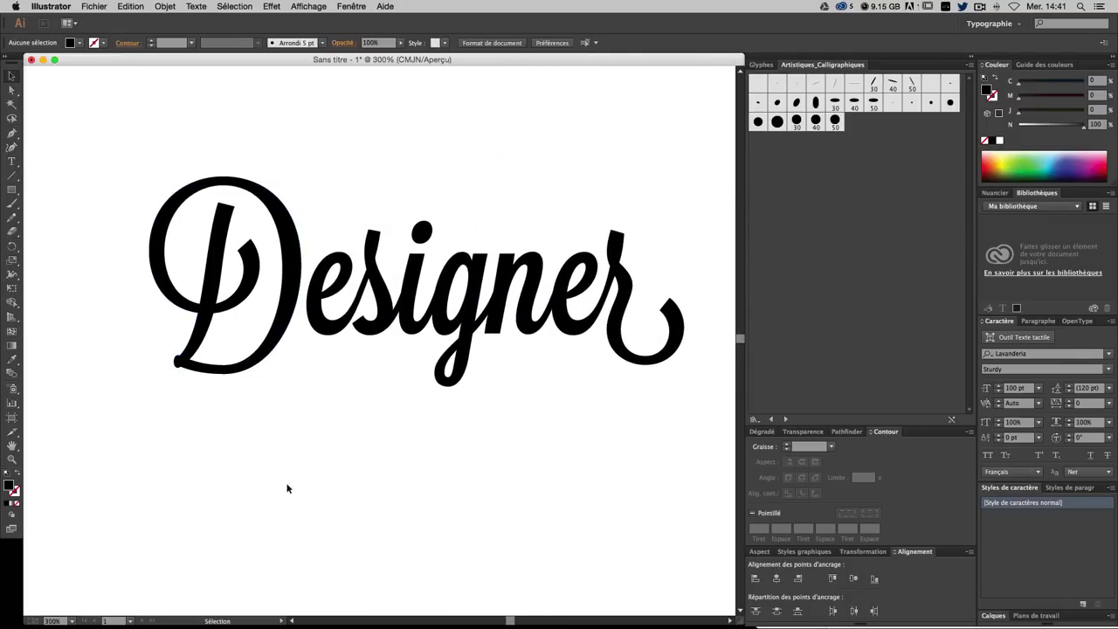
{"action": "left_click", "coordinate": [185, 365]}
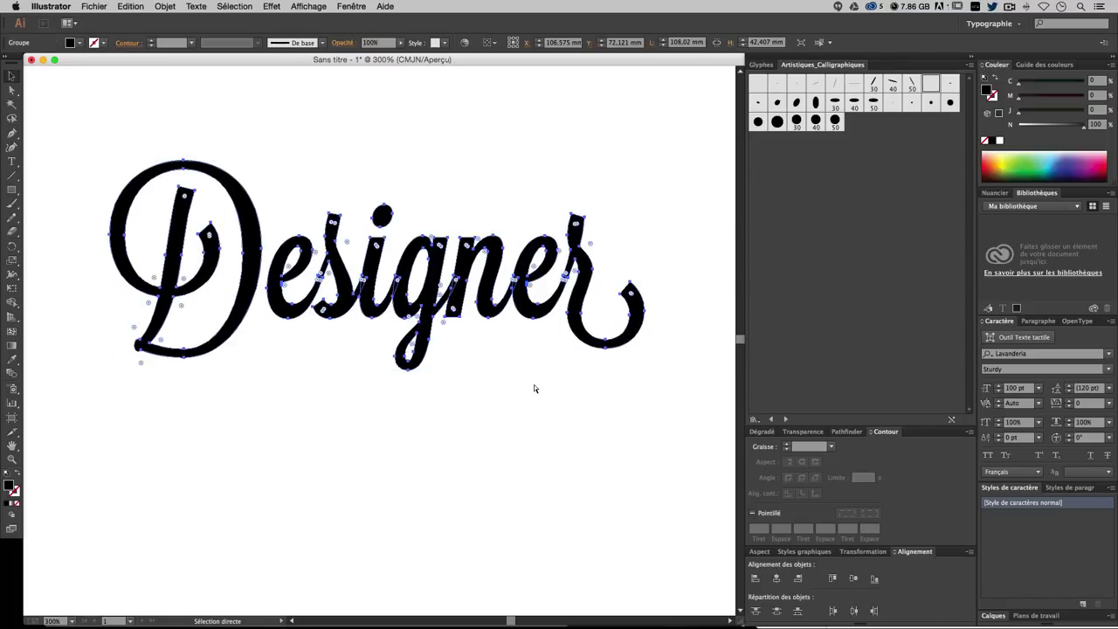
- Zoom to the final r and delete the anchors of its curling hook
{"action": "key", "text": "super+plus"}
{"action": "scroll", "coordinate": [587, 356], "scroll_direction": "right", "scroll_amount": 5}
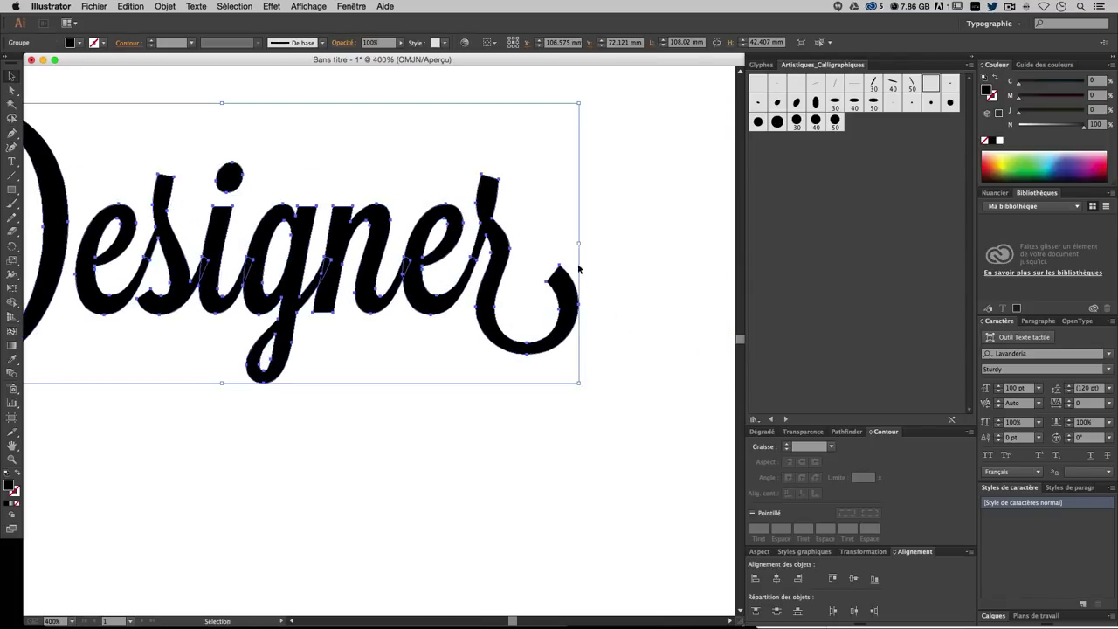
{"action": "key", "text": "super+plus"}
{"action": "key", "text": "super+plus"}
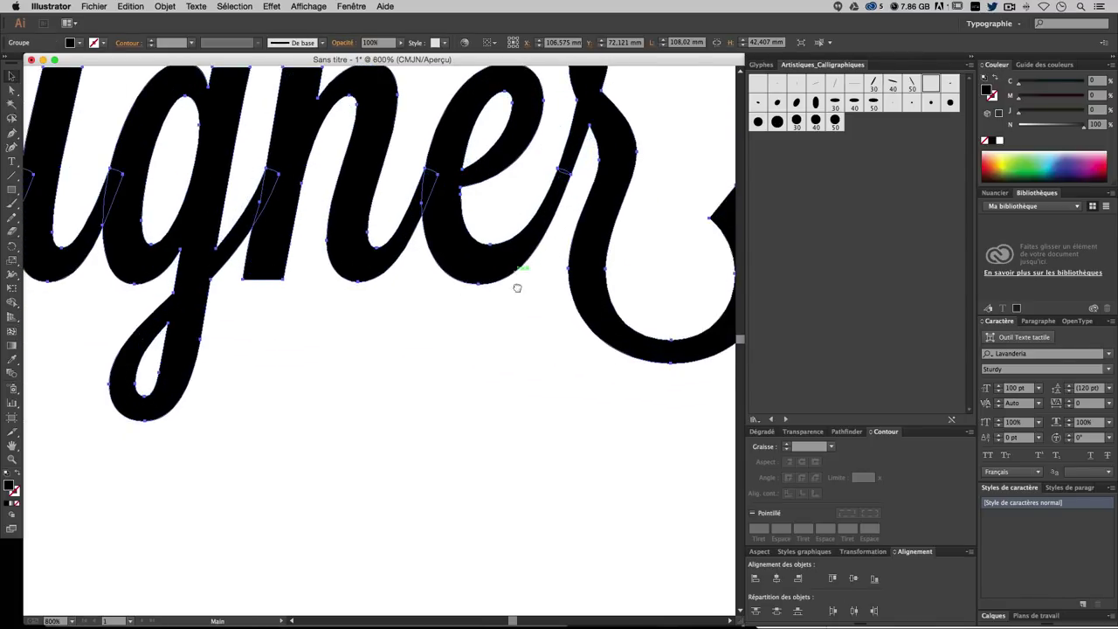
{"action": "mouse_move", "coordinate": [517, 283]}
{"action": "left_mouse_down"}
{"action": "mouse_move", "coordinate": [262, 346]}
{"action": "mouse_move", "coordinate": [336, 254]}
{"action": "left_mouse_up"}
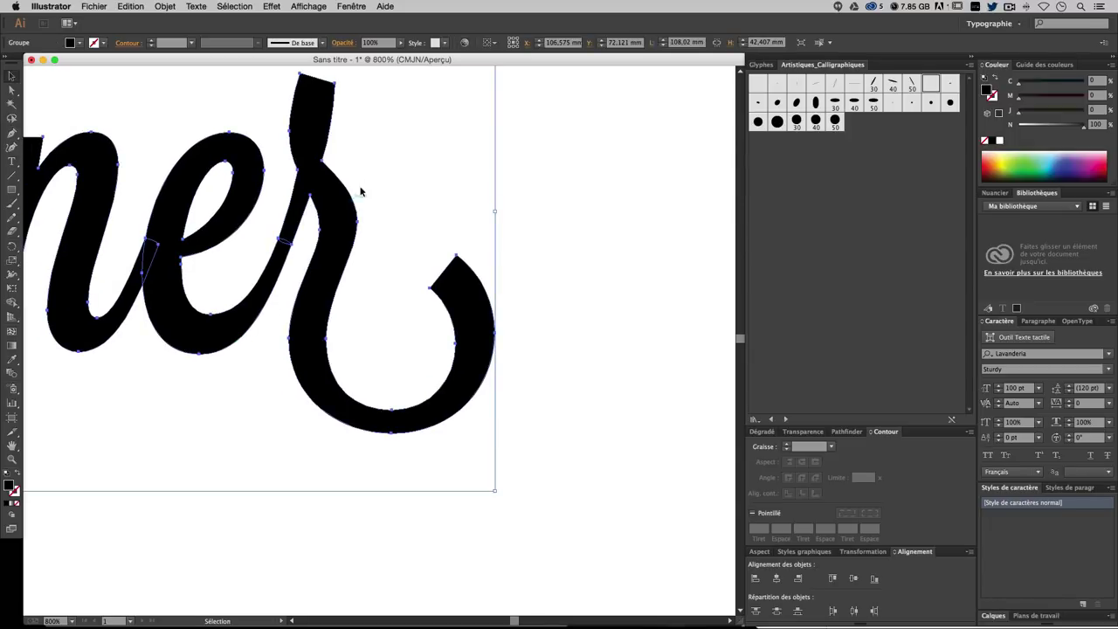
{"action": "left_click", "coordinate": [12, 133]}
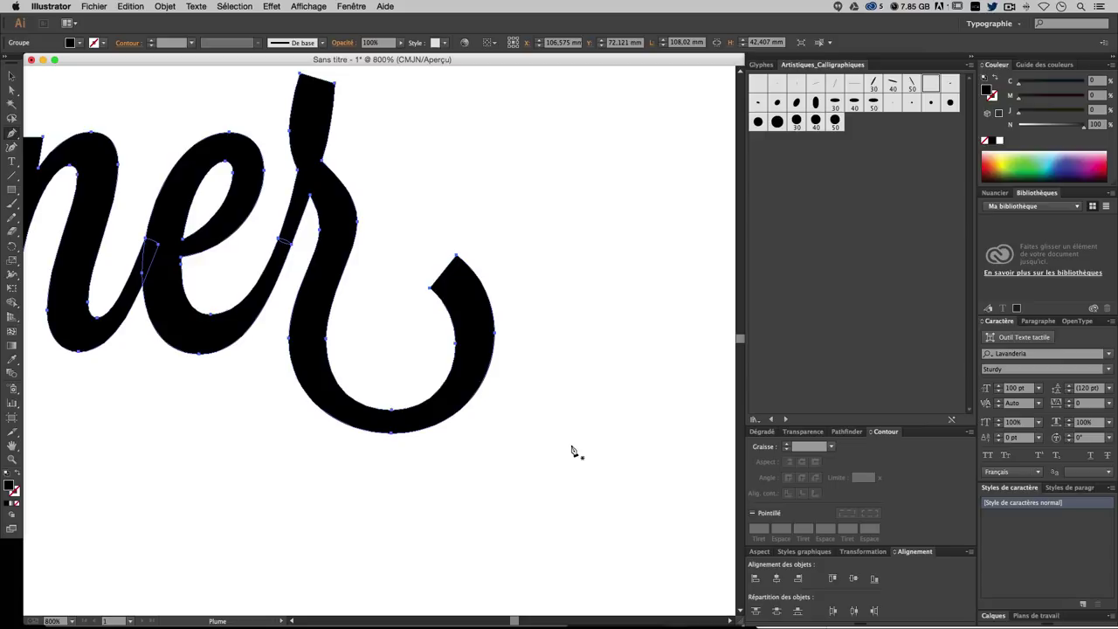
{"action": "left_click", "coordinate": [392, 409]}
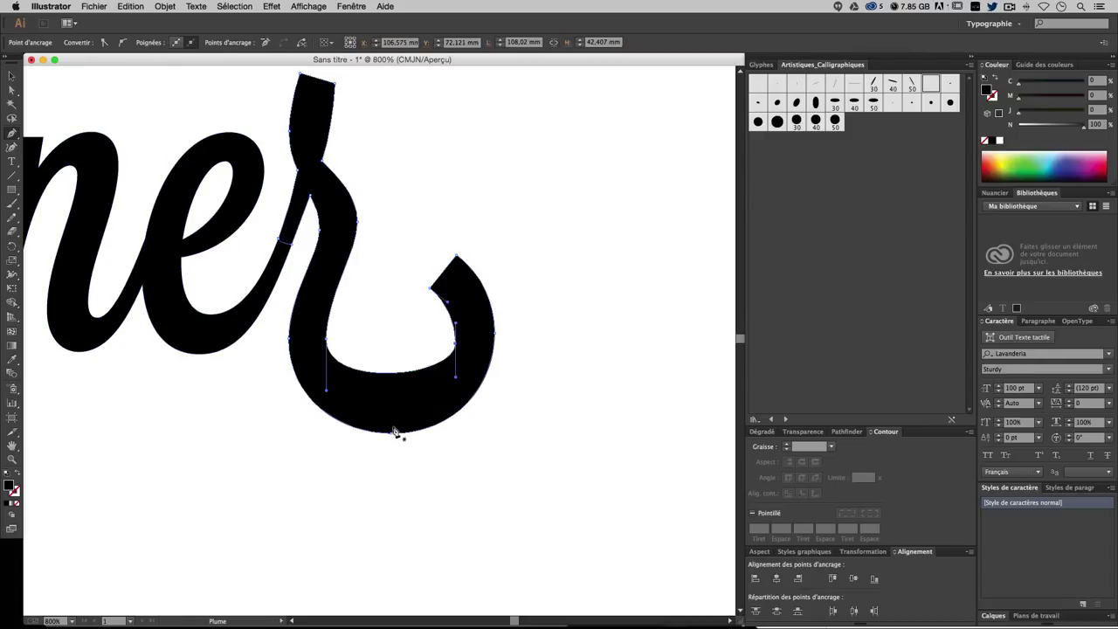
{"action": "left_click", "coordinate": [392, 430]}
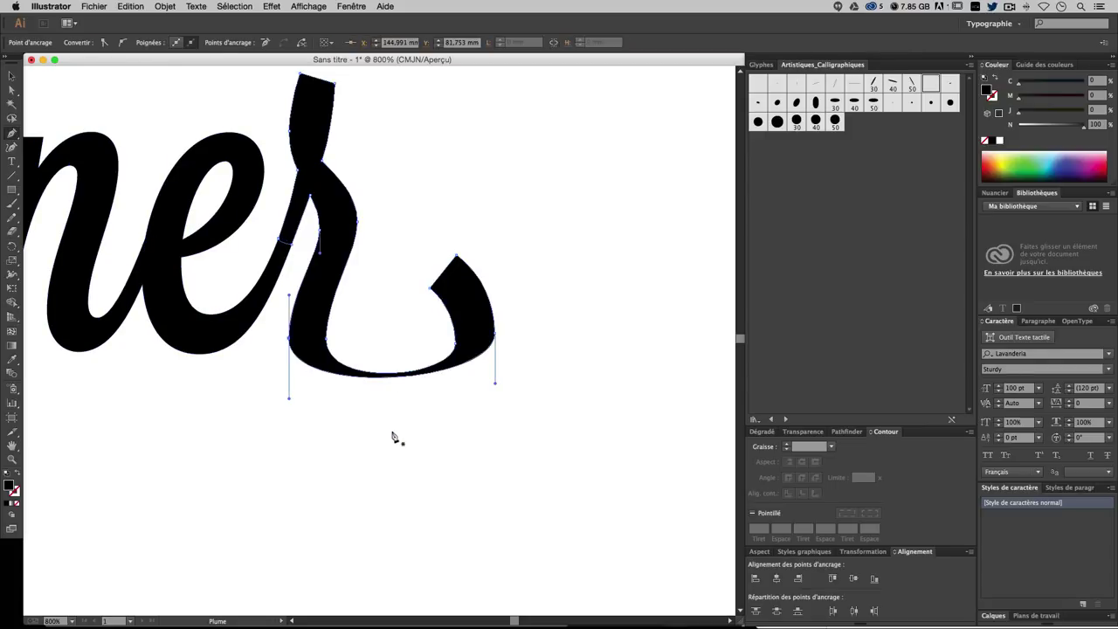
{"action": "left_click", "coordinate": [431, 291]}
{"action": "left_click", "coordinate": [457, 257]}
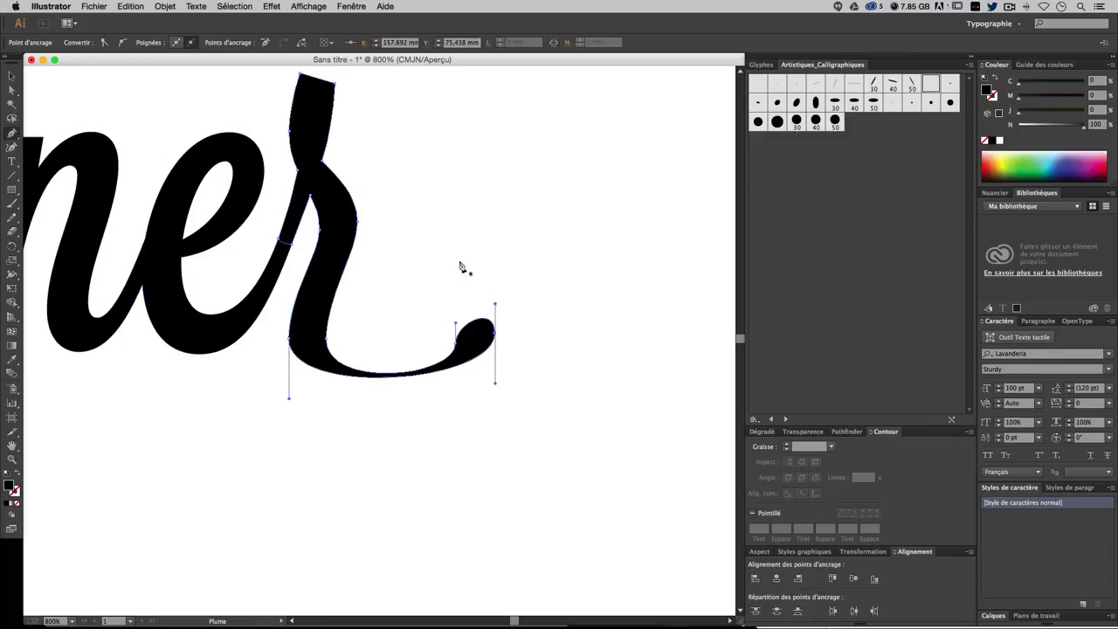
{"action": "left_click", "coordinate": [455, 347]}
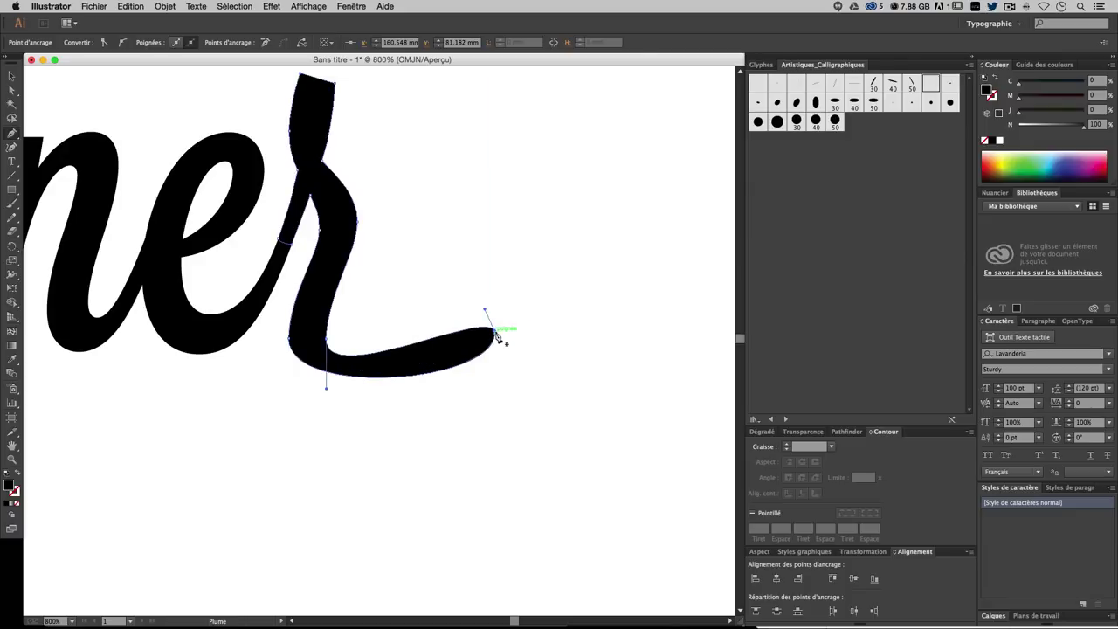
- Remove the r's long lower tail and pull its tip up into a rounded bulb
{"action": "left_click", "coordinate": [324, 230], "text": "ctrl"}
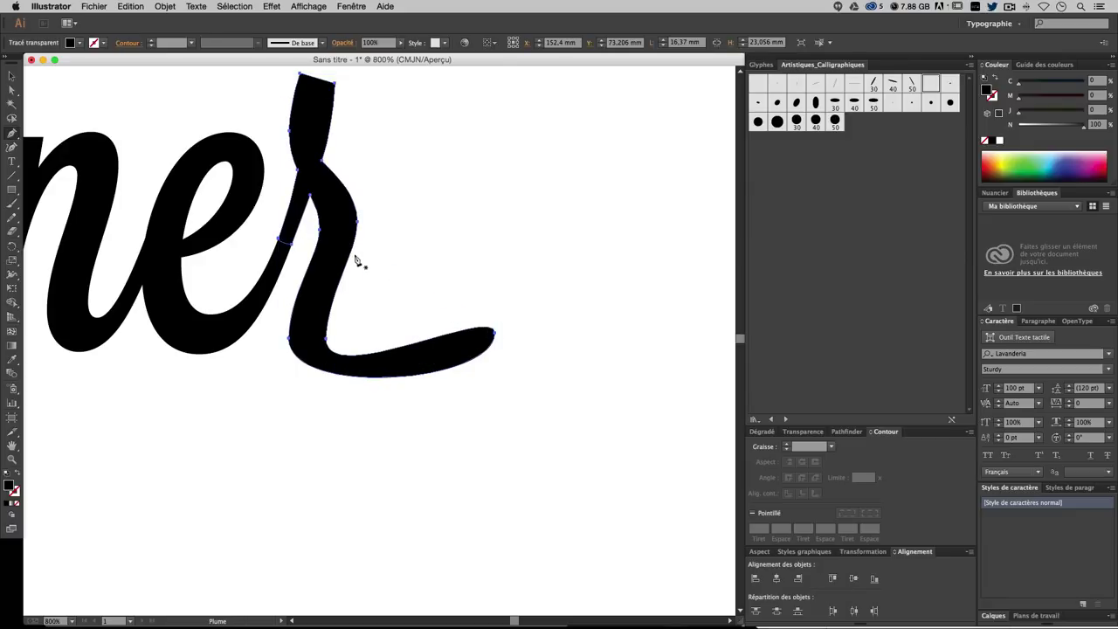
{"action": "left_click", "coordinate": [494, 335]}
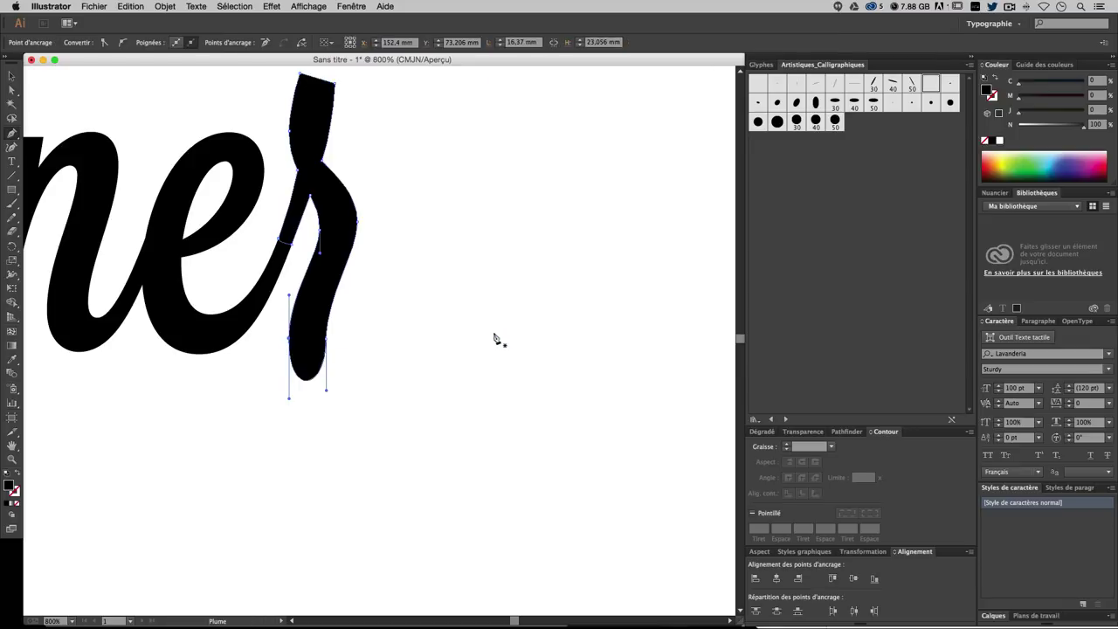
{"action": "left_click", "coordinate": [319, 230], "text": "ctrl"}
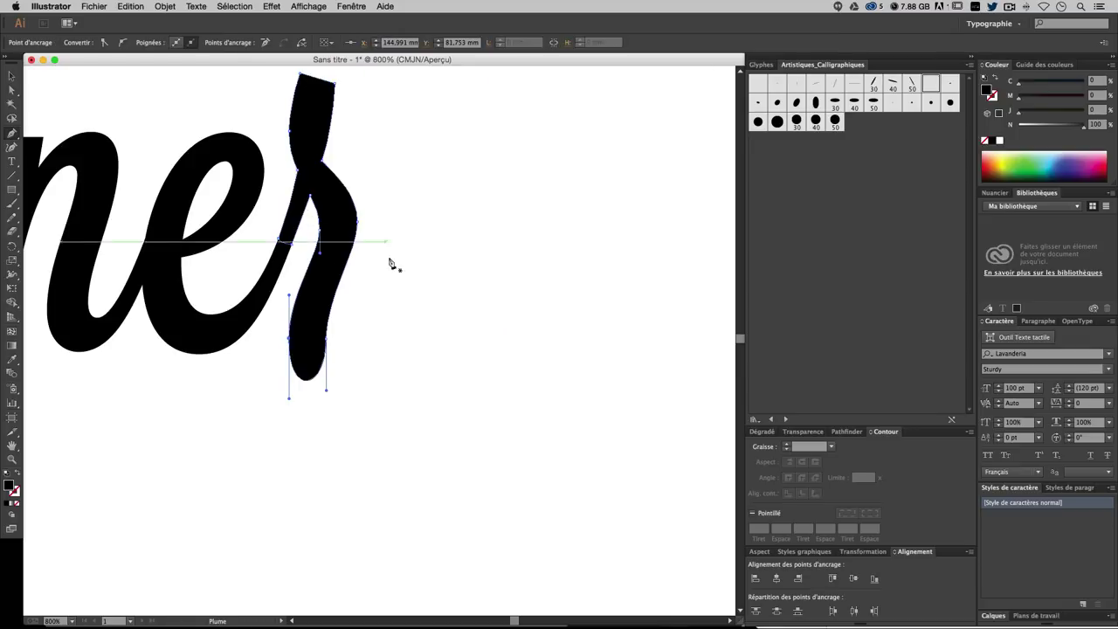
{"action": "left_click", "coordinate": [325, 338]}
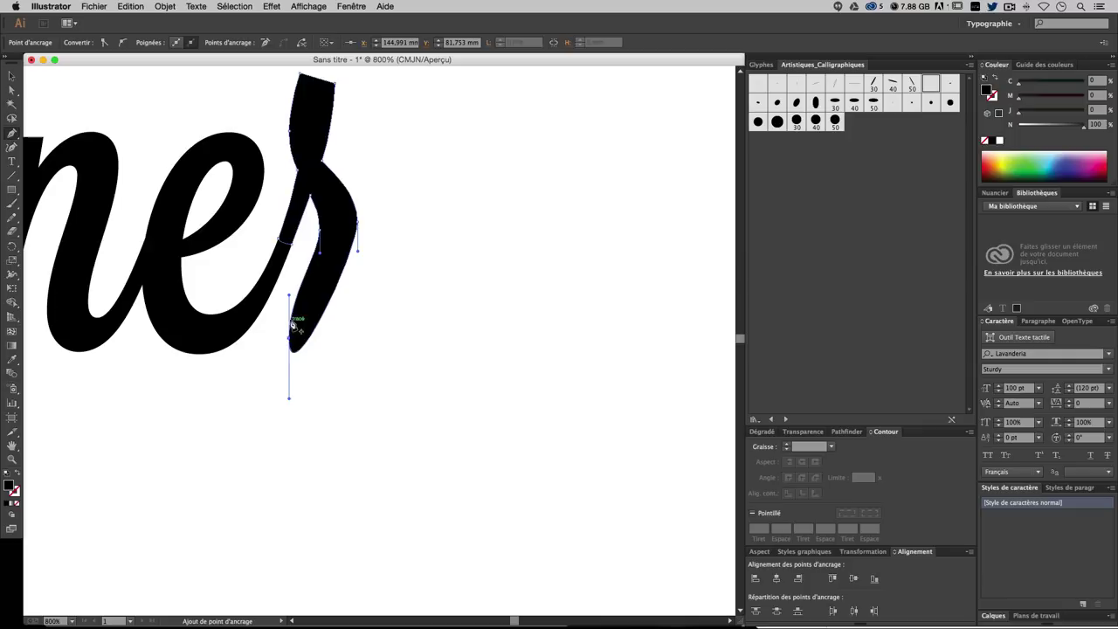
{"action": "left_click", "coordinate": [292, 339]}
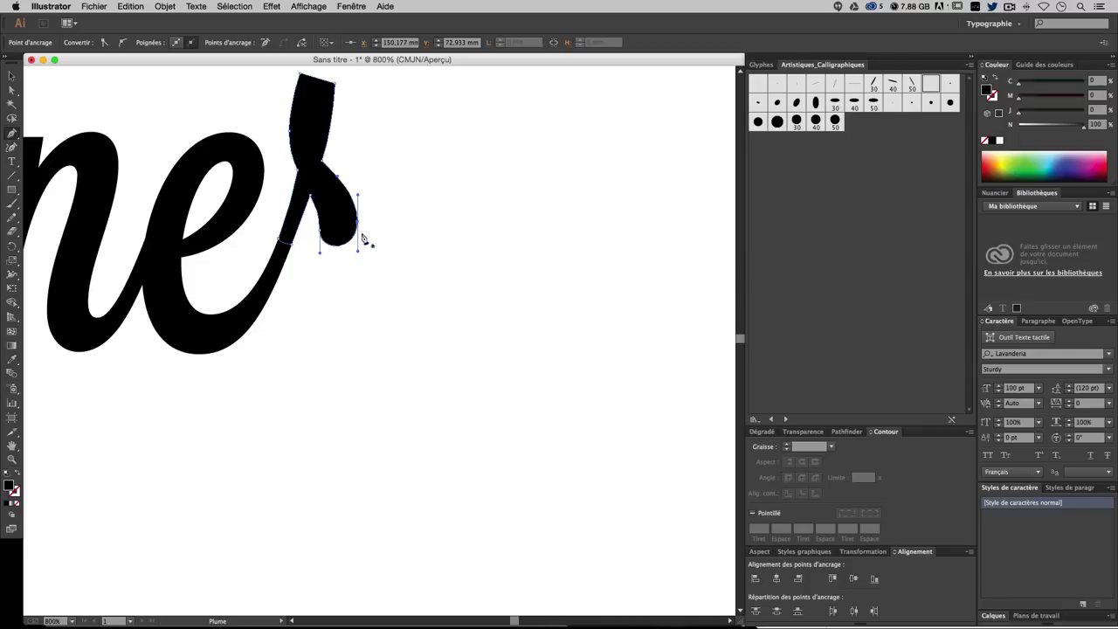
{"action": "key", "text": "cmd+z"}
{"action": "key", "text": "cmd+z"}
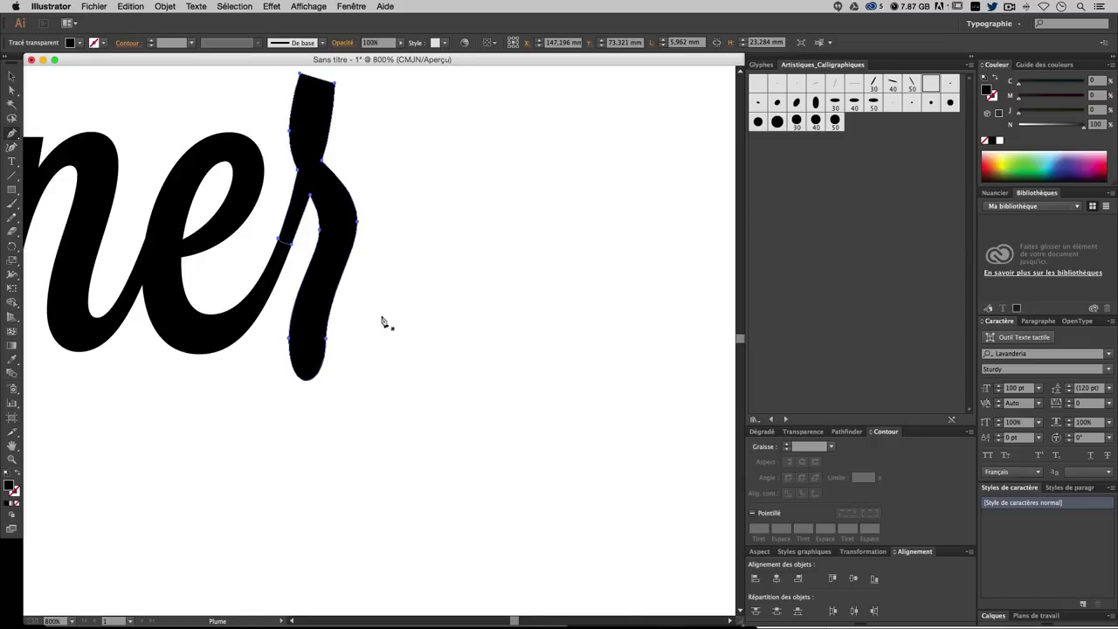
{"action": "left_click", "coordinate": [292, 344]}
{"action": "left_click_drag", "start_coordinate": [327, 387], "coordinate": [324, 251]}
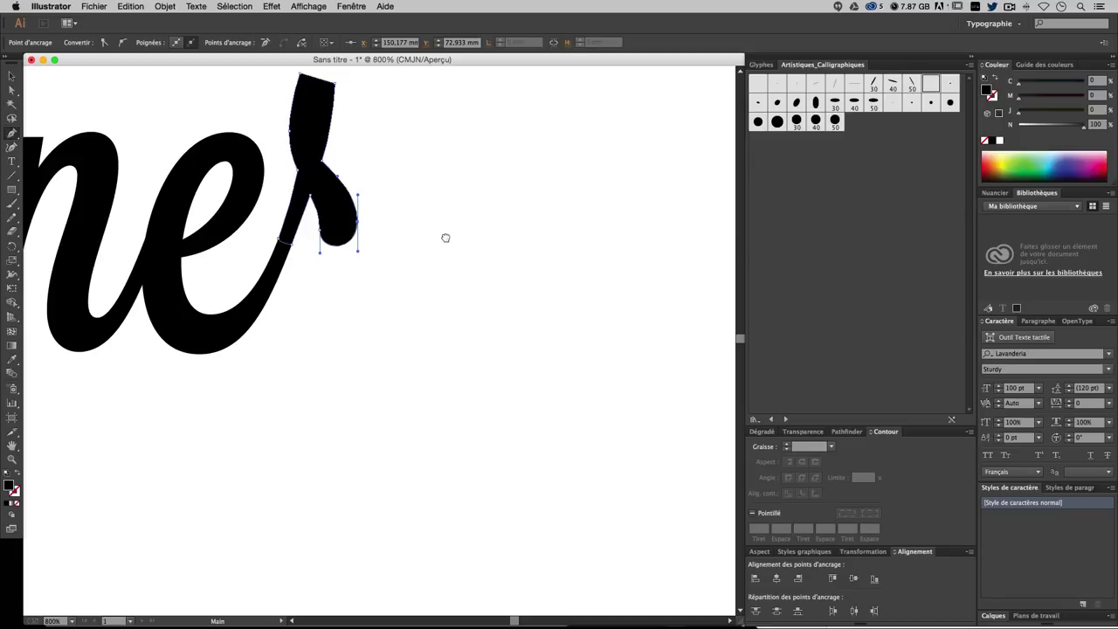
{"action": "key", "text": "v"}
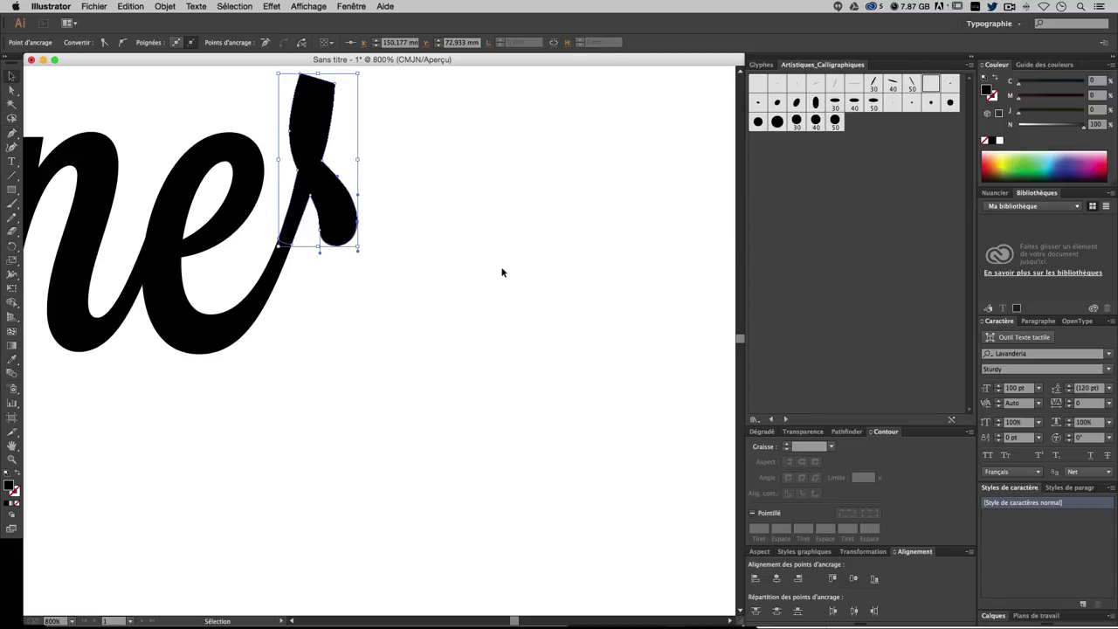
{"action": "left_click", "coordinate": [502, 272]}
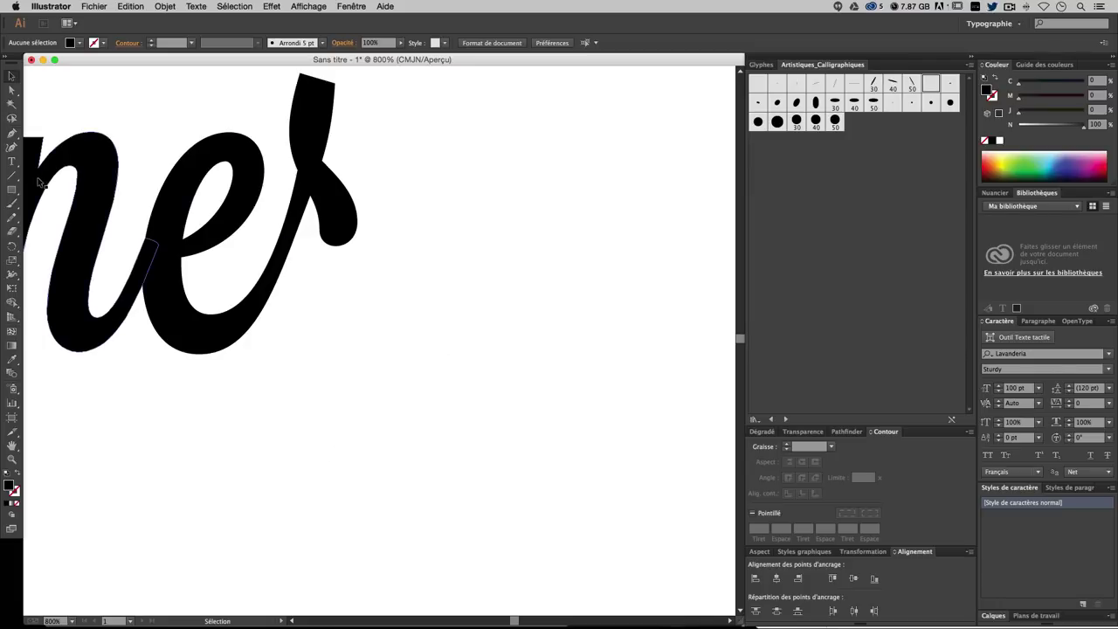
- Choose the Paintbrush with the 1 pt oval calligraphic brush at 2 pt stroke weight
{"action": "left_click", "coordinate": [12, 204]}
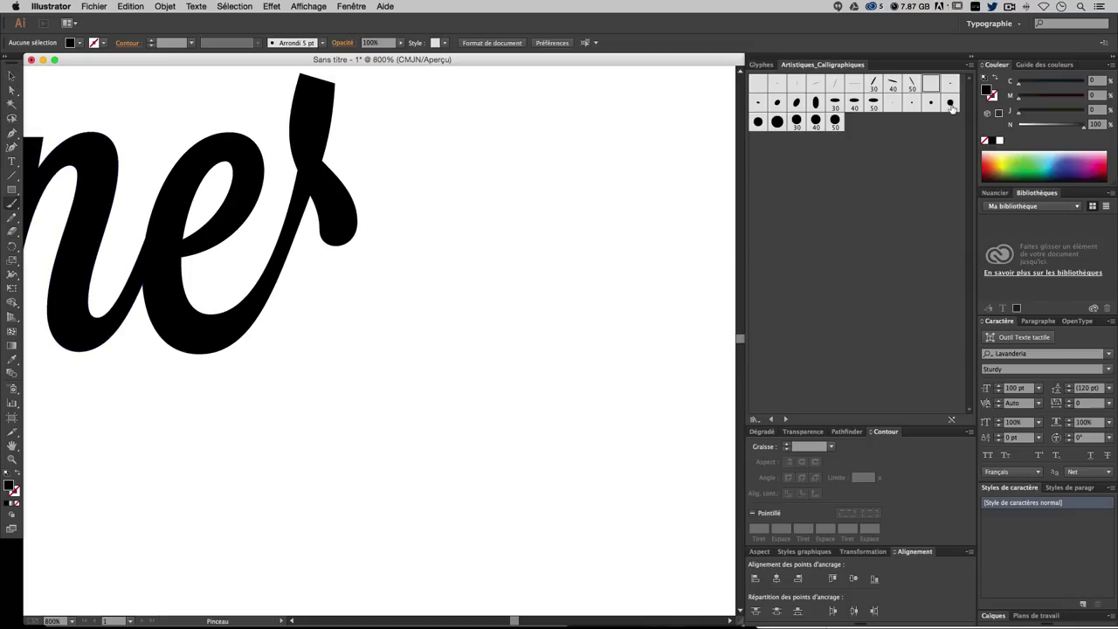
{"action": "left_click", "coordinate": [913, 84]}
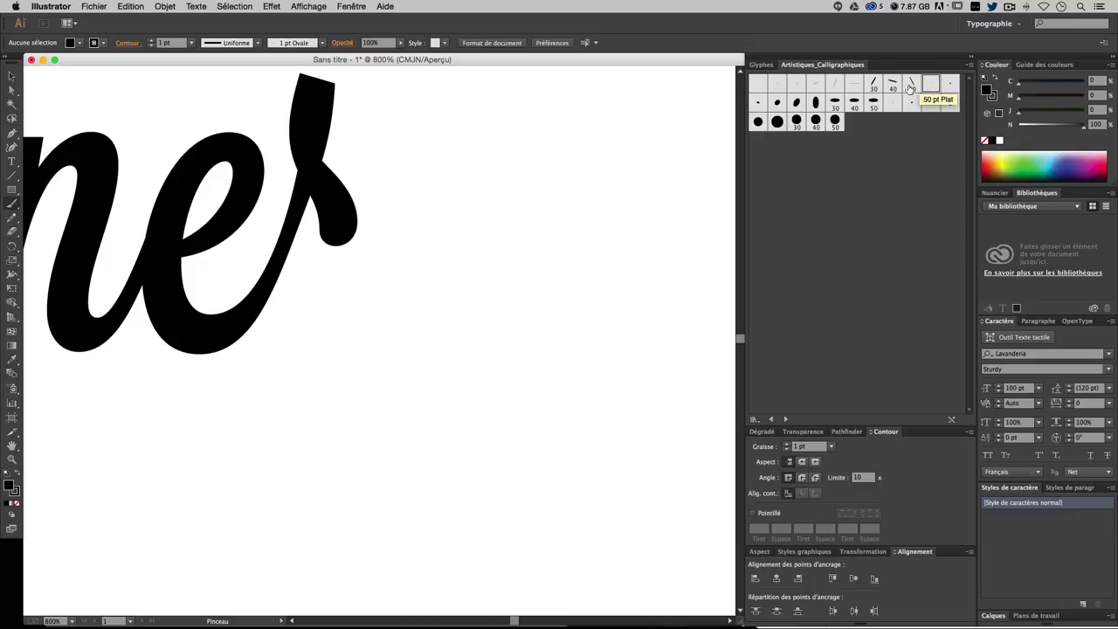
{"action": "left_click", "coordinate": [787, 449]}
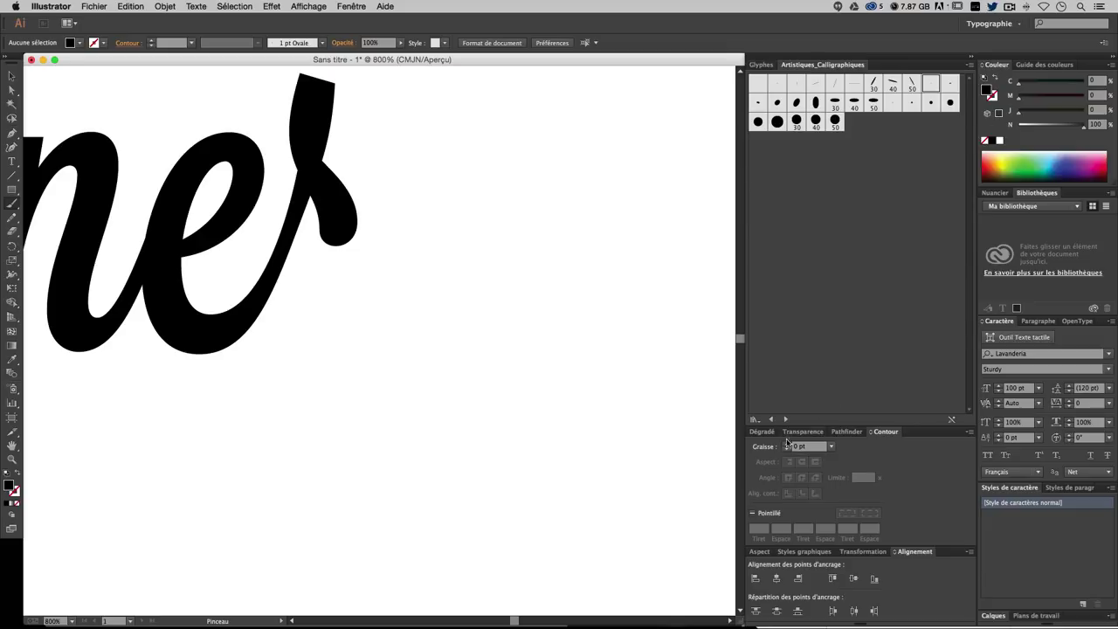
{"action": "left_click", "coordinate": [786, 443]}
{"action": "left_click", "coordinate": [786, 444]}
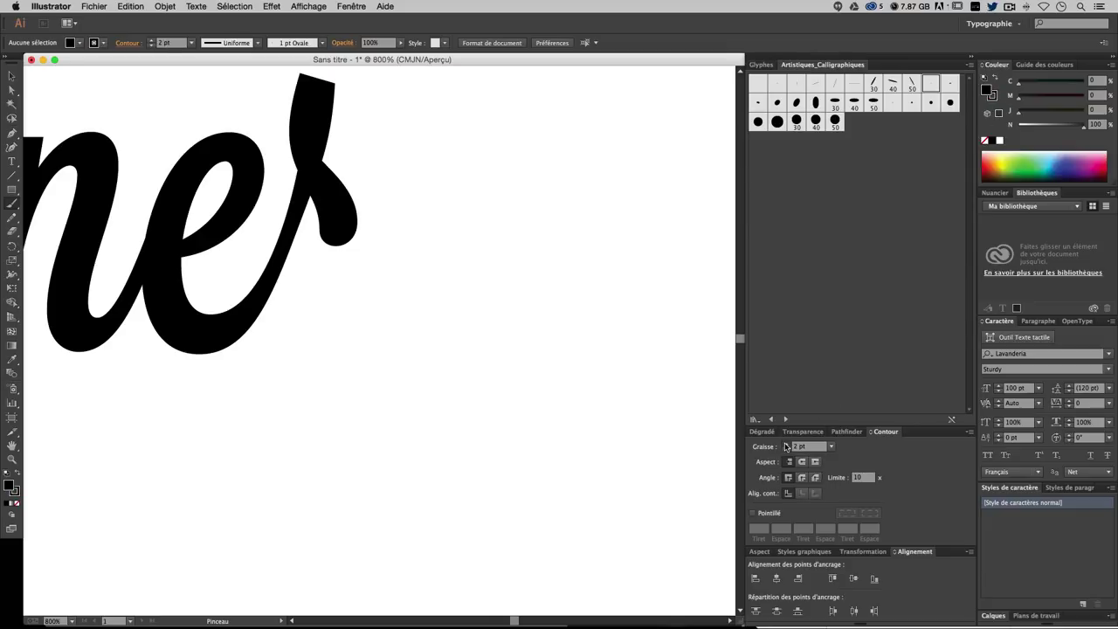
- Try several 5 pt flourish strokes from the r's tail, undoing each rejected attempt
{"action": "left_click_drag", "start_coordinate": [422, 270], "coordinate": [324, 236]}
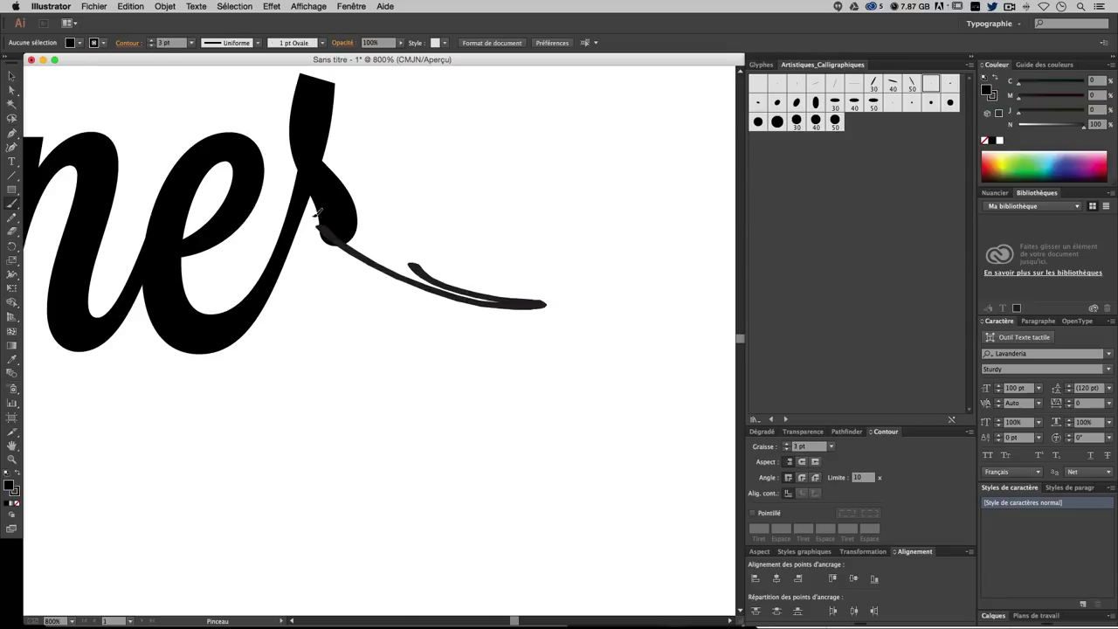
{"action": "key", "text": "ctrl+z"}
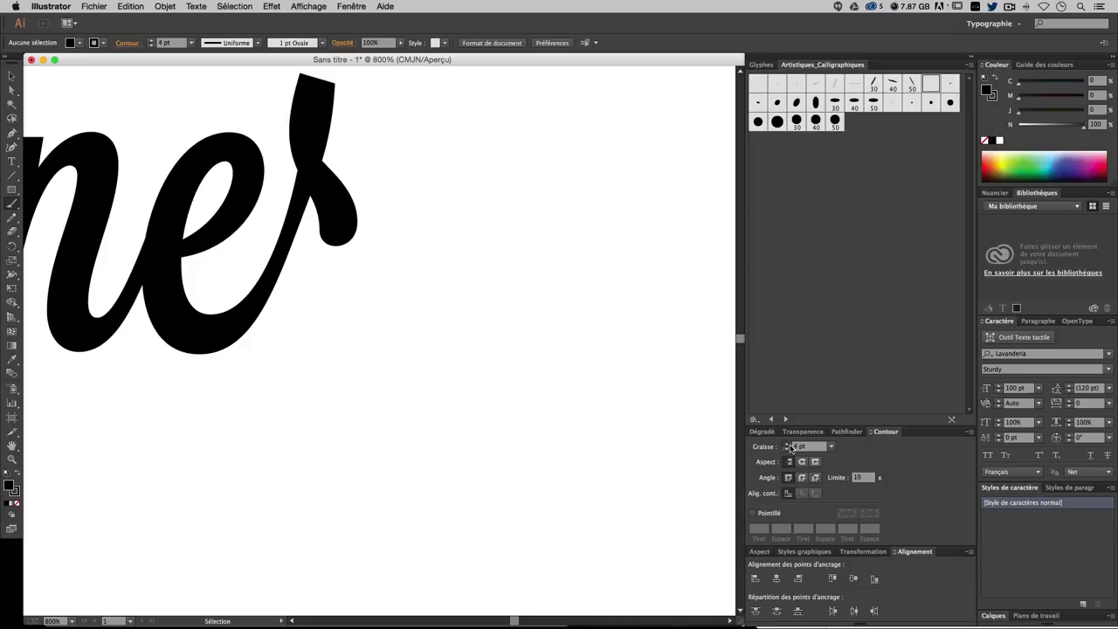
{"action": "left_click", "coordinate": [786, 444]}
{"action": "left_click_drag", "start_coordinate": [332, 218], "coordinate": [534, 397]}
{"action": "key", "text": "ctrl+z"}
{"action": "left_click_drag", "start_coordinate": [320, 171], "coordinate": [299, 305]}
{"action": "key", "text": "ctrl+z"}
{"action": "left_click_drag", "start_coordinate": [349, 224], "coordinate": [487, 387]}
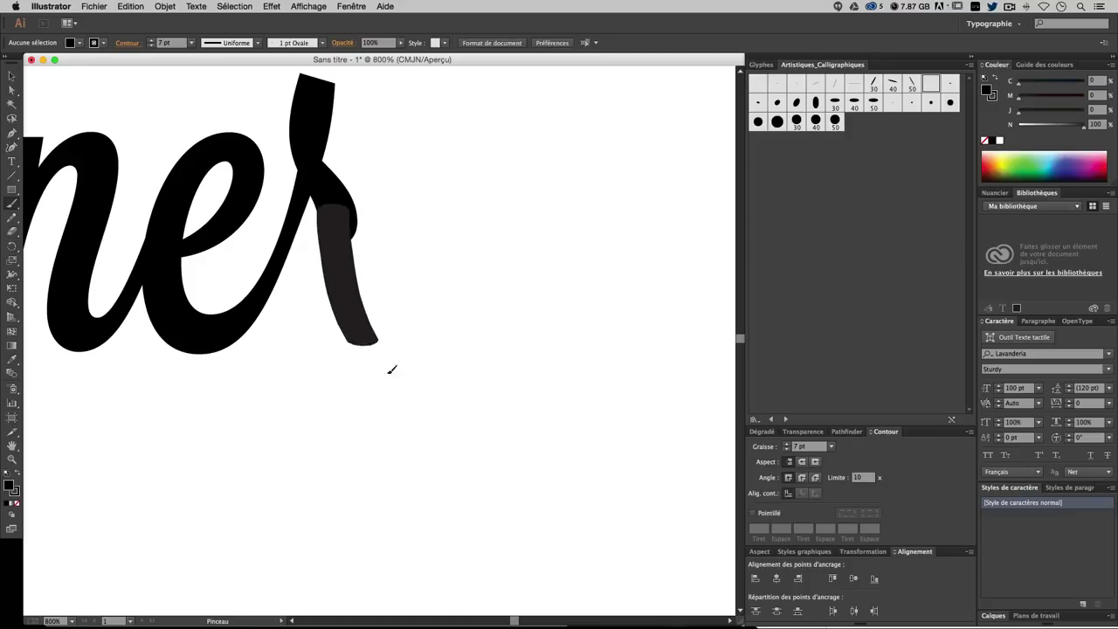
{"action": "key", "text": "ctrl+z"}
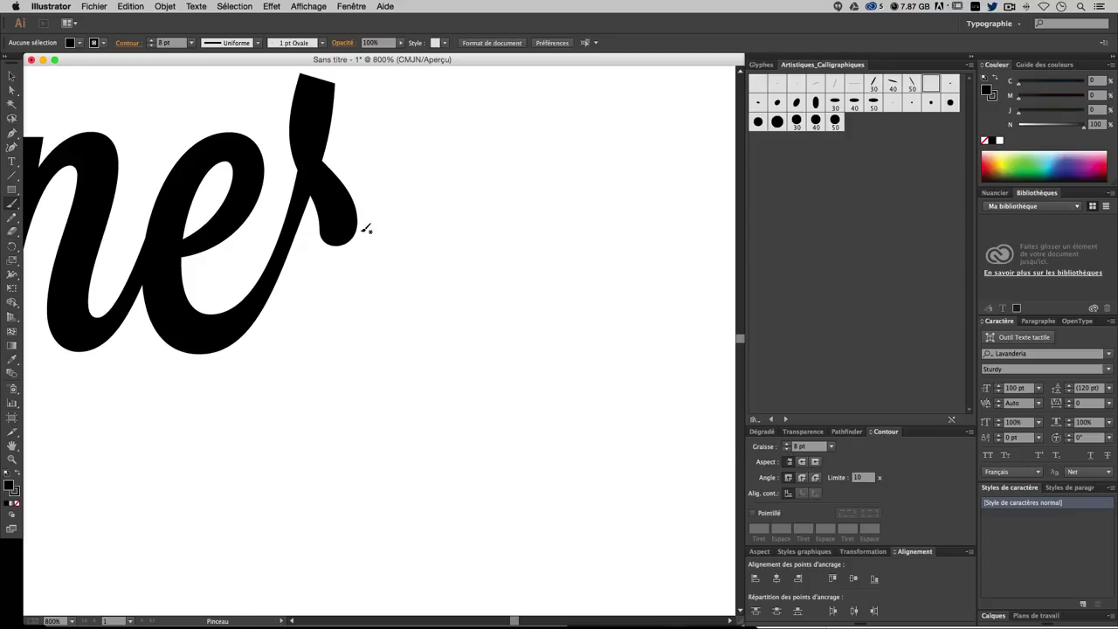
{"action": "left_click_drag", "start_coordinate": [336, 211], "coordinate": [512, 371]}
{"action": "key", "text": "ctrl+z"}
{"action": "left_click_drag", "start_coordinate": [333, 212], "coordinate": [418, 271]}
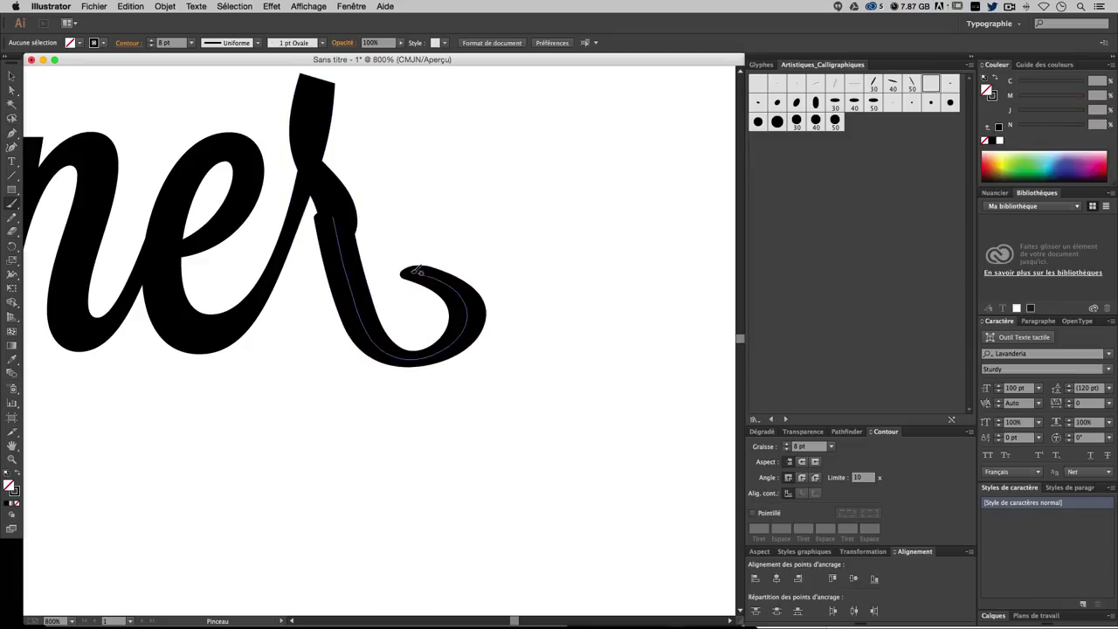
{"action": "key", "text": "ctrl+z"}
{"action": "left_click_drag", "start_coordinate": [337, 201], "coordinate": [448, 332]}
{"action": "key", "text": "ctrl+z"}
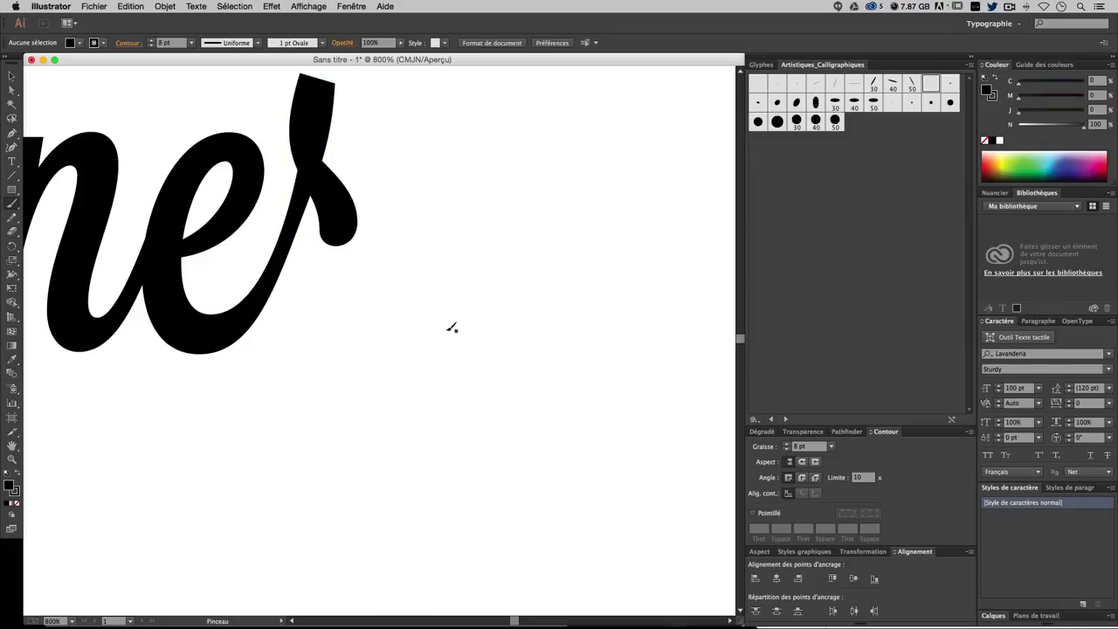
- Zoom out and draw the final flourish looping from the r beneath the word
{"action": "key", "text": "ctrl+minus"}
{"action": "key", "text": "ctrl+minus"}
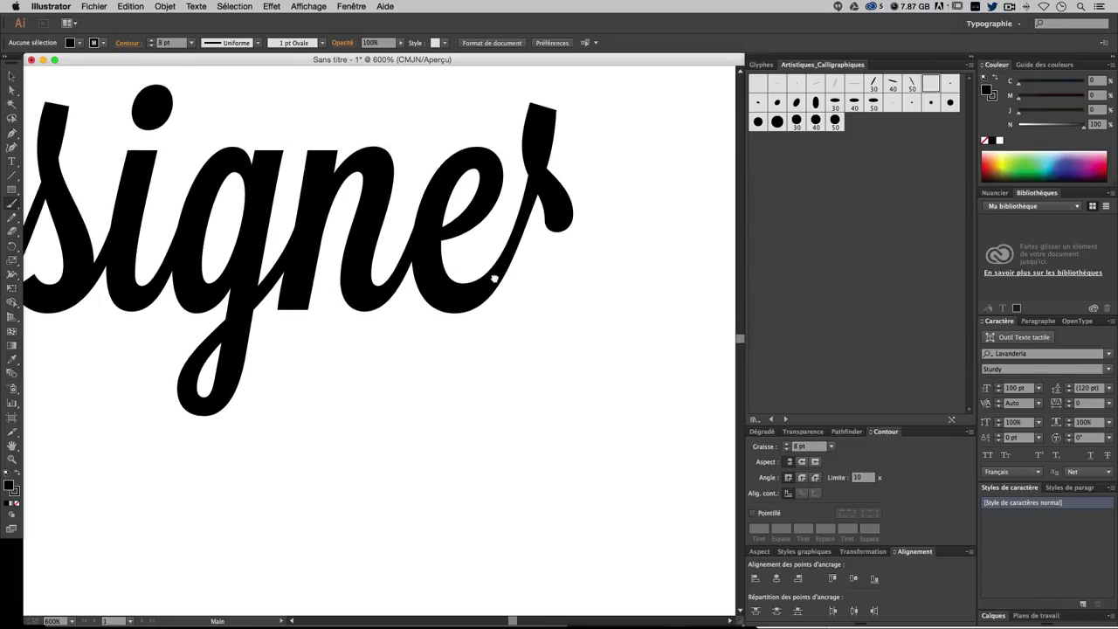
{"action": "mouse_move", "coordinate": [424, 347]}
{"action": "left_mouse_down"}
{"action": "mouse_move", "coordinate": [474, 260]}
{"action": "mouse_move", "coordinate": [453, 271]}
{"action": "left_mouse_up"}
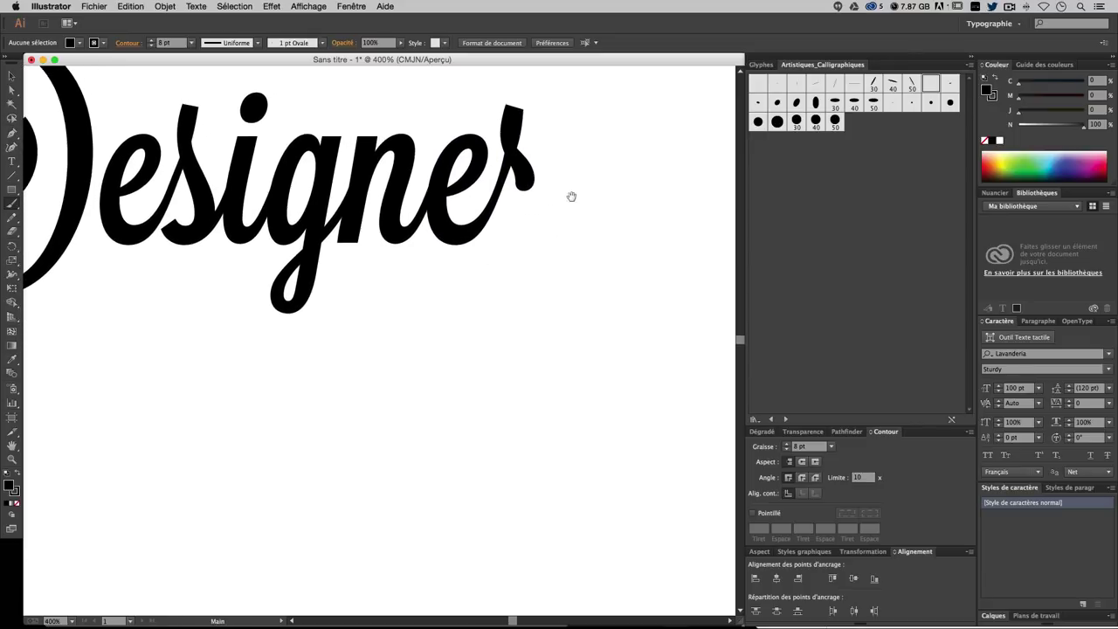
{"action": "left_click_drag", "start_coordinate": [571, 194], "coordinate": [492, 230]}
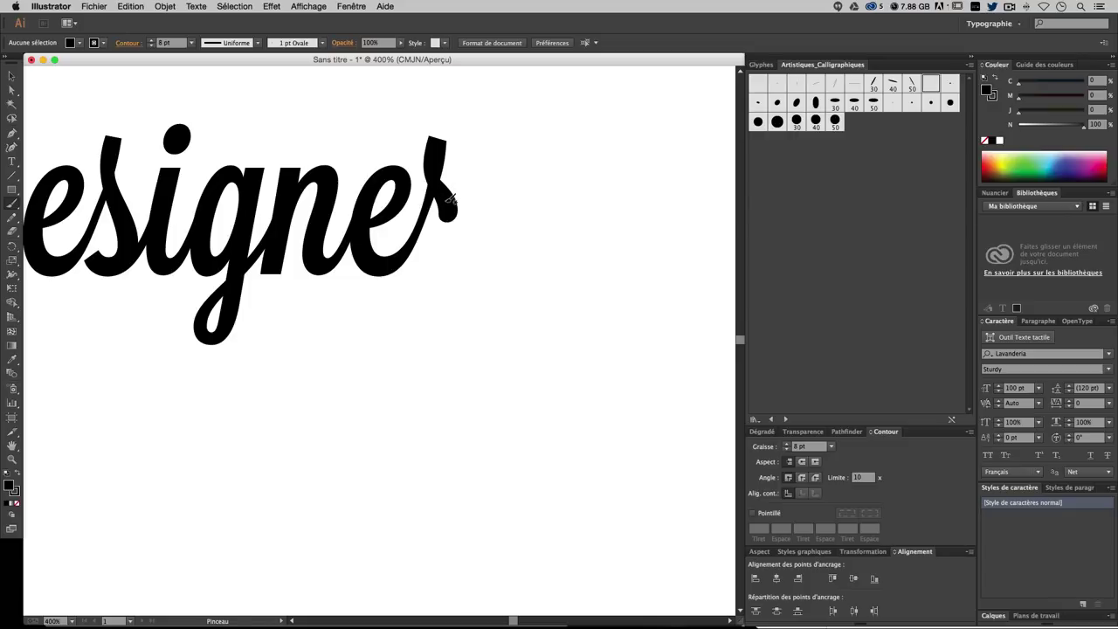
{"action": "mouse_move", "coordinate": [451, 197]}
{"action": "left_mouse_down"}
{"action": "mouse_move", "coordinate": [428, 292]}
{"action": "mouse_move", "coordinate": [453, 339]}
{"action": "mouse_move", "coordinate": [548, 321]}
{"action": "mouse_move", "coordinate": [509, 267]}
{"action": "mouse_move", "coordinate": [335, 371]}
{"action": "mouse_move", "coordinate": [285, 335]}
{"action": "left_mouse_up"}
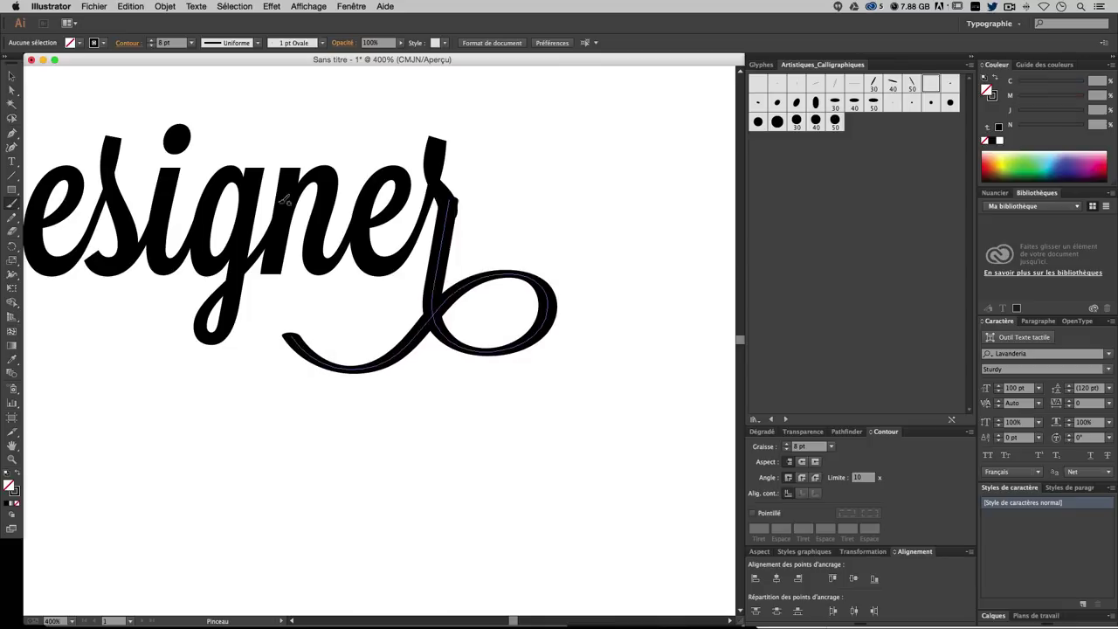
{"action": "key", "text": "ctrl+z"}
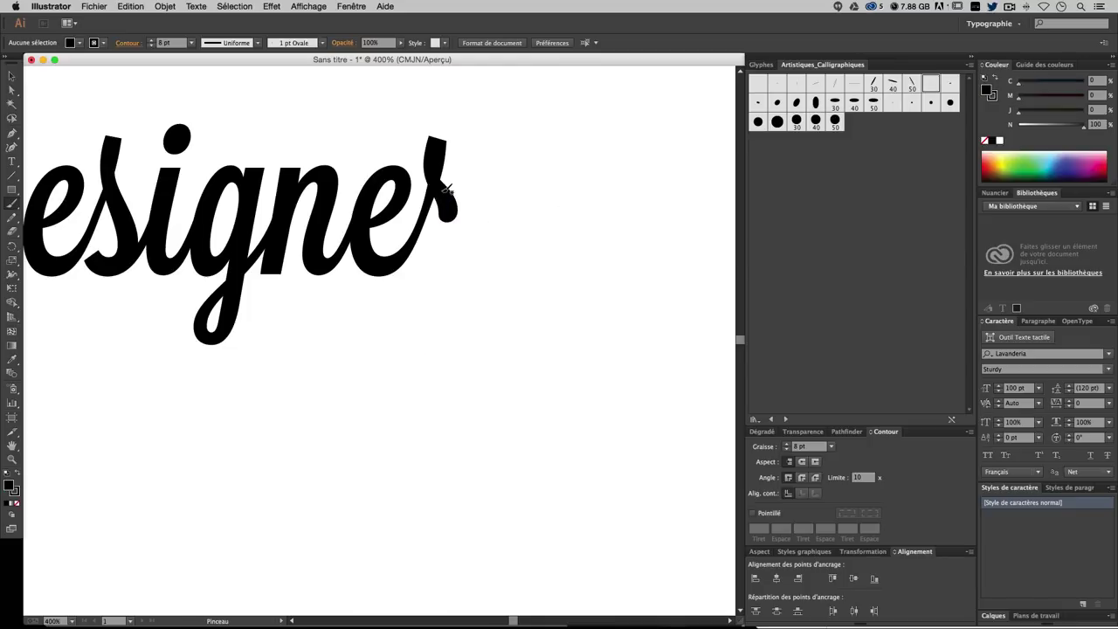
{"action": "mouse_move", "coordinate": [447, 187]}
{"action": "left_mouse_down"}
{"action": "mouse_move", "coordinate": [443, 272]}
{"action": "mouse_move", "coordinate": [426, 312]}
{"action": "mouse_move", "coordinate": [471, 358]}
{"action": "mouse_move", "coordinate": [542, 310]}
{"action": "mouse_move", "coordinate": [482, 285]}
{"action": "mouse_move", "coordinate": [388, 337]}
{"action": "mouse_move", "coordinate": [293, 340]}
{"action": "mouse_move", "coordinate": [276, 310]}
{"action": "left_mouse_up"}
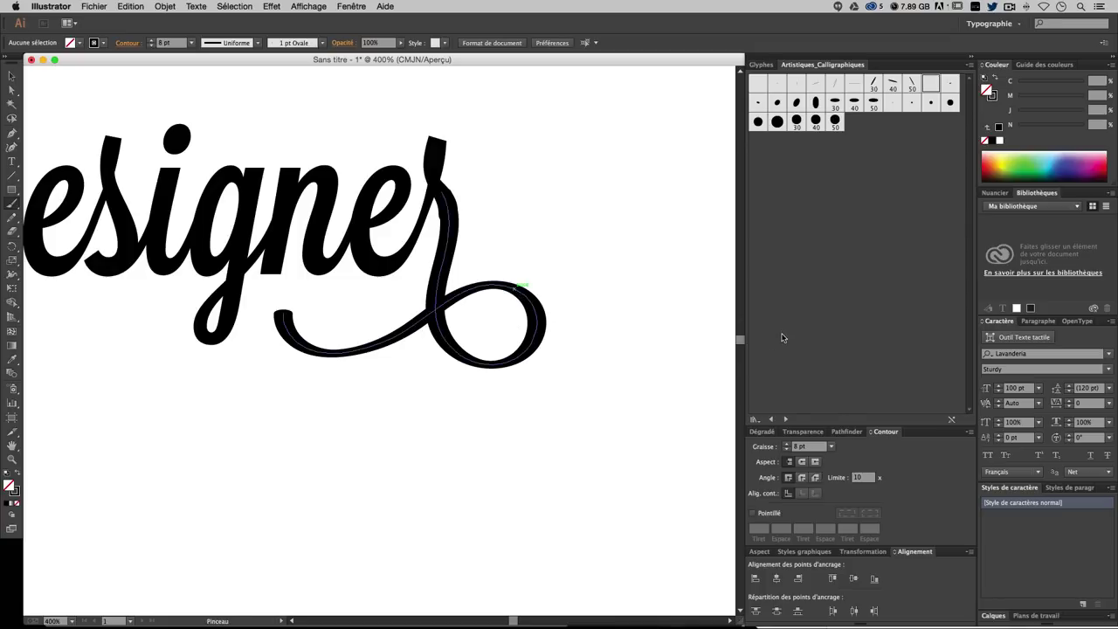
- Zoom in and redraw the flourish's top with the Paintbrush so it joins the r smoothly
{"action": "left_click", "coordinate": [535, 301]}
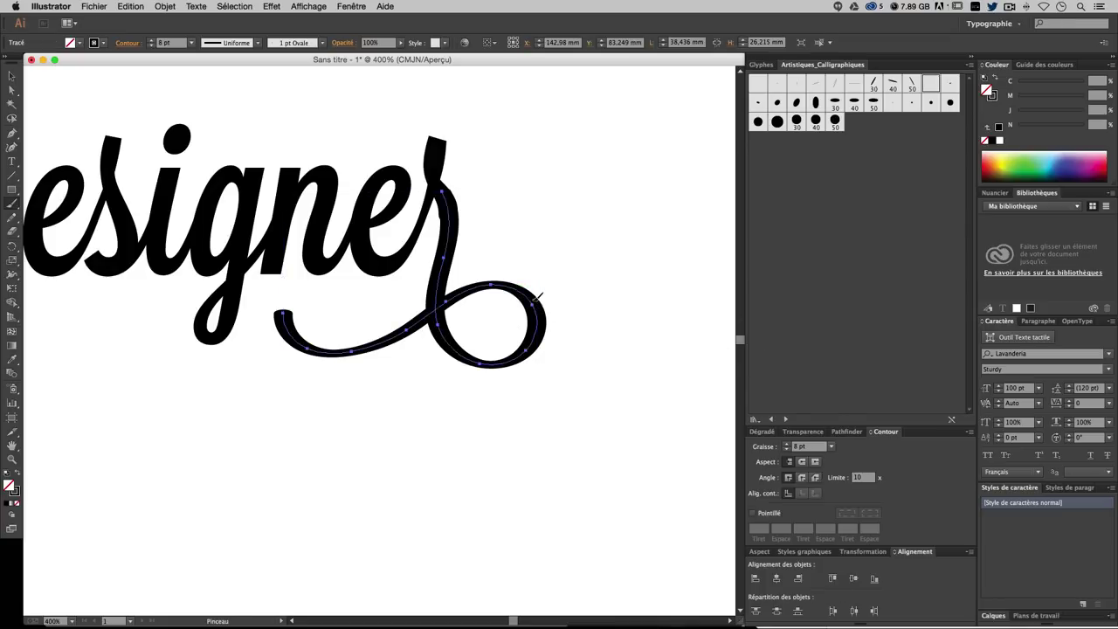
{"action": "scroll", "coordinate": [532, 297], "scroll_direction": "up", "scroll_amount": 3}
{"action": "left_click_drag", "start_coordinate": [536, 294], "coordinate": [476, 398]}
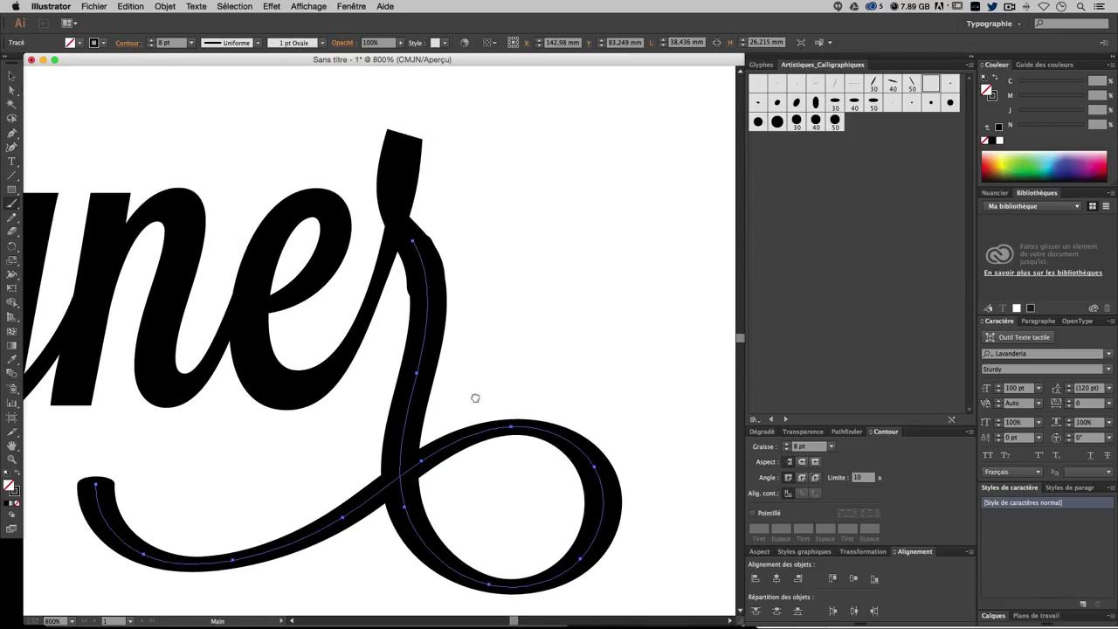
{"action": "scroll", "coordinate": [463, 381], "scroll_direction": "down", "scroll_amount": 2}
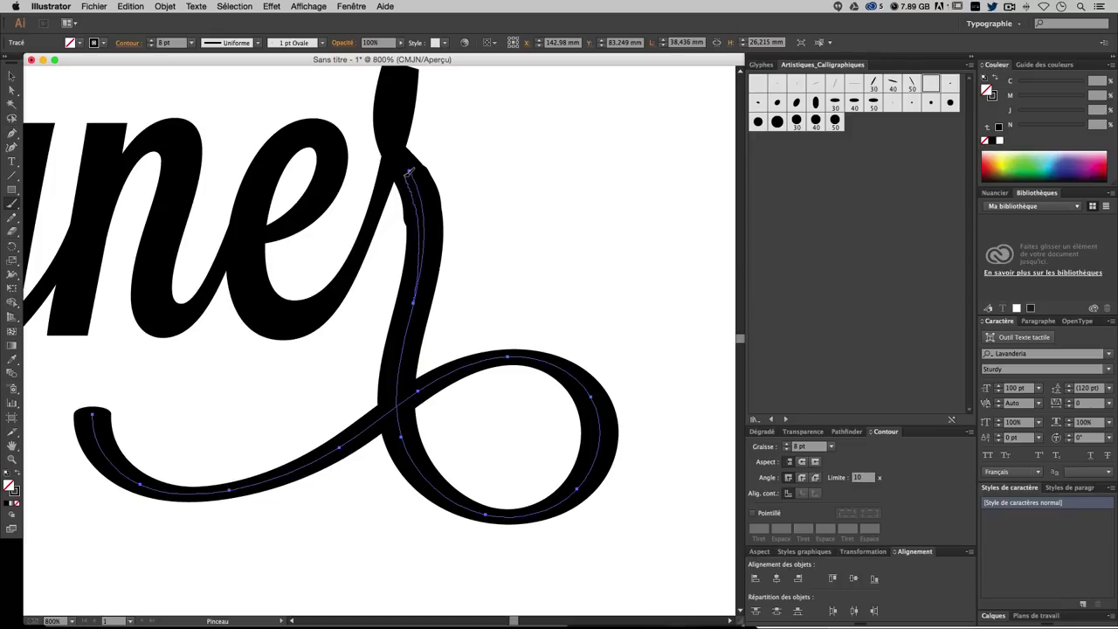
{"action": "left_click_drag", "start_coordinate": [399, 163], "coordinate": [402, 165]}
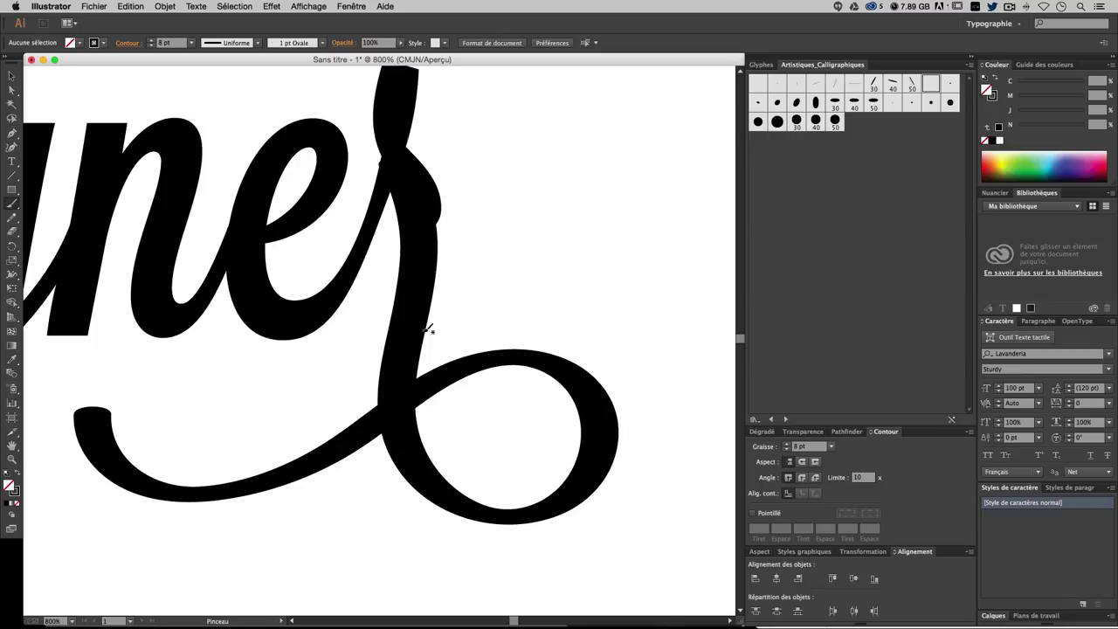
- Give the flourish a 9 pt stroke and nudge it snugly under the r
{"action": "left_click", "coordinate": [11, 76]}
{"action": "left_click", "coordinate": [520, 373]}
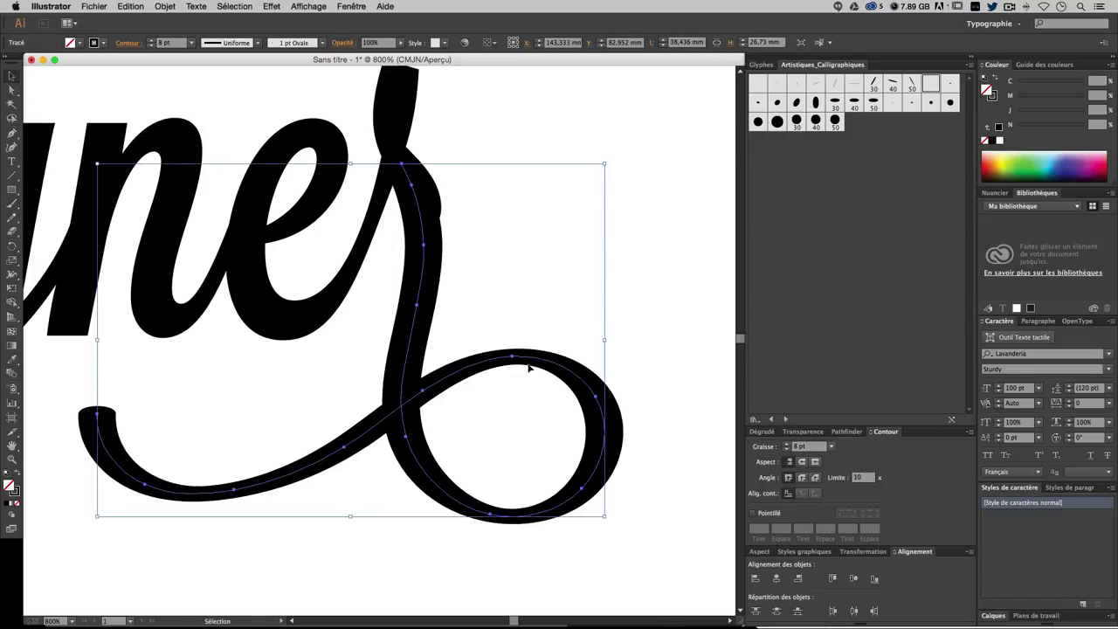
{"action": "left_click_drag", "start_coordinate": [552, 360], "coordinate": [554, 369]}
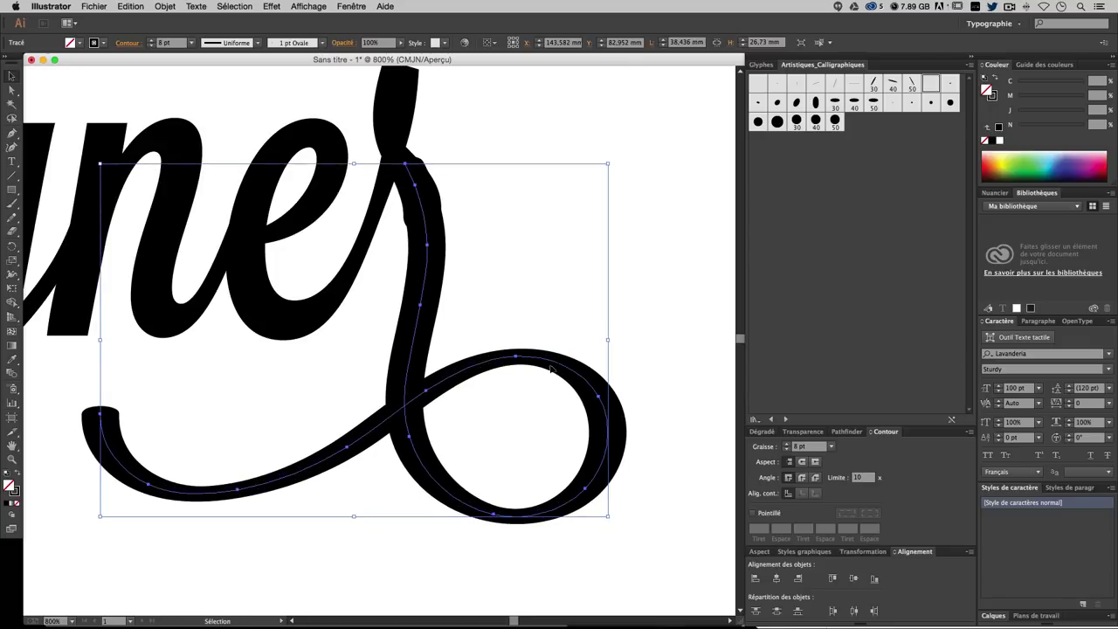
{"action": "left_click_drag", "start_coordinate": [553, 368], "coordinate": [546, 370]}
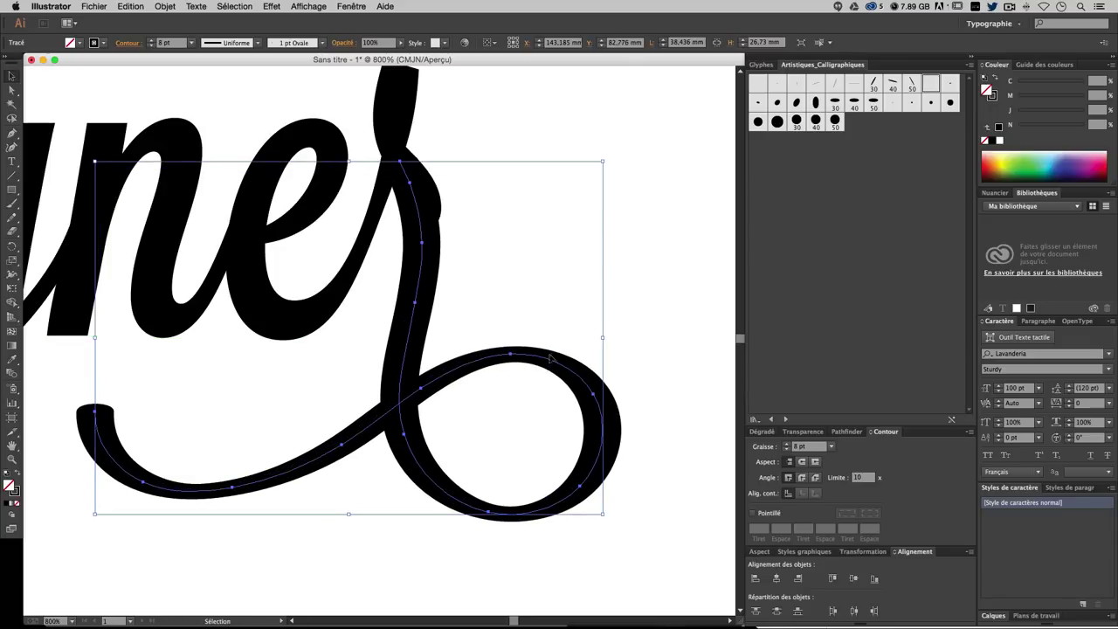
{"action": "left_click", "coordinate": [789, 447]}
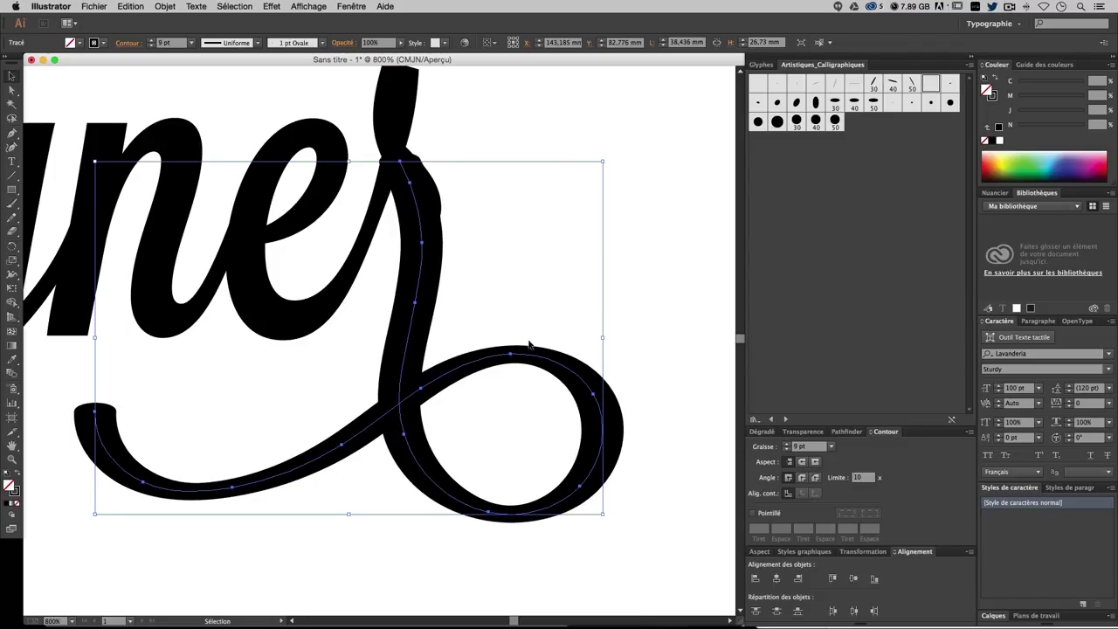
{"action": "mouse_move", "coordinate": [520, 358]}
{"action": "left_mouse_down"}
{"action": "mouse_move", "coordinate": [534, 370]}
{"action": "mouse_move", "coordinate": [529, 353]}
{"action": "left_mouse_up"}
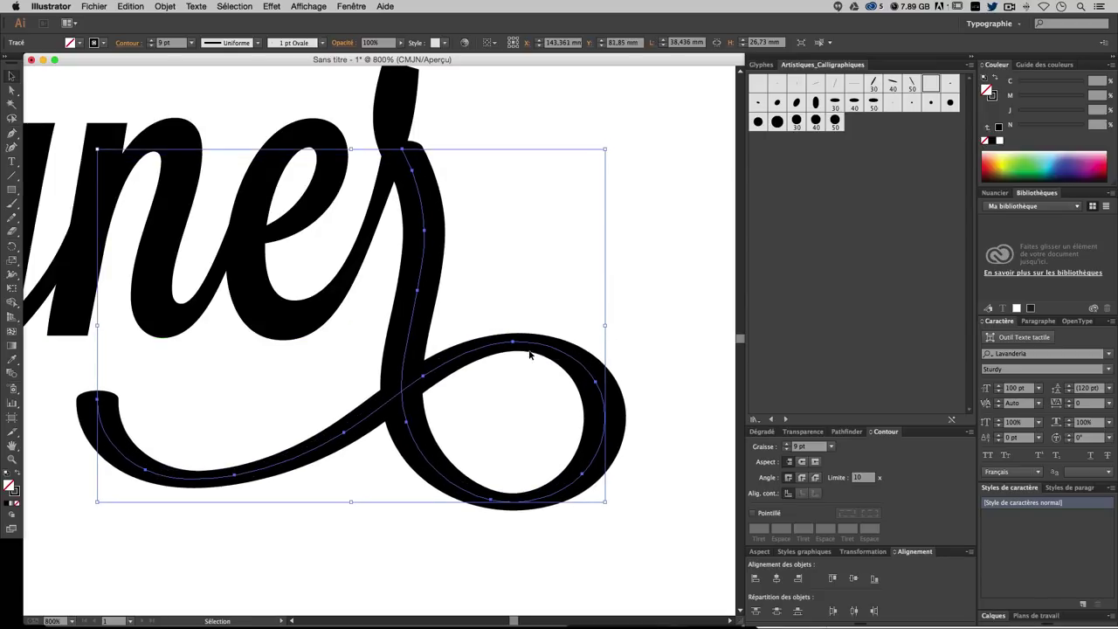
{"action": "left_click", "coordinate": [670, 267]}
{"action": "key", "text": "super+minus"}
{"action": "key", "text": "super+minus"}
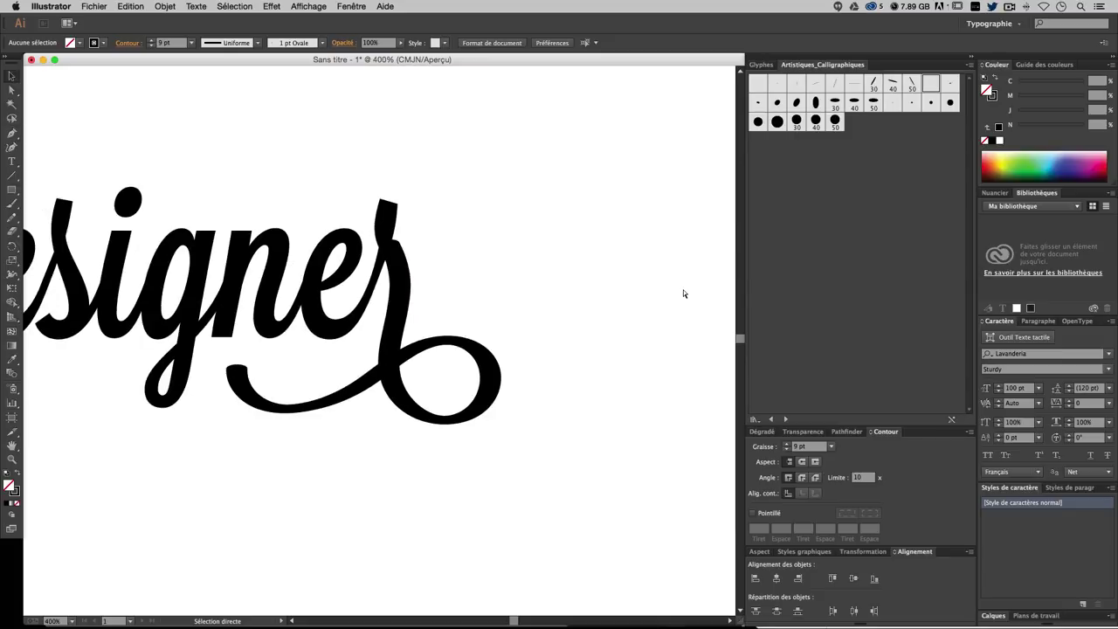
- Zoom out to 300% and pan until the full Designer word and swash show, with the Paintbrush active
{"action": "scroll", "coordinate": [680, 289], "scroll_direction": "left", "scroll_amount": 3}
{"action": "scroll", "coordinate": [679, 290], "scroll_direction": "left", "scroll_amount": 4}
{"action": "scroll", "coordinate": [532, 410], "scroll_direction": "left", "scroll_amount": 3}
{"action": "scroll", "coordinate": [533, 410], "scroll_direction": "down", "scroll_amount": 2}
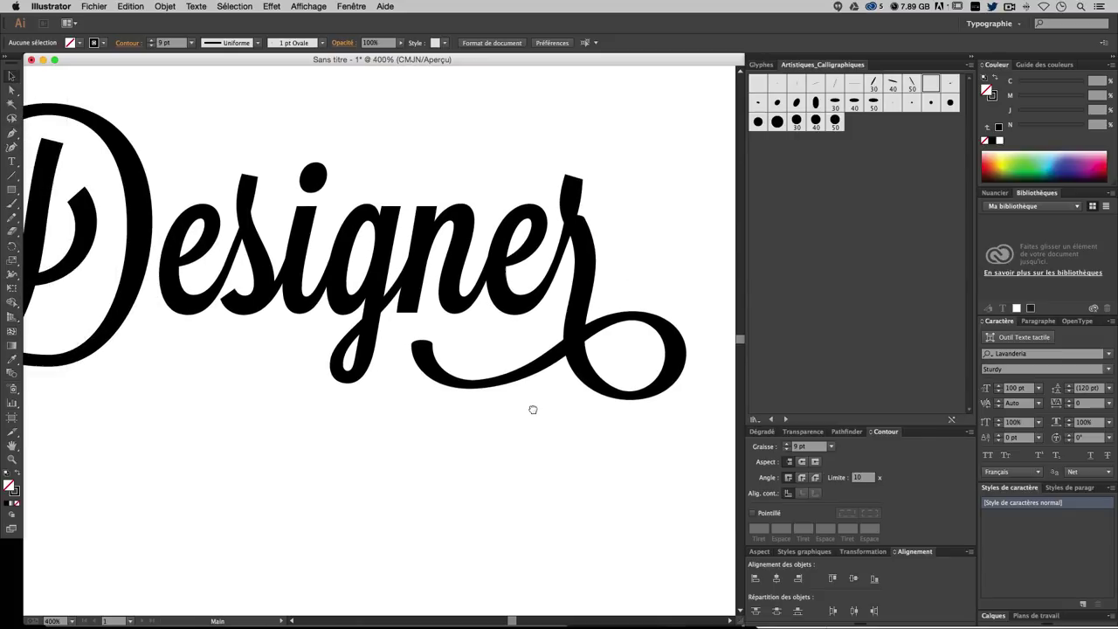
{"action": "key", "text": "super+minus"}
{"action": "scroll", "coordinate": [533, 412], "scroll_direction": "up", "scroll_amount": 1}
{"action": "scroll", "coordinate": [533, 412], "scroll_direction": "left", "scroll_amount": 1}
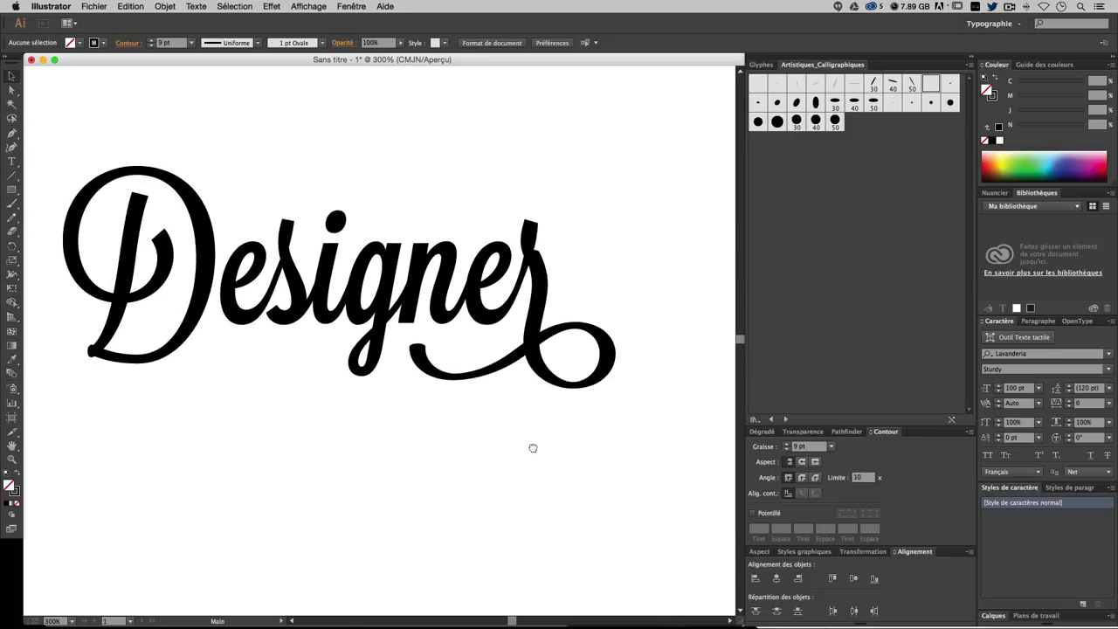
{"action": "scroll", "coordinate": [531, 449], "scroll_direction": "up", "scroll_amount": 1}
{"action": "scroll", "coordinate": [531, 449], "scroll_direction": "left", "scroll_amount": 2}
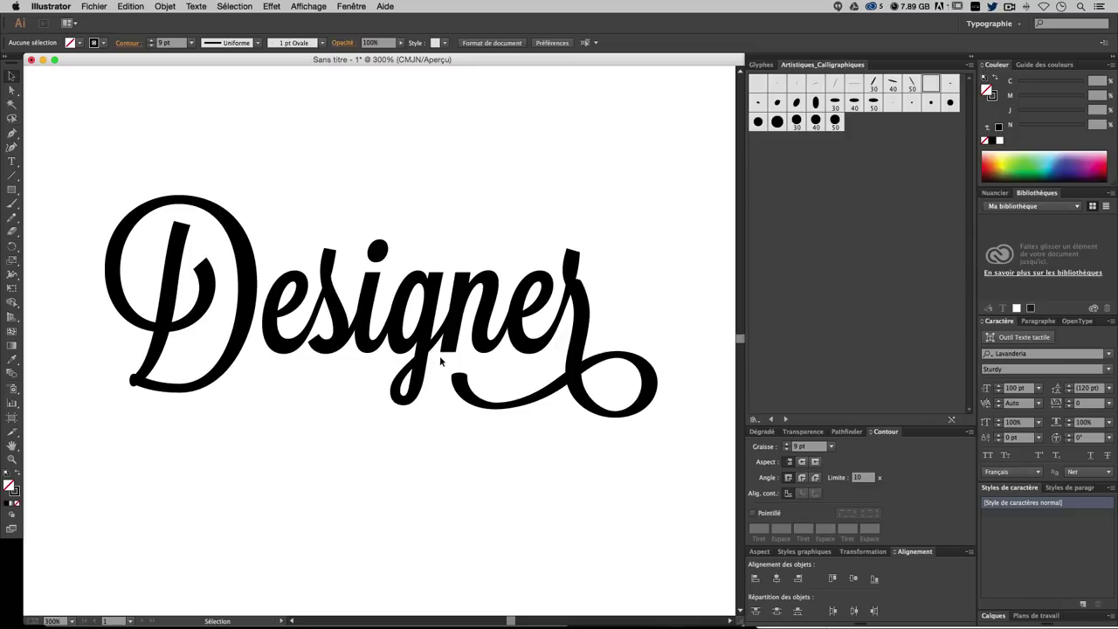
{"action": "left_click", "coordinate": [12, 203]}
- Delete the round dot above the i in Designer using Direct Selection
{"action": "left_click", "coordinate": [11, 91]}
{"action": "left_click", "coordinate": [382, 249]}
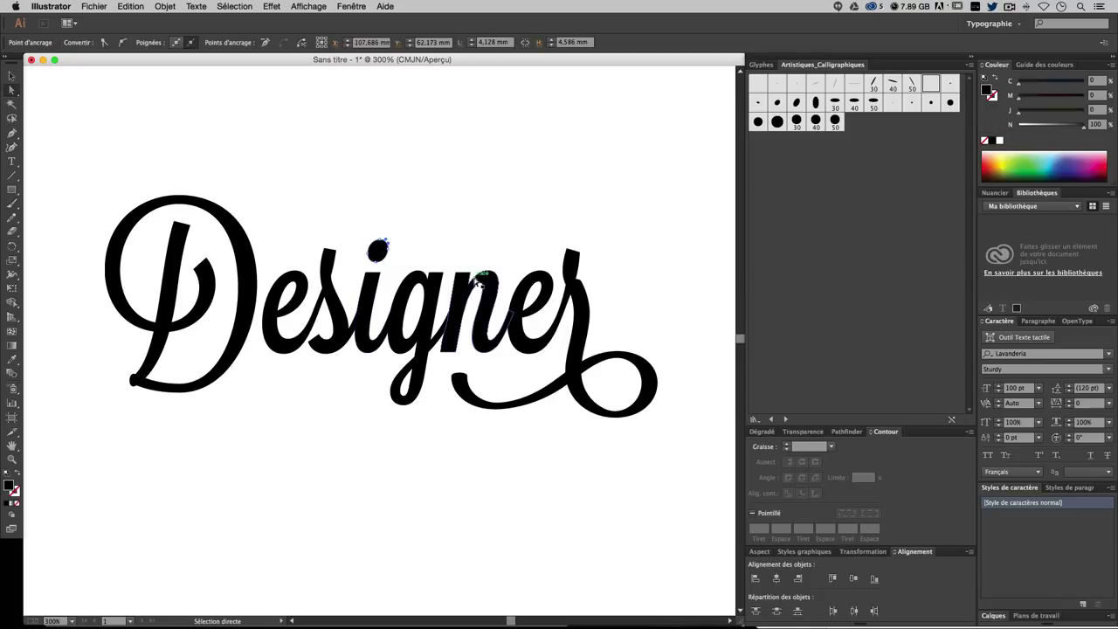
{"action": "key", "text": "Delete"}
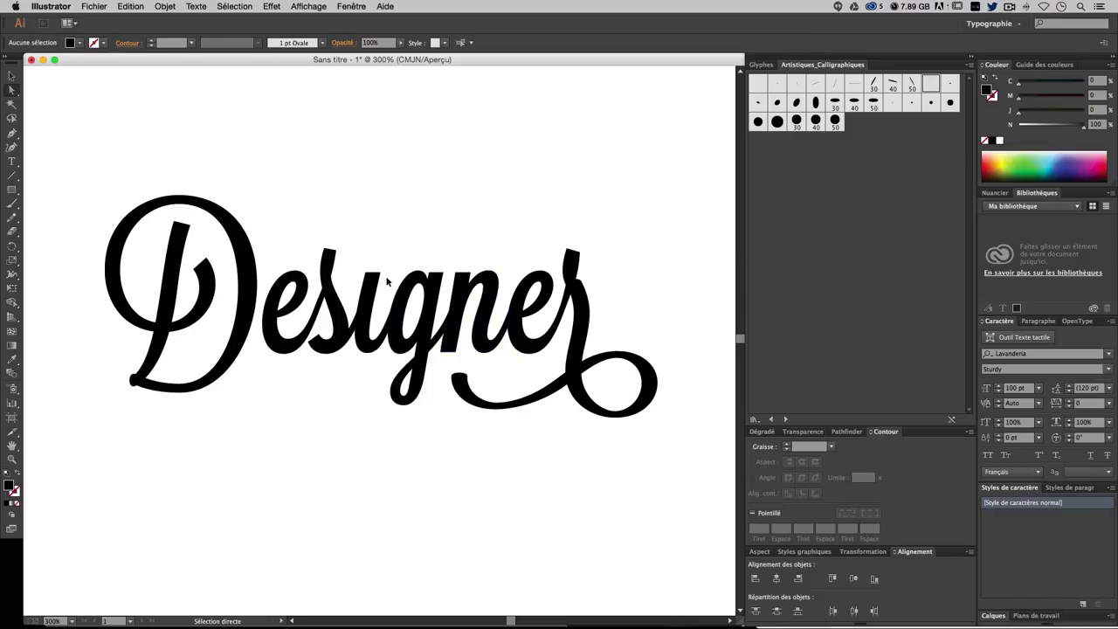
{"action": "key", "text": "ctrl+z"}
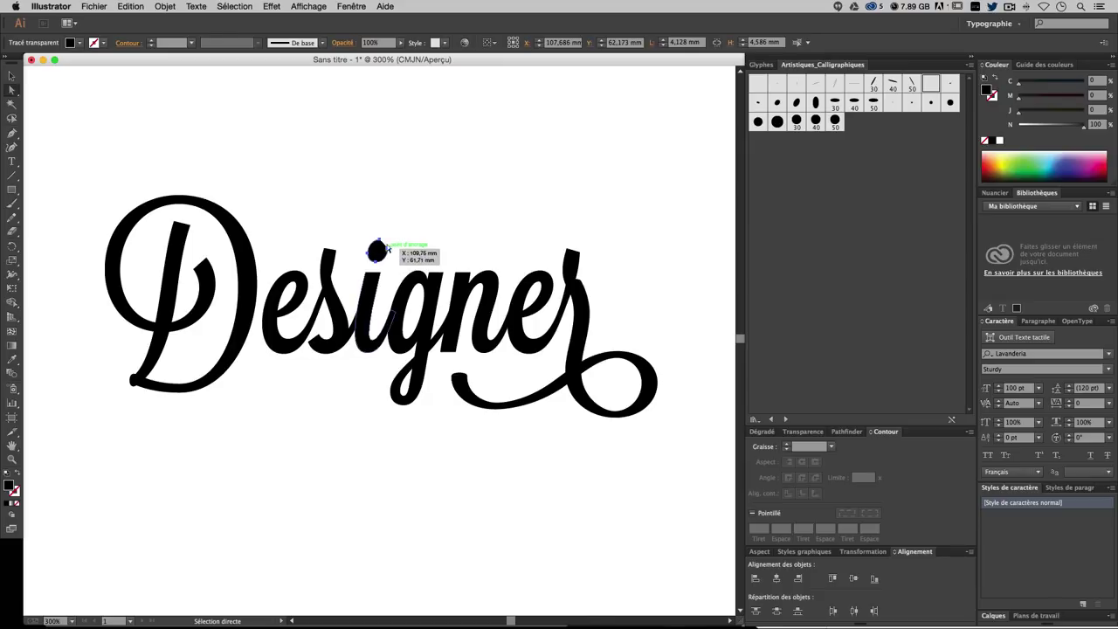
{"action": "key", "text": "Delete"}
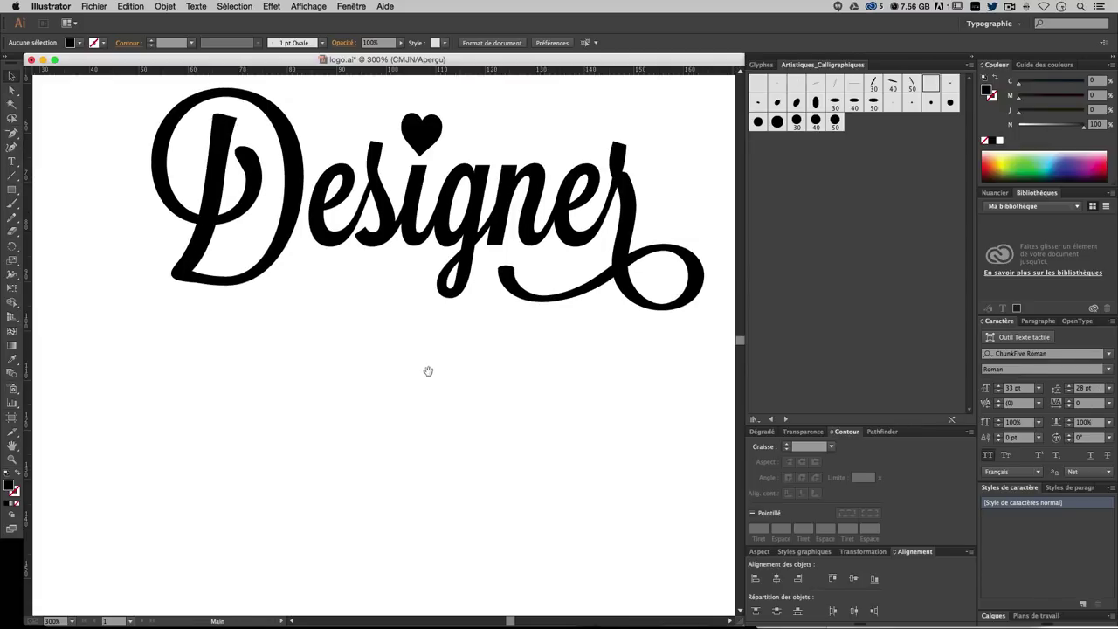
- Marquee-select the Designer lettering and rotate it about 0.26°
{"action": "left_click_drag", "start_coordinate": [429, 367], "coordinate": [412, 429]}
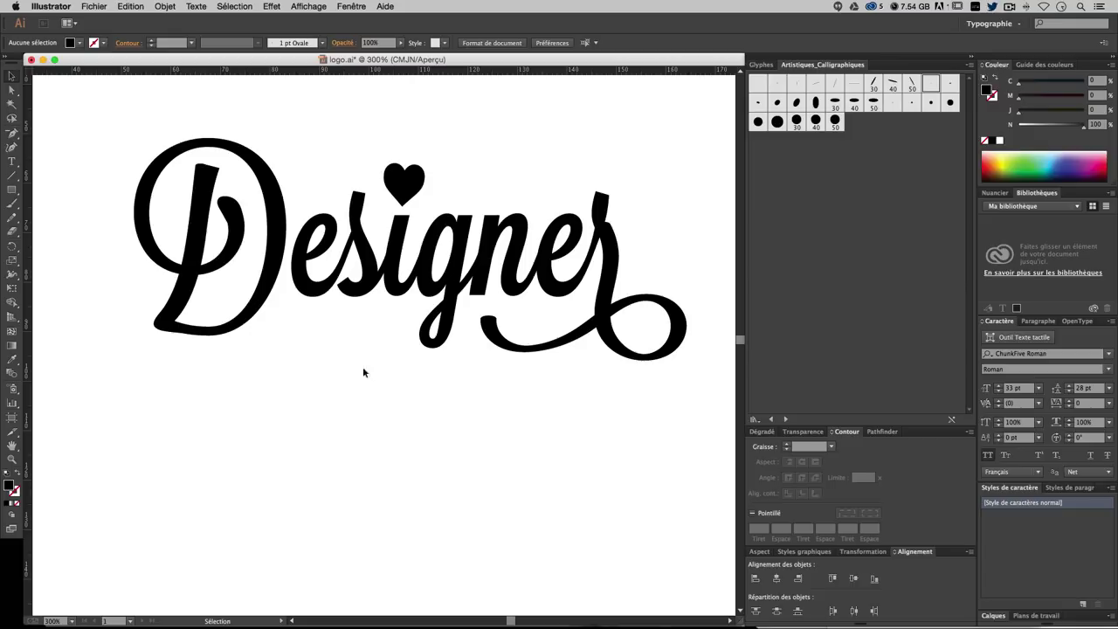
{"action": "mouse_move", "coordinate": [682, 392]}
{"action": "left_mouse_down"}
{"action": "mouse_move", "coordinate": [132, 253]}
{"action": "mouse_move", "coordinate": [177, 191]}
{"action": "left_mouse_up"}
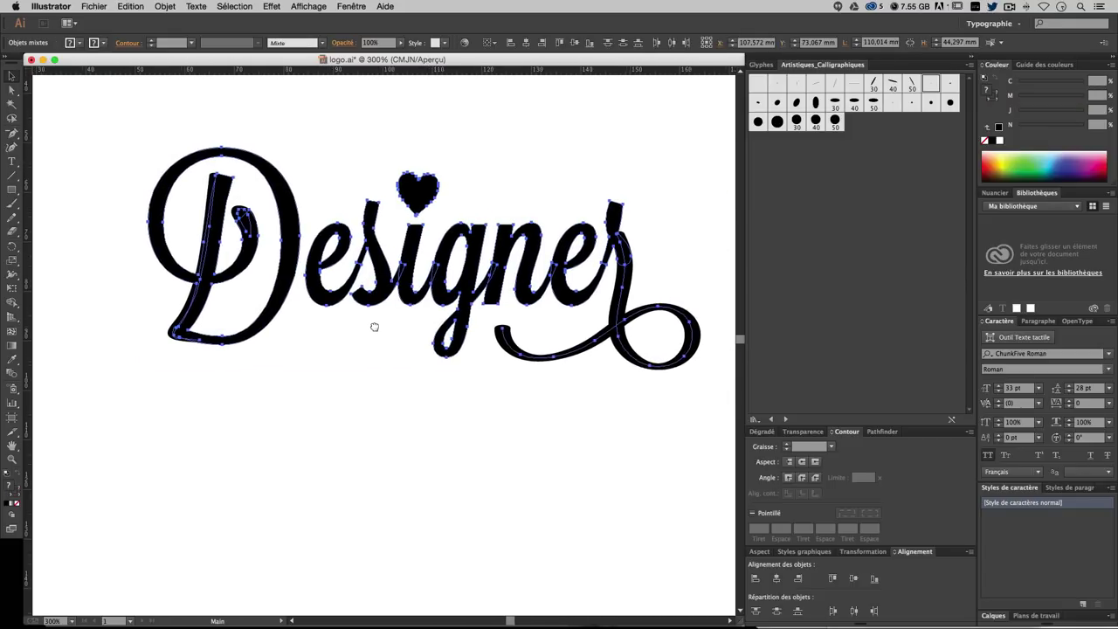
{"action": "key", "text": "space"}
{"action": "left_click_drag", "start_coordinate": [698, 378], "coordinate": [699, 367]}
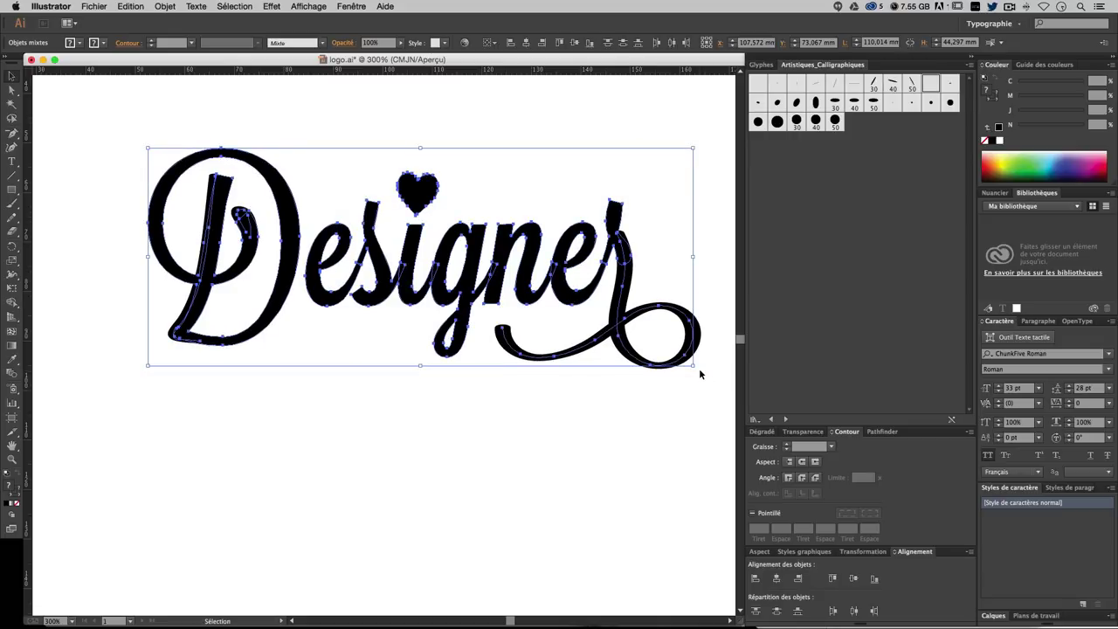
{"action": "left_click", "coordinate": [698, 385]}
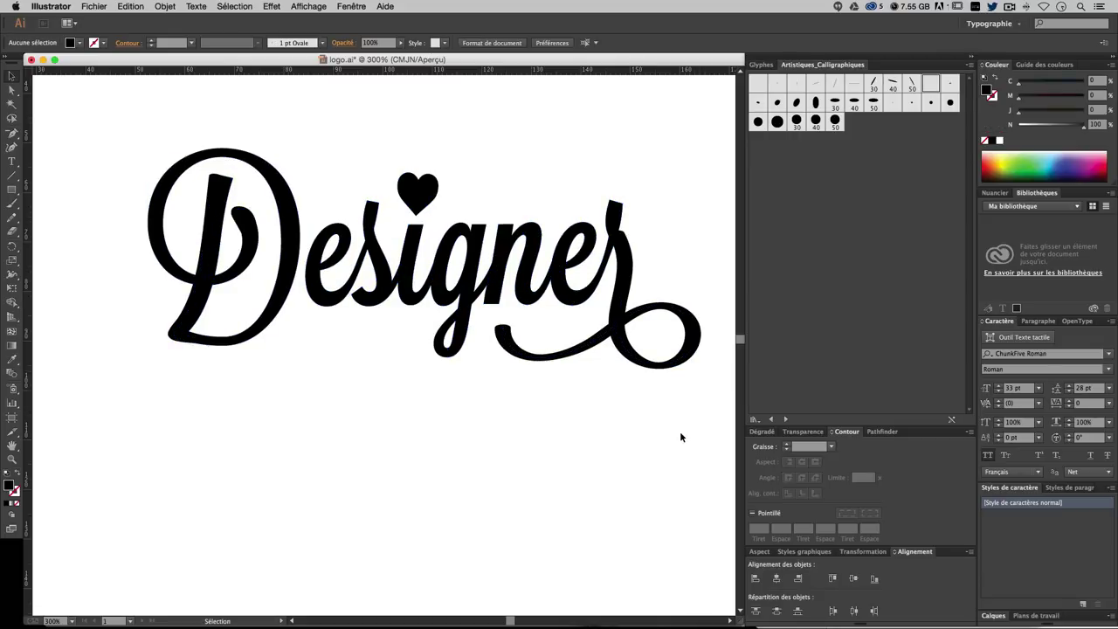
{"action": "key", "text": "ctrl+minus"}
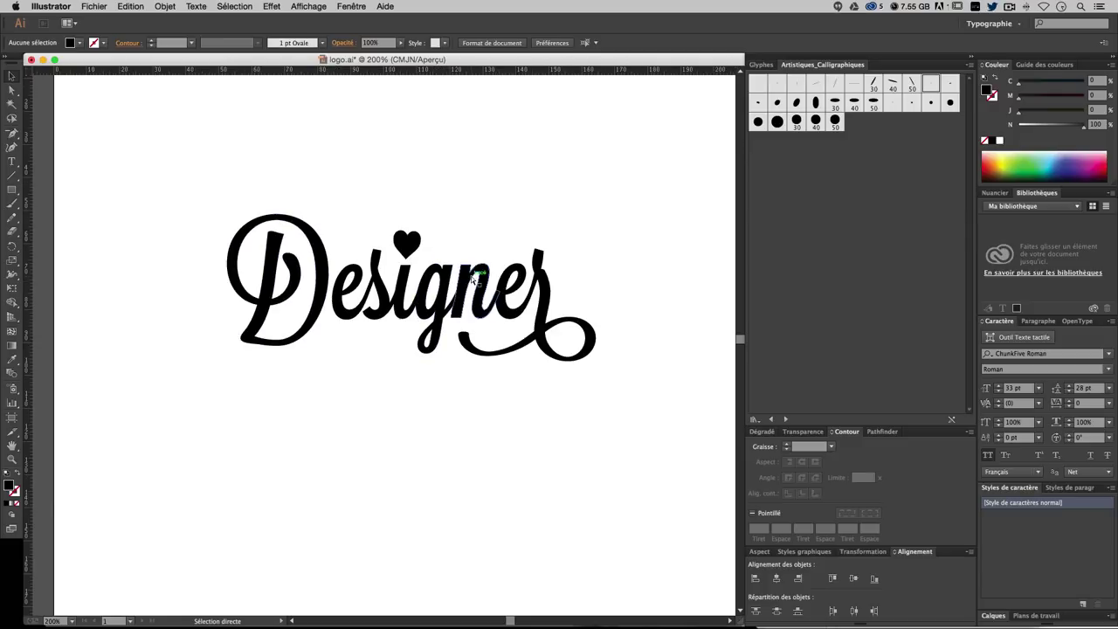
{"action": "key", "text": "ctrl+minus"}
{"action": "key", "text": "ctrl+plus"}
{"action": "key", "text": "ctrl+plus"}
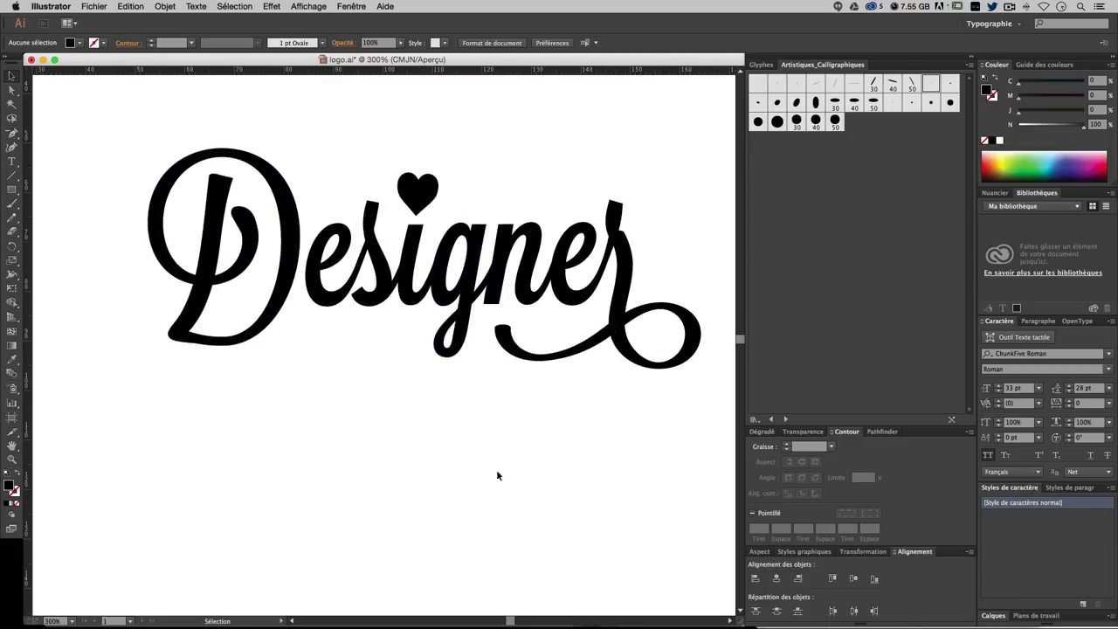
- Reselect all Designer paths, then deselect and zoom to check the rotated logo
{"action": "left_click_drag", "start_coordinate": [642, 427], "coordinate": [87, 199]}
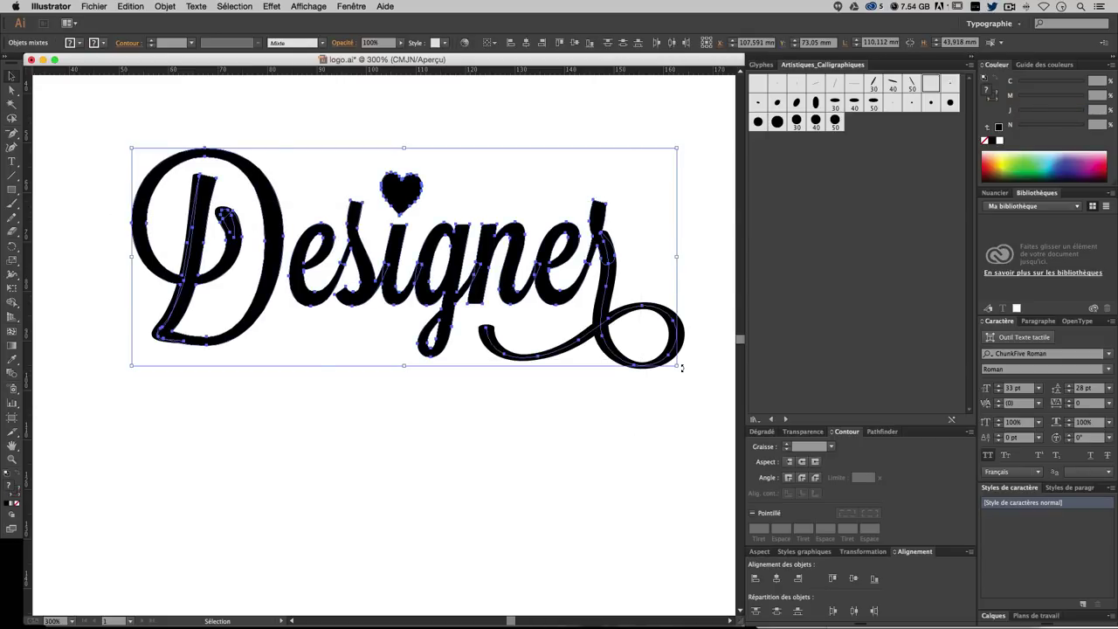
{"action": "left_click", "coordinate": [645, 441]}
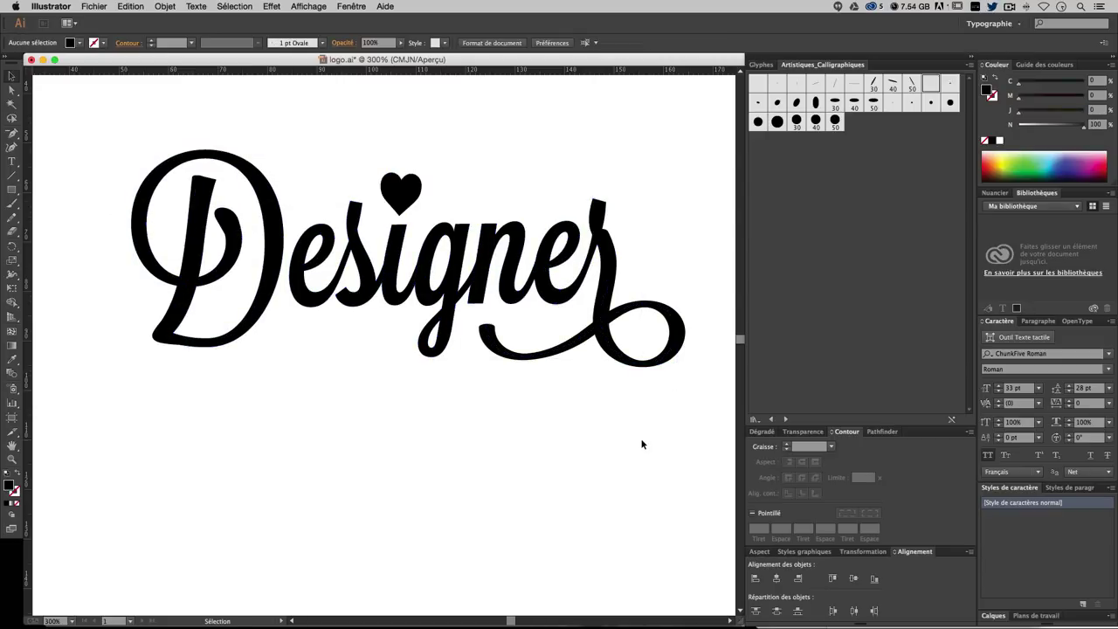
{"action": "key", "text": "ctrl+minus"}
{"action": "key", "text": "ctrl+minus"}
{"action": "key", "text": "ctrl+plus"}
{"action": "key", "text": "ctrl+plus"}
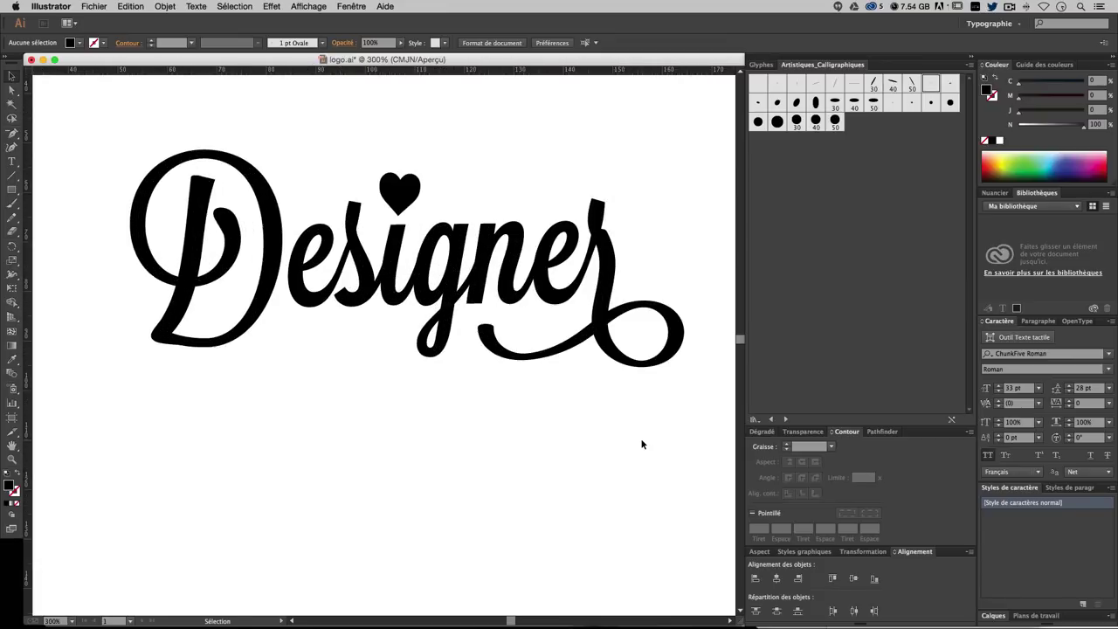
{"action": "scroll", "coordinate": [617, 436], "scroll_direction": "right", "scroll_amount": 2}
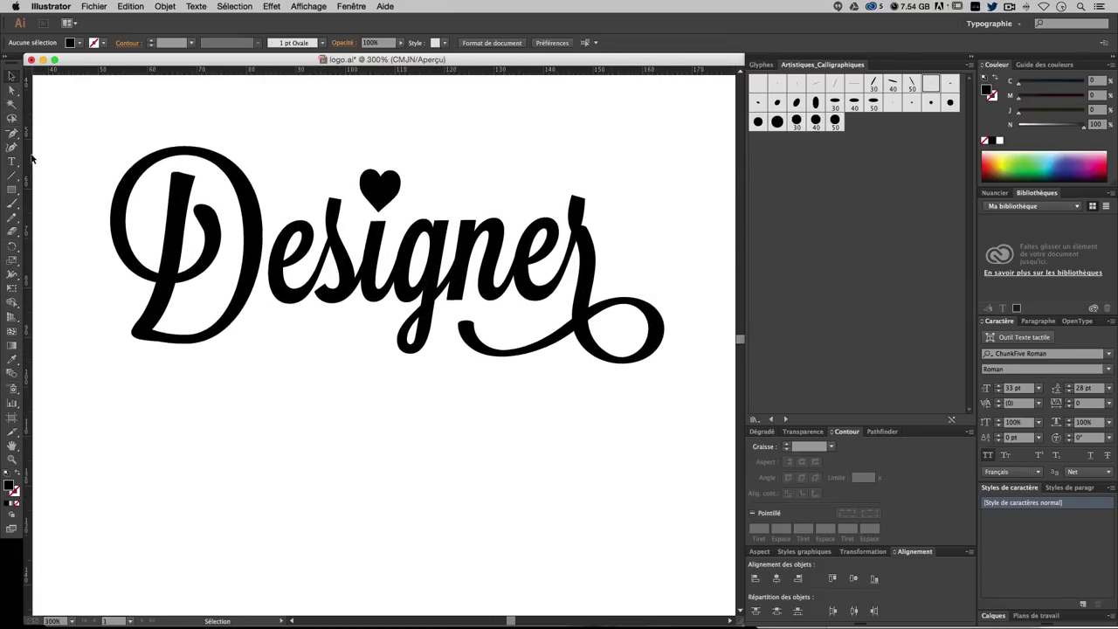
- Draw a 38.77 × 8.7 mm black bar below the left part of Designer
{"action": "left_click", "coordinate": [16, 186]}
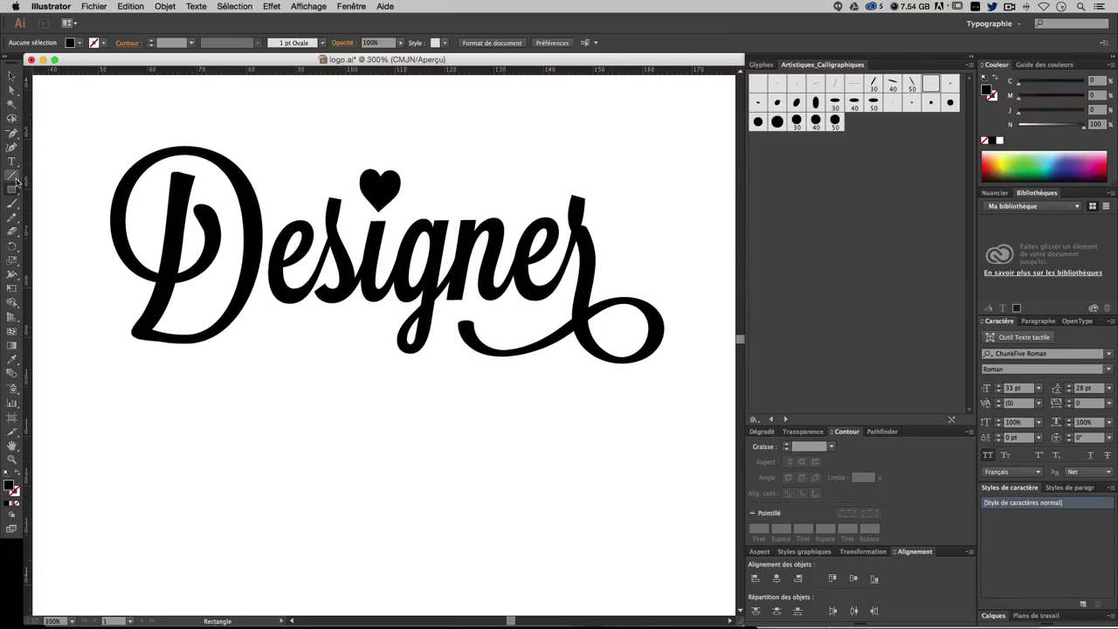
{"action": "left_click_drag", "start_coordinate": [16, 184], "coordinate": [52, 185]}
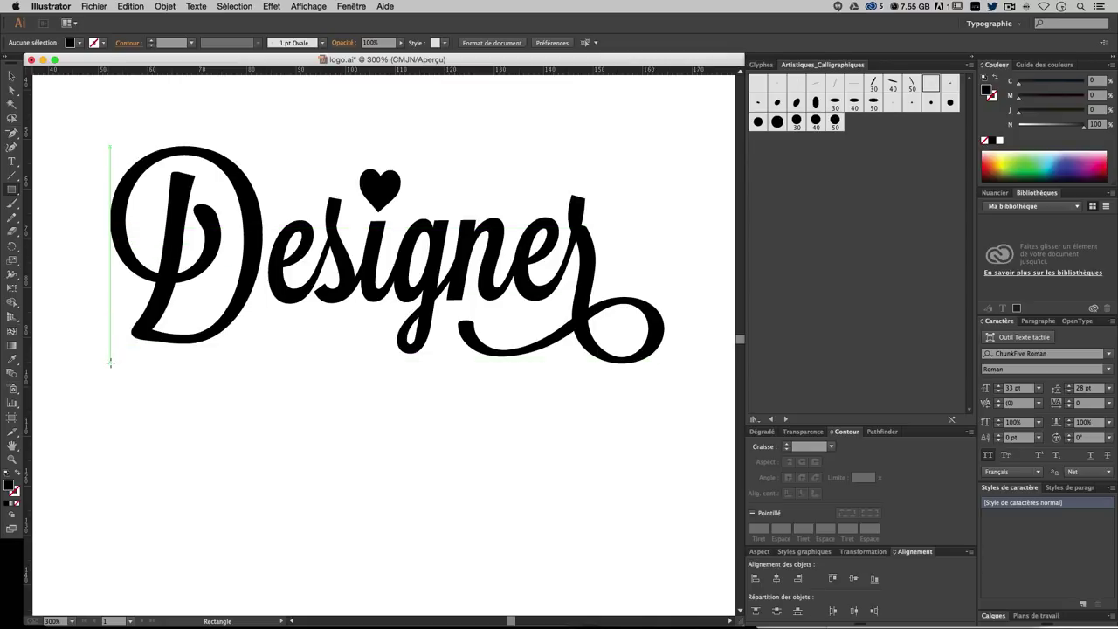
{"action": "left_click_drag", "start_coordinate": [110, 363], "coordinate": [351, 411]}
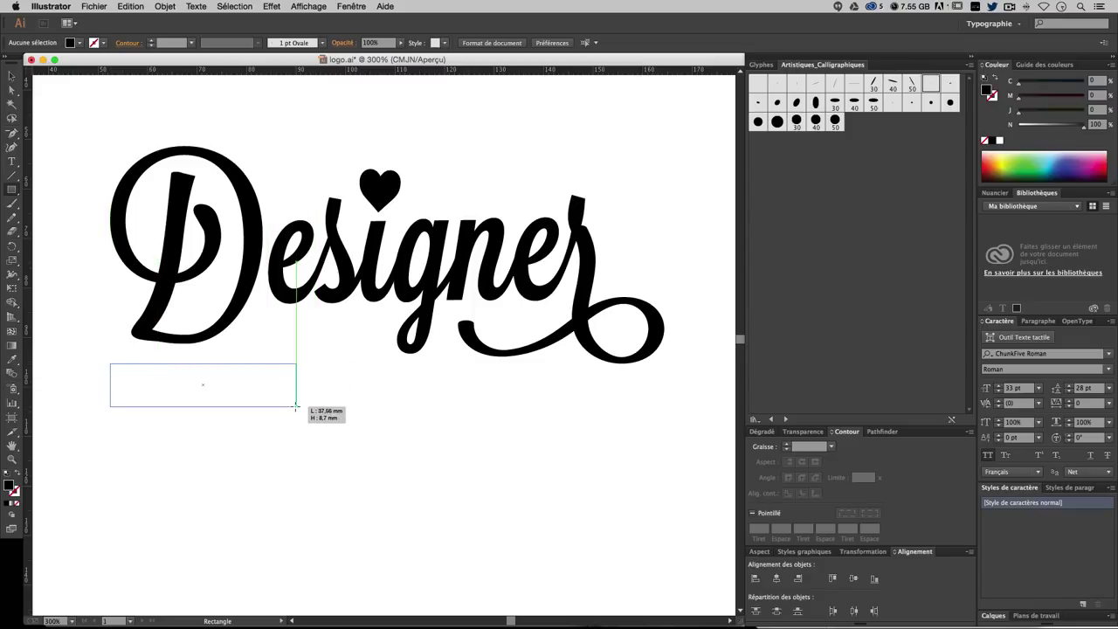
{"action": "left_click_drag", "start_coordinate": [350, 411], "coordinate": [302, 407]}
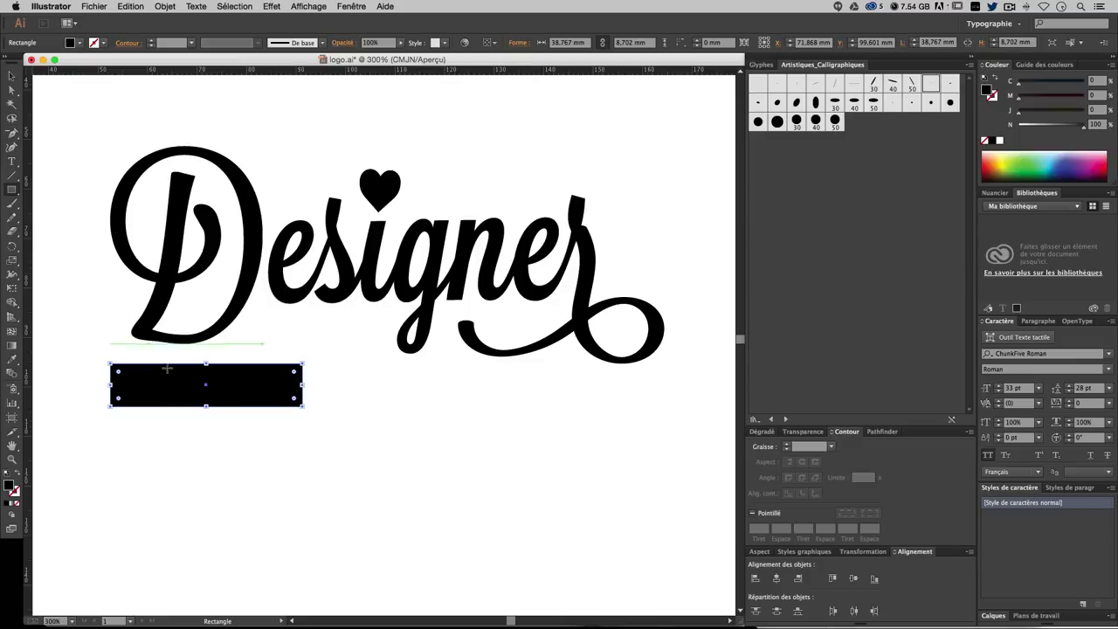
{"action": "key", "text": "v"}
{"action": "left_click", "coordinate": [252, 474]}
{"action": "left_click", "coordinate": [11, 188]}
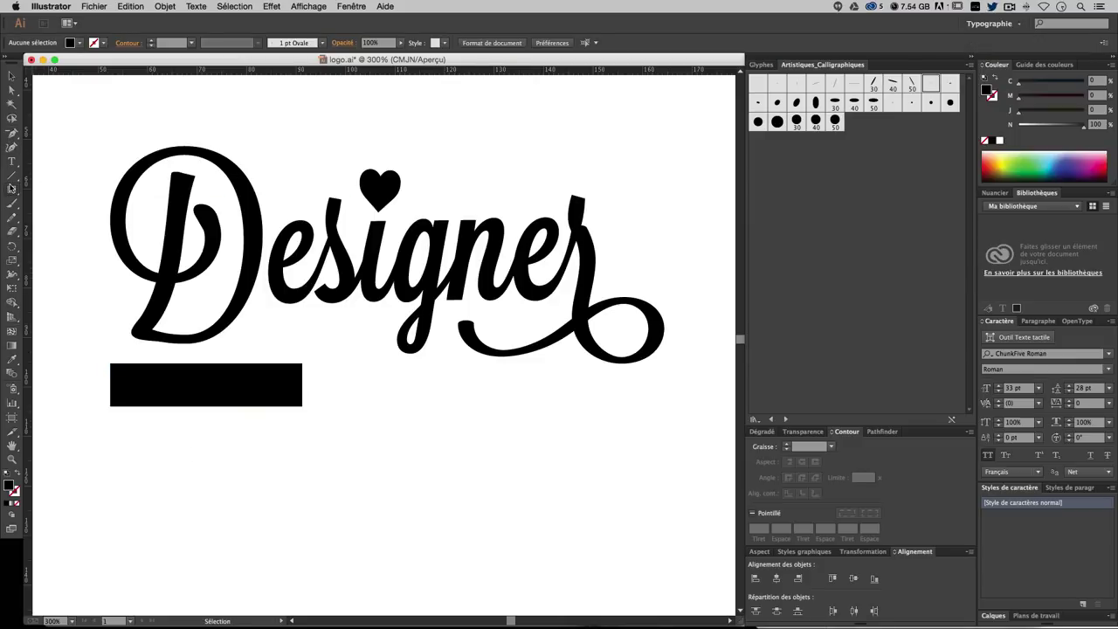
{"action": "left_click", "coordinate": [65, 244]}
- Create a triangle with the Star tool by setting Points to 3
{"action": "left_click", "coordinate": [376, 402]}
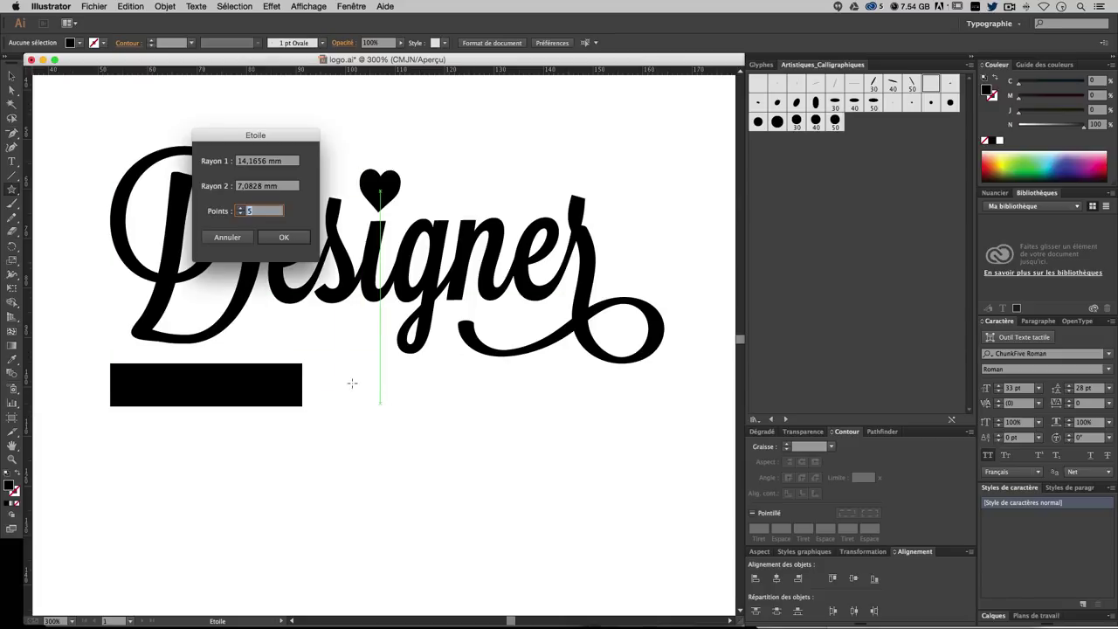
{"action": "double_click", "coordinate": [251, 211]}
{"action": "type", "text": "3"}
{"action": "key", "text": "Return"}
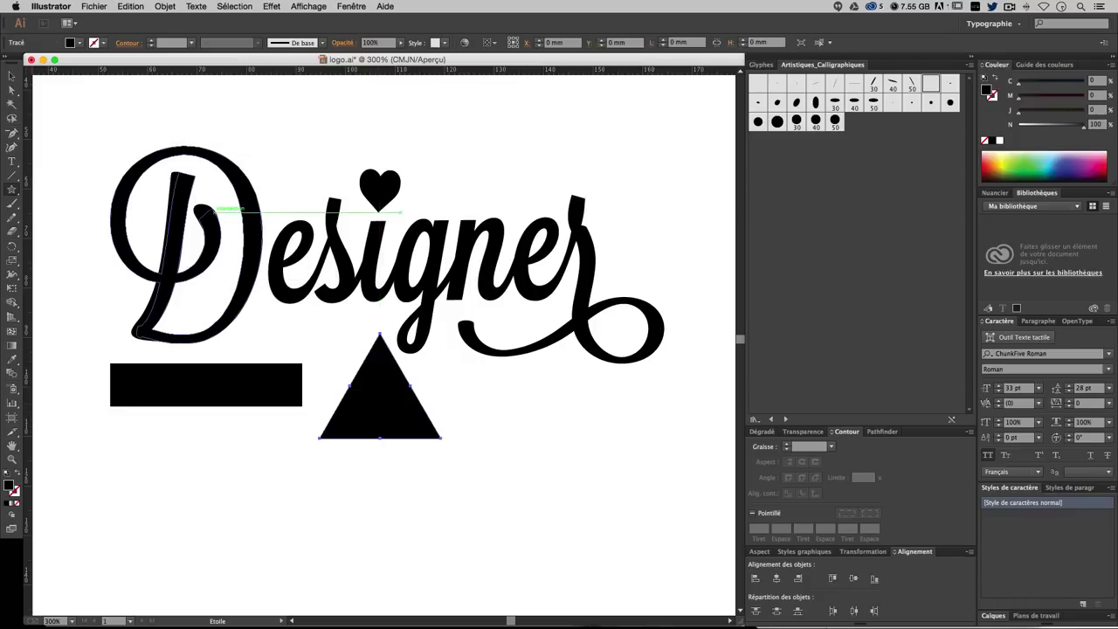
{"action": "key", "text": "v"}
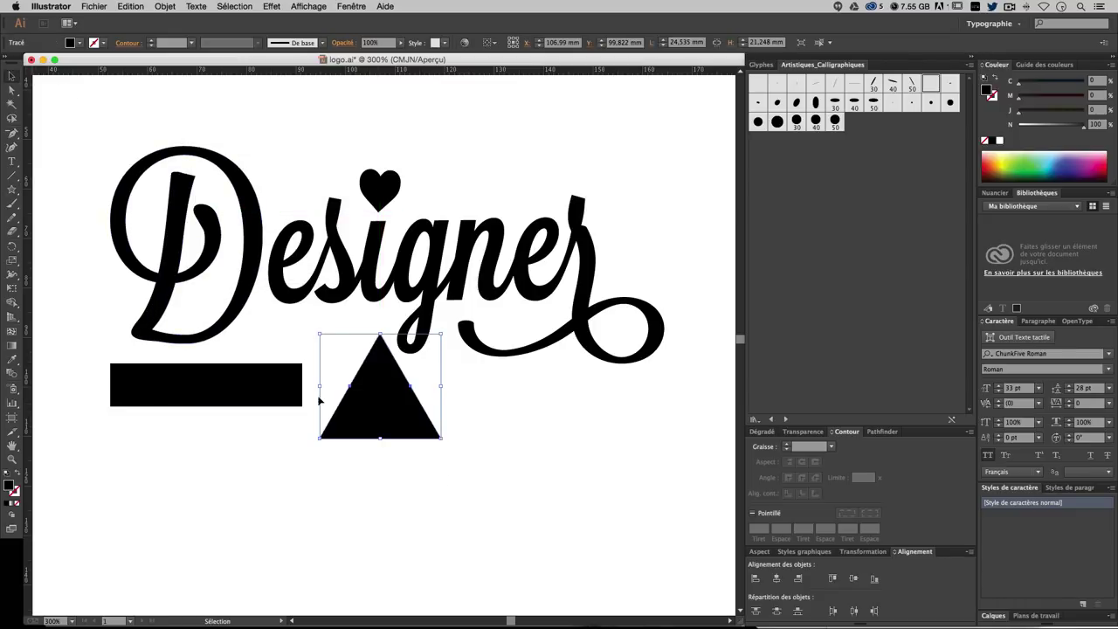
- Fill the triangle #e21a67, rotate it 90° to point right, and place it on the bar's left end
{"action": "double_click", "coordinate": [9, 489]}
{"action": "left_click", "coordinate": [591, 197]}
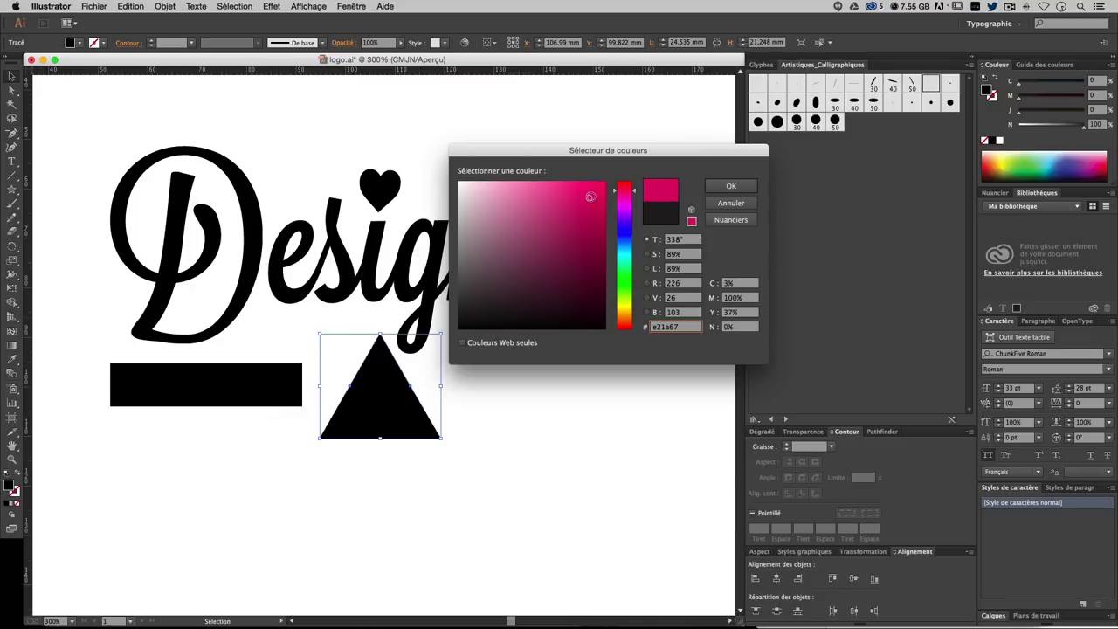
{"action": "key", "text": "Return"}
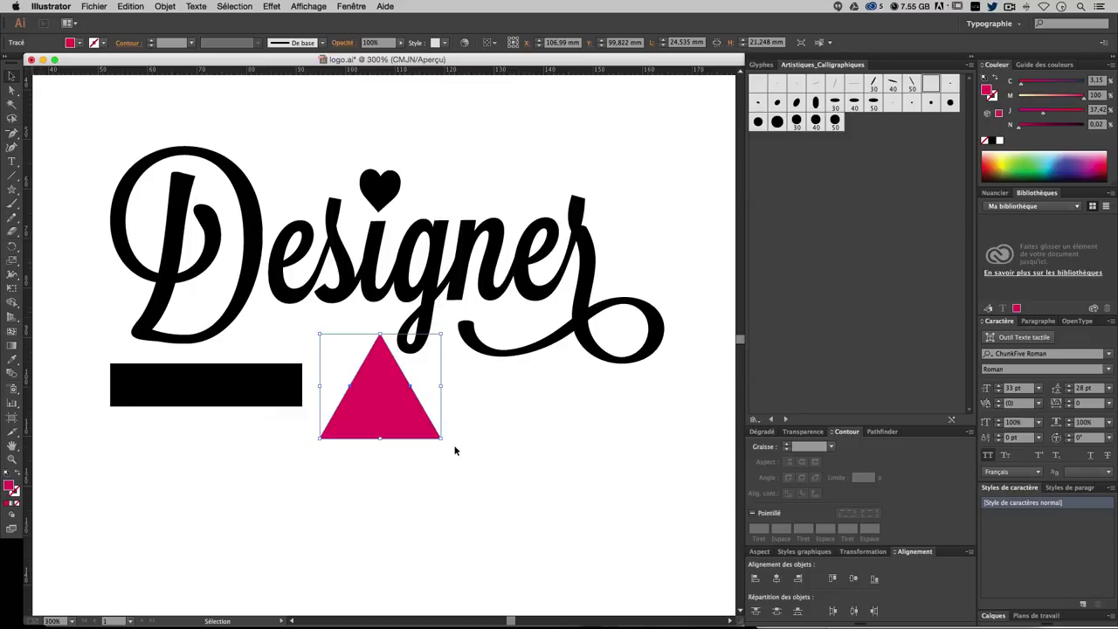
{"action": "left_click_drag", "start_coordinate": [443, 442], "coordinate": [328, 448]}
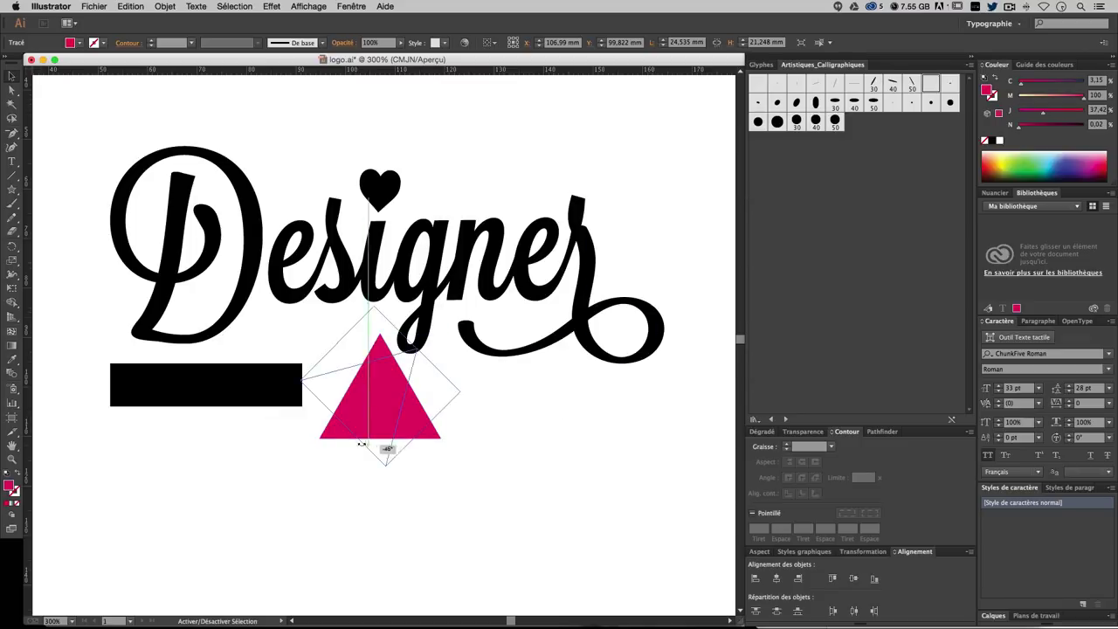
{"action": "mouse_move", "coordinate": [382, 388]}
{"action": "left_mouse_down"}
{"action": "mouse_move", "coordinate": [99, 386]}
{"action": "mouse_move", "coordinate": [141, 385]}
{"action": "left_mouse_up"}
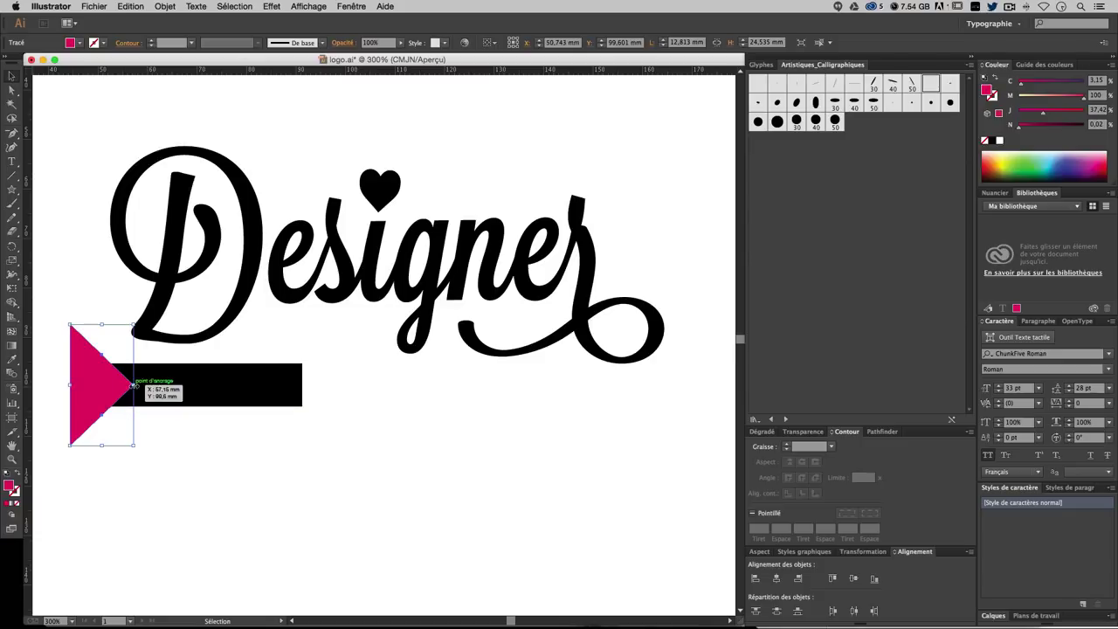
{"action": "left_click", "coordinate": [222, 470]}
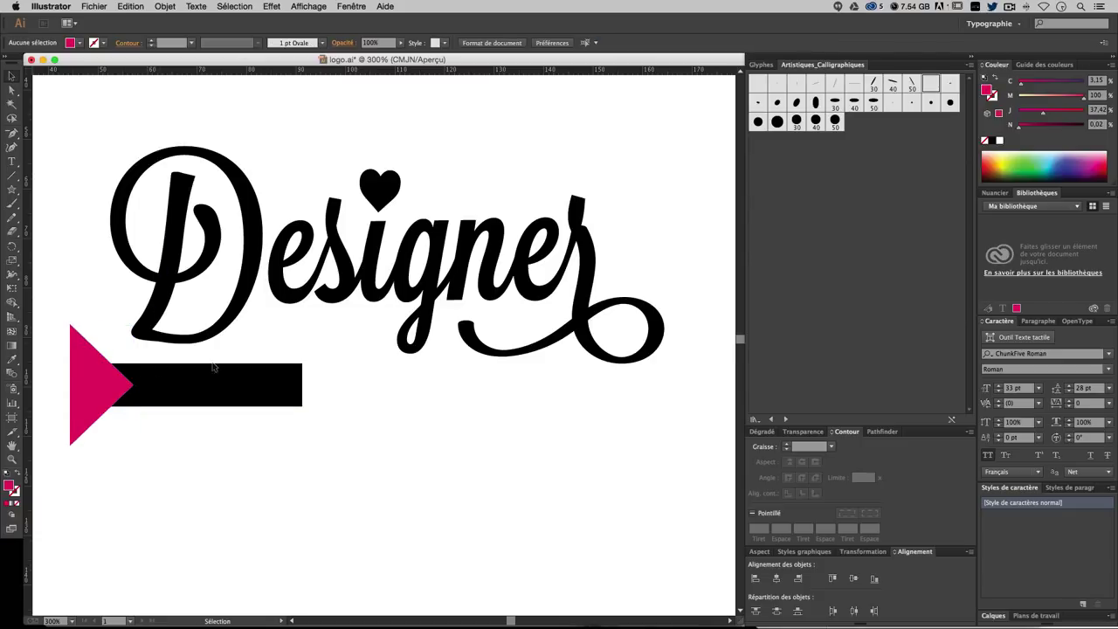
- Open the Pathfinder panel from the Window menu and dock it with the other panels
{"action": "left_click", "coordinate": [882, 431]}
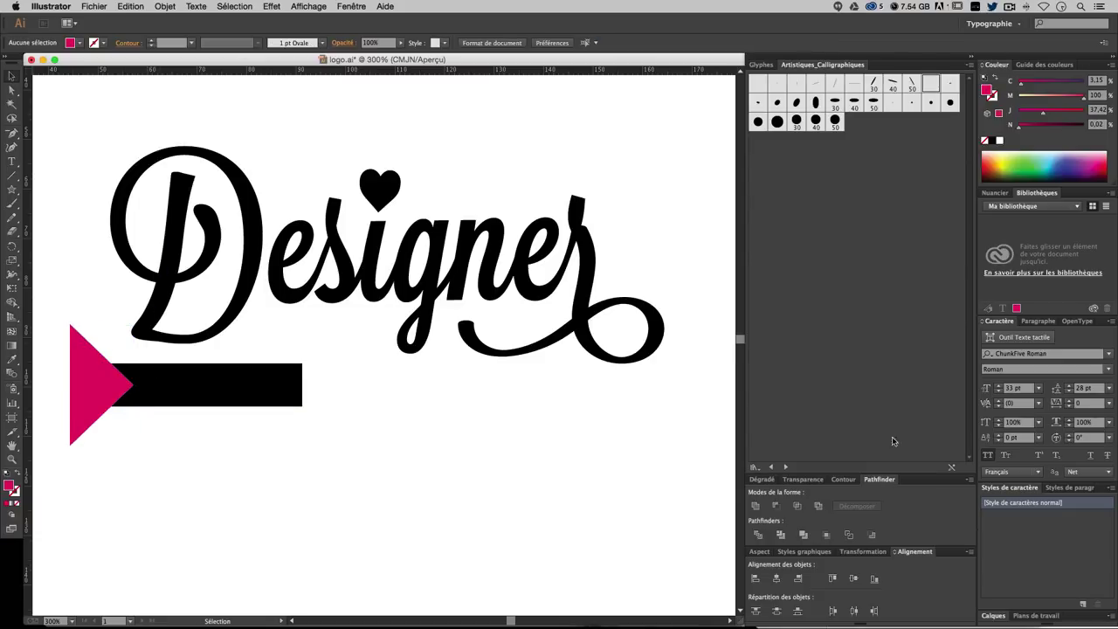
{"action": "left_click_drag", "start_coordinate": [872, 486], "coordinate": [523, 414]}
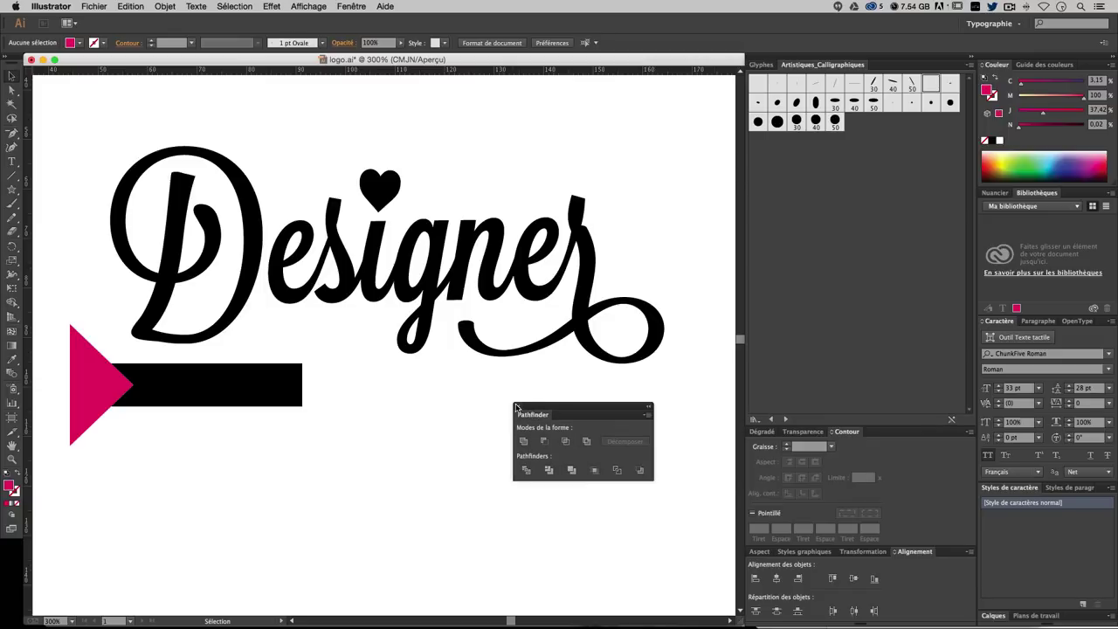
{"action": "left_click", "coordinate": [517, 407]}
{"action": "left_click", "coordinate": [345, 6]}
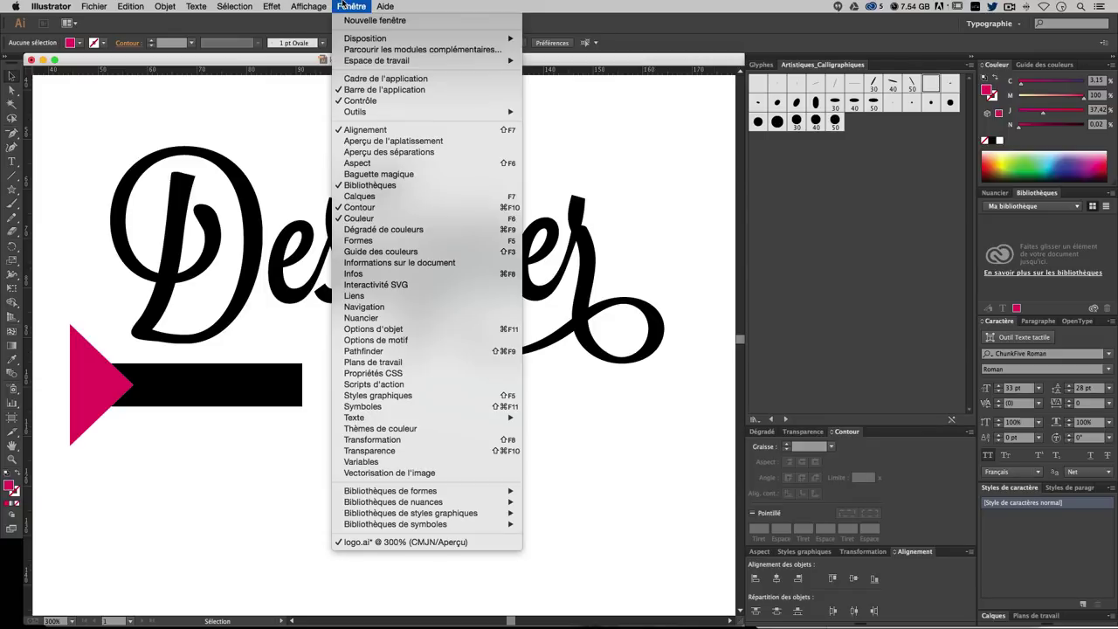
{"action": "left_click", "coordinate": [367, 350]}
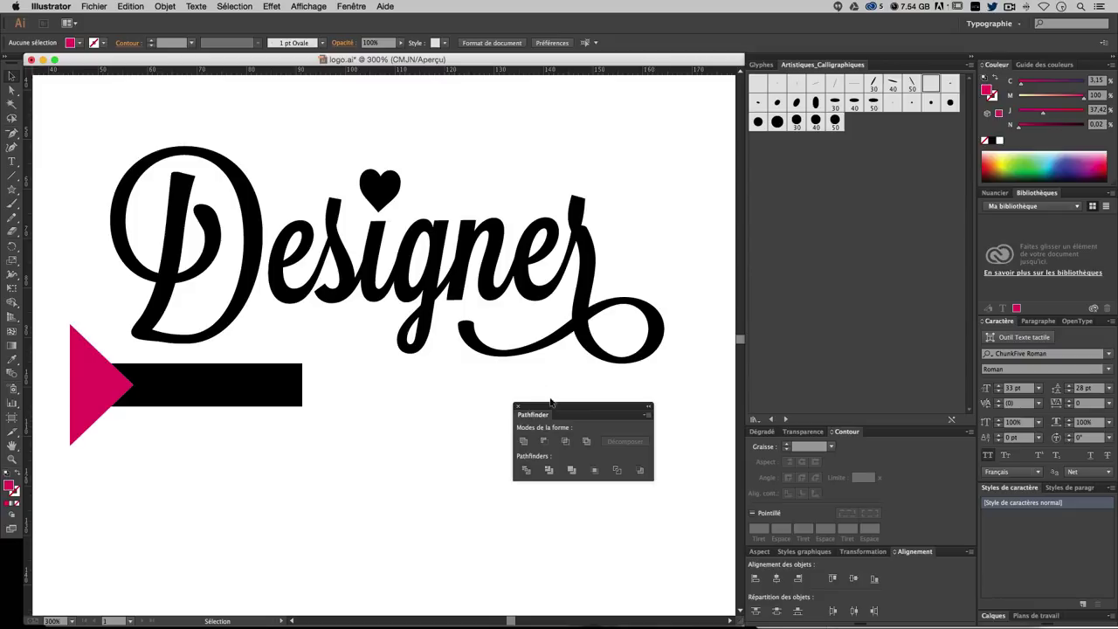
{"action": "mouse_move", "coordinate": [582, 417]}
{"action": "left_mouse_down"}
{"action": "mouse_move", "coordinate": [753, 450]}
{"action": "mouse_move", "coordinate": [760, 437]}
{"action": "left_mouse_up"}
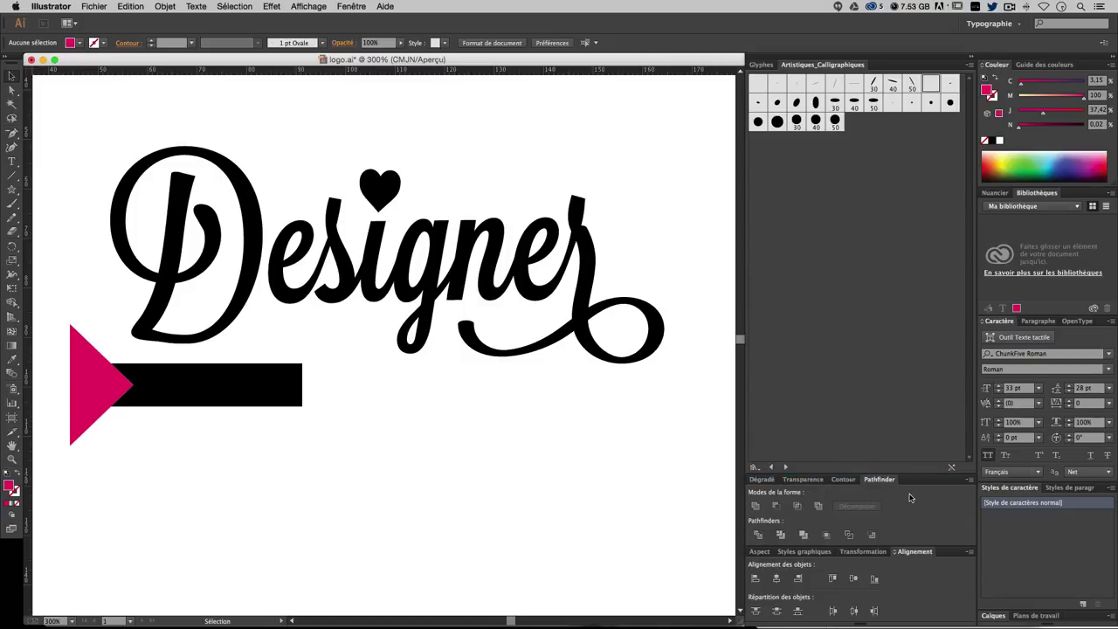
- Select the triangle and black bar together and apply Minus Front
{"action": "left_click", "coordinate": [84, 365]}
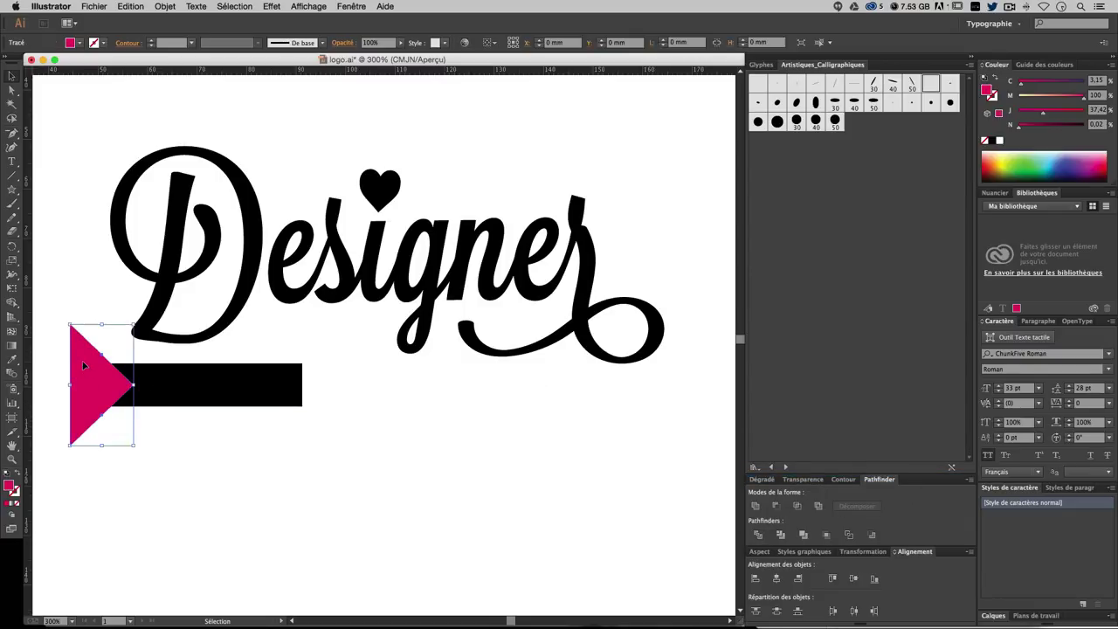
{"action": "left_click", "coordinate": [218, 390]}
{"action": "left_click_drag", "start_coordinate": [140, 422], "coordinate": [44, 356]}
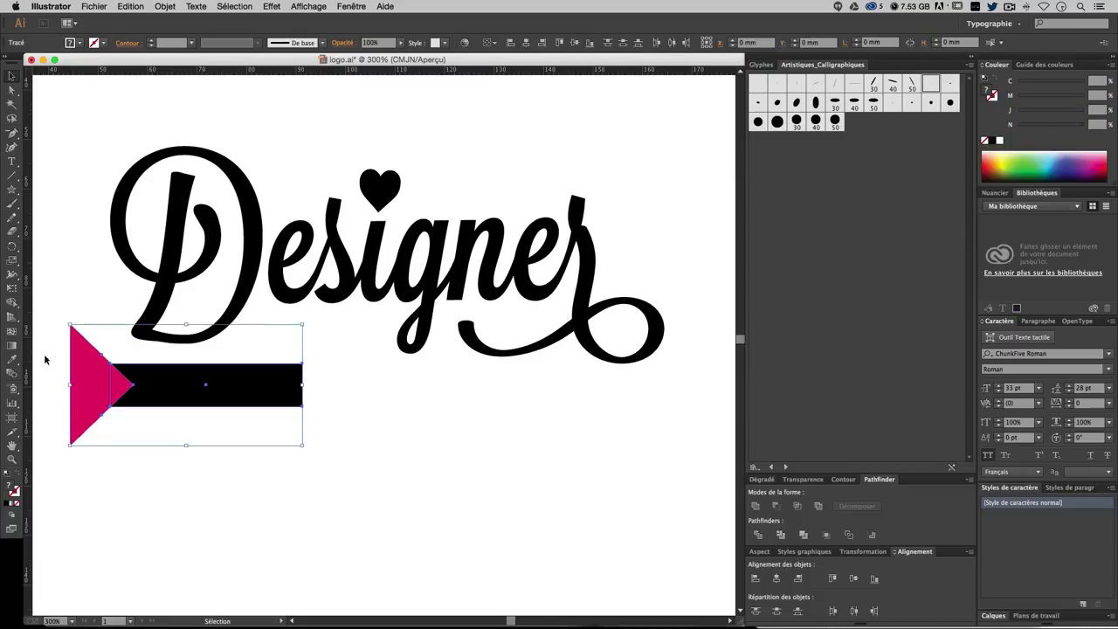
{"action": "left_click", "coordinate": [775, 507]}
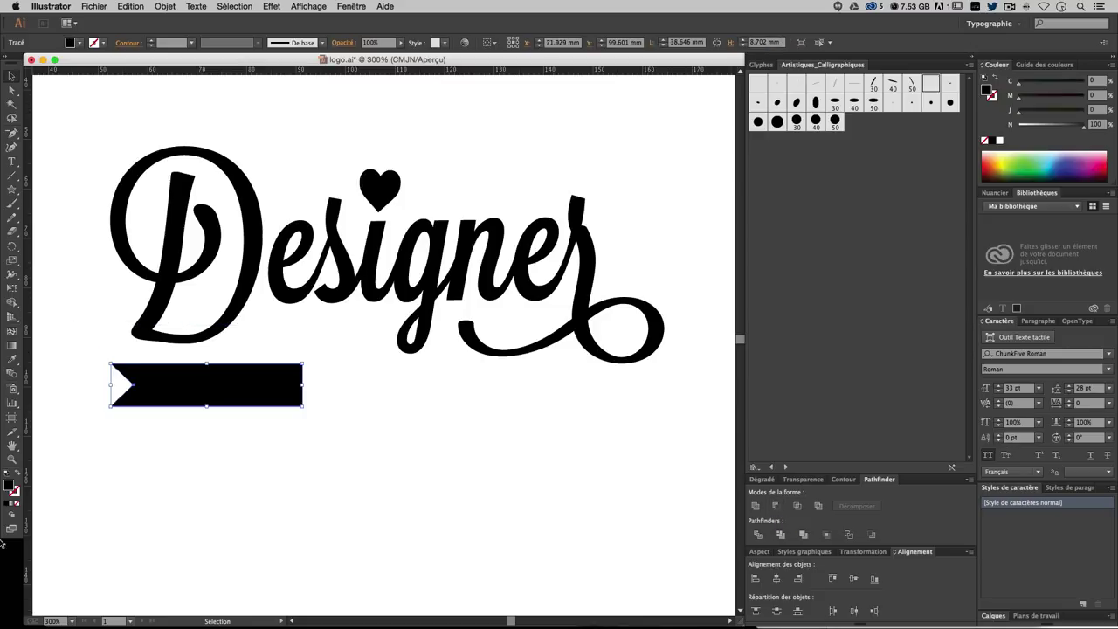
- Create a white-filled star and shrink it to a tiny size
{"action": "left_click", "coordinate": [163, 514]}
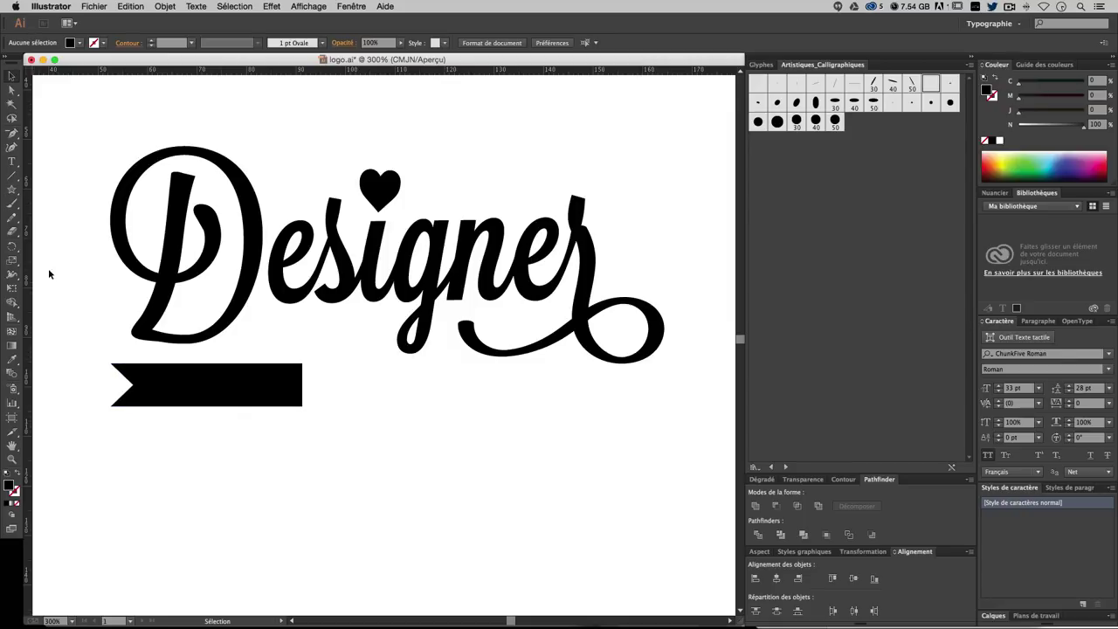
{"action": "left_click", "coordinate": [13, 191]}
{"action": "left_click", "coordinate": [395, 382]}
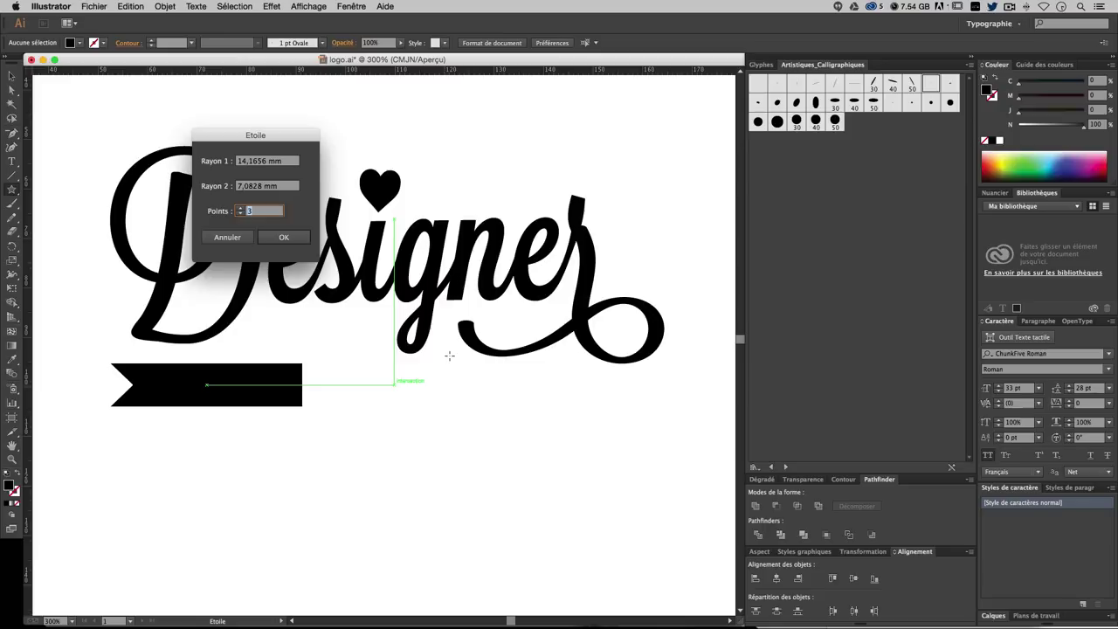
{"action": "key", "text": "Return"}
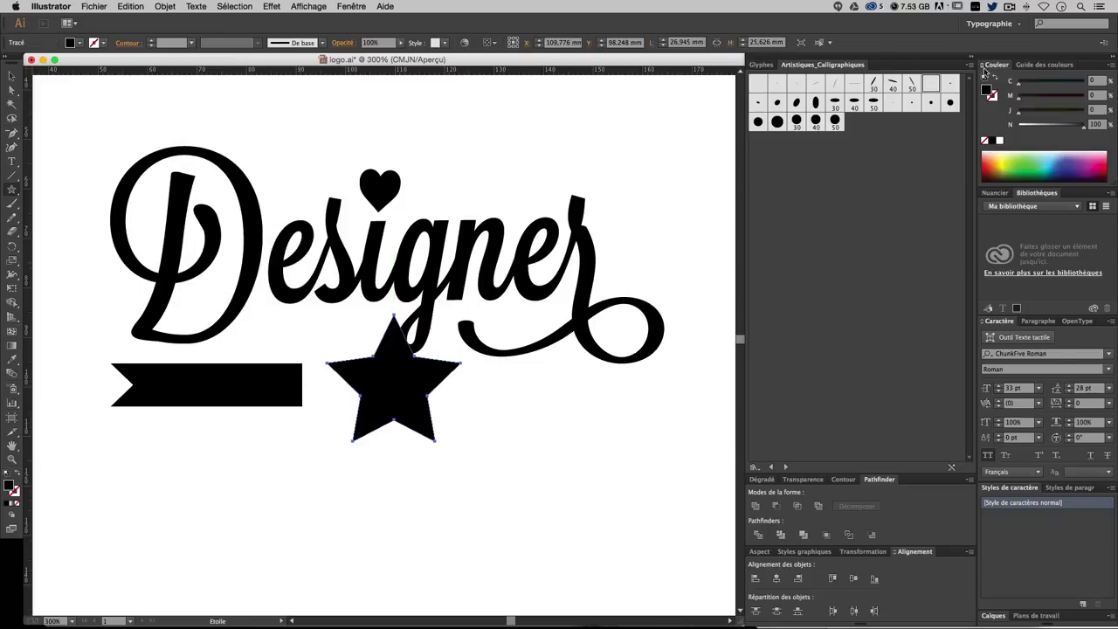
{"action": "left_click", "coordinate": [1000, 140]}
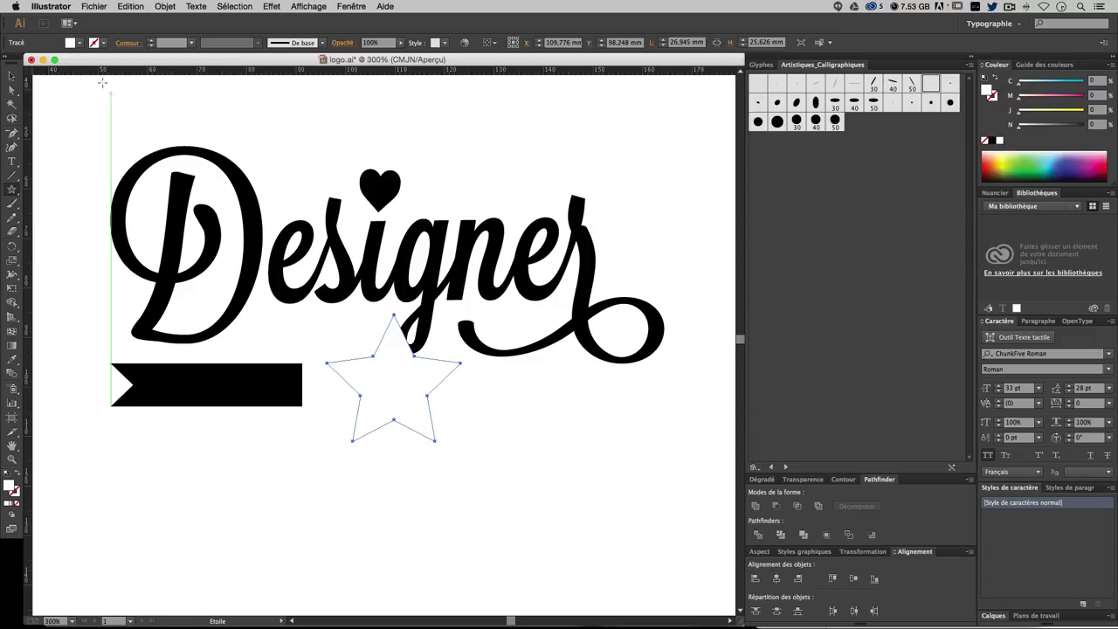
{"action": "key", "text": "v"}
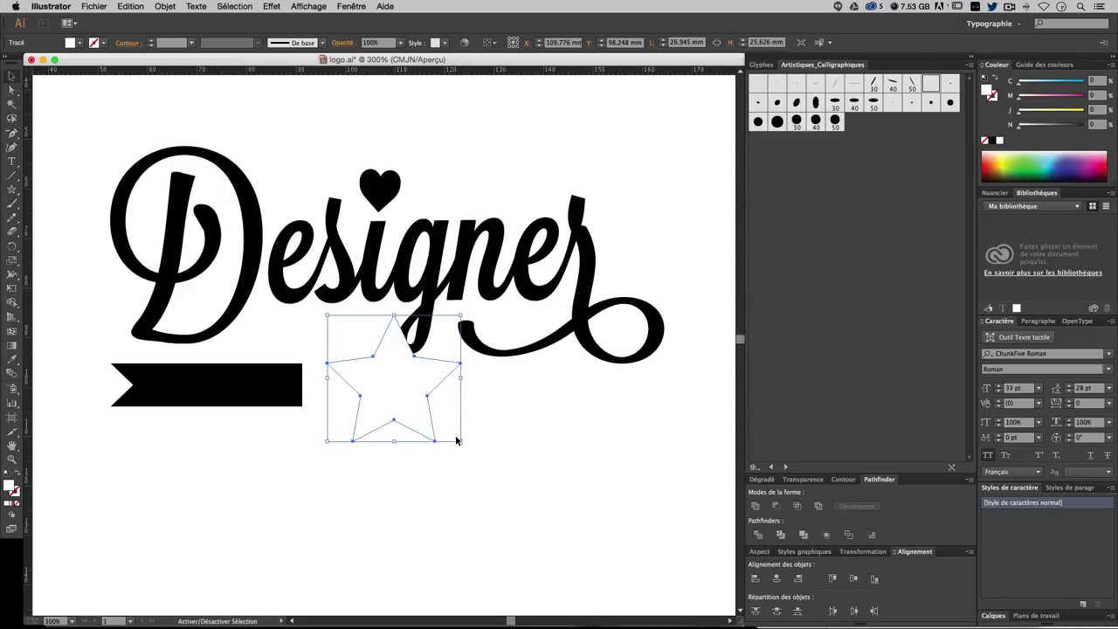
{"action": "mouse_move", "coordinate": [462, 441]}
{"action": "left_mouse_down"}
{"action": "mouse_move", "coordinate": [346, 336]}
{"action": "mouse_move", "coordinate": [277, 386]}
{"action": "left_mouse_up"}
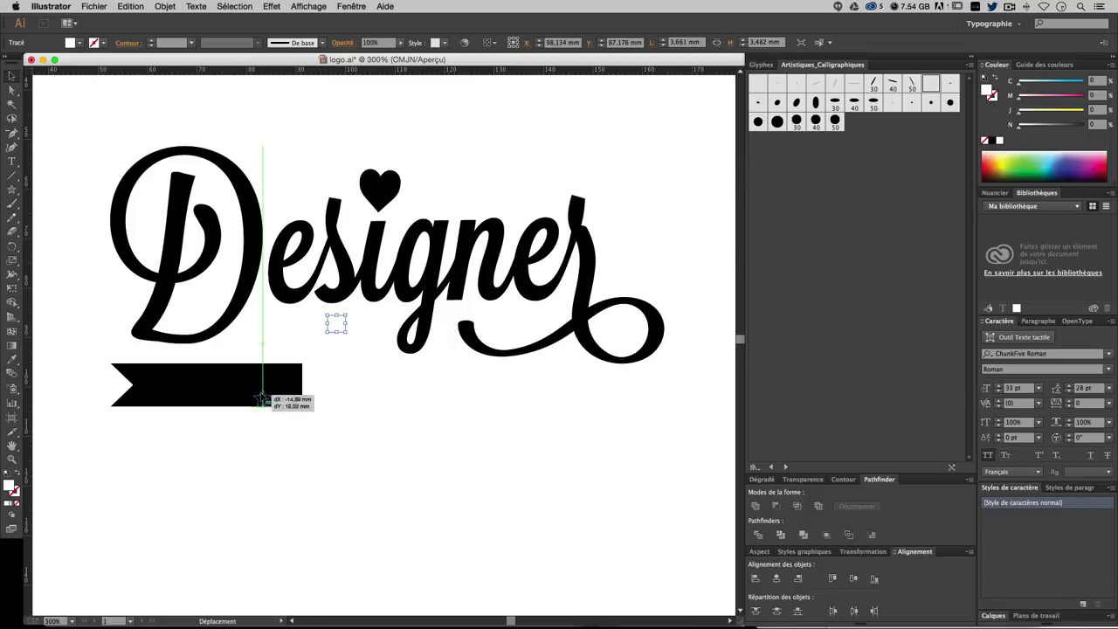
- Place the star on the banner's right end and Alt-drag two copies beside it
{"action": "left_click", "coordinate": [379, 405]}
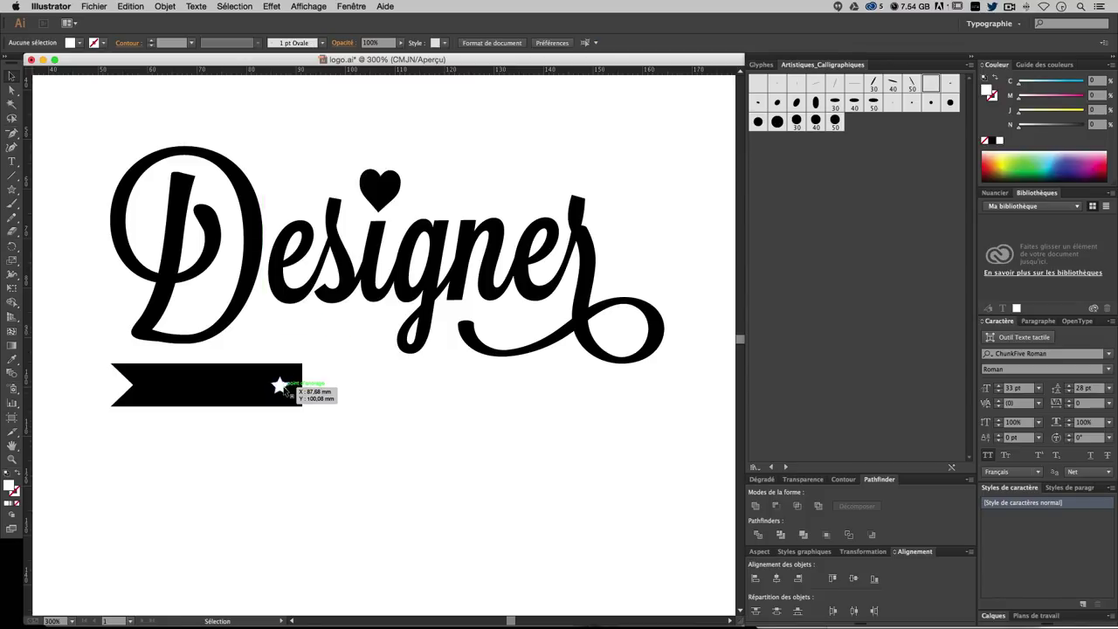
{"action": "left_click_drag", "start_coordinate": [279, 387], "coordinate": [233, 391]}
{"action": "left_click", "coordinate": [384, 412]}
{"action": "left_click_drag", "start_coordinate": [226, 389], "coordinate": [225, 388]}
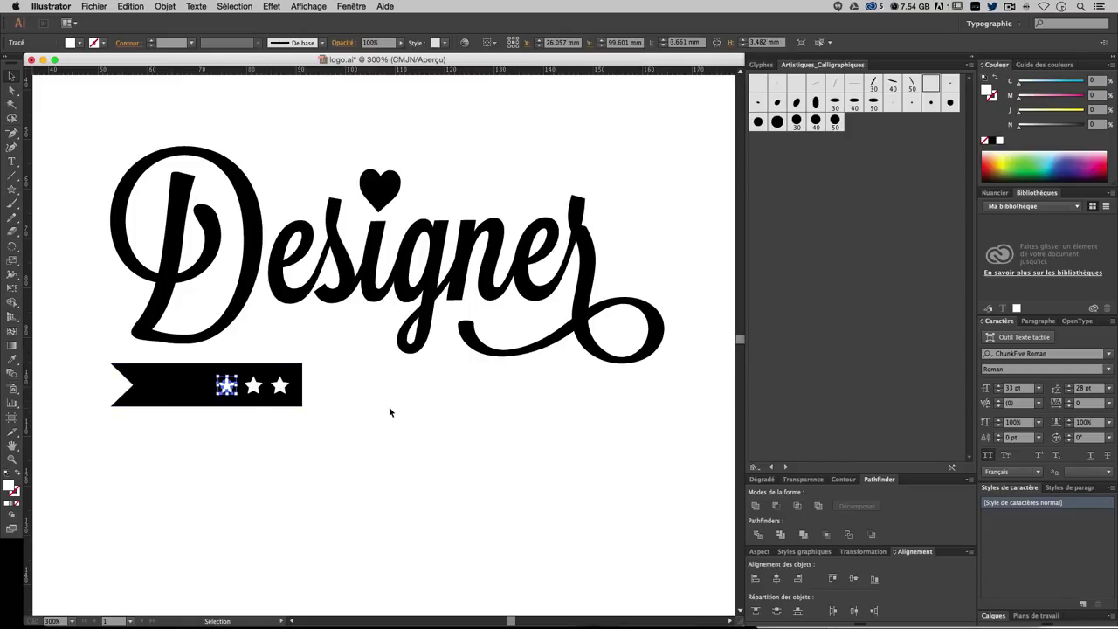
{"action": "left_click", "coordinate": [389, 409]}
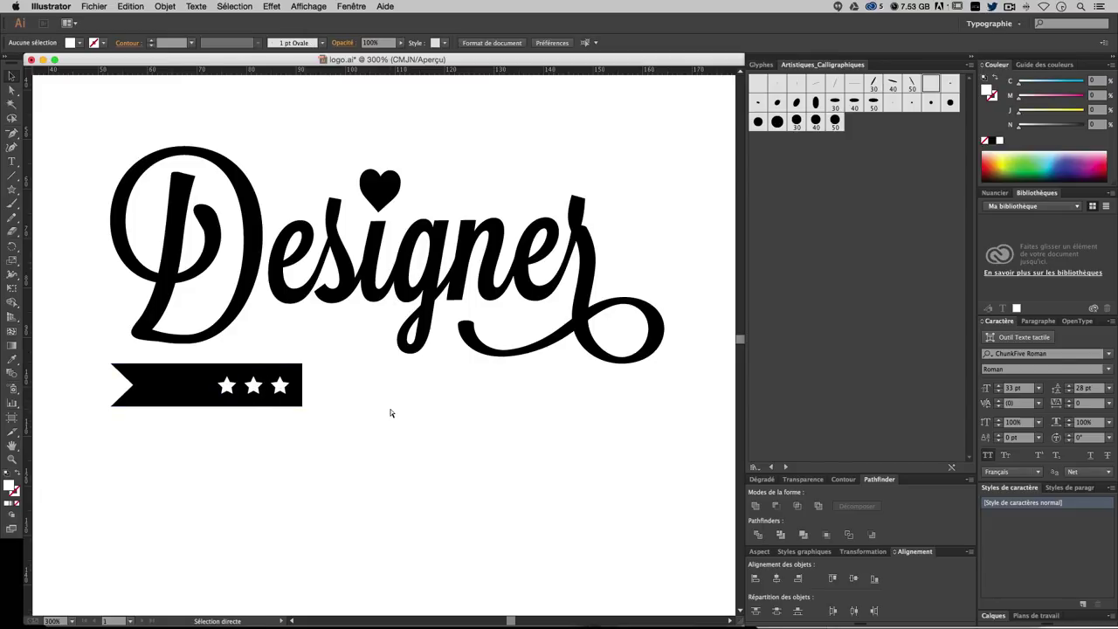
- Copy the black banner straight across to sit under the tail of Designer
{"action": "key", "text": "v"}
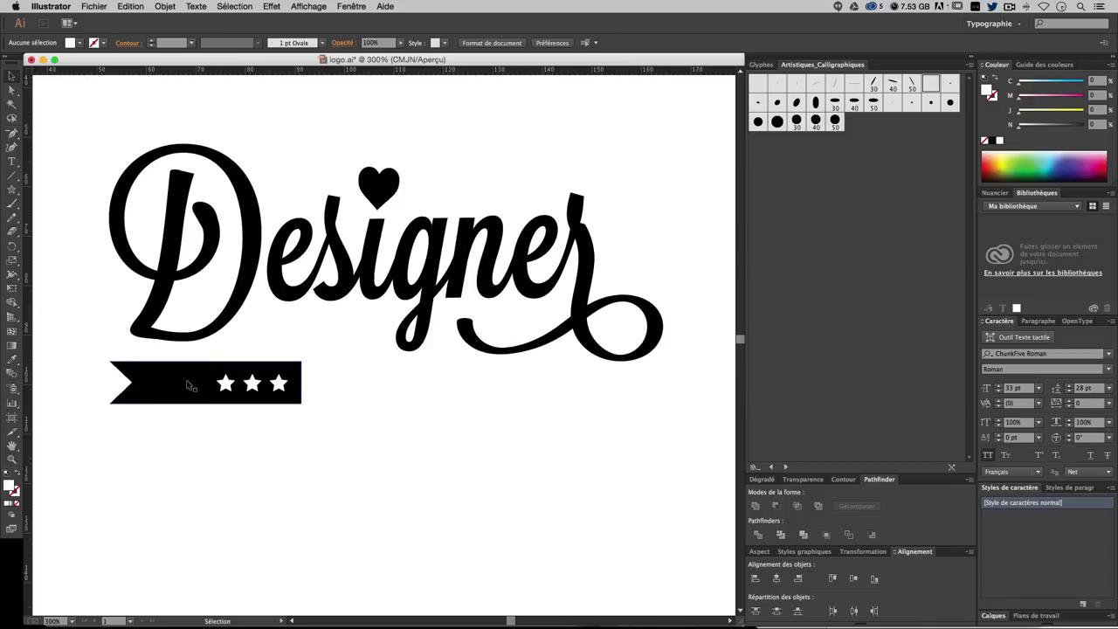
{"action": "left_click", "coordinate": [189, 386]}
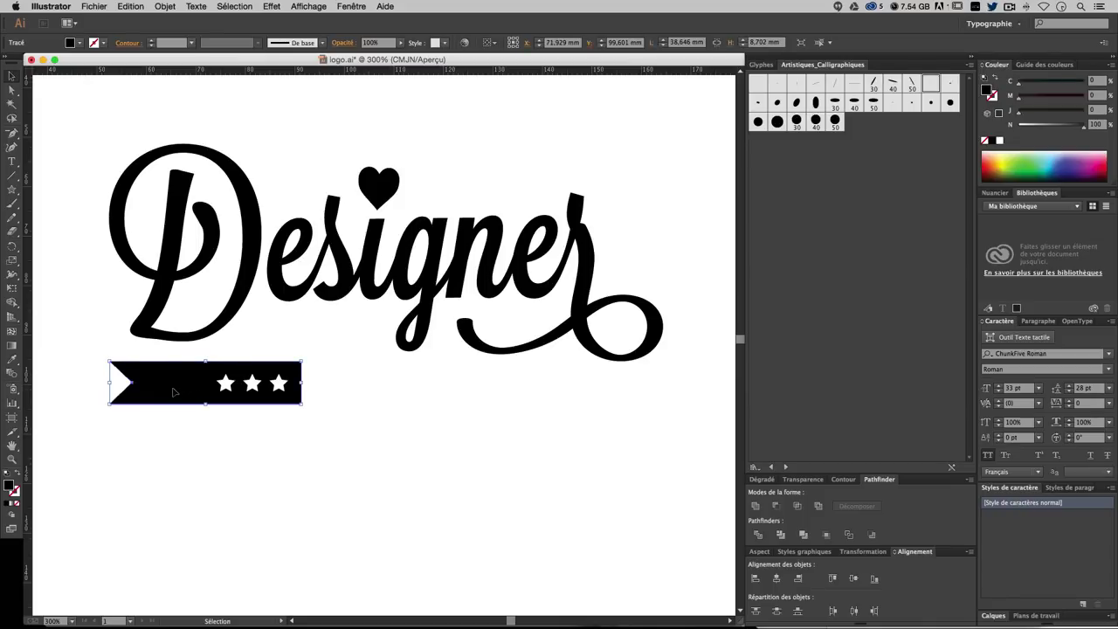
{"action": "left_click_drag", "start_coordinate": [171, 392], "coordinate": [530, 408]}
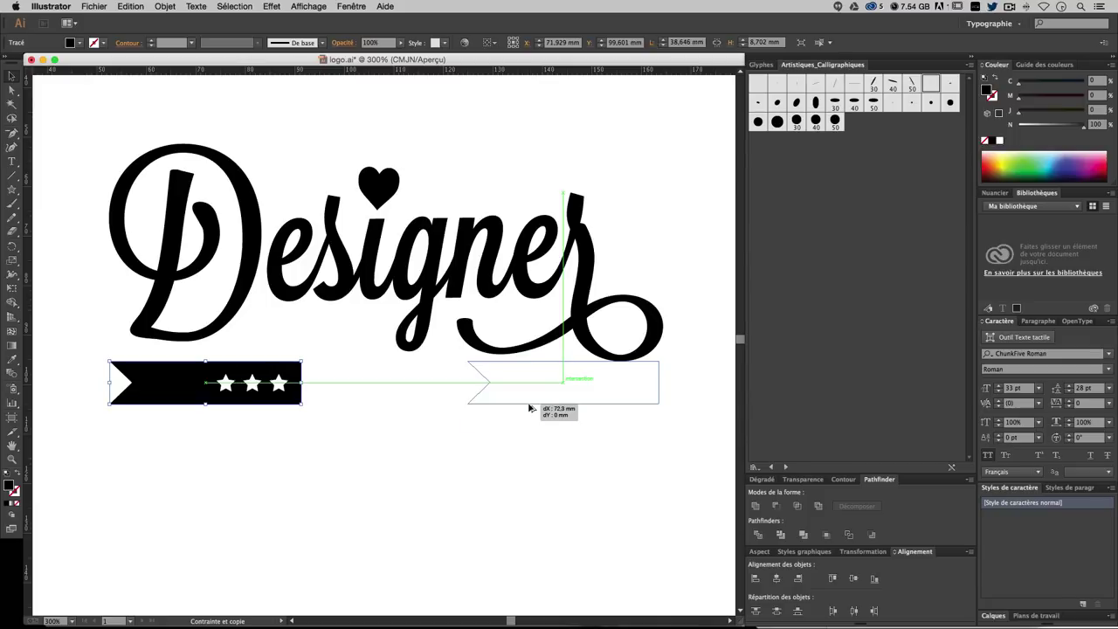
{"action": "left_click_drag", "start_coordinate": [530, 407], "coordinate": [537, 407]}
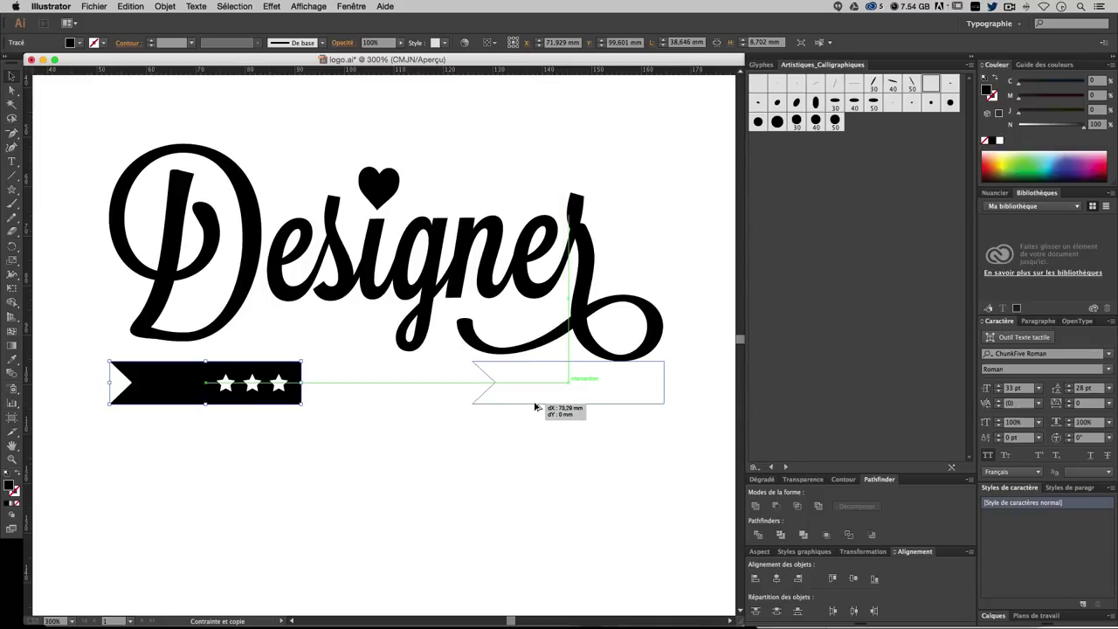
{"action": "left_click_drag", "start_coordinate": [534, 406], "coordinate": [532, 405]}
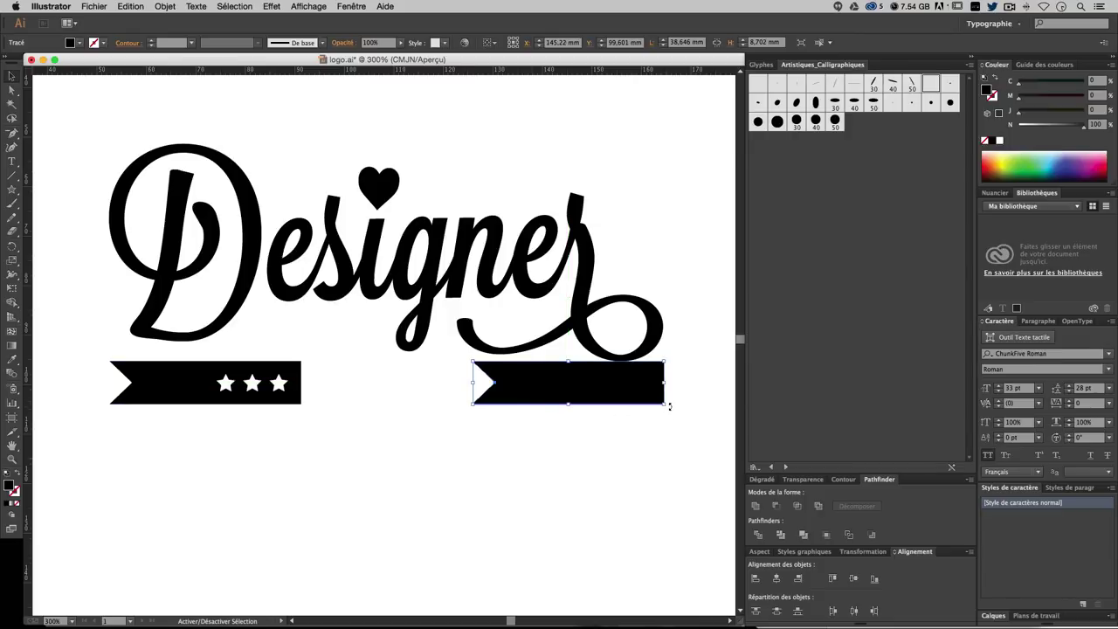
- Rotate the right banner copy 180° so its notch faces right
{"action": "left_click_drag", "start_coordinate": [669, 405], "coordinate": [472, 360]}
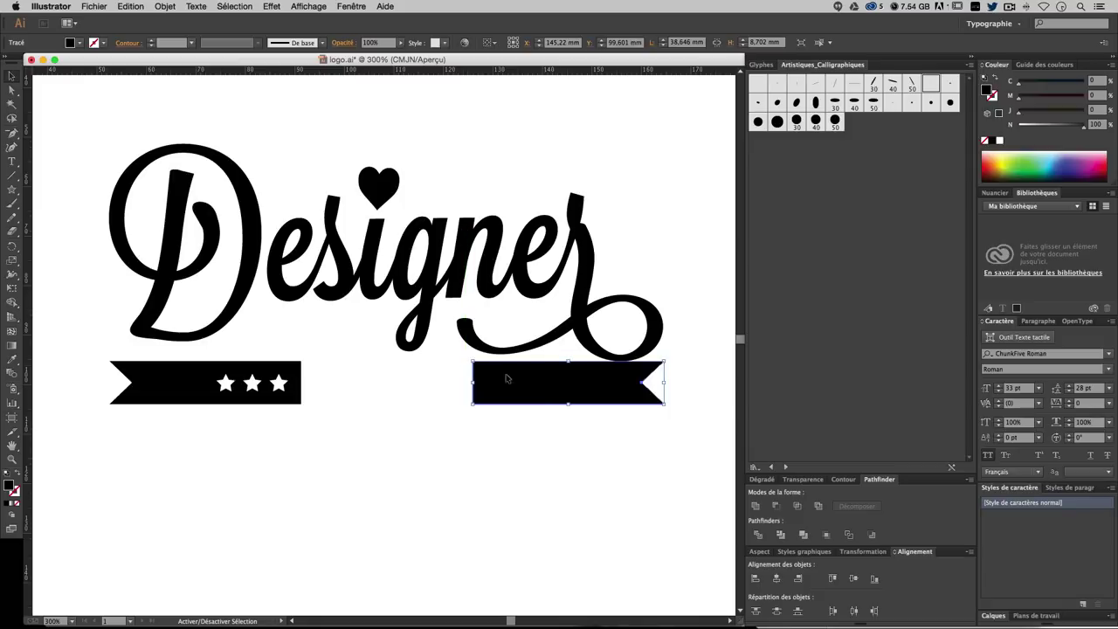
{"action": "key", "text": "ctrl+z"}
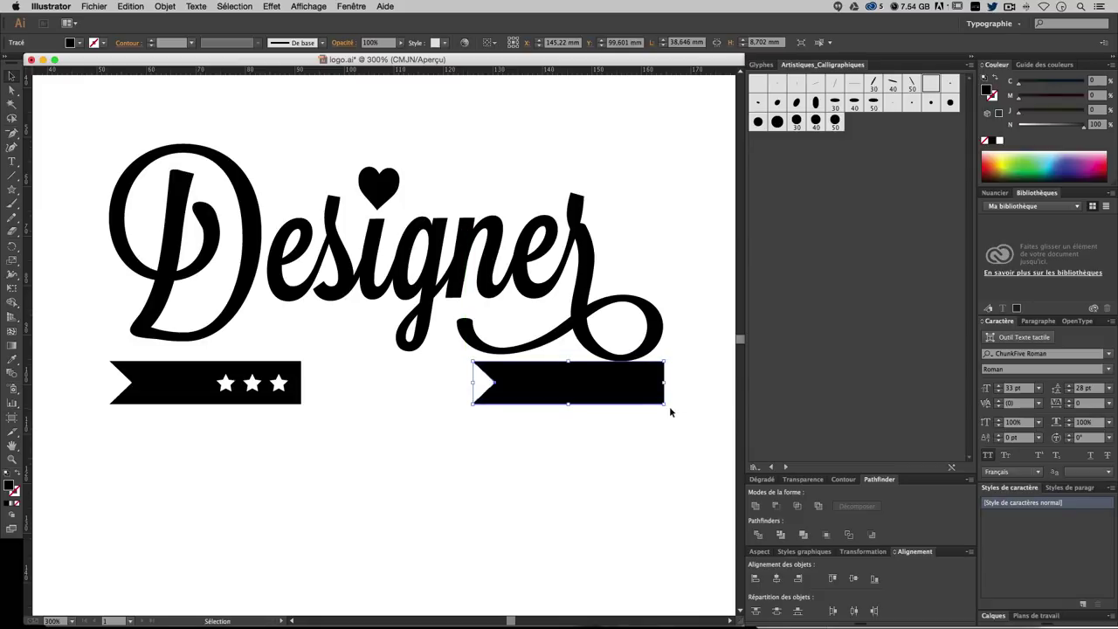
{"action": "mouse_move", "coordinate": [671, 413]}
{"action": "left_mouse_down"}
{"action": "mouse_move", "coordinate": [664, 385]}
{"action": "mouse_move", "coordinate": [583, 328]}
{"action": "mouse_move", "coordinate": [529, 329]}
{"action": "mouse_move", "coordinate": [500, 360]}
{"action": "left_mouse_up"}
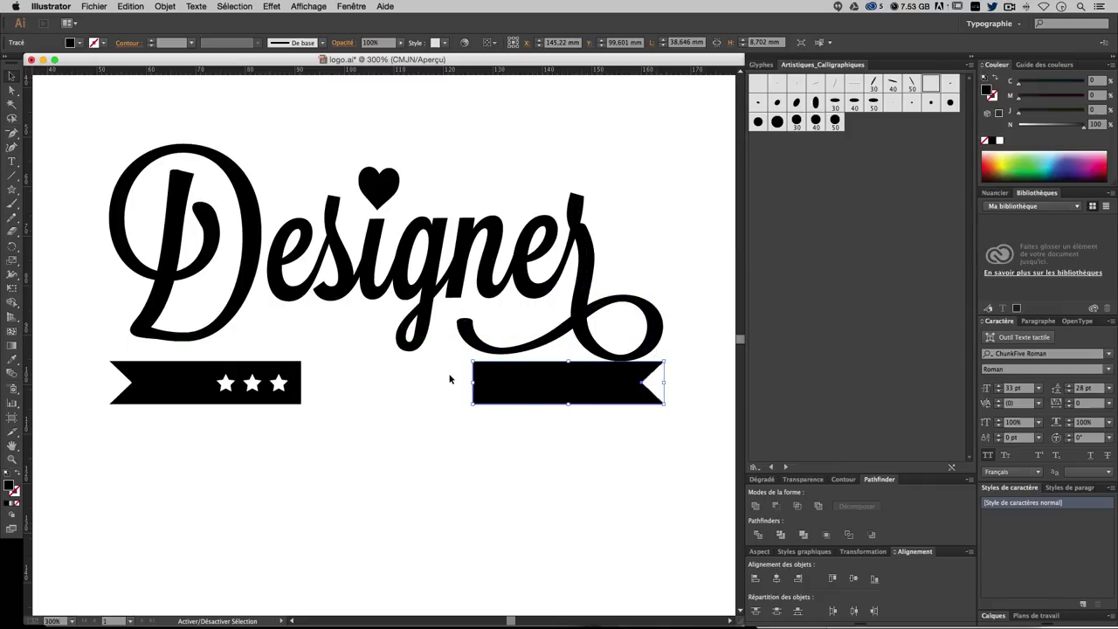
- Copy the left banner's three white stars onto the right banner
{"action": "left_click", "coordinate": [575, 467]}
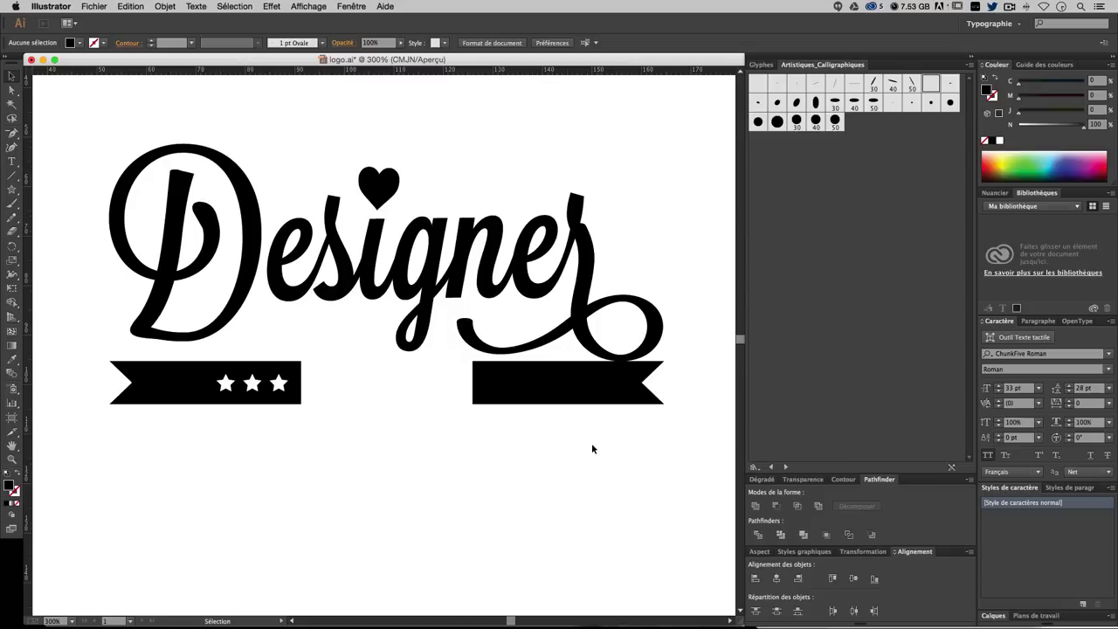
{"action": "left_click", "coordinate": [226, 382]}
{"action": "left_click", "coordinate": [278, 383], "text": "shift"}
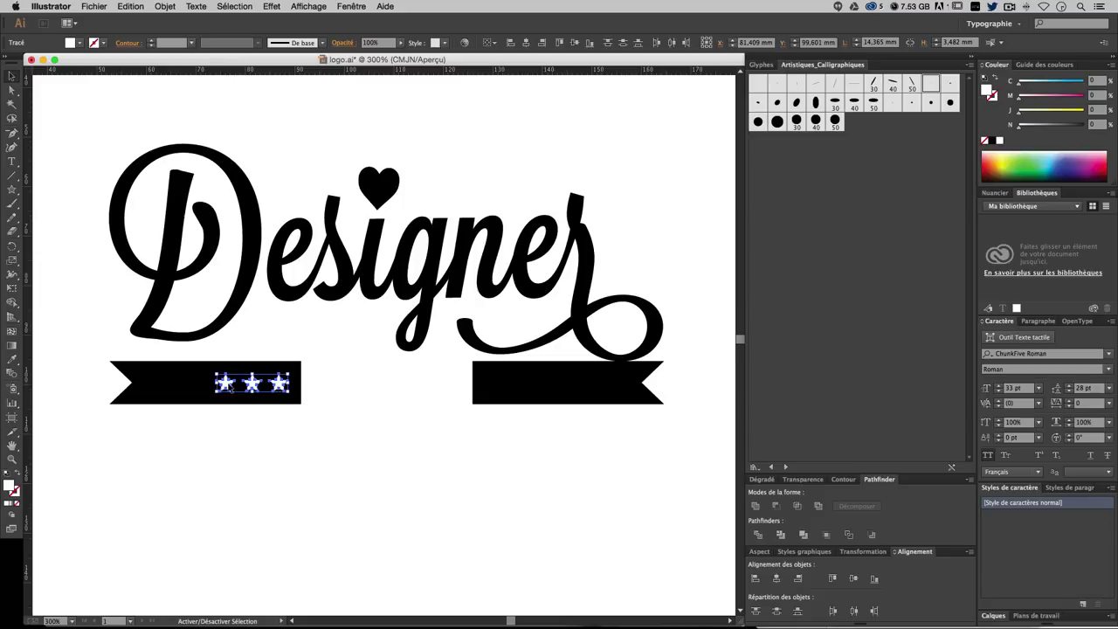
{"action": "left_click_drag", "start_coordinate": [279, 384], "coordinate": [553, 395]}
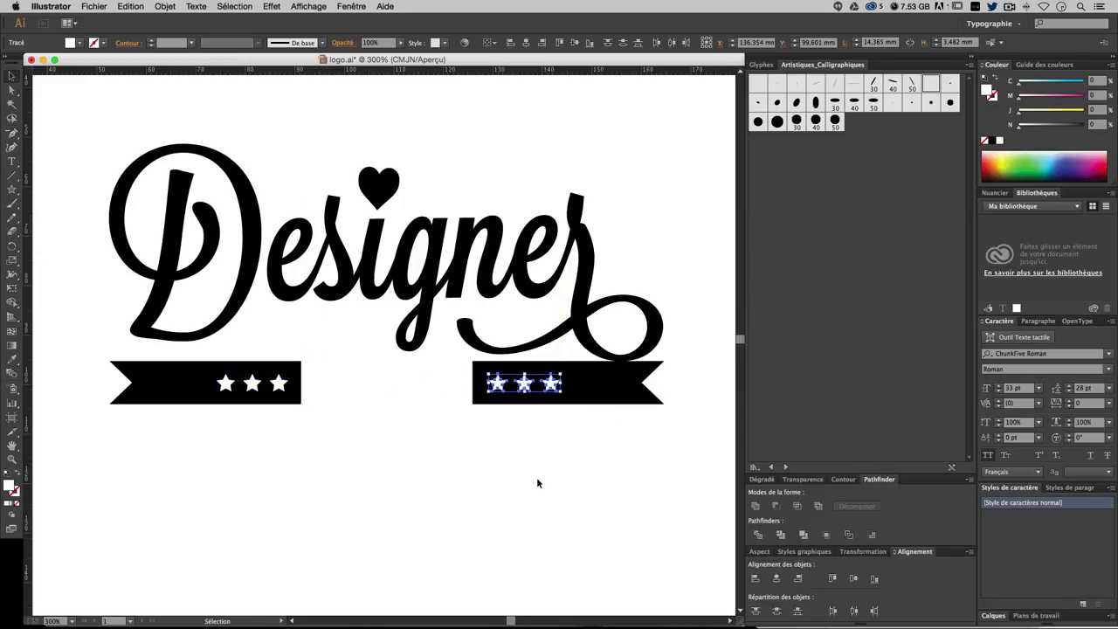
{"action": "left_click", "coordinate": [516, 526]}
- Select the three stars on the right banner and group them
{"action": "left_click", "coordinate": [511, 385]}
{"action": "left_click", "coordinate": [525, 420]}
{"action": "left_click", "coordinate": [497, 383]}
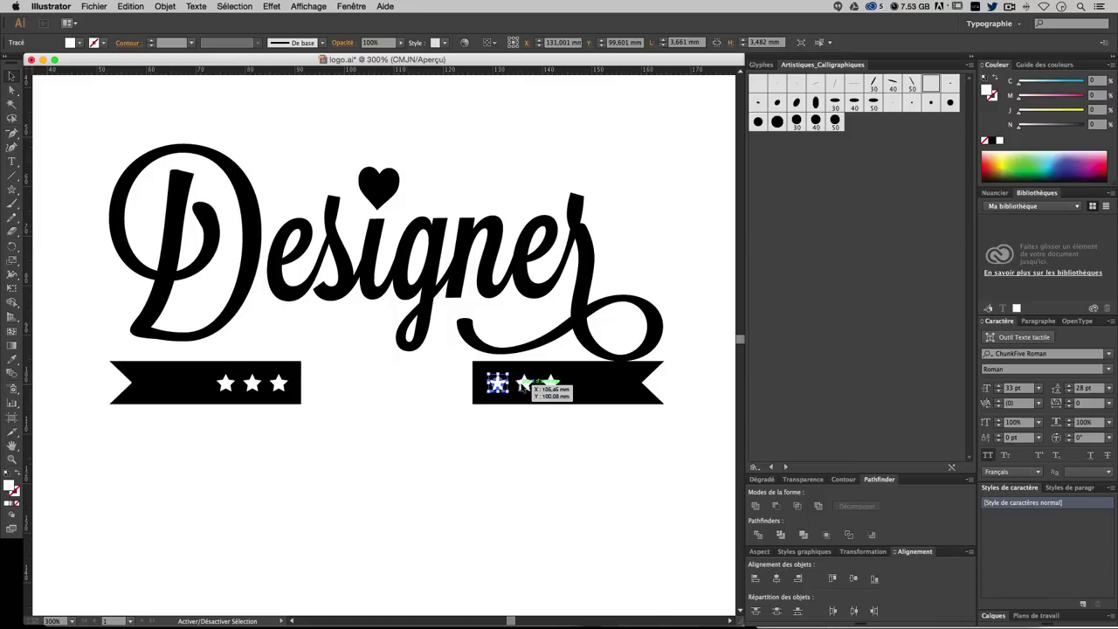
{"action": "left_click", "coordinate": [552, 384], "text": "shift"}
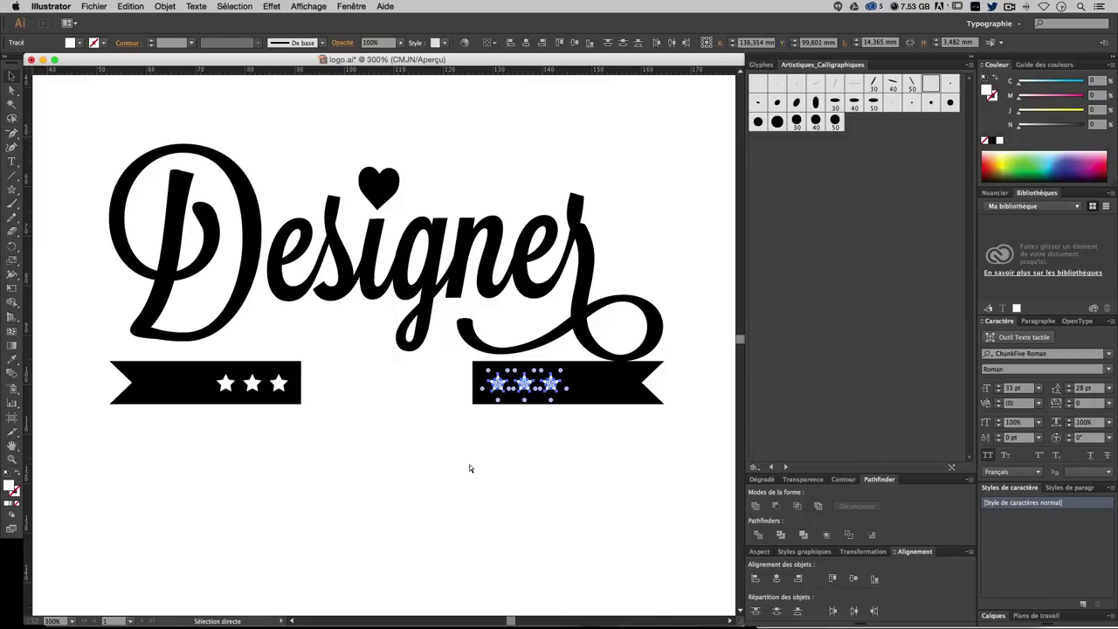
{"action": "key", "text": "super+g"}
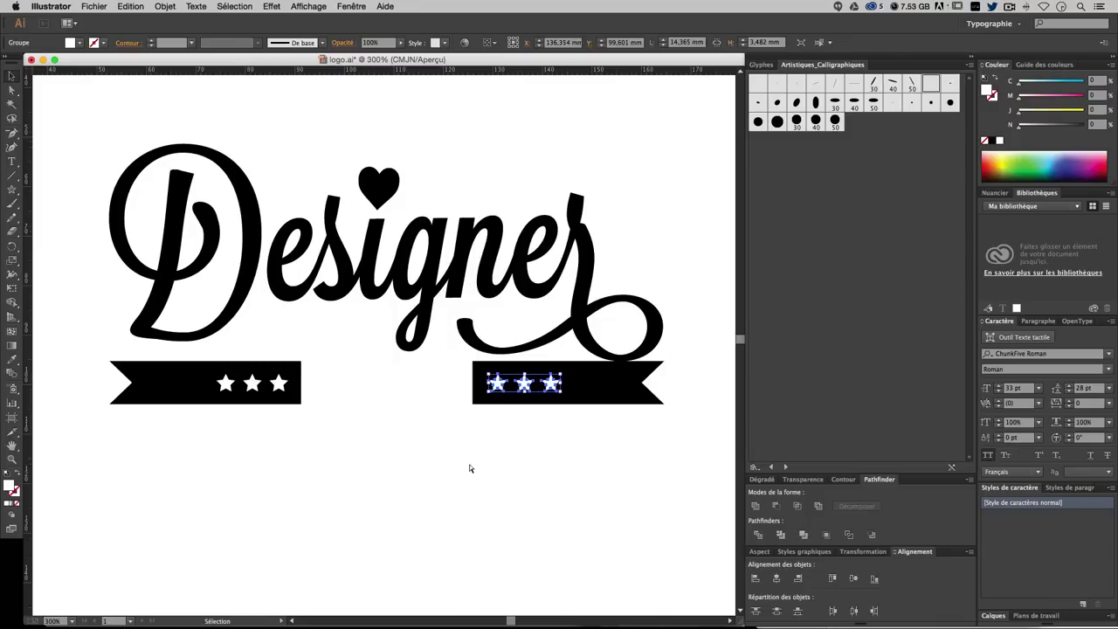
{"action": "key", "text": "v"}
{"action": "left_click", "coordinate": [525, 448]}
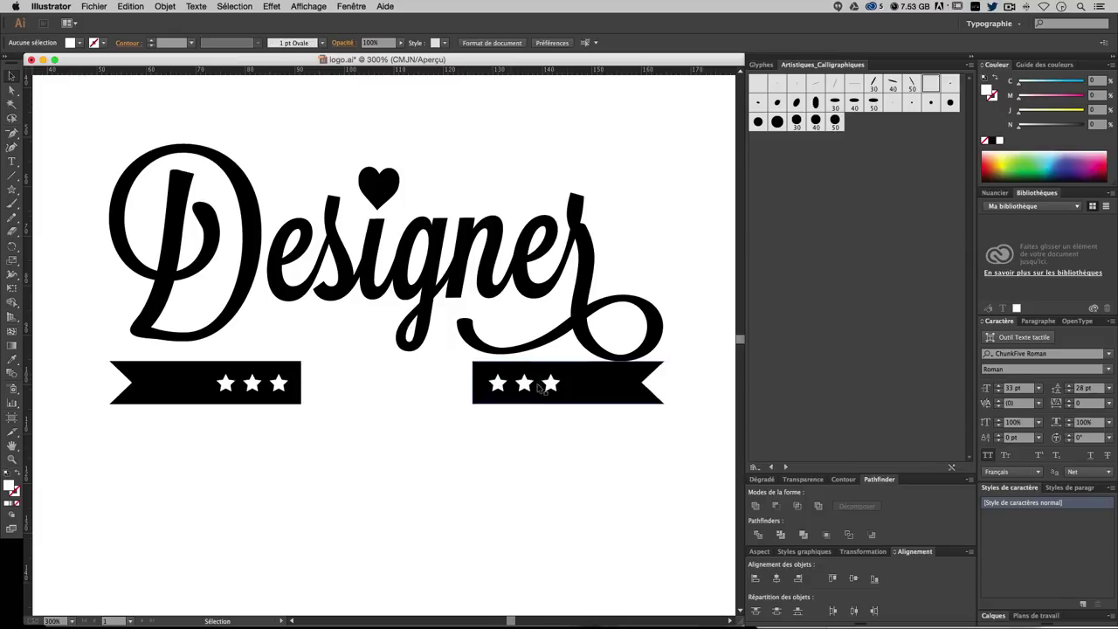
- Fine-tune the star positions on both the right and left banners
{"action": "left_click", "coordinate": [550, 384]}
{"action": "mouse_move", "coordinate": [548, 388]}
{"action": "left_mouse_down"}
{"action": "mouse_move", "coordinate": [522, 452]}
{"action": "mouse_move", "coordinate": [551, 384]}
{"action": "left_mouse_up"}
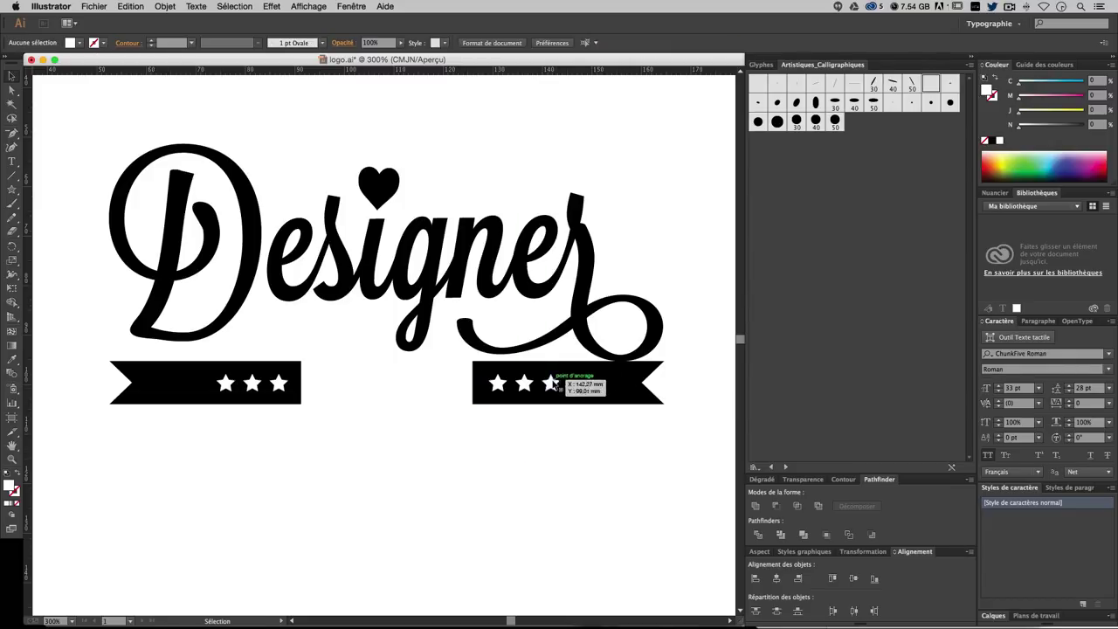
{"action": "left_click", "coordinate": [568, 444]}
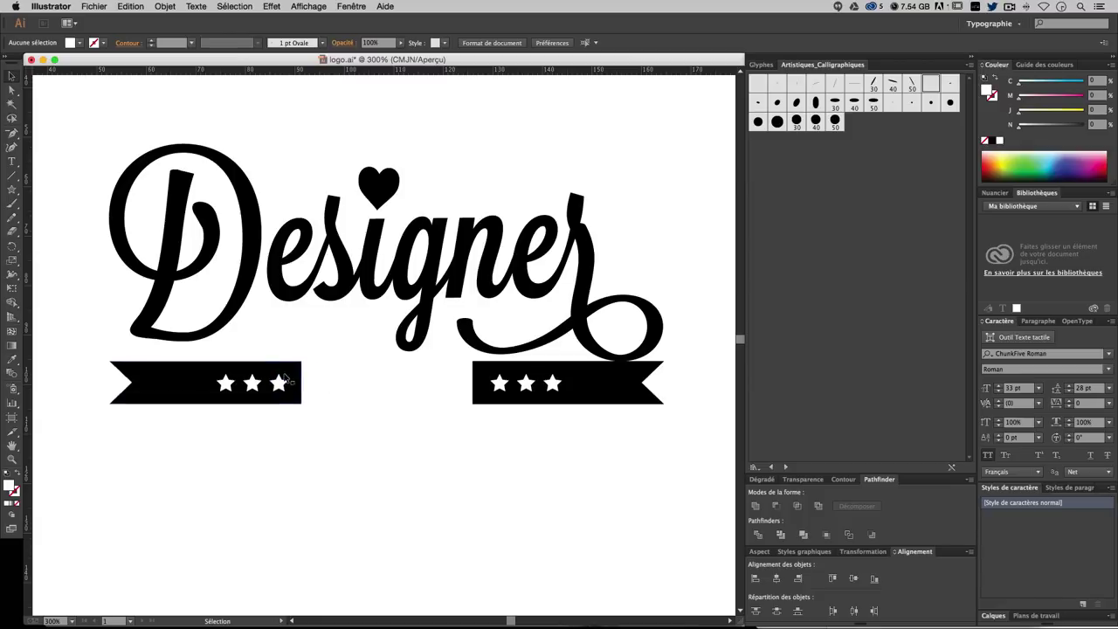
{"action": "left_click_drag", "start_coordinate": [278, 385], "coordinate": [271, 394]}
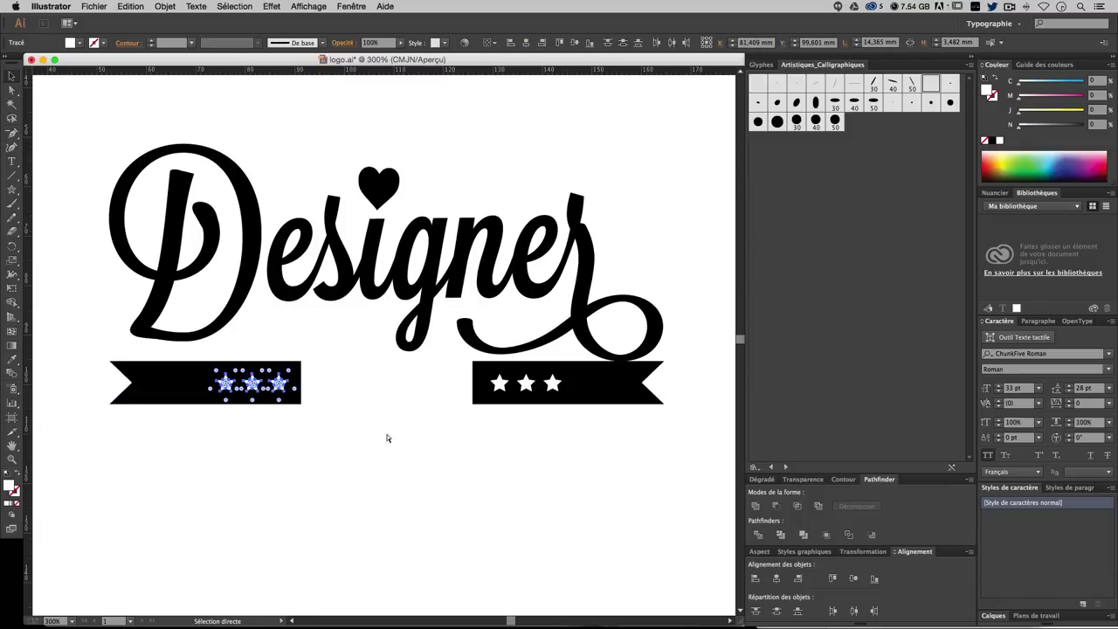
{"action": "left_click", "coordinate": [407, 468]}
{"action": "left_click_drag", "start_coordinate": [288, 385], "coordinate": [286, 385]}
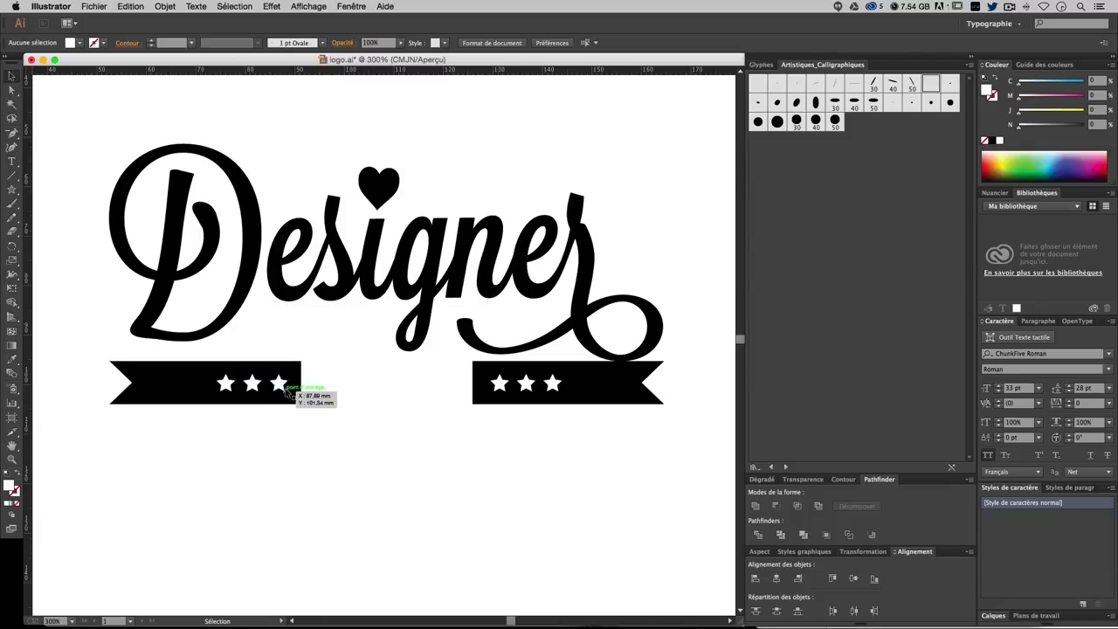
{"action": "left_click", "coordinate": [383, 441]}
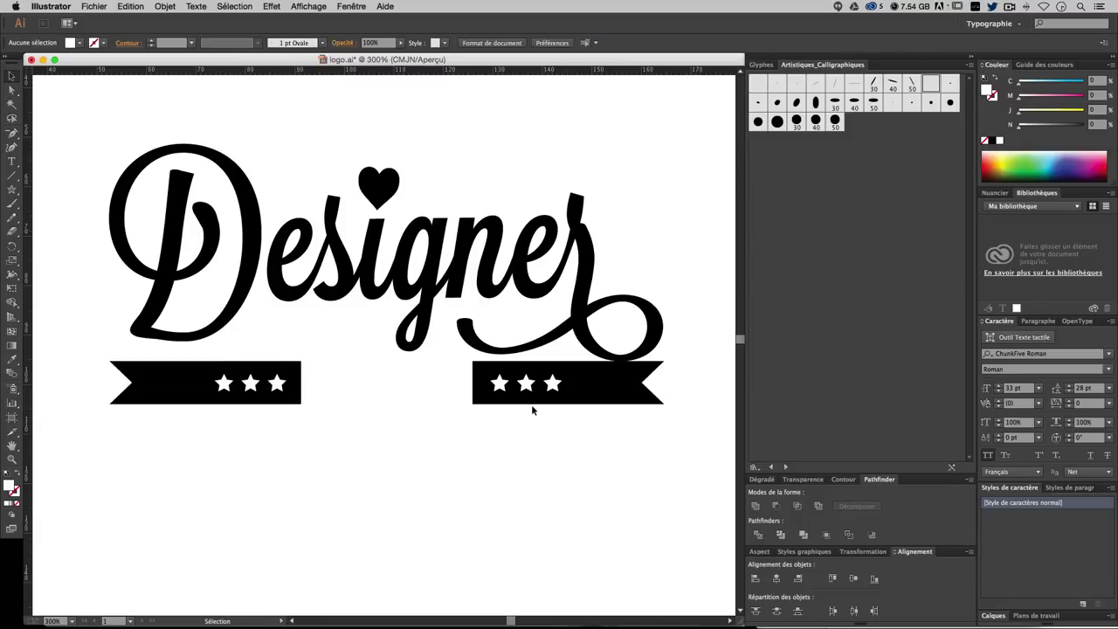
- Select both banners, drag them down under Designer, and nudge them up two steps
{"action": "left_click", "coordinate": [204, 386]}
{"action": "left_click", "coordinate": [381, 475]}
{"action": "scroll", "coordinate": [381, 475], "scroll_direction": "down", "scroll_amount": 3}
{"action": "scroll", "coordinate": [380, 475], "scroll_direction": "left", "scroll_amount": 2}
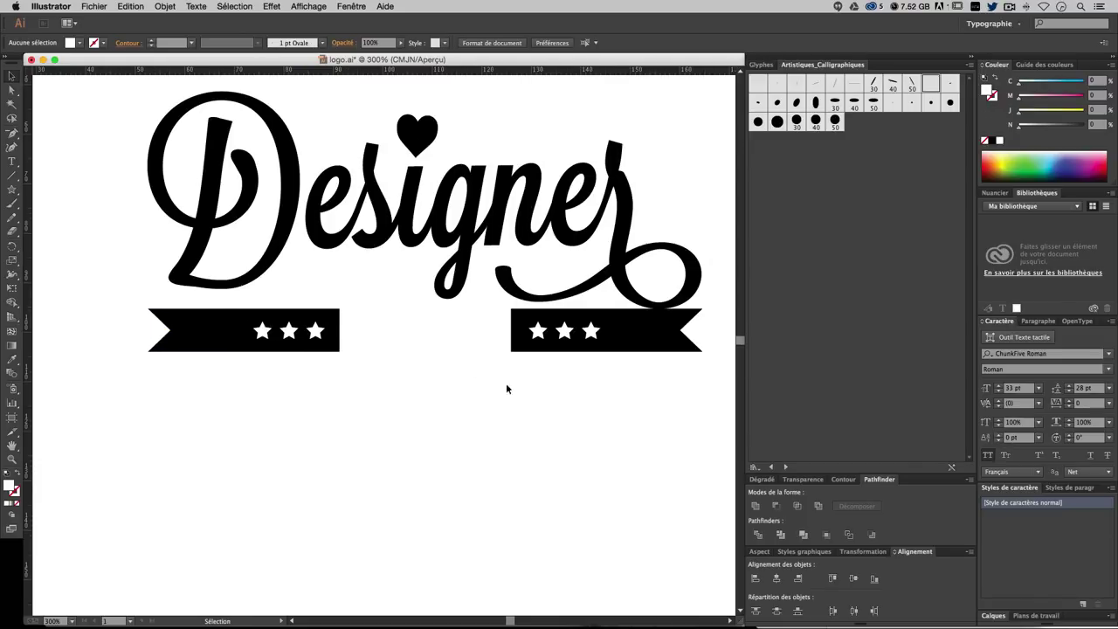
{"action": "key", "text": "v"}
{"action": "left_click_drag", "start_coordinate": [615, 407], "coordinate": [245, 332]}
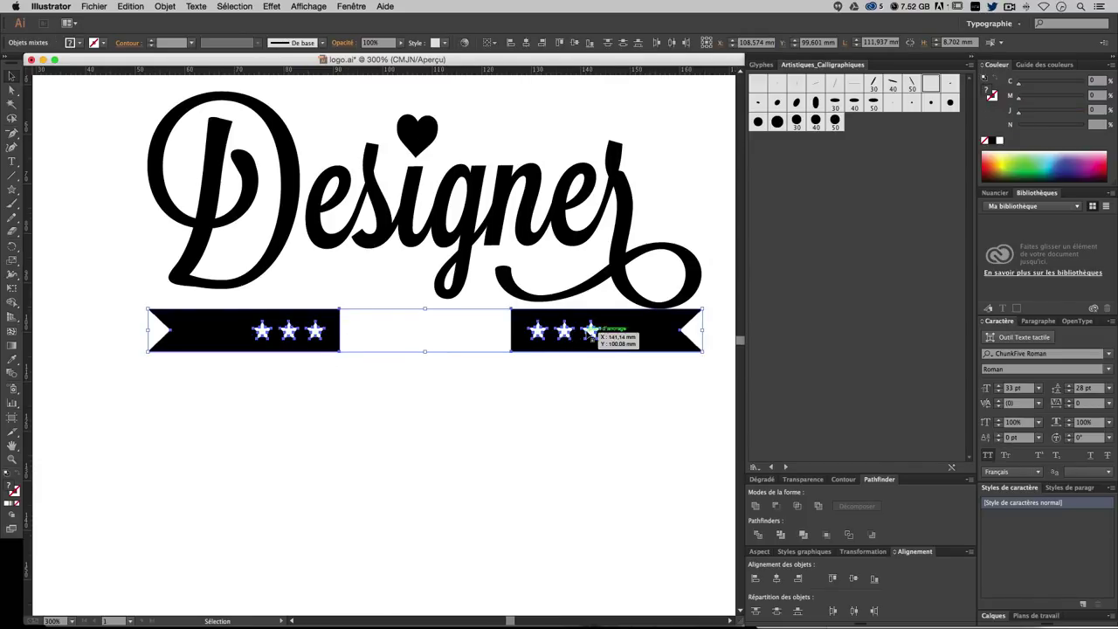
{"action": "left_click_drag", "start_coordinate": [566, 341], "coordinate": [566, 376]}
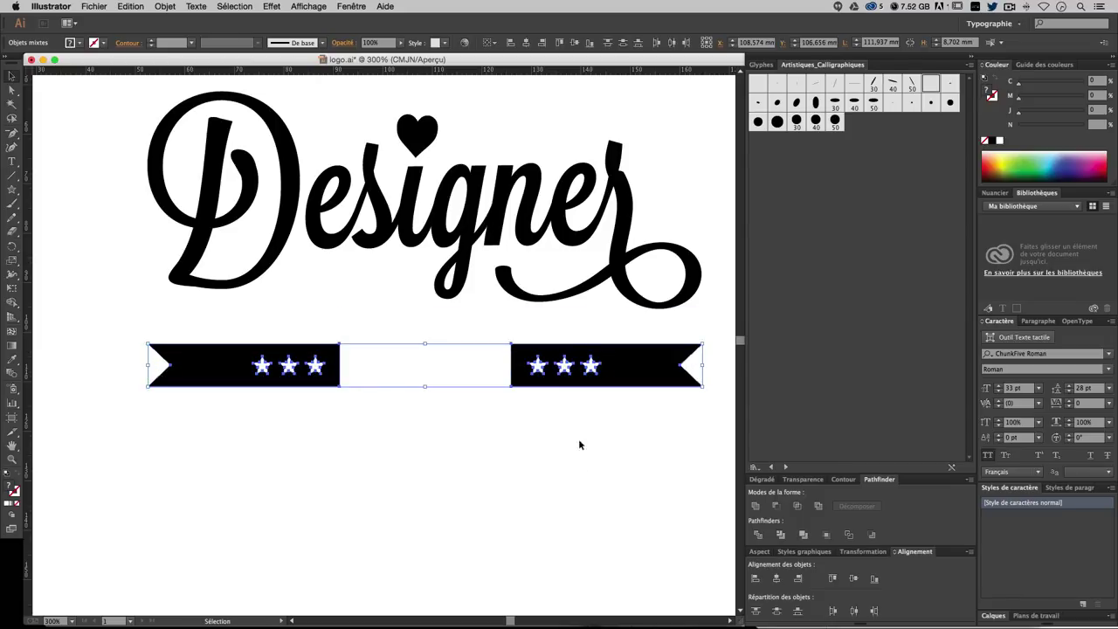
{"action": "key", "text": "Up"}
{"action": "key", "text": "Up"}
{"action": "key", "text": "Up"}
{"action": "key", "text": "Up"}
{"action": "key", "text": "Up"}
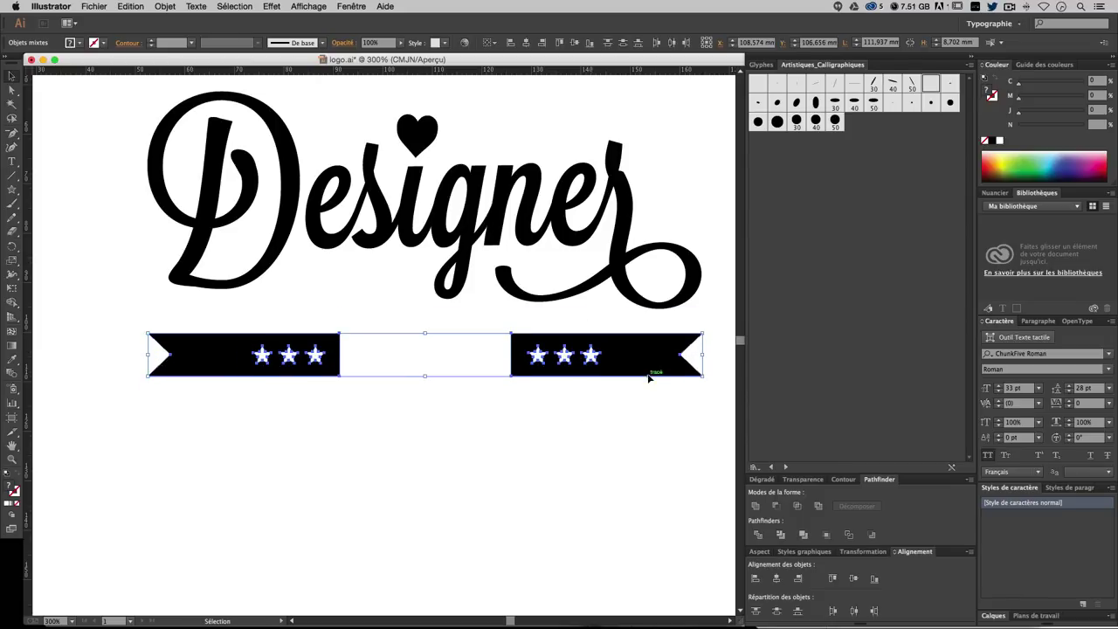
{"action": "key", "text": "Up"}
{"action": "key", "text": "Up"}
{"action": "key", "text": "Up"}
{"action": "key", "text": "Up"}
{"action": "key", "text": "Up"}
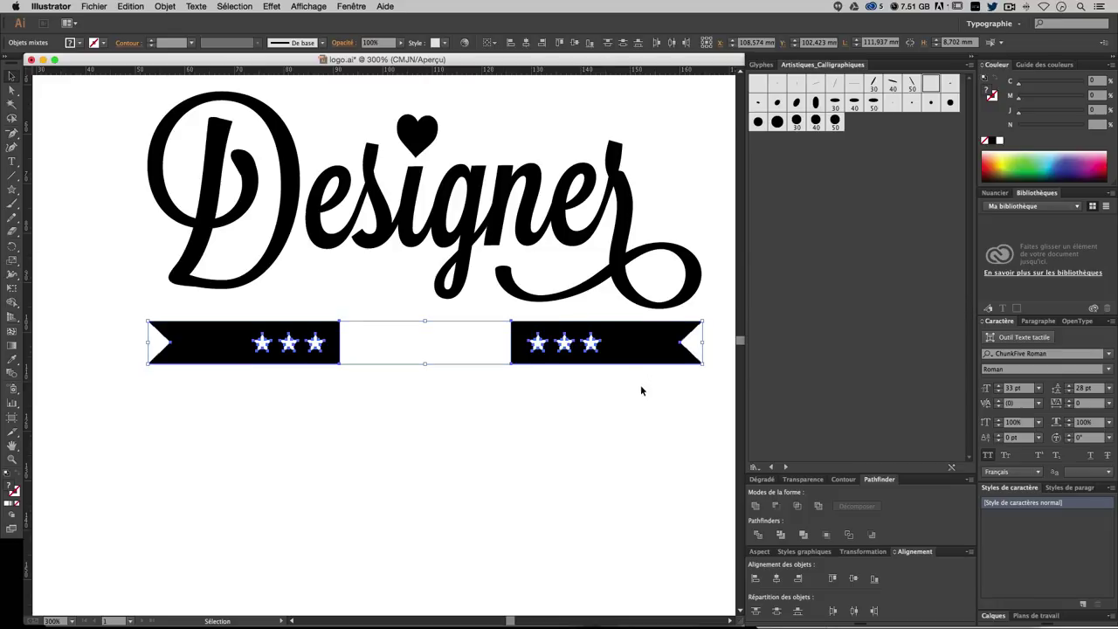
{"action": "left_click", "coordinate": [559, 388]}
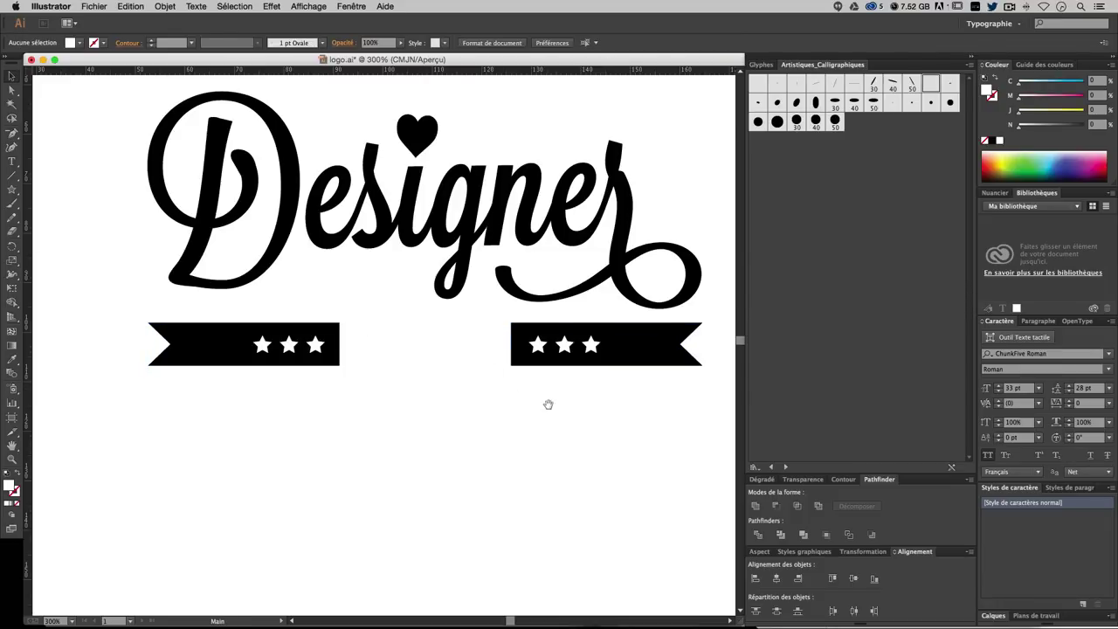
{"action": "scroll", "coordinate": [547, 405], "scroll_direction": "up", "scroll_amount": 2}
{"action": "scroll", "coordinate": [533, 419], "scroll_direction": "down", "scroll_amount": 1}
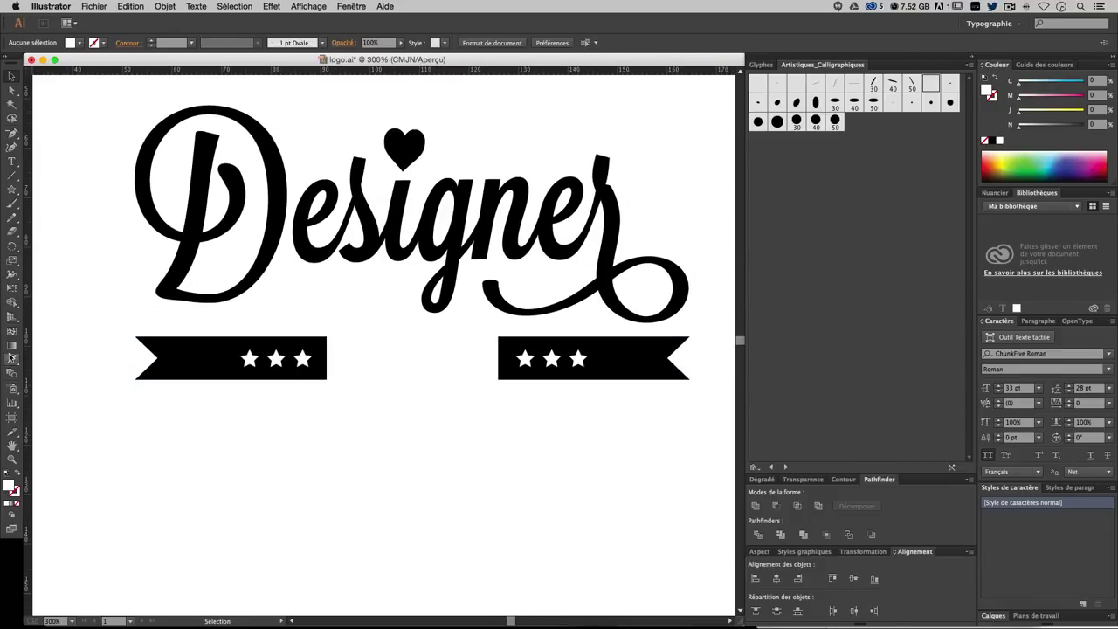
- Type DEPUIS and 2007 on two lines below the ribbons
{"action": "left_click", "coordinate": [11, 161]}
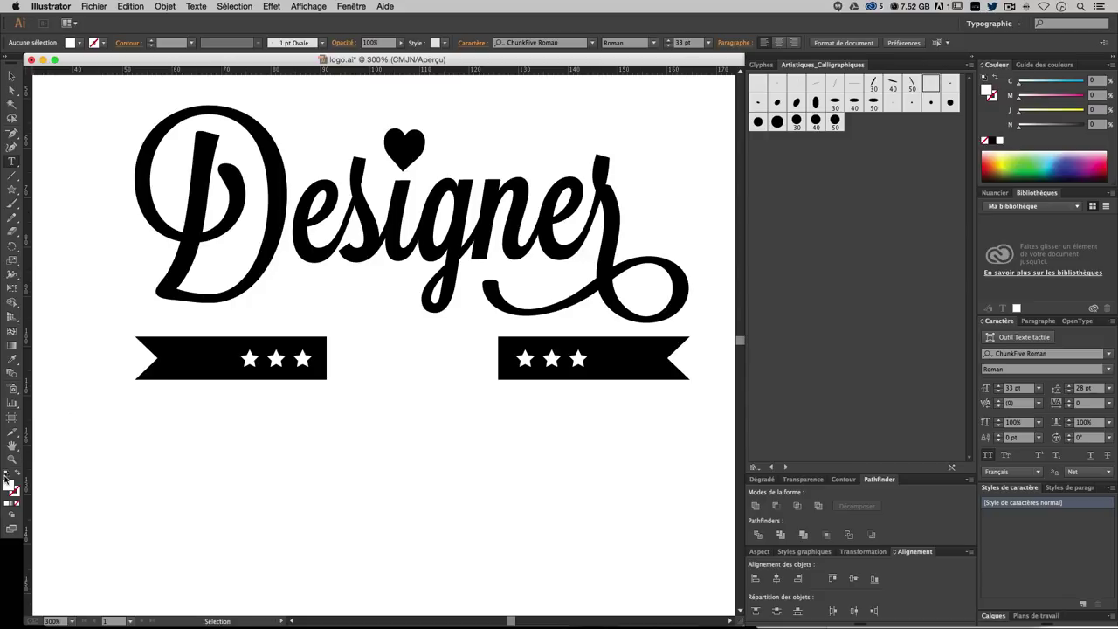
{"action": "left_click", "coordinate": [361, 489]}
{"action": "type", "text": "DEPU"}
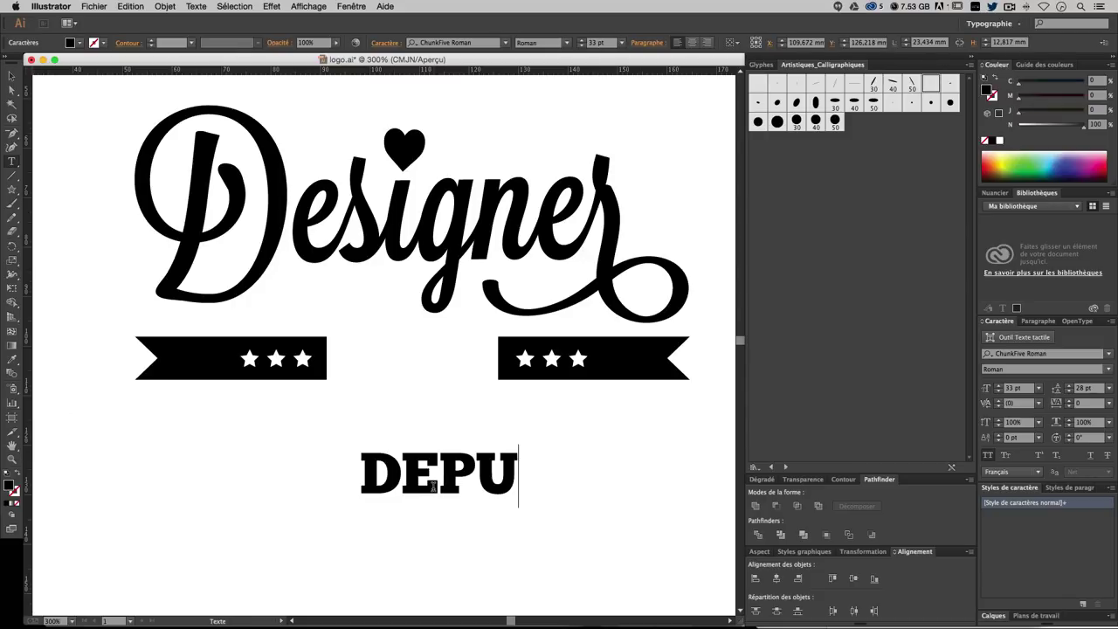
{"action": "type", "text": "IS"}
{"action": "key", "text": "Return"}
{"action": "type", "text": "200"}
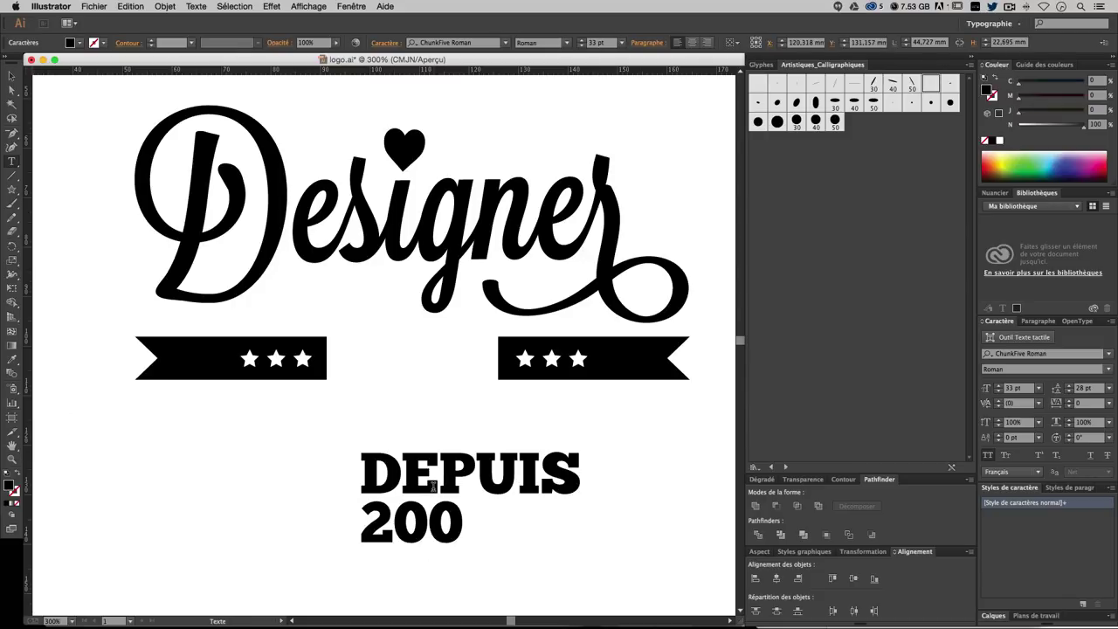
{"action": "type", "text": "7"}
- Set the 2007 line to 53 pt
{"action": "double_click", "coordinate": [436, 504]}
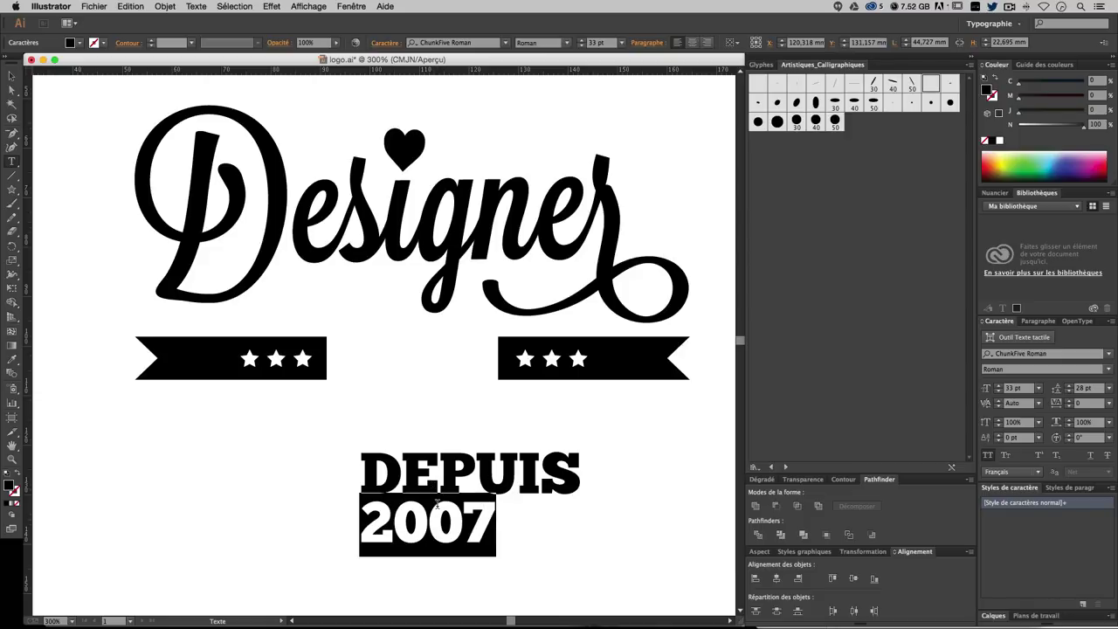
{"action": "left_click", "coordinate": [1013, 388]}
{"action": "type", "text": "53"}
{"action": "key", "text": "Return"}
- Give the whole DEPUIS 2007 block 43 pt leading
{"action": "left_click", "coordinate": [602, 530]}
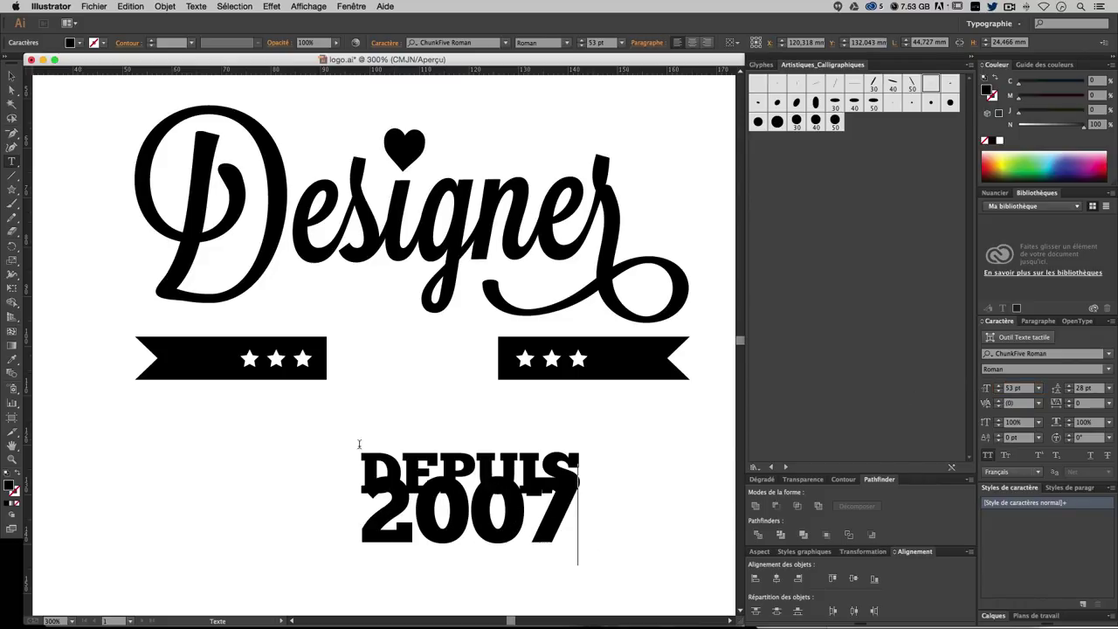
{"action": "left_click_drag", "start_coordinate": [586, 507], "coordinate": [230, 436]}
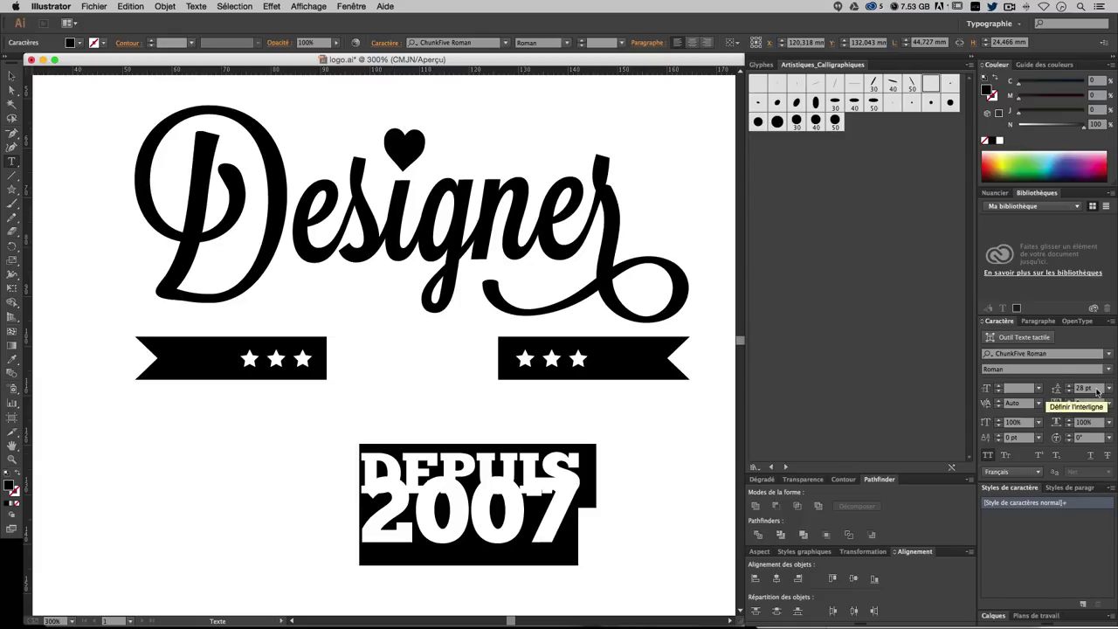
{"action": "left_click", "coordinate": [1083, 388]}
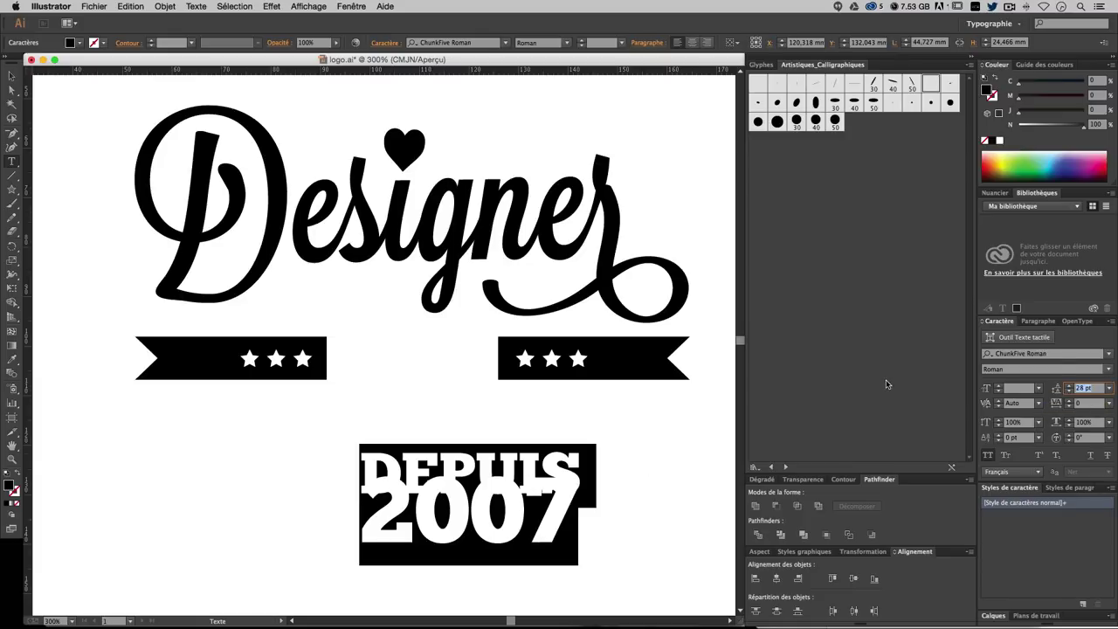
{"action": "type", "text": "45"}
{"action": "key", "text": "Return"}
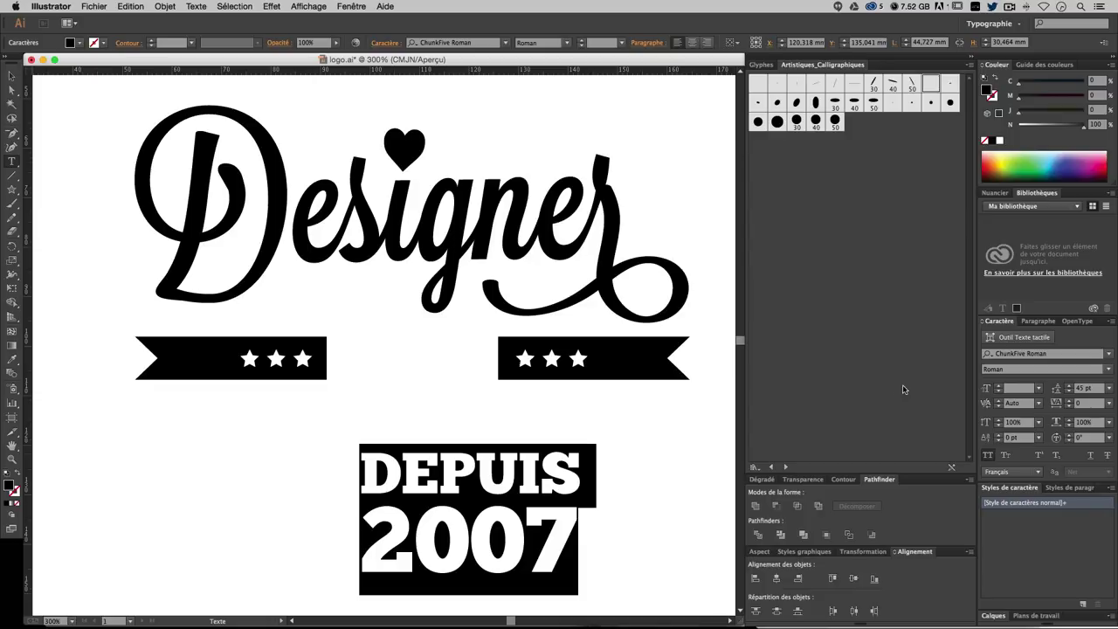
{"action": "left_click", "coordinate": [1079, 389]}
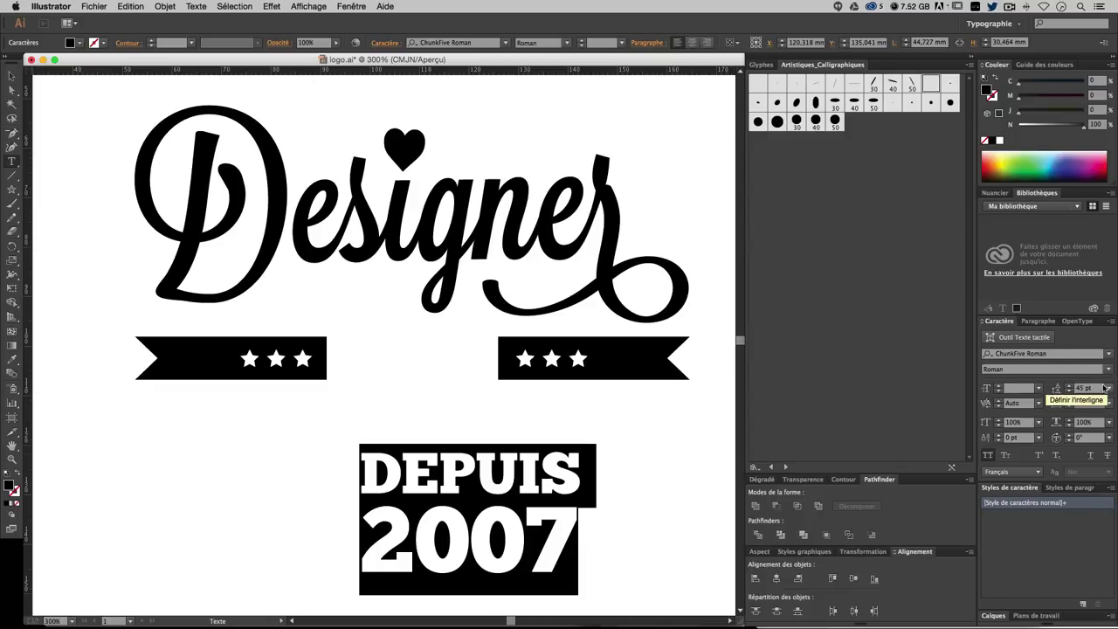
{"action": "type", "text": "3"}
{"action": "key", "text": "Return"}
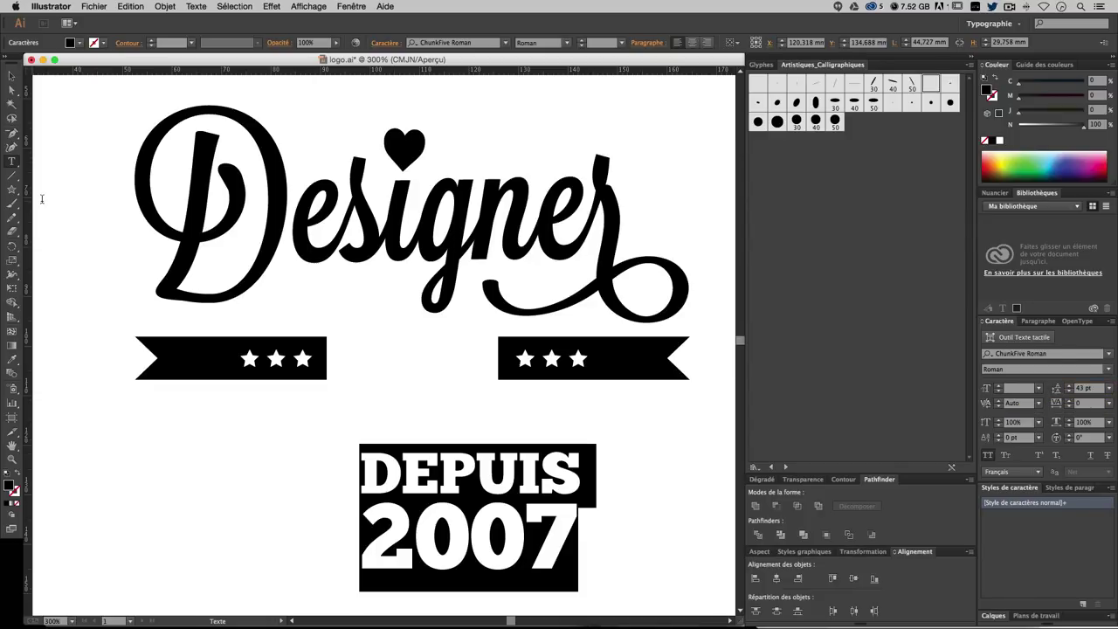
{"action": "left_click", "coordinate": [11, 76]}
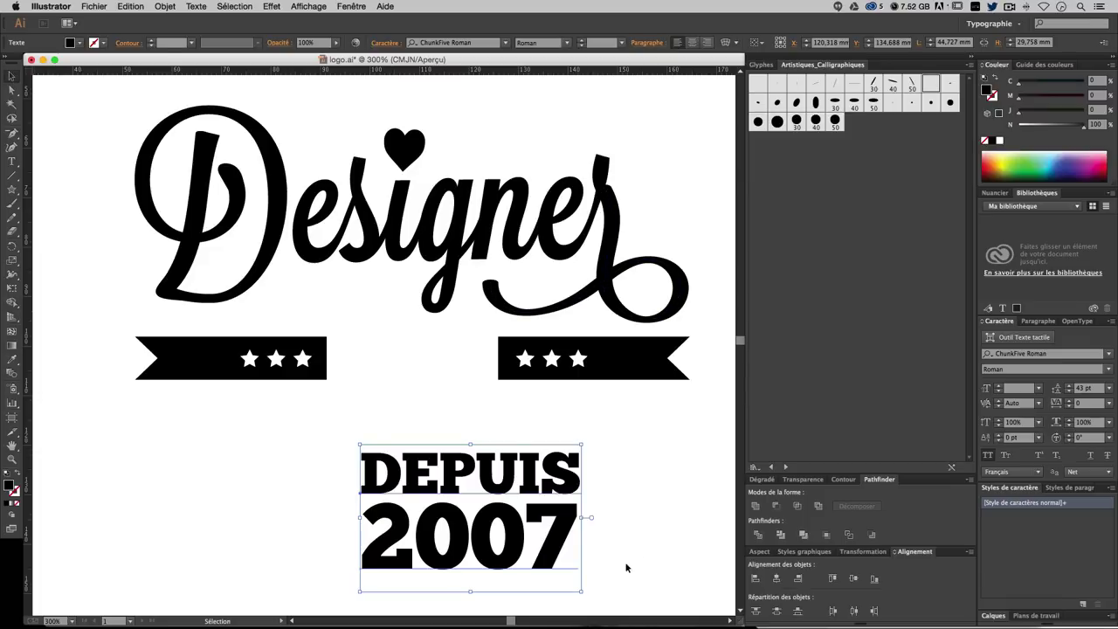
- Scale the DEPUIS 2007 text down to ribbon height and move it between the ribbons
{"action": "mouse_move", "coordinate": [579, 591]}
{"action": "left_mouse_down"}
{"action": "mouse_move", "coordinate": [531, 543]}
{"action": "mouse_move", "coordinate": [416, 480]}
{"action": "mouse_move", "coordinate": [349, 348]}
{"action": "mouse_move", "coordinate": [402, 387]}
{"action": "left_mouse_up"}
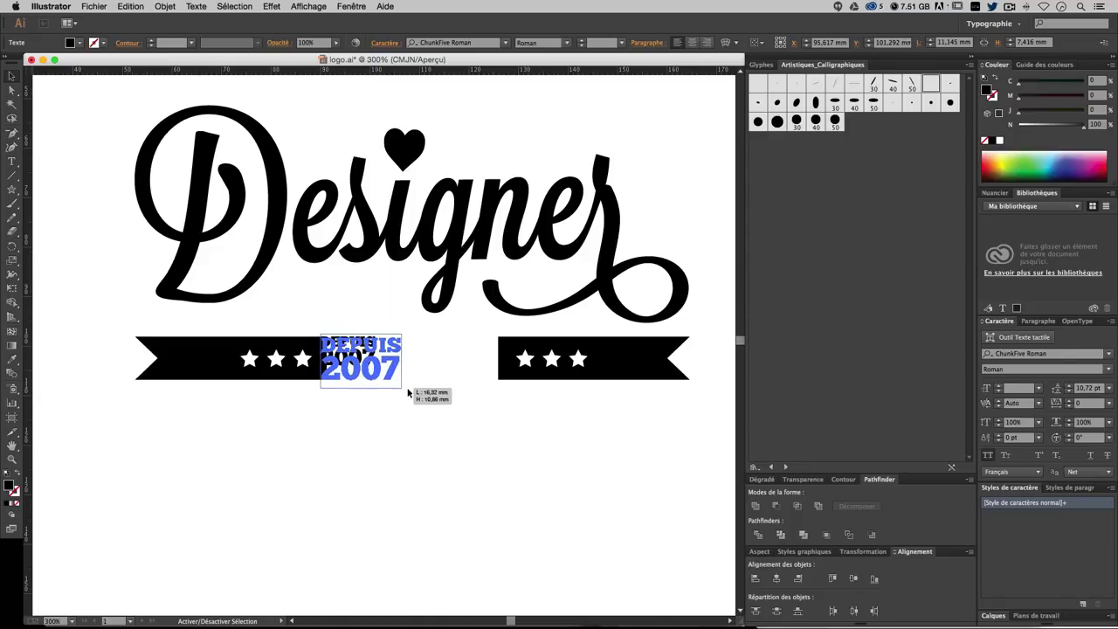
{"action": "left_click_drag", "start_coordinate": [401, 387], "coordinate": [413, 390]}
{"action": "left_click", "coordinate": [414, 393]}
{"action": "left_click", "coordinate": [387, 355]}
{"action": "left_click_drag", "start_coordinate": [401, 338], "coordinate": [403, 335]}
{"action": "left_click", "coordinate": [439, 398]}
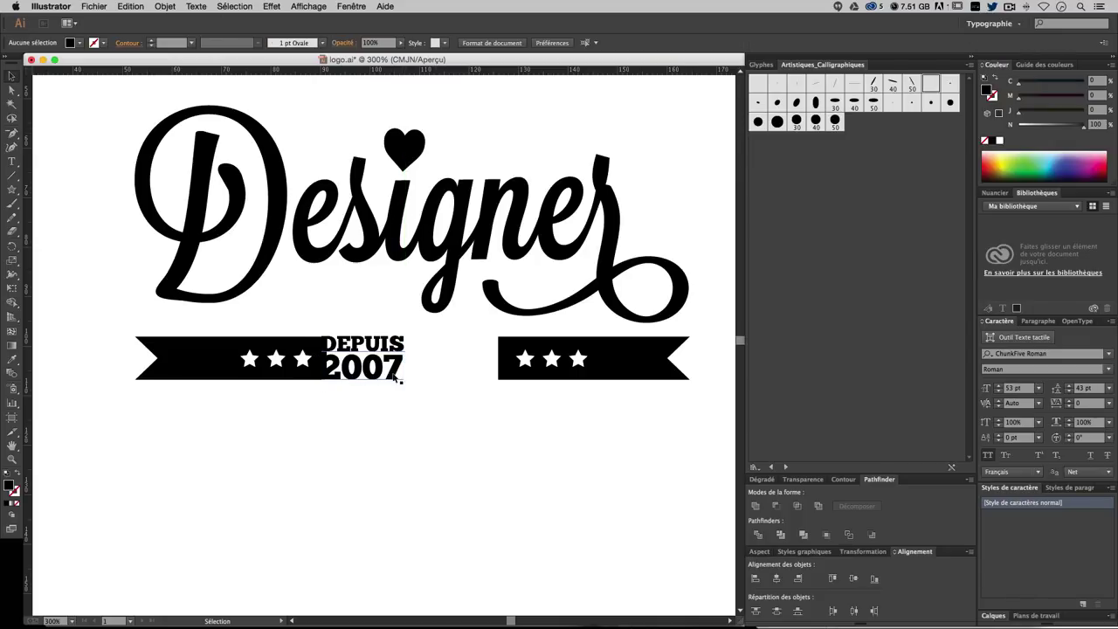
{"action": "left_click_drag", "start_coordinate": [373, 373], "coordinate": [449, 372]}
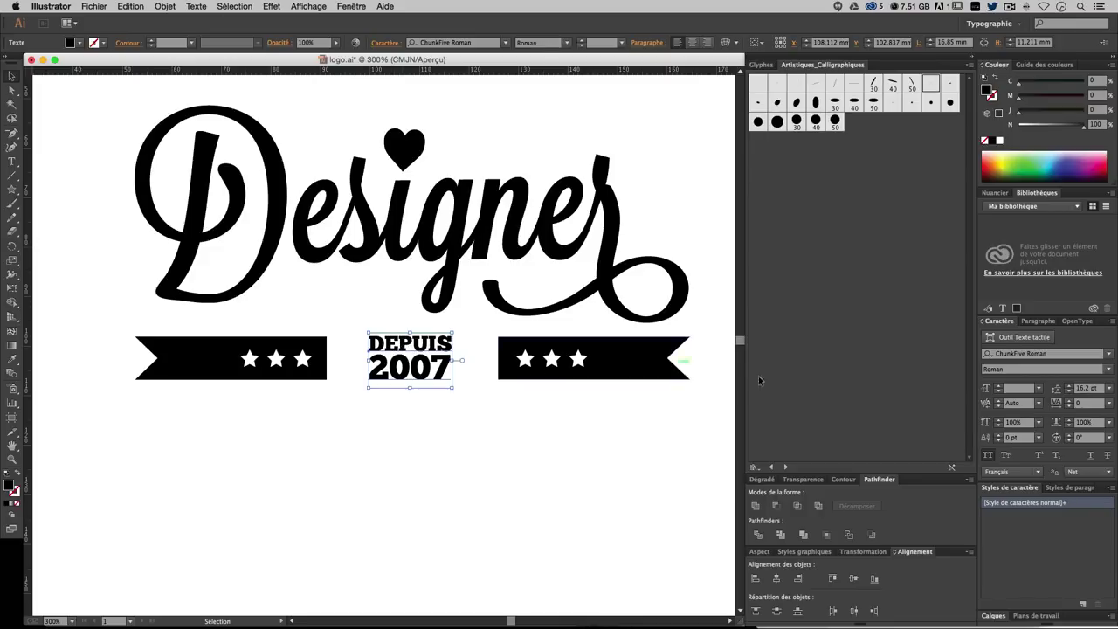
- Set the text's tracking to 200 and shift it left to centre it between the ribbons
{"action": "left_click", "coordinate": [1092, 404]}
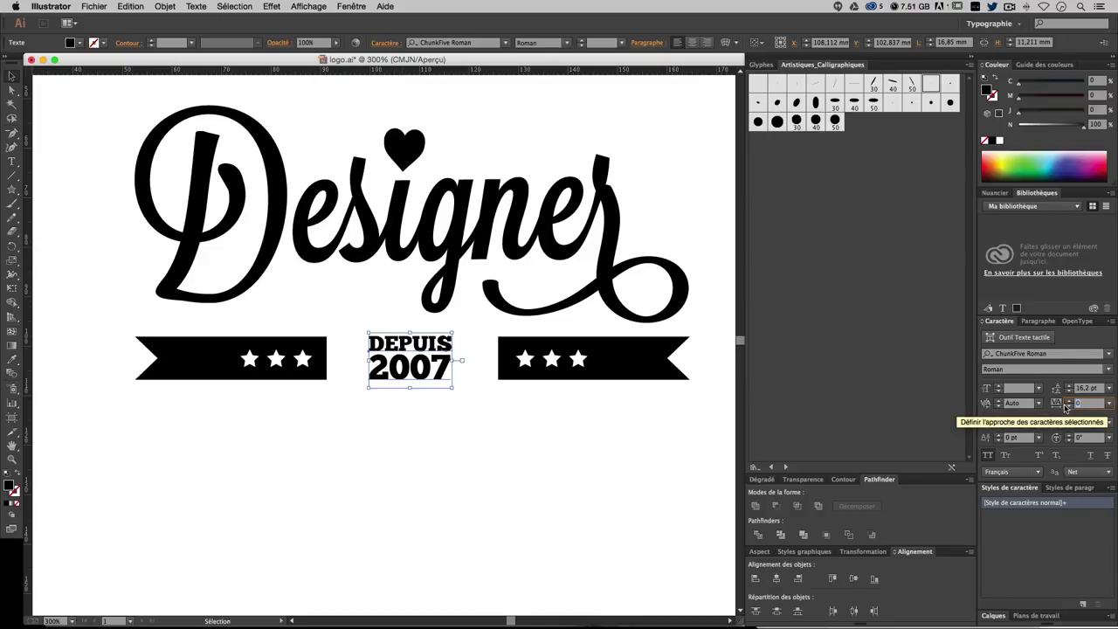
{"action": "type", "text": "200"}
{"action": "key", "text": "Return"}
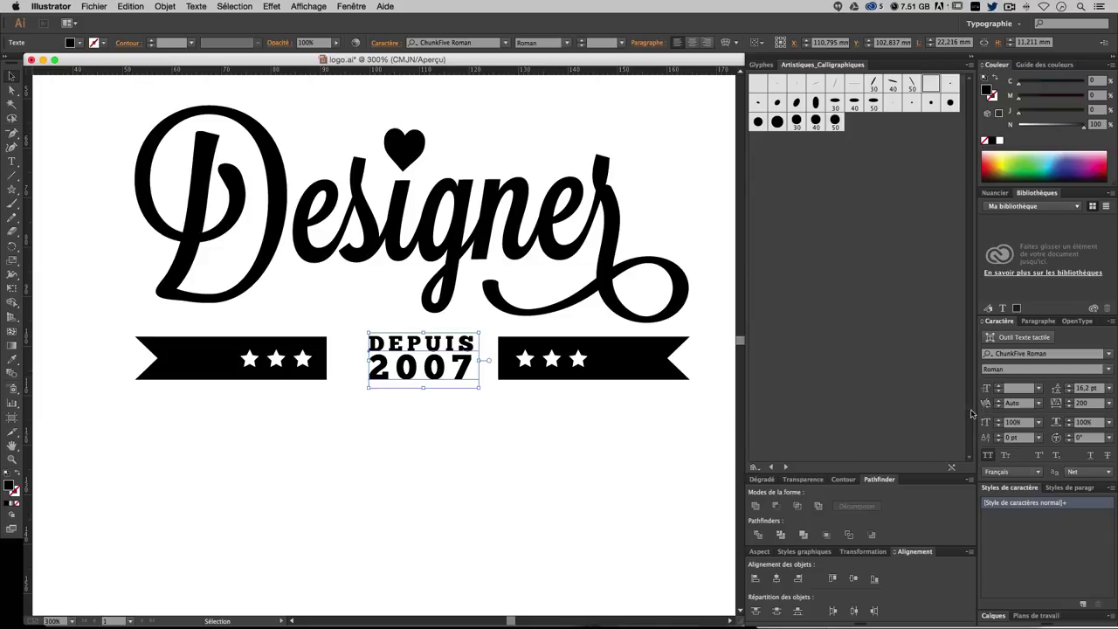
{"action": "left_click", "coordinate": [584, 454]}
{"action": "left_click_drag", "start_coordinate": [436, 373], "coordinate": [427, 372]}
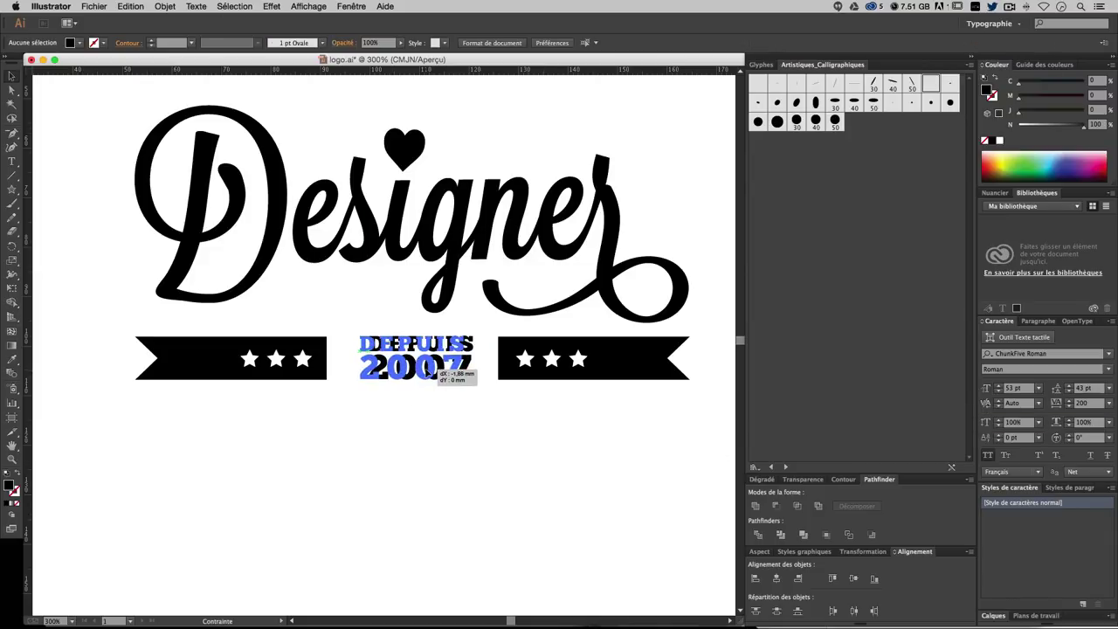
{"action": "left_click", "coordinate": [490, 425]}
{"action": "key", "text": "ctrl+minus"}
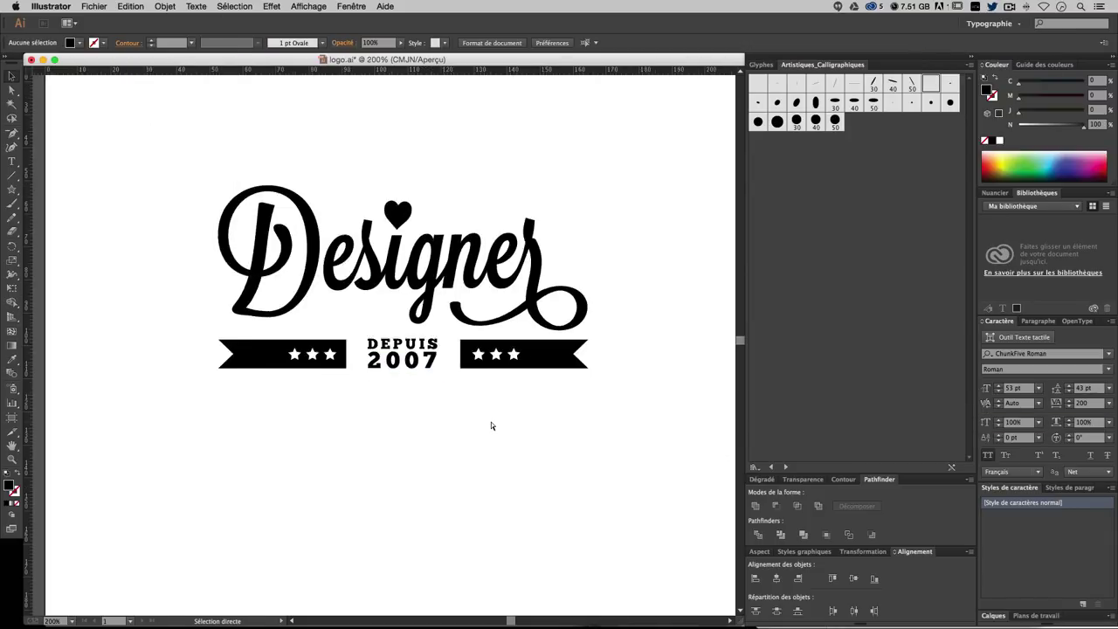
{"action": "key", "text": "ctrl+plus"}
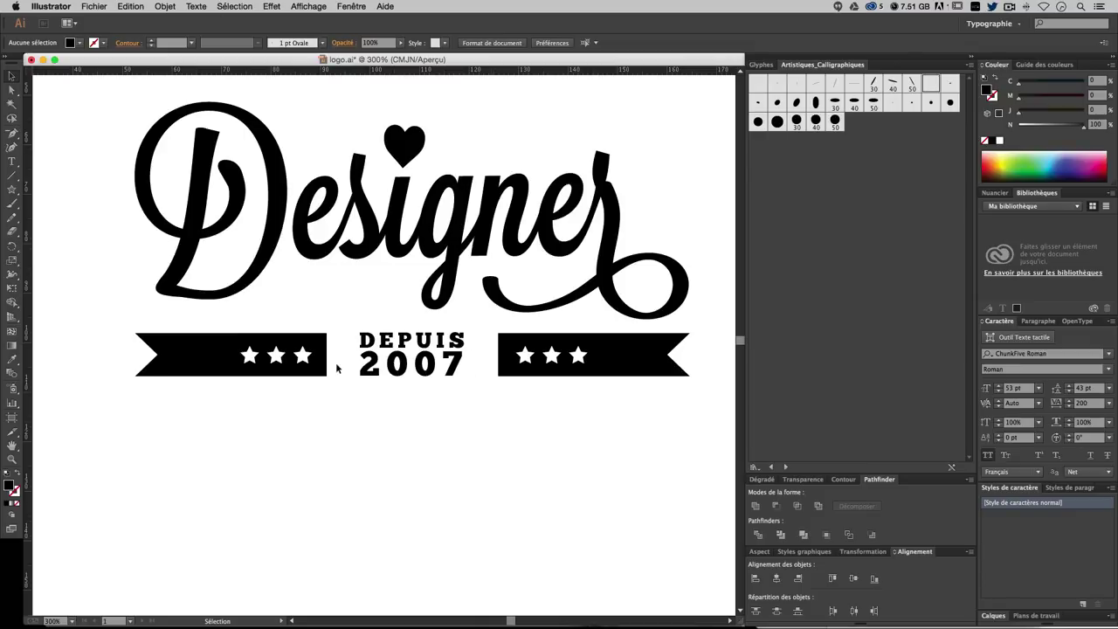
- Stretch both starred ribbons wider to the right
{"action": "left_click", "coordinate": [330, 367]}
{"action": "left_click", "coordinate": [501, 361], "text": "shift"}
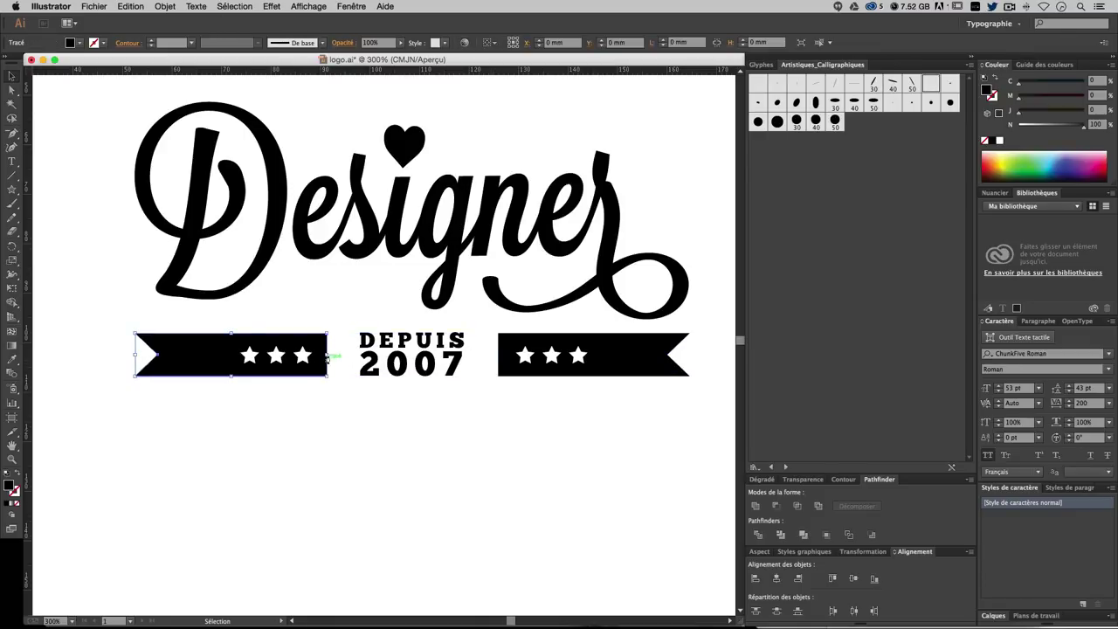
{"action": "left_click", "coordinate": [505, 365], "text": "shift"}
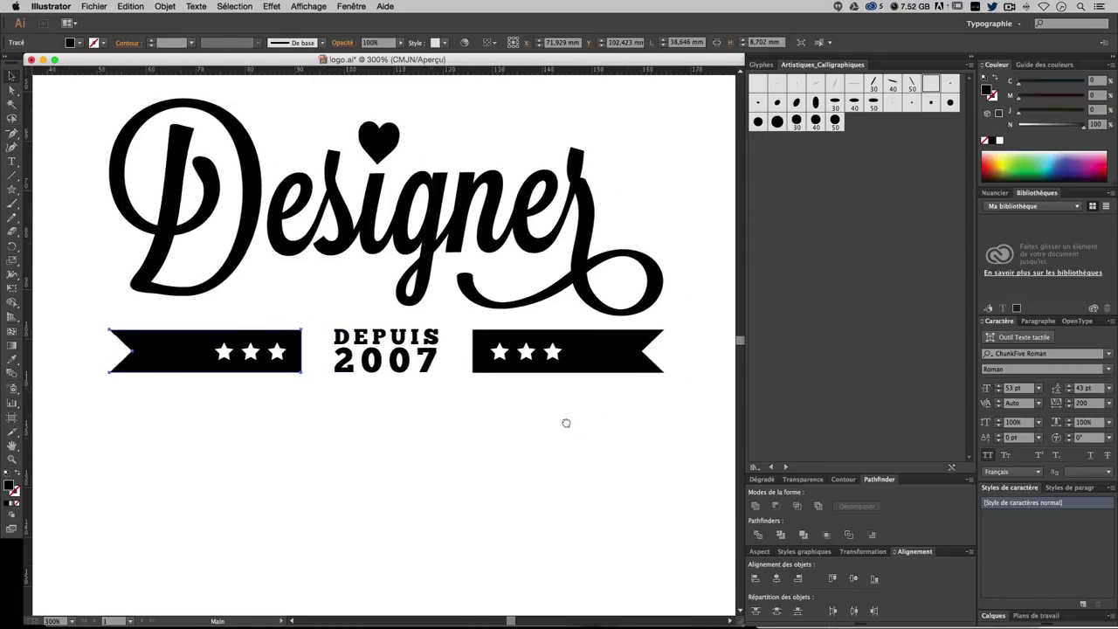
{"action": "scroll", "coordinate": [576, 401], "scroll_direction": "down", "scroll_amount": 3}
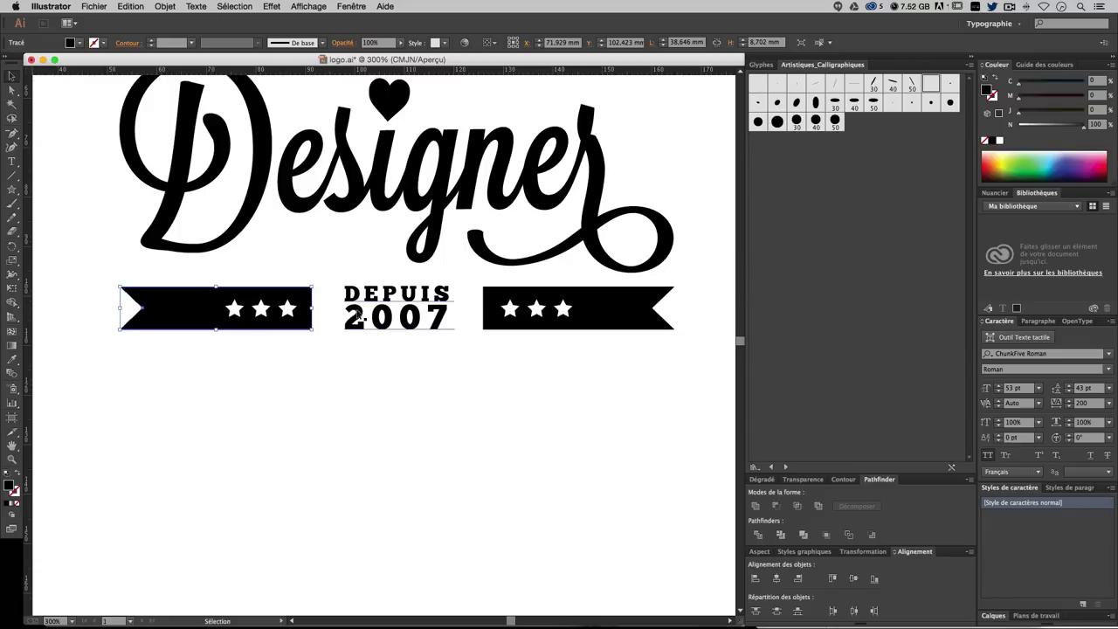
{"action": "left_click", "coordinate": [495, 297], "text": "shift"}
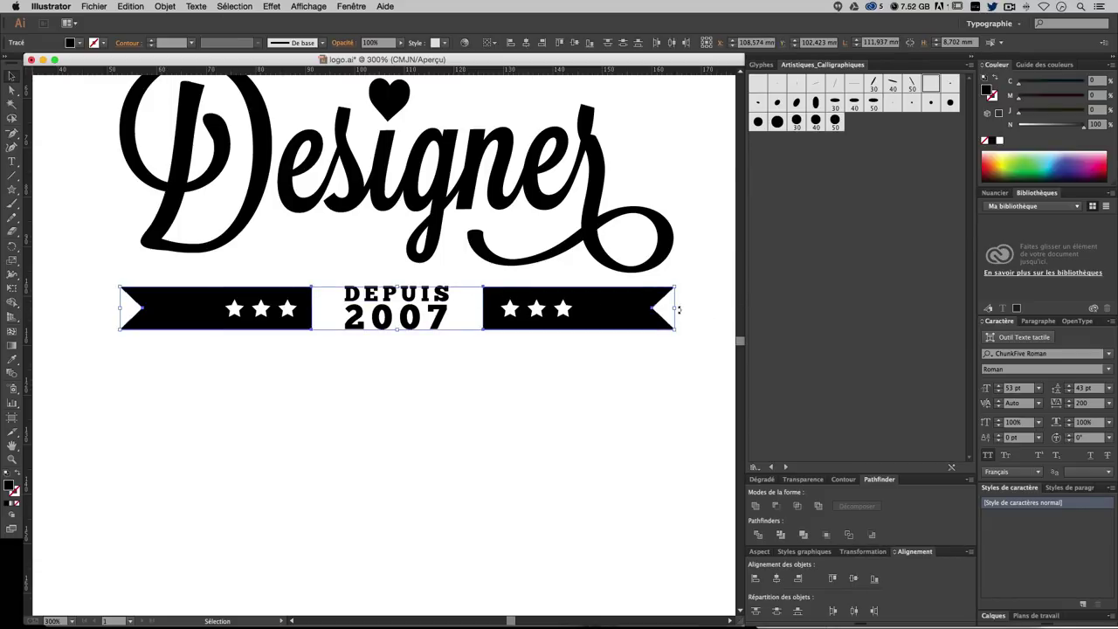
{"action": "mouse_move", "coordinate": [676, 309]}
{"action": "left_mouse_down"}
{"action": "mouse_move", "coordinate": [705, 310]}
{"action": "mouse_move", "coordinate": [616, 311]}
{"action": "left_mouse_up"}
{"action": "left_click", "coordinate": [670, 352]}
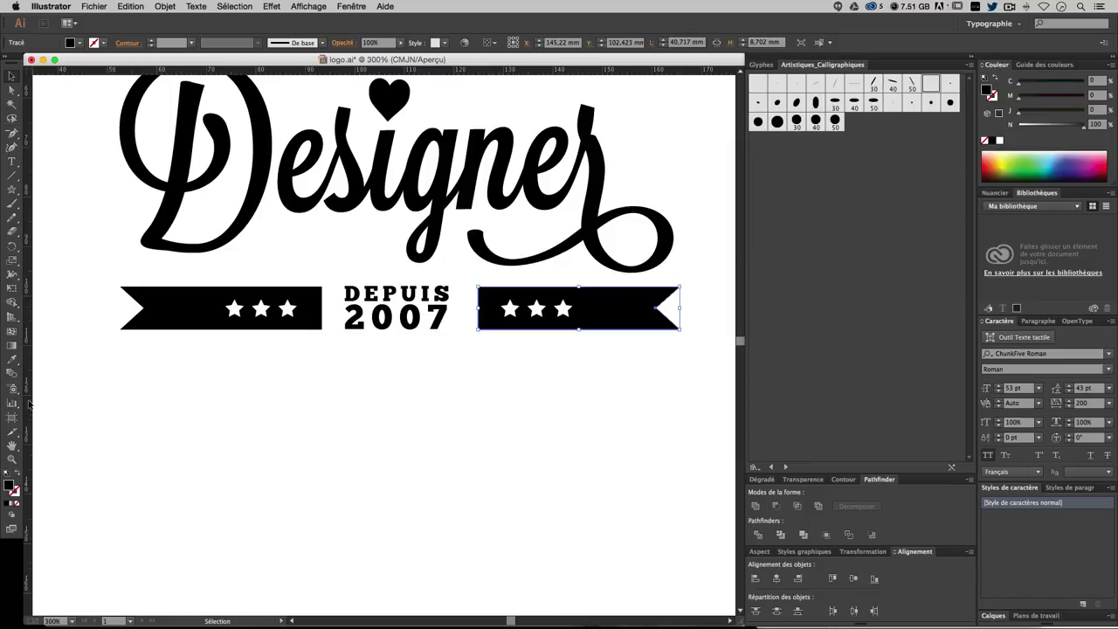
- Place a vertical guide and nudge the right ribbon left onto it
{"action": "left_click_drag", "start_coordinate": [29, 404], "coordinate": [674, 209]}
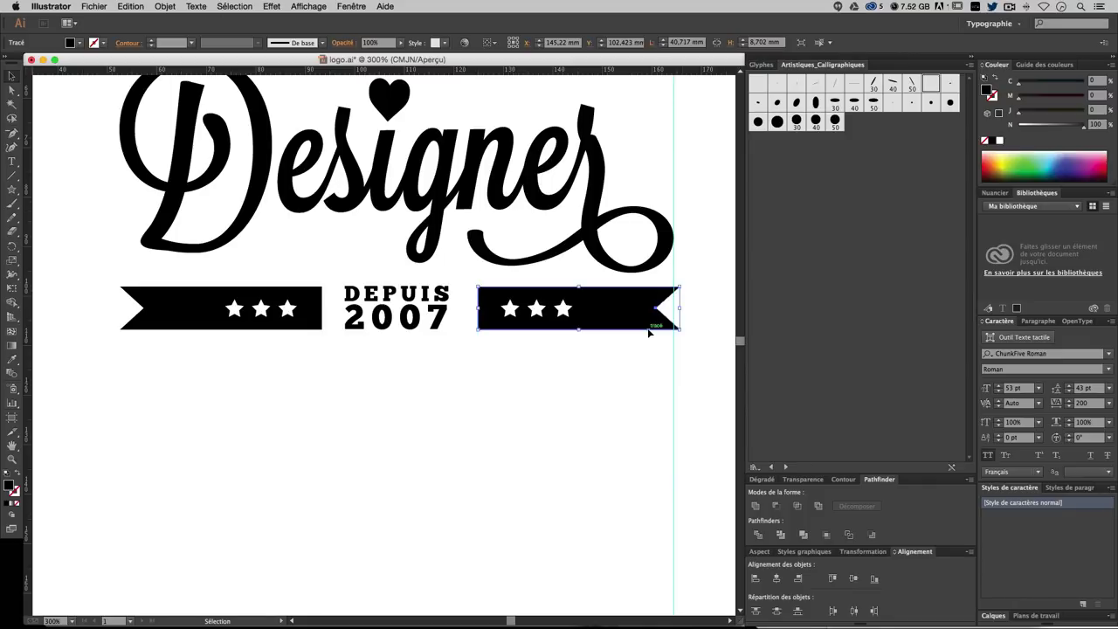
{"action": "left_click", "coordinate": [668, 390]}
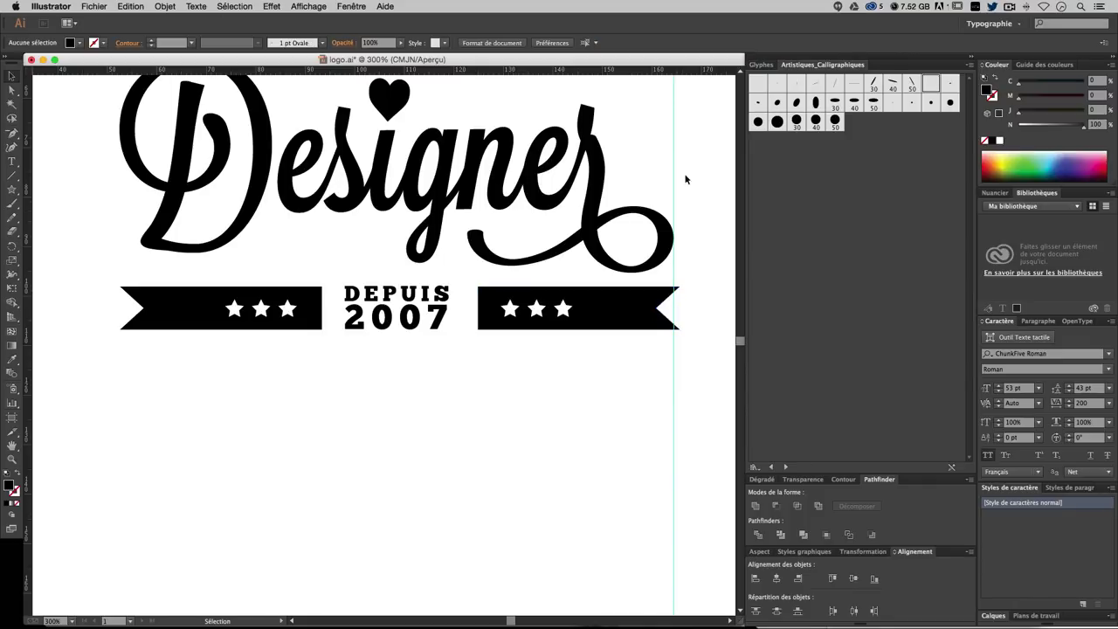
{"action": "left_click", "coordinate": [621, 327]}
{"action": "key", "text": "Left"}
{"action": "key", "text": "Left"}
{"action": "key", "text": "Left"}
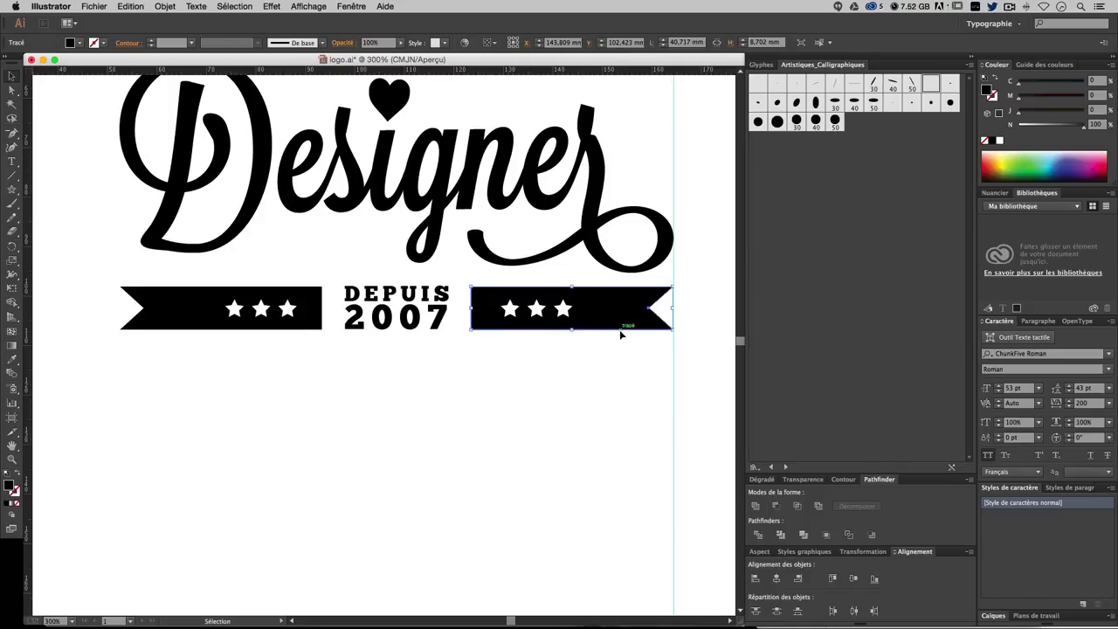
{"action": "left_click", "coordinate": [622, 359]}
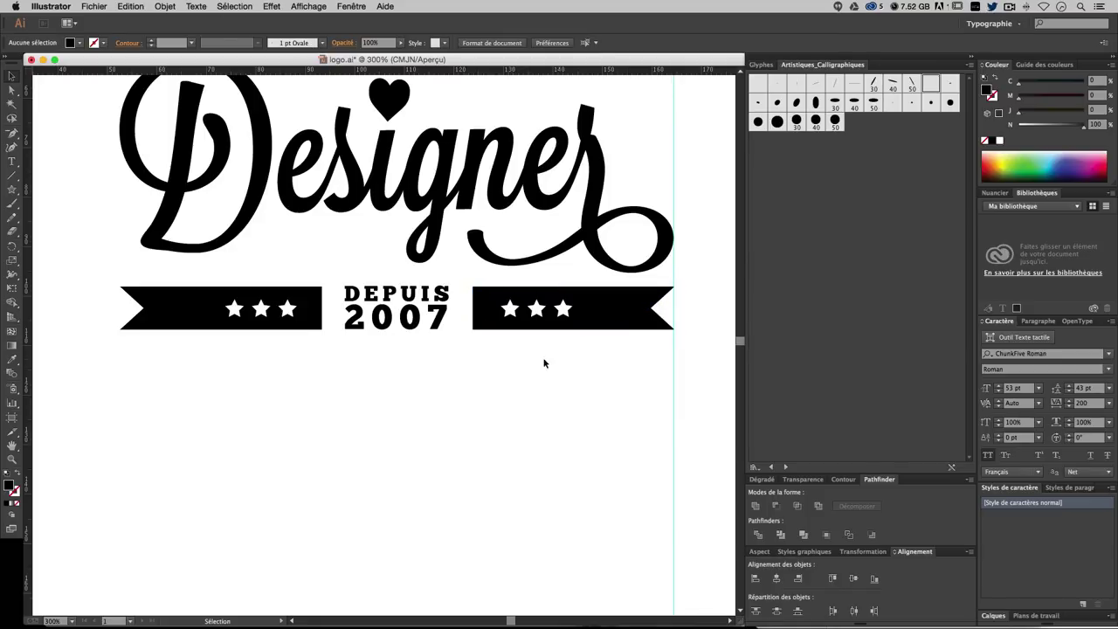
{"action": "left_click", "coordinate": [511, 311]}
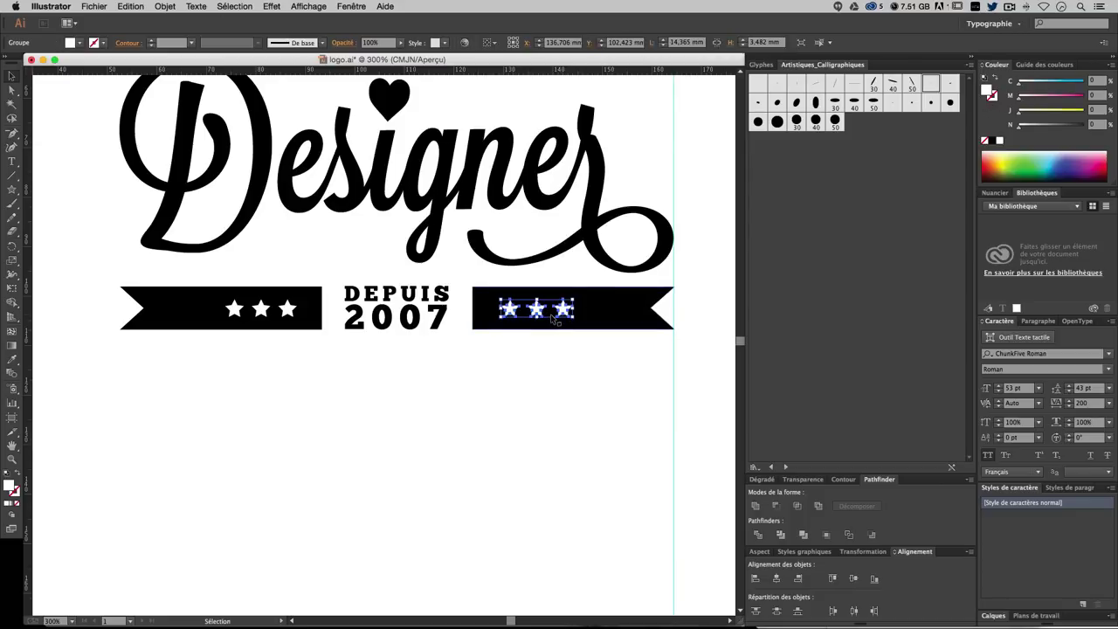
{"action": "left_click", "coordinate": [581, 445]}
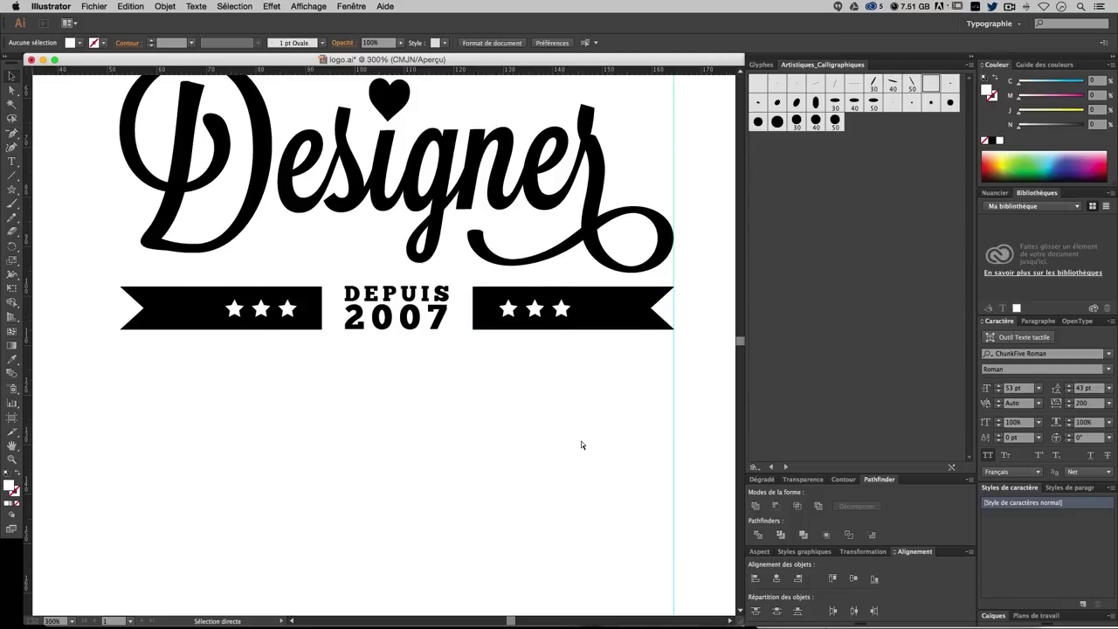
{"action": "key", "text": "super+minus"}
{"action": "key", "text": "super+minus"}
{"action": "key", "text": "super+plus"}
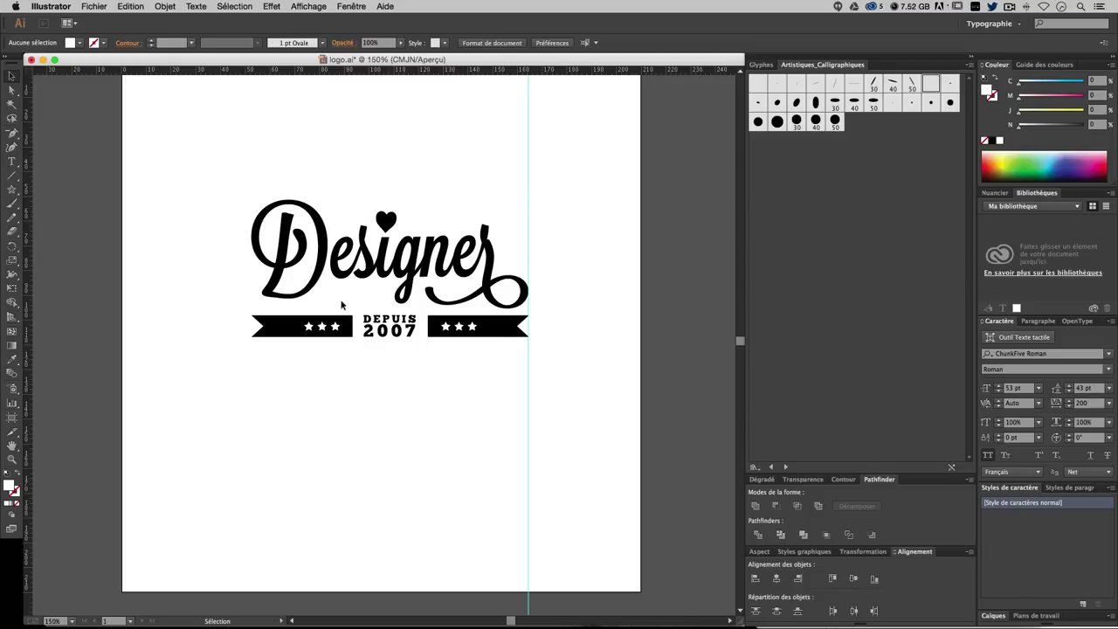
- Make both starred ribbons taller together
{"action": "left_click", "coordinate": [476, 327]}
{"action": "left_click", "coordinate": [317, 330], "text": "shift"}
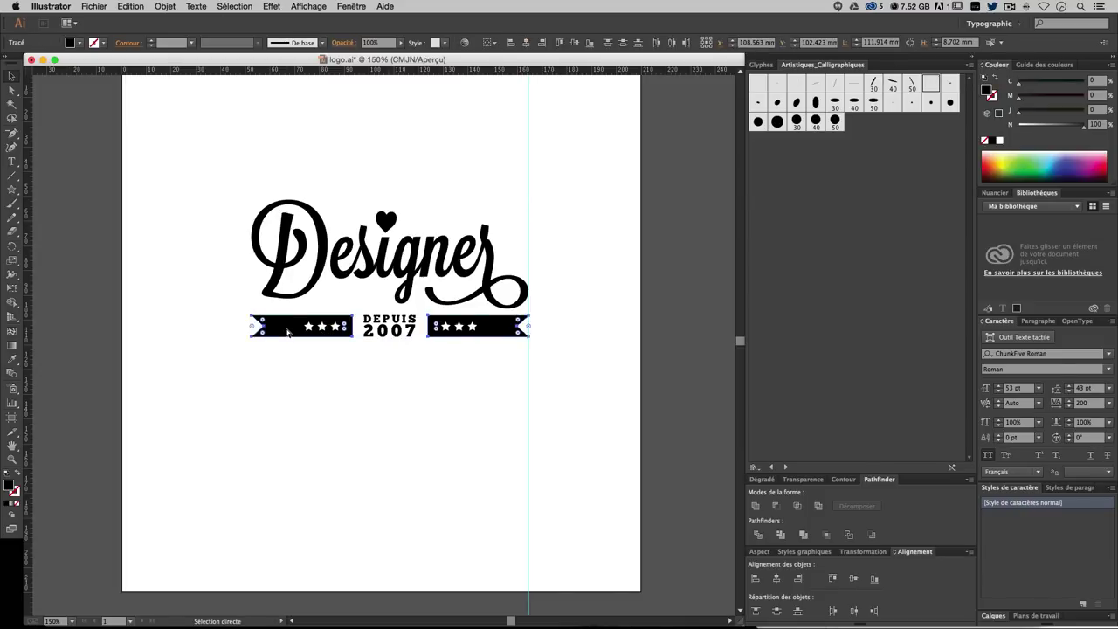
{"action": "key", "text": "super+plus"}
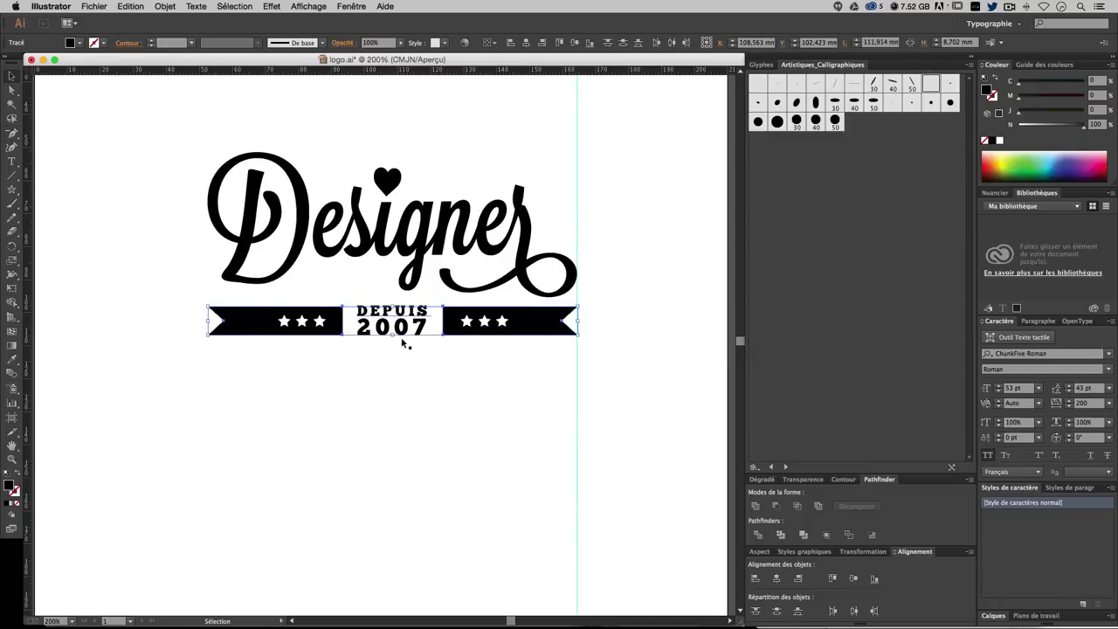
{"action": "left_click_drag", "start_coordinate": [393, 336], "coordinate": [392, 346]}
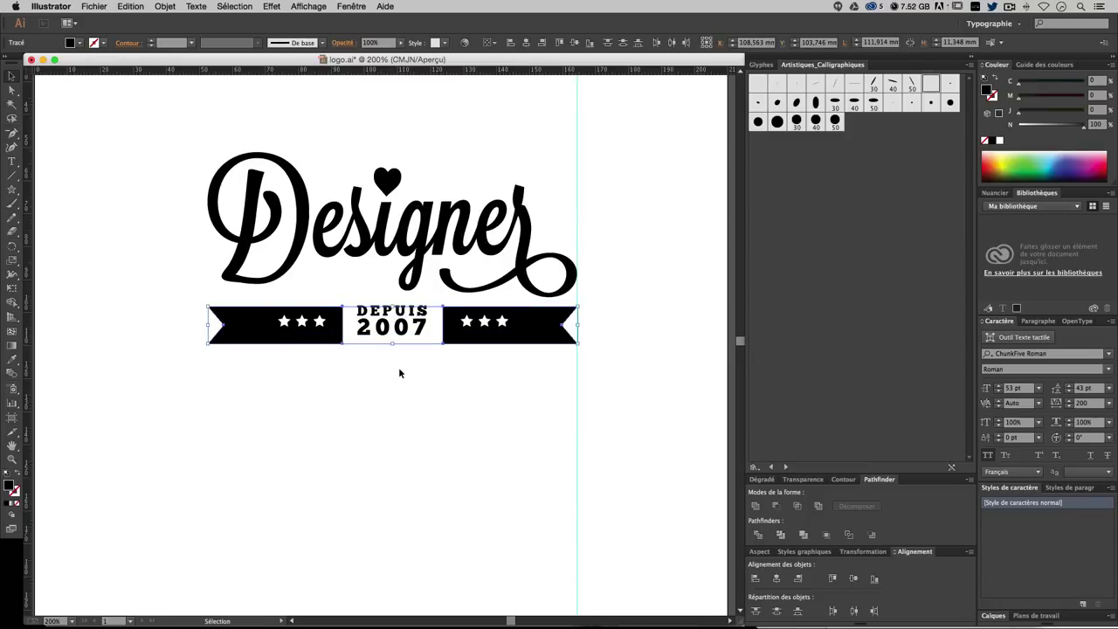
{"action": "left_click", "coordinate": [399, 367]}
{"action": "left_click", "coordinate": [410, 330]}
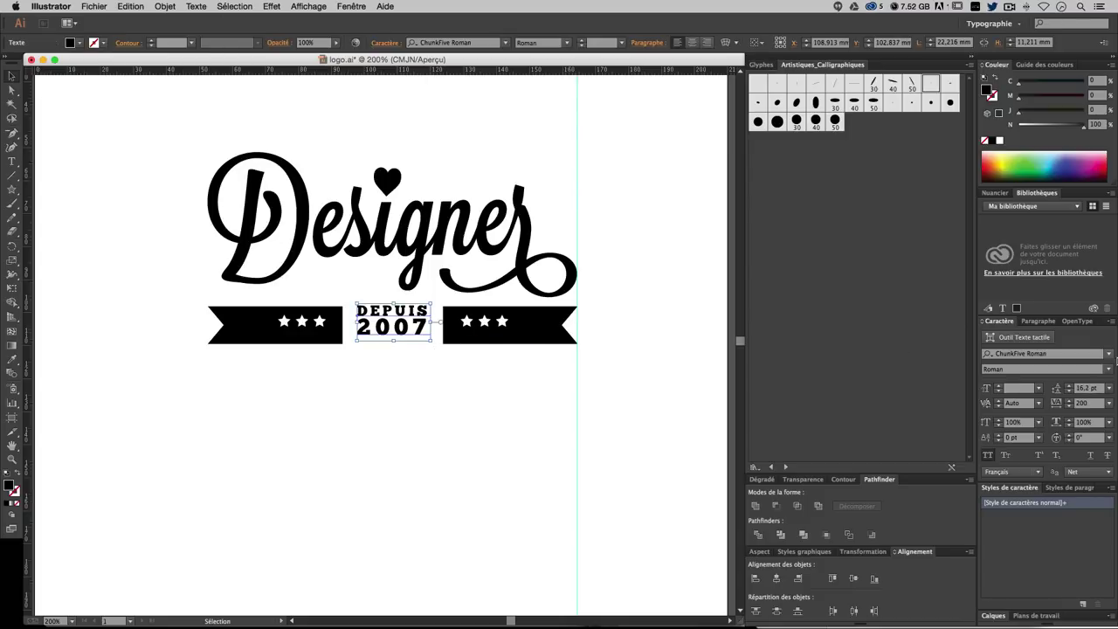
- Set DEPUIS 2007 tracking to 150 and enlarge the text slightly
{"action": "left_click", "coordinate": [1081, 402]}
{"action": "type", "text": "150"}
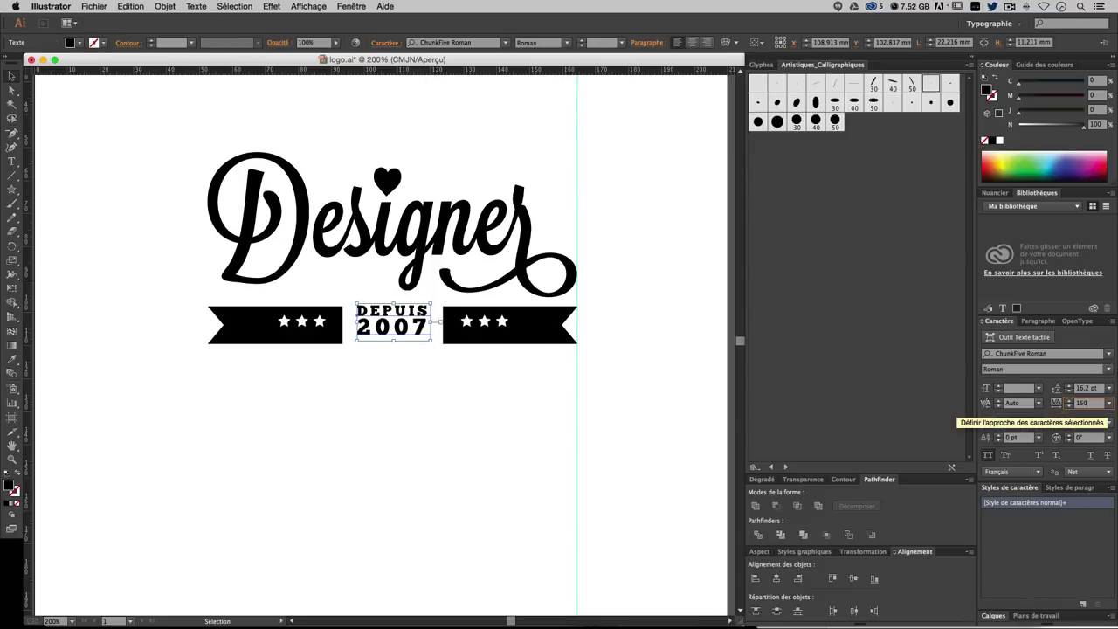
{"action": "key", "text": "Return"}
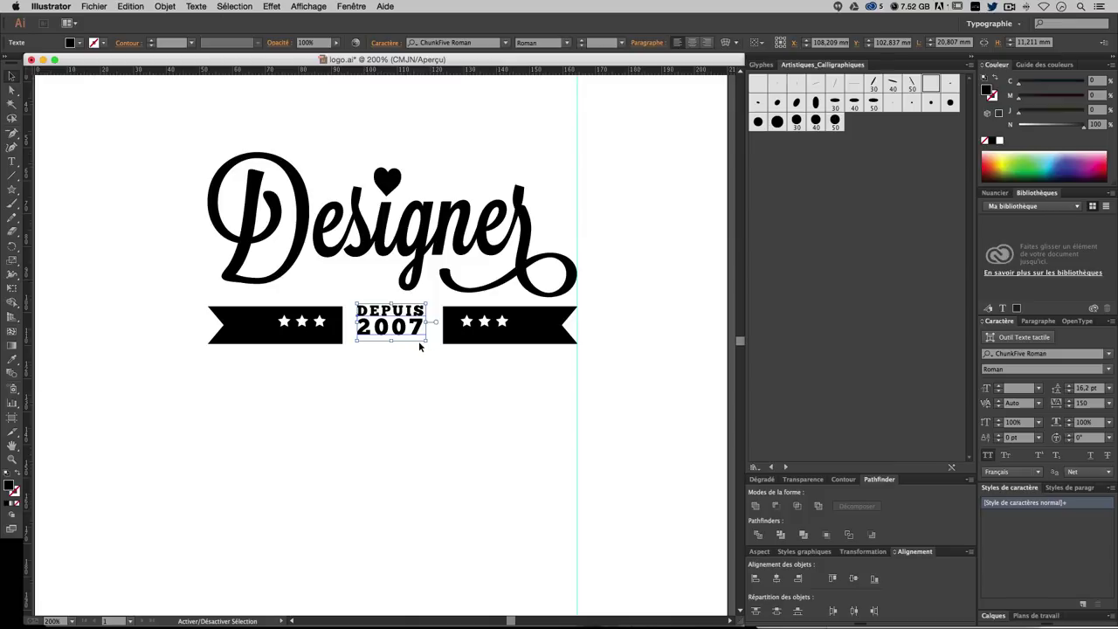
{"action": "left_click_drag", "start_coordinate": [427, 343], "coordinate": [447, 352]}
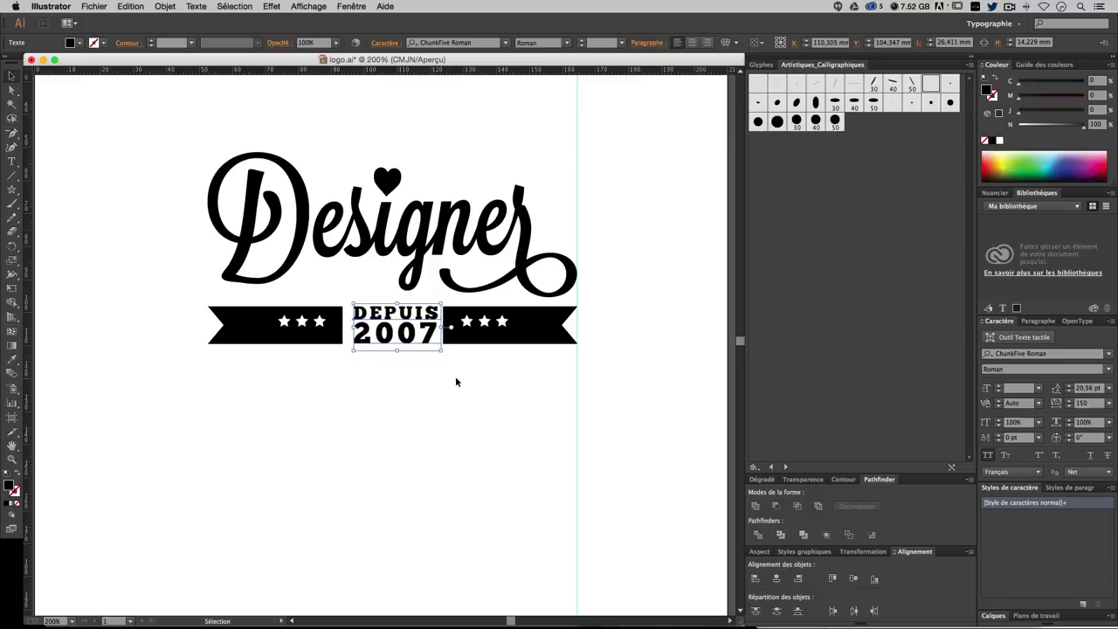
{"action": "left_click", "coordinate": [437, 389]}
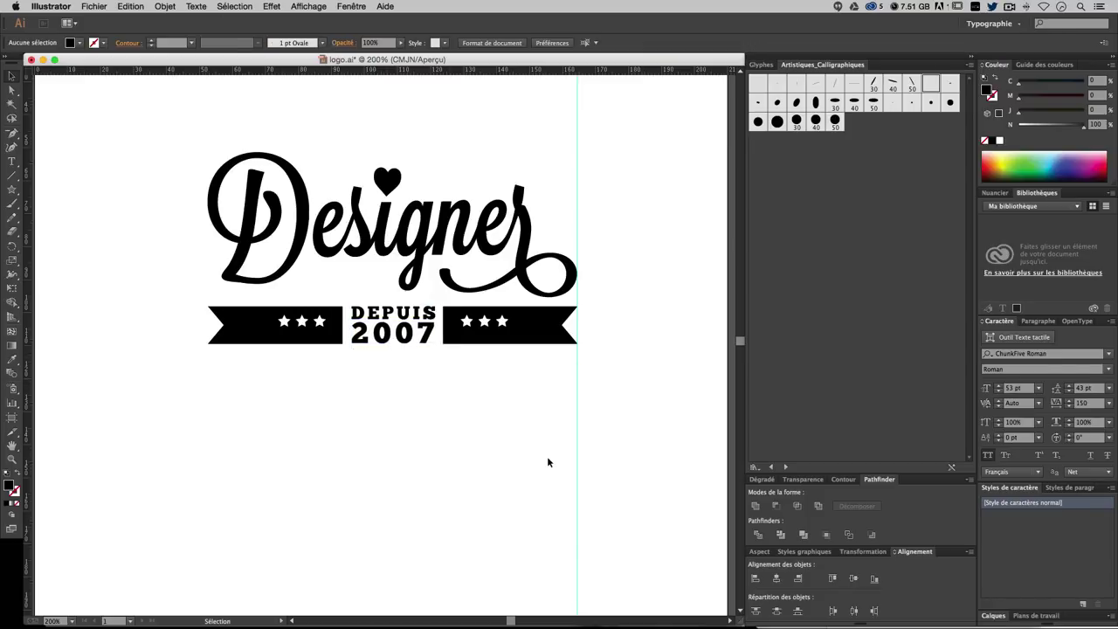
- Spread the star groups wider across both ribbons, shifting the right stars slightly left
{"action": "key", "text": "ctrl+plus"}
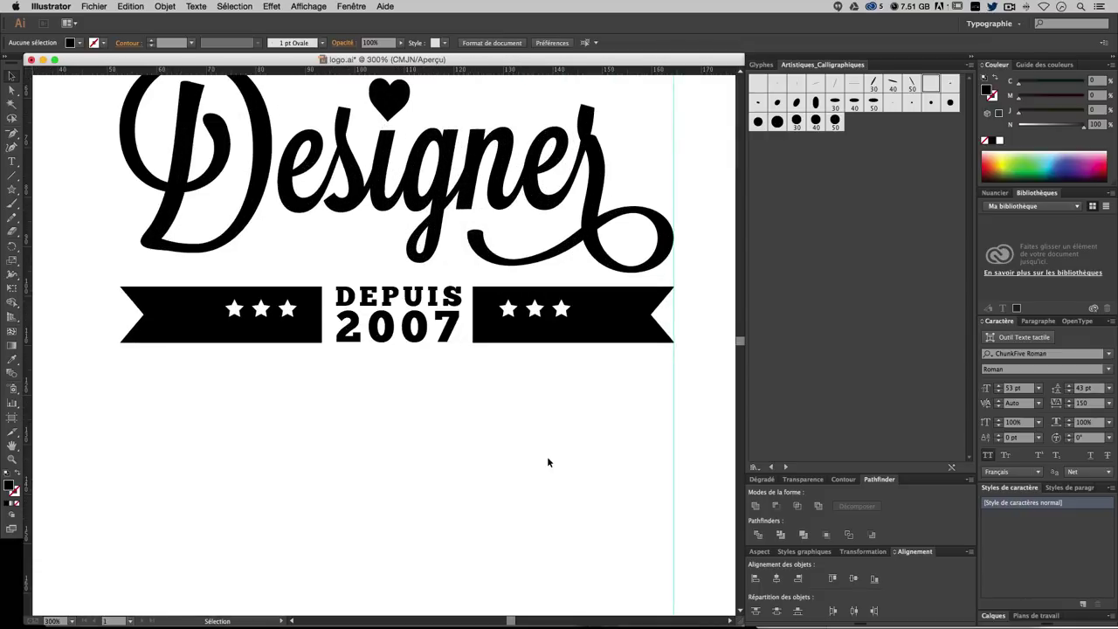
{"action": "left_click", "coordinate": [286, 308]}
{"action": "left_click", "coordinate": [568, 312], "text": "shift"}
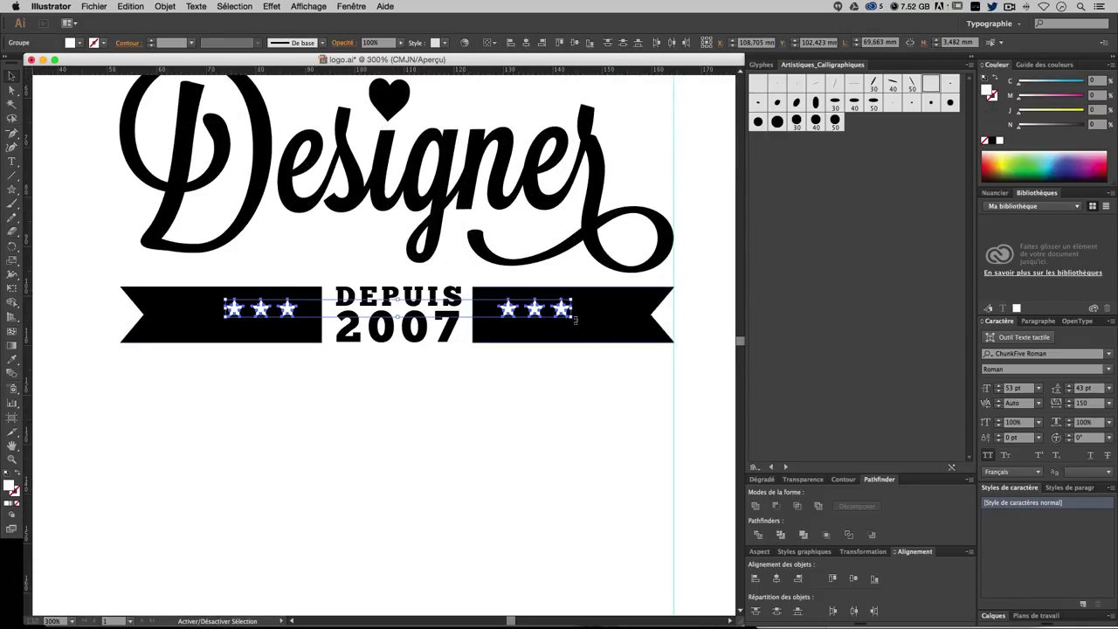
{"action": "left_click_drag", "start_coordinate": [572, 318], "coordinate": [605, 343]}
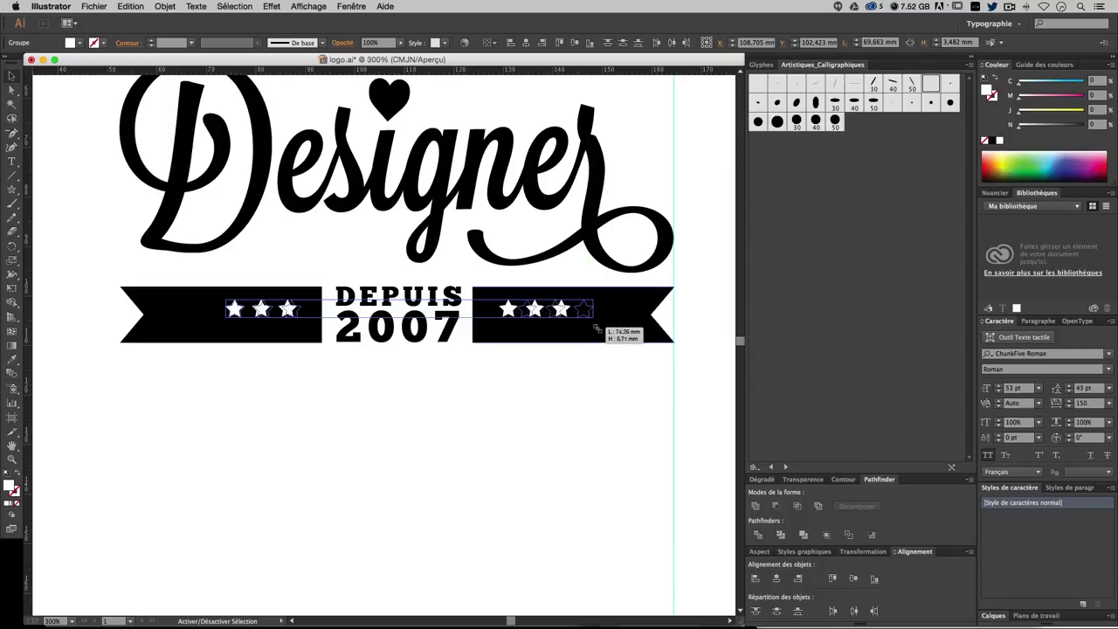
{"action": "left_click", "coordinate": [569, 397]}
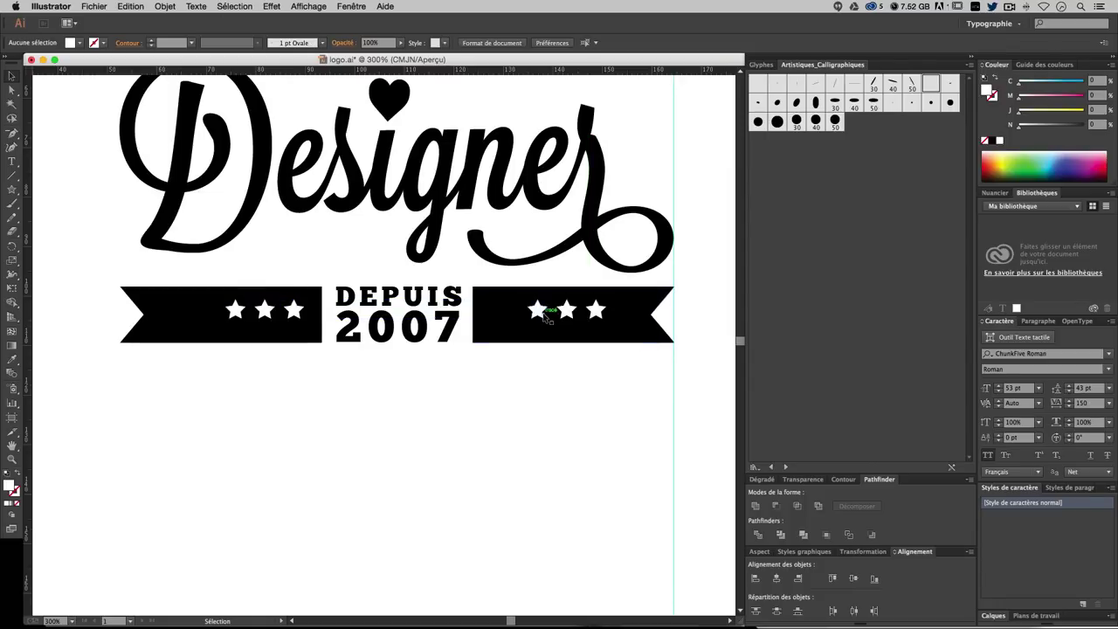
{"action": "left_click", "coordinate": [277, 314]}
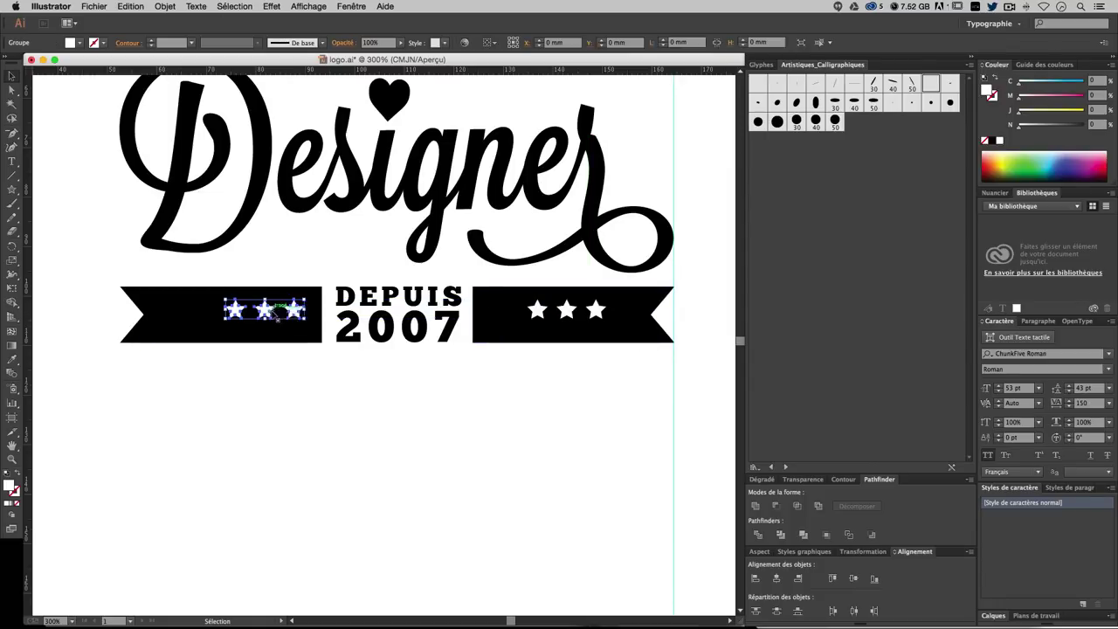
{"action": "left_click", "coordinate": [511, 384]}
{"action": "left_click_drag", "start_coordinate": [538, 317], "coordinate": [510, 322]}
{"action": "left_click", "coordinate": [560, 450]}
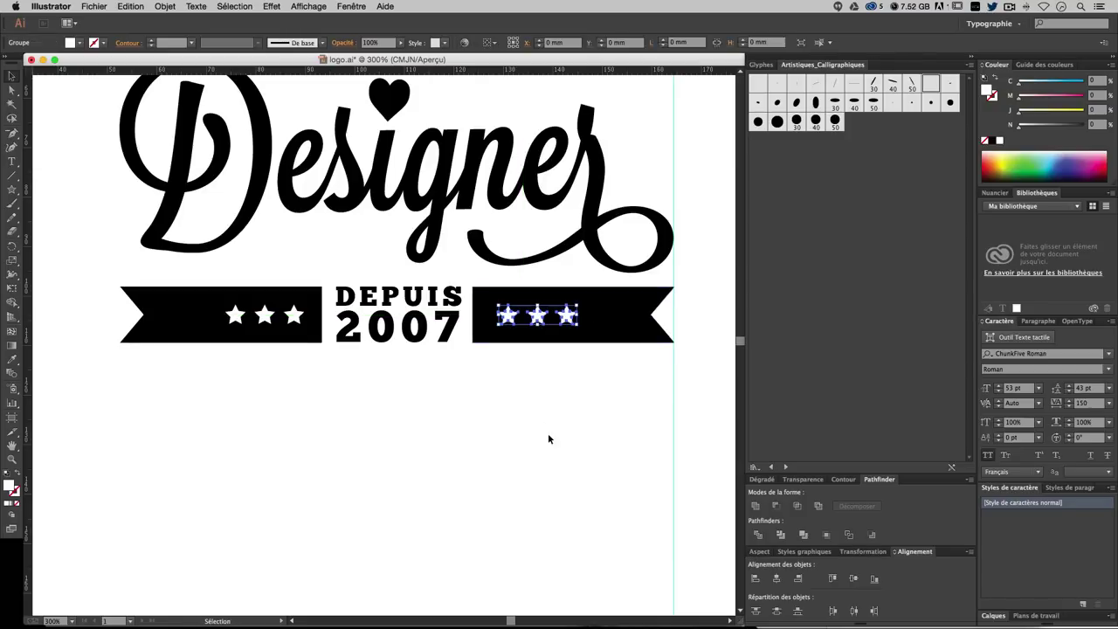
{"action": "key", "text": "a"}
- Pull a new horizontal guide from the top ruler
{"action": "key", "text": "ctrl+minus"}
{"action": "key", "text": "ctrl+minus"}
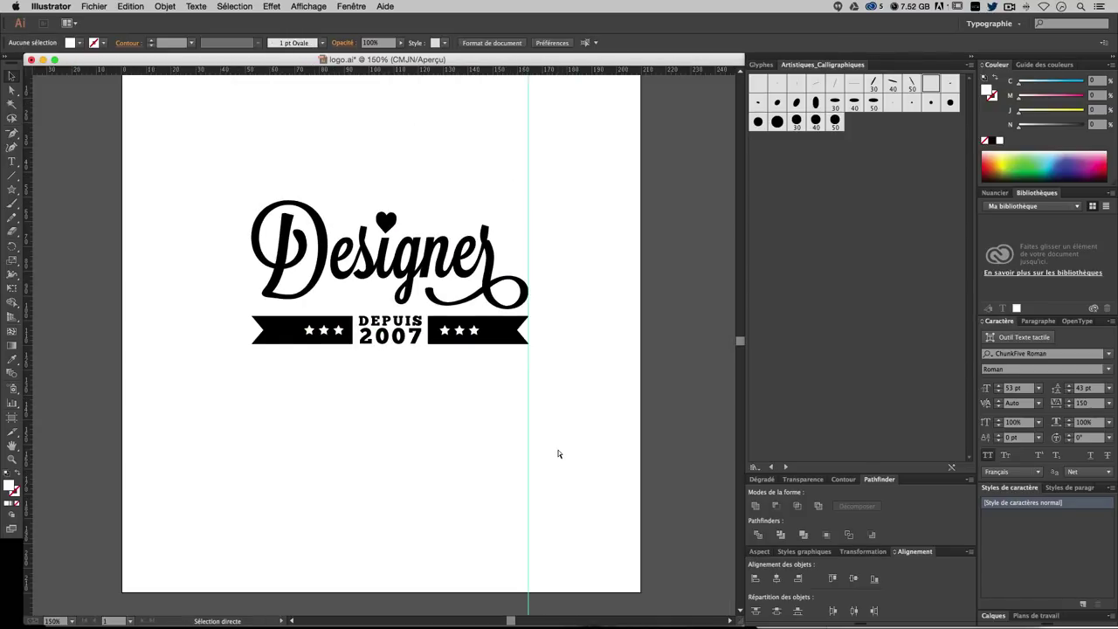
{"action": "key", "text": "ctrl+plus"}
{"action": "key", "text": "ctrl+plus"}
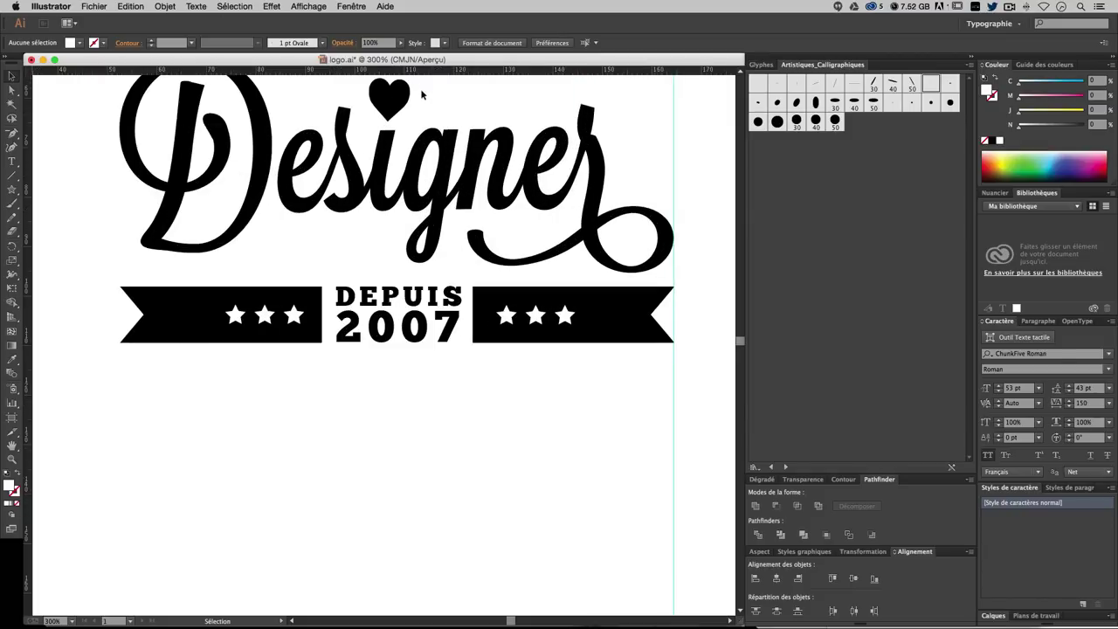
{"action": "mouse_move", "coordinate": [423, 69]}
{"action": "left_mouse_down"}
{"action": "mouse_move", "coordinate": [426, 325]}
{"action": "mouse_move", "coordinate": [418, 4]}
{"action": "left_mouse_up"}
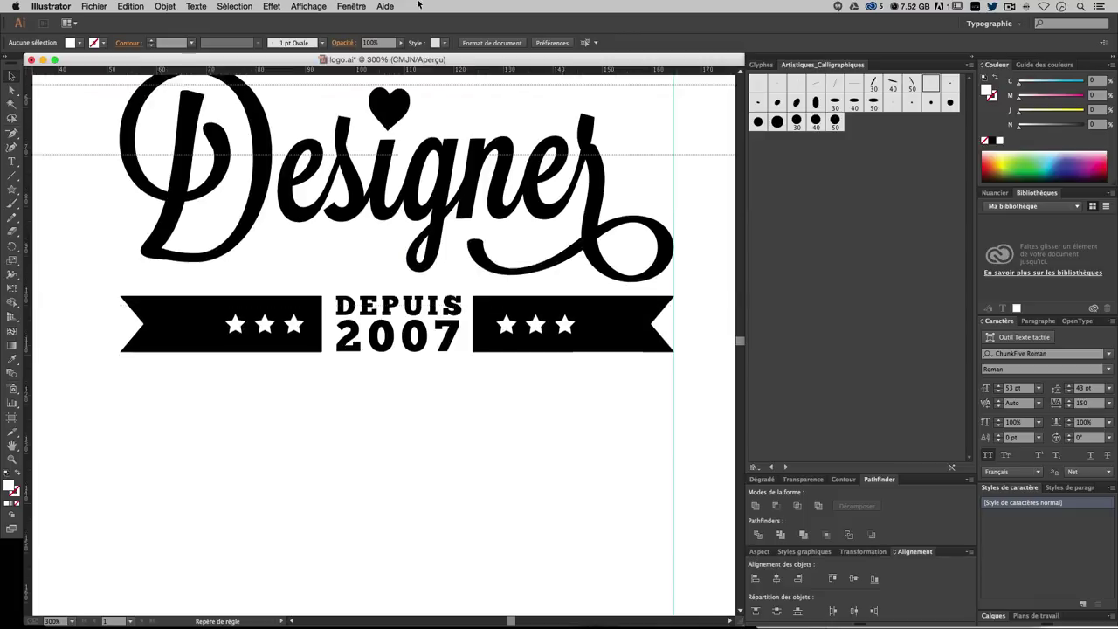
{"action": "key", "text": "ctrl+minus"}
{"action": "key", "text": "ctrl+minus"}
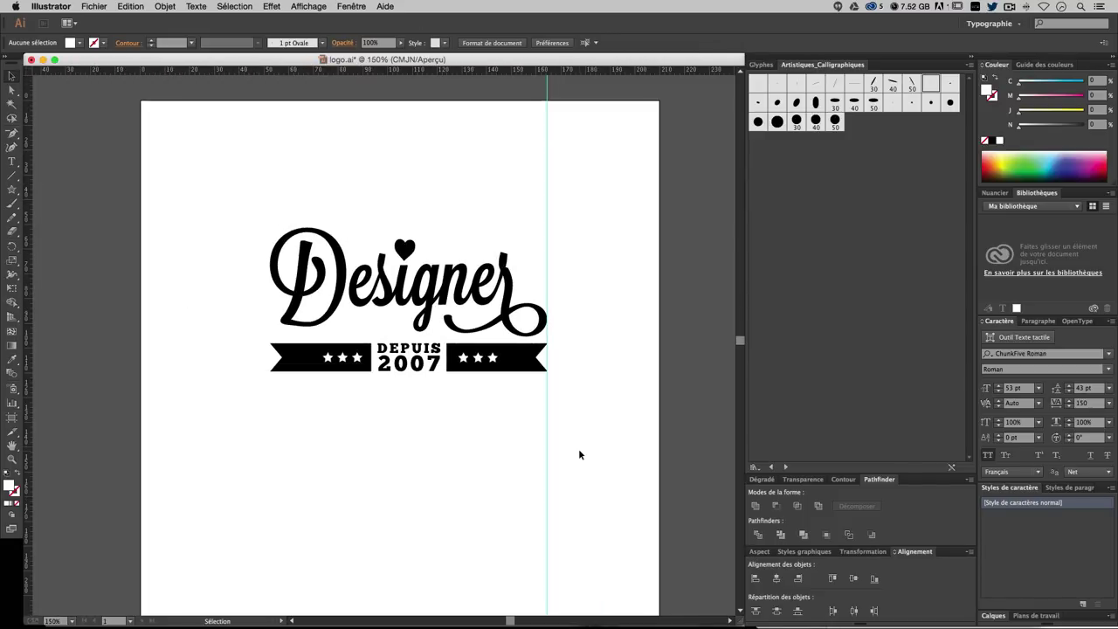
{"action": "scroll", "coordinate": [489, 402], "scroll_direction": "down", "scroll_amount": 3}
{"action": "scroll", "coordinate": [422, 397], "scroll_direction": "right", "scroll_amount": 1}
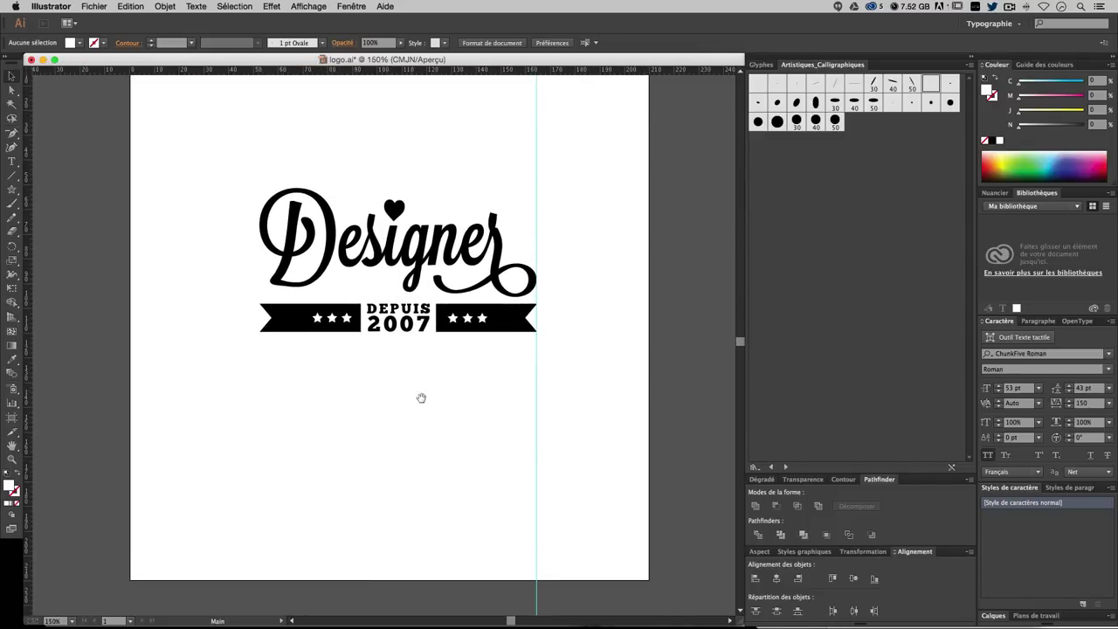
- Type TEAM8 below the logo and set it in LondonBetween with 100 tracking
{"action": "left_click", "coordinate": [13, 172]}
{"action": "left_click", "coordinate": [262, 360]}
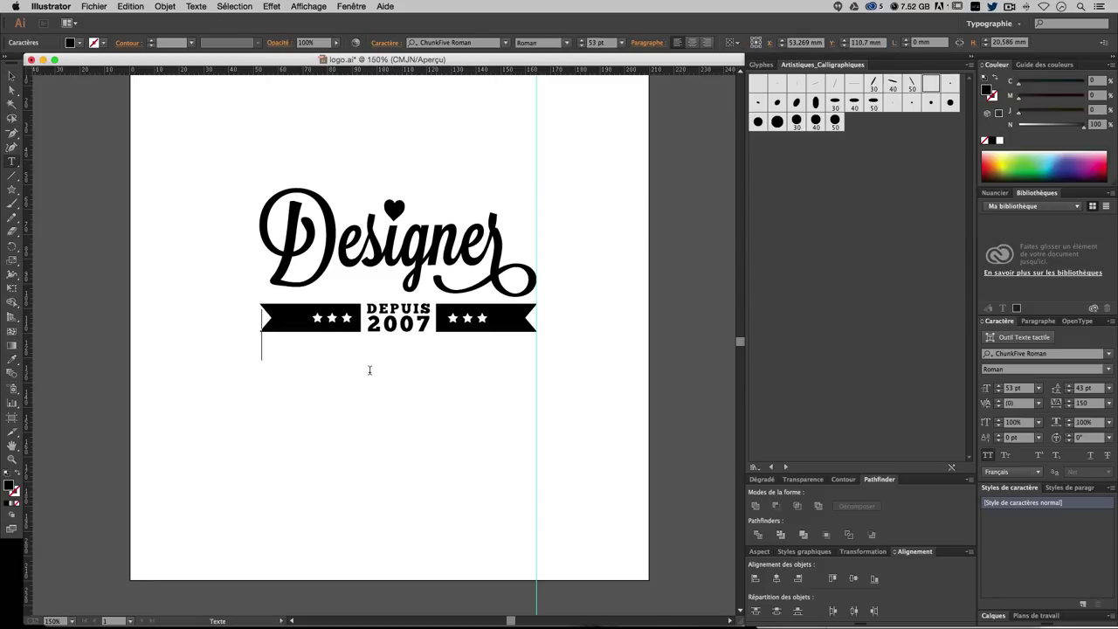
{"action": "type", "text": "TEAM8"}
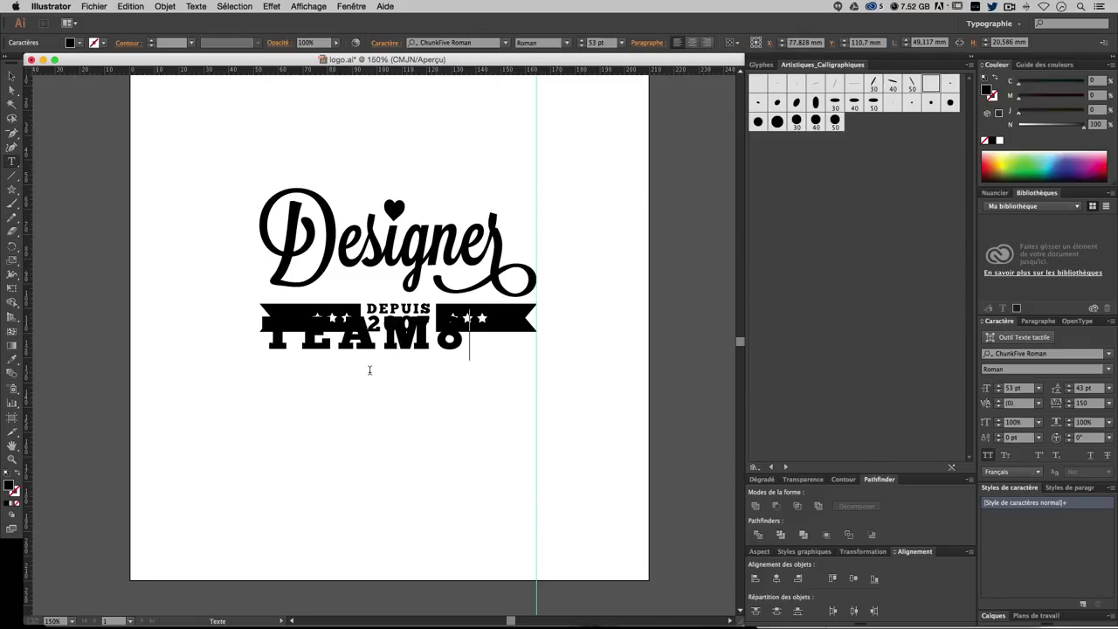
{"action": "key", "text": "super+a"}
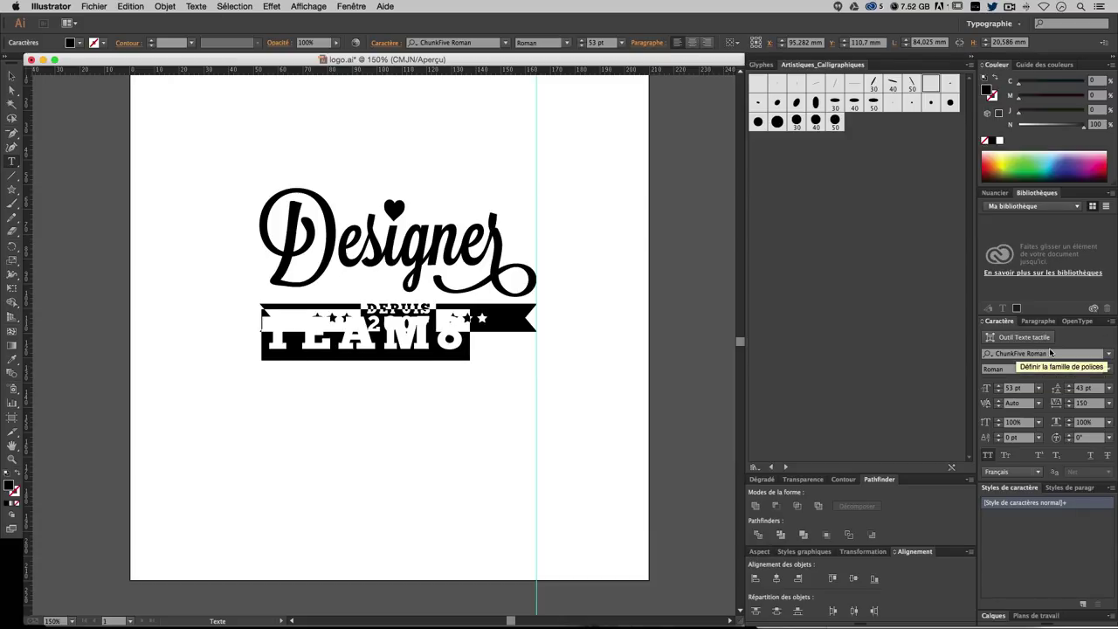
{"action": "left_click", "coordinate": [1055, 353]}
{"action": "type", "text": "lo"}
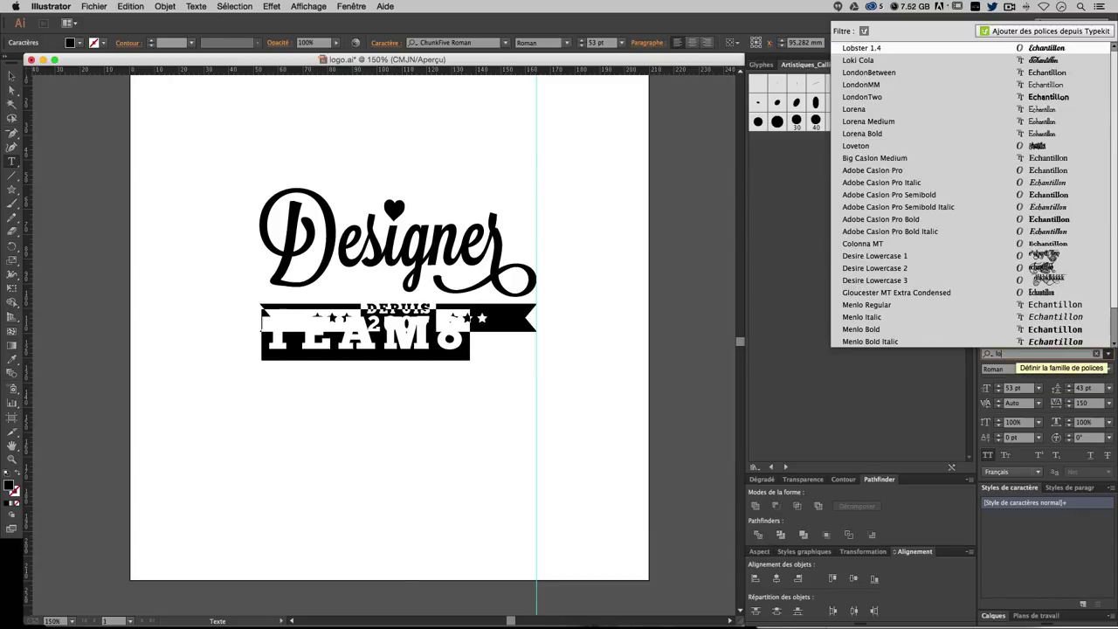
{"action": "type", "text": "n"}
{"action": "key", "text": "Return"}
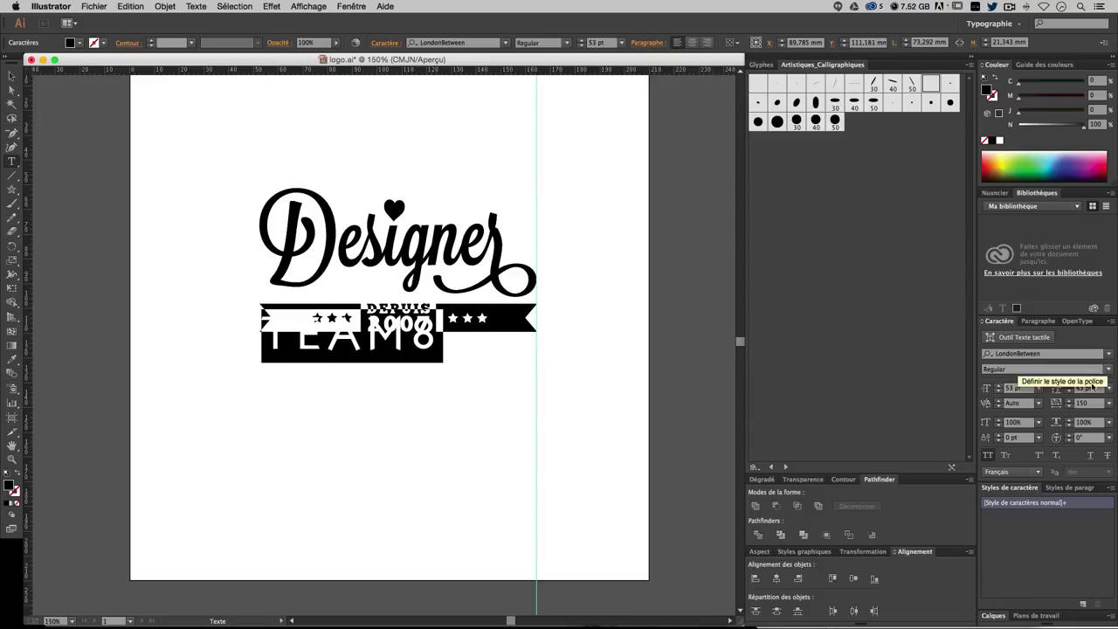
{"action": "key", "text": "Tab"}
{"action": "key", "text": "Tab"}
{"action": "key", "text": "Tab"}
{"action": "key", "text": "Tab"}
{"action": "key", "text": "Tab"}
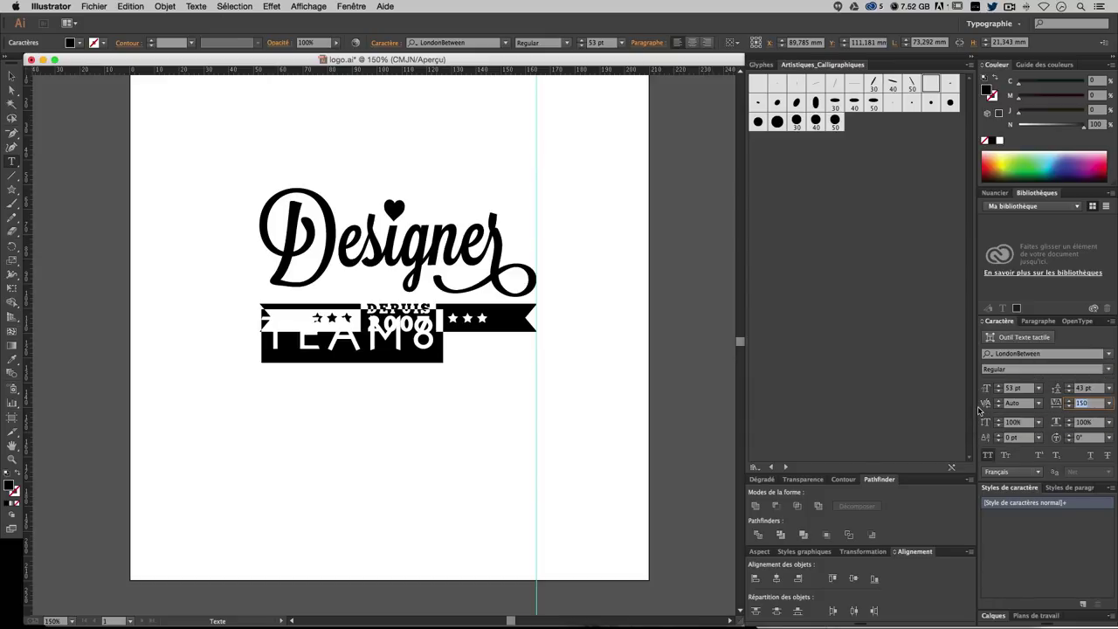
{"action": "type", "text": "0"}
{"action": "key", "text": "Return"}
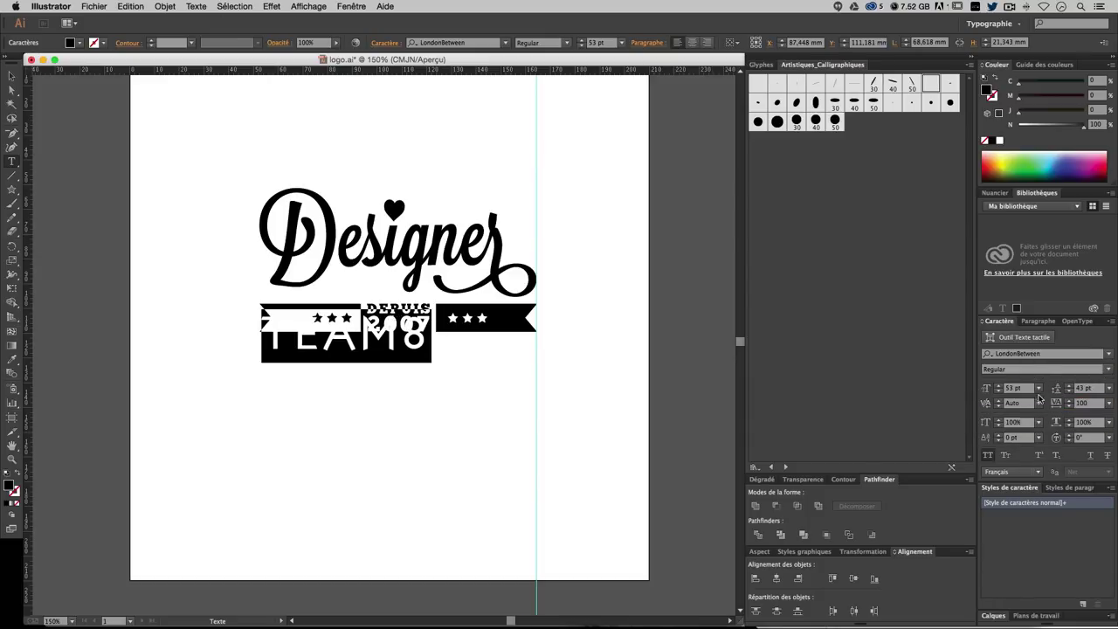
- Change the TEAM8 font size to 20 pt
{"action": "left_click", "coordinate": [1013, 388]}
{"action": "type", "text": "30"}
{"action": "key", "text": "Return"}
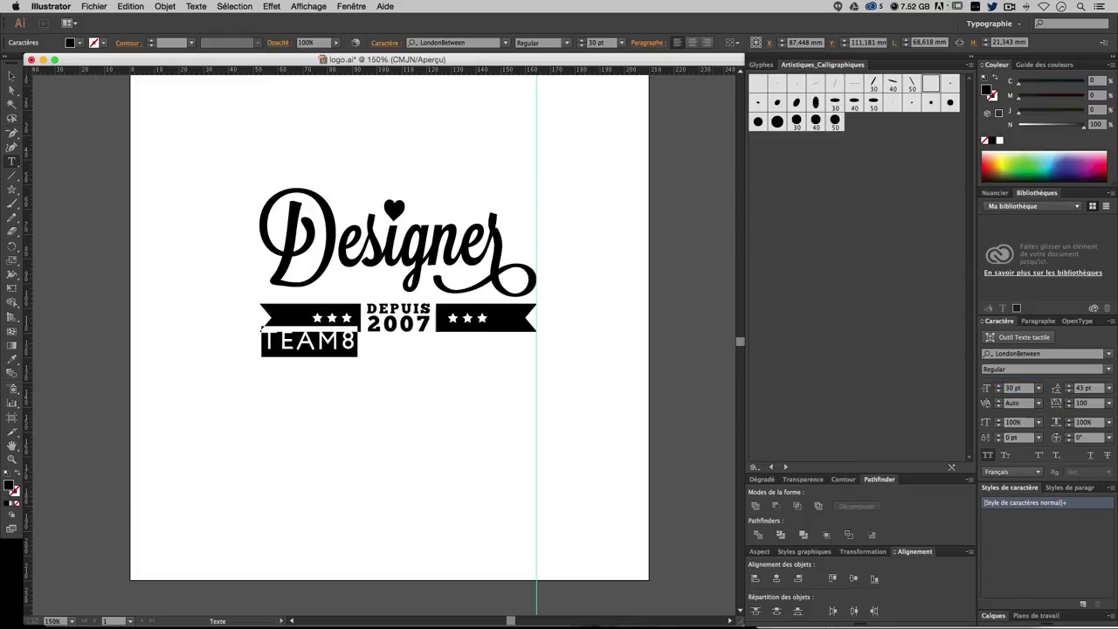
{"action": "type", "text": "20"}
{"action": "key", "text": "Return"}
- Complete the tagline text as 'TEAM8 - GRAPHISME & WEBDESIGN'
{"action": "left_click", "coordinate": [339, 347]}
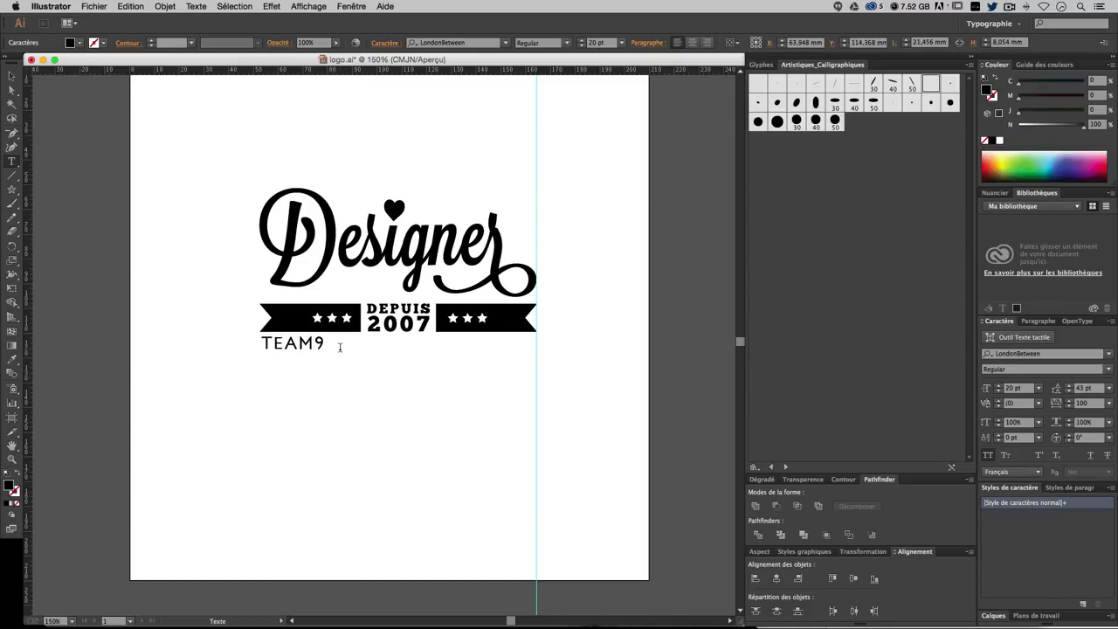
{"action": "type", "text": "8 - "}
{"action": "type", "text": "RZPHI"}
{"action": "key", "text": "BackSpace"}
{"action": "key", "text": "BackSpace"}
{"action": "key", "text": "BackSpace"}
{"action": "type", "text": "SME & "}
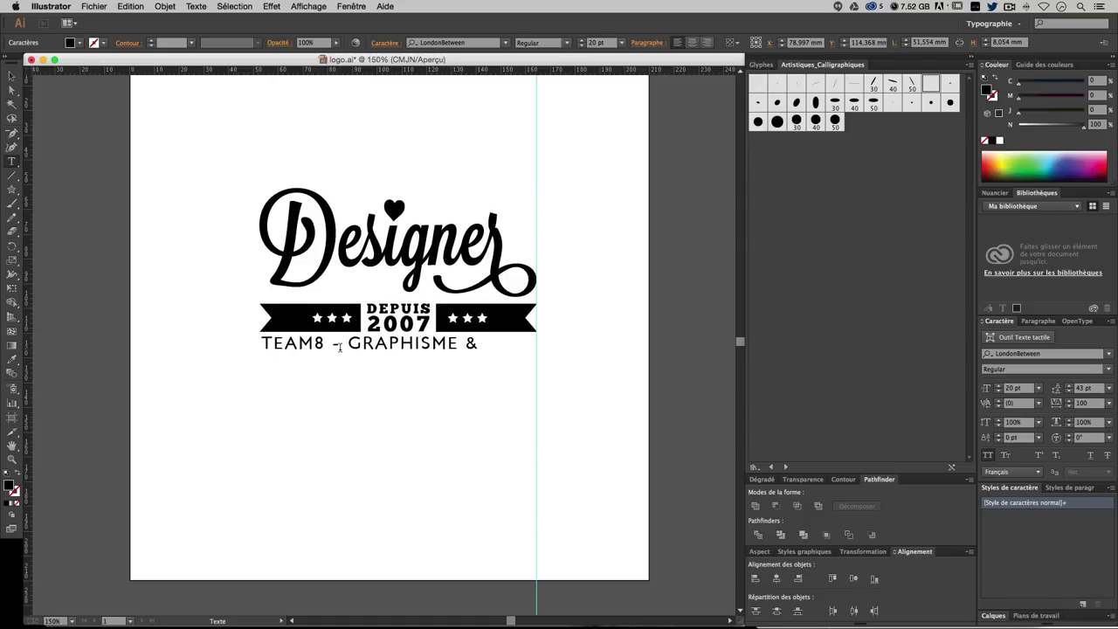
{"action": "type", "text": "WEBDESIGN"}
- Set the whole tagline to tracking 50 and 17 pt
{"action": "key", "text": "ctrl+a"}
{"action": "left_click", "coordinate": [1079, 402]}
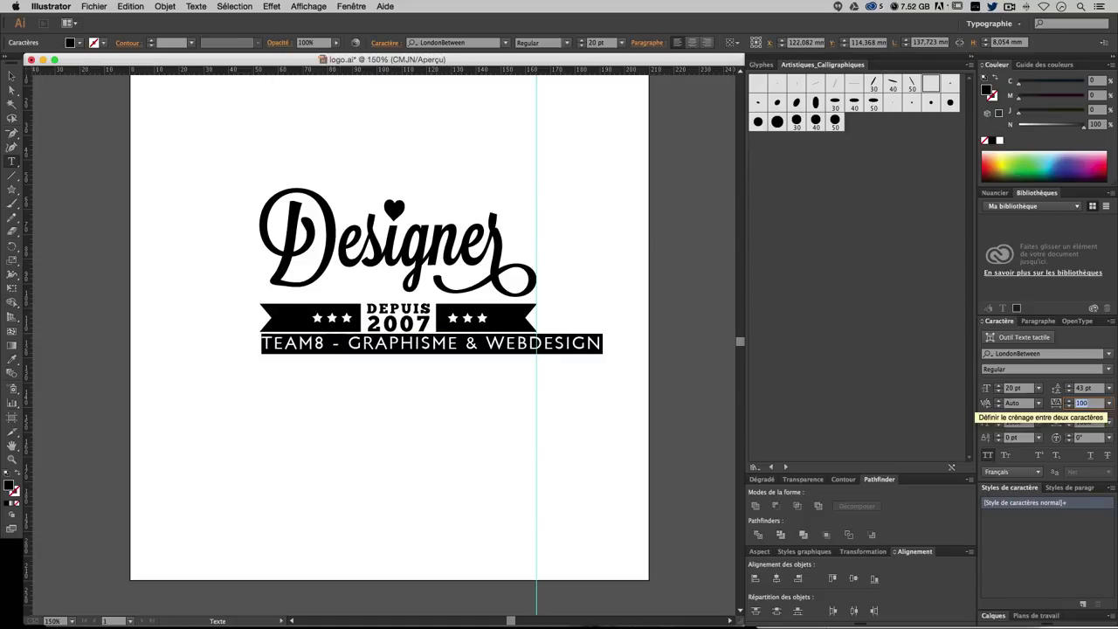
{"action": "type", "text": "50"}
{"action": "key", "text": "Return"}
{"action": "left_click", "coordinate": [1013, 388]}
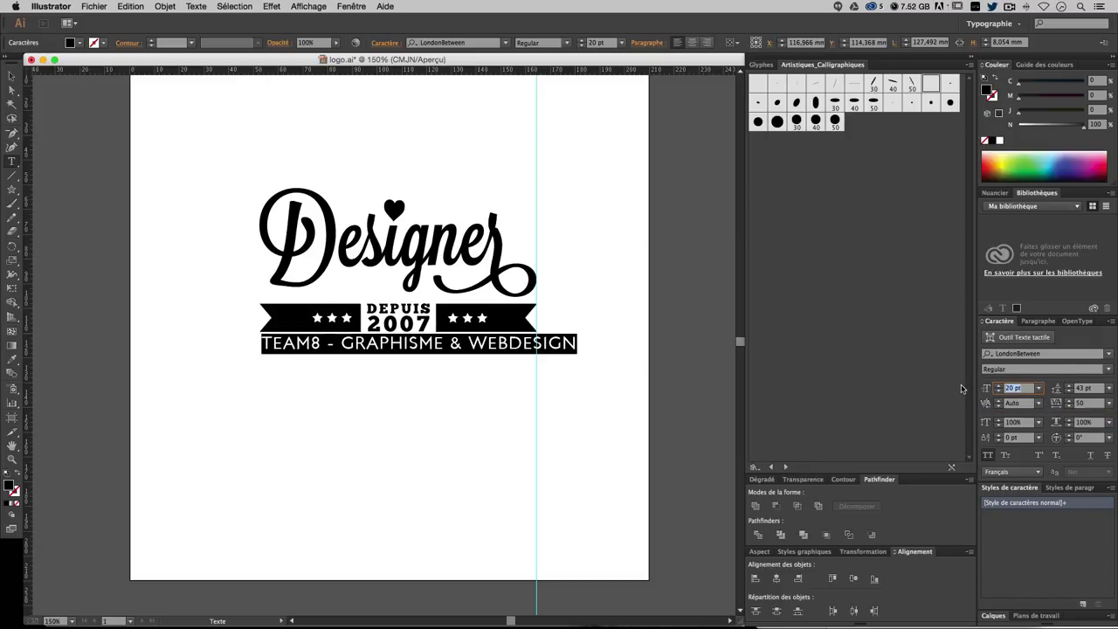
{"action": "type", "text": "15"}
{"action": "key", "text": "Return"}
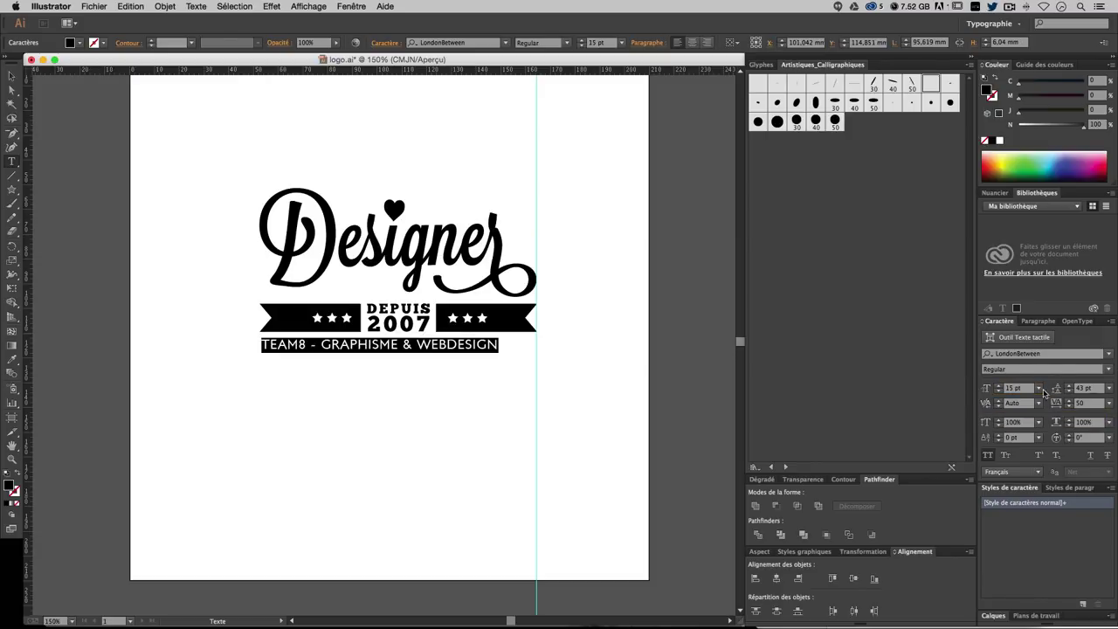
{"action": "left_click", "coordinate": [1013, 388]}
{"action": "type", "text": "18"}
{"action": "key", "text": "Return"}
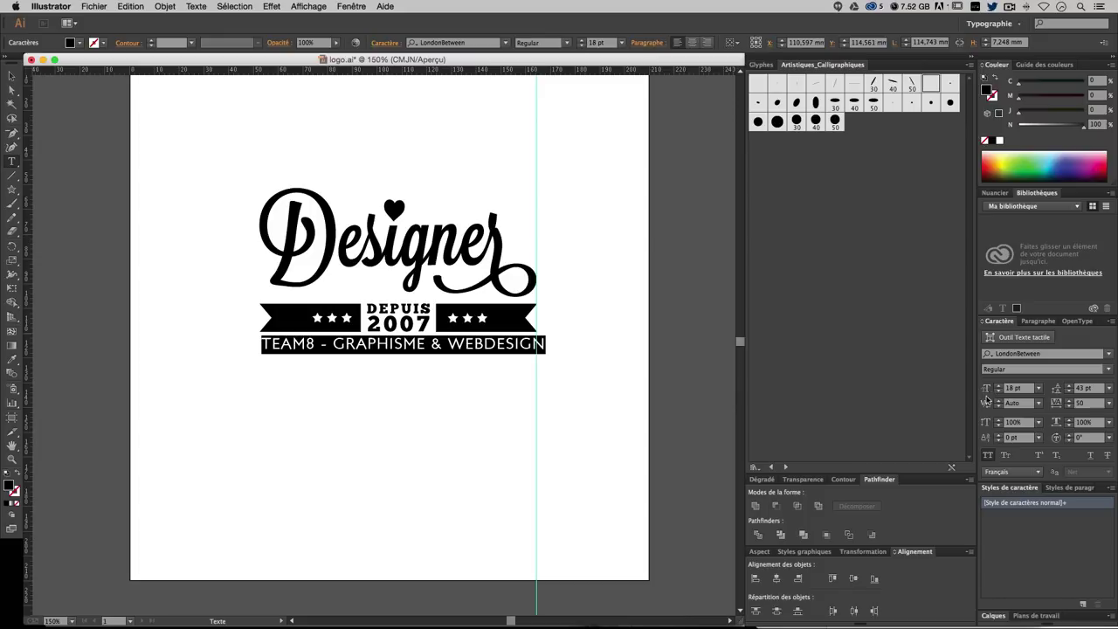
{"action": "type", "text": "17"}
{"action": "key", "text": "Return"}
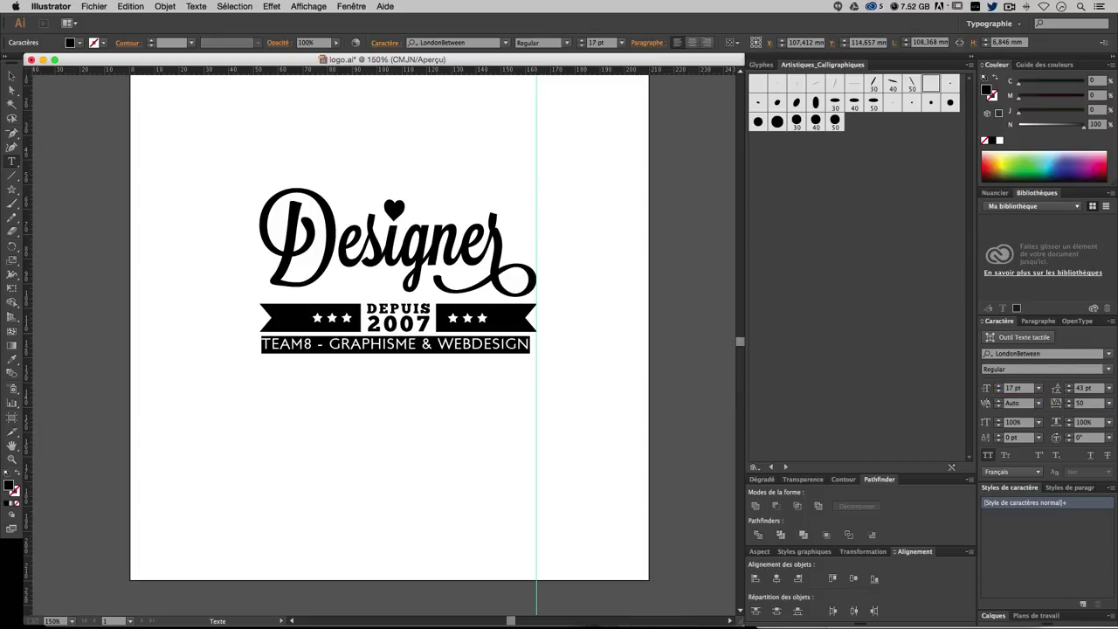
{"action": "left_click", "coordinate": [12, 76]}
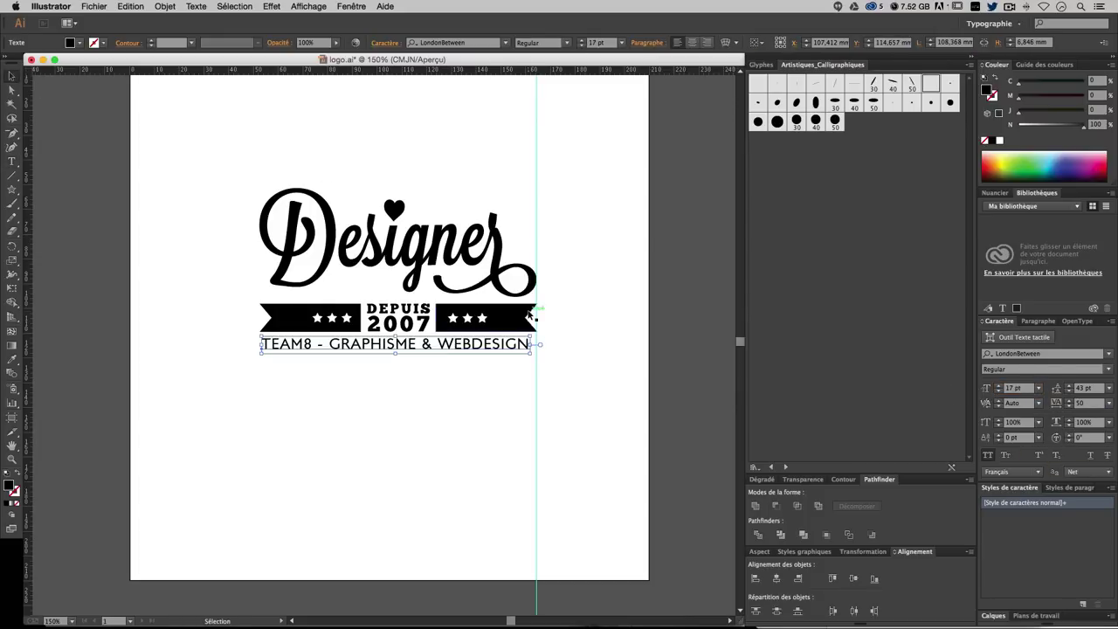
- Try stretching the tagline to ribbon width, then undo the stretch
{"action": "key", "text": "super+plus"}
{"action": "key", "text": "super+plus"}
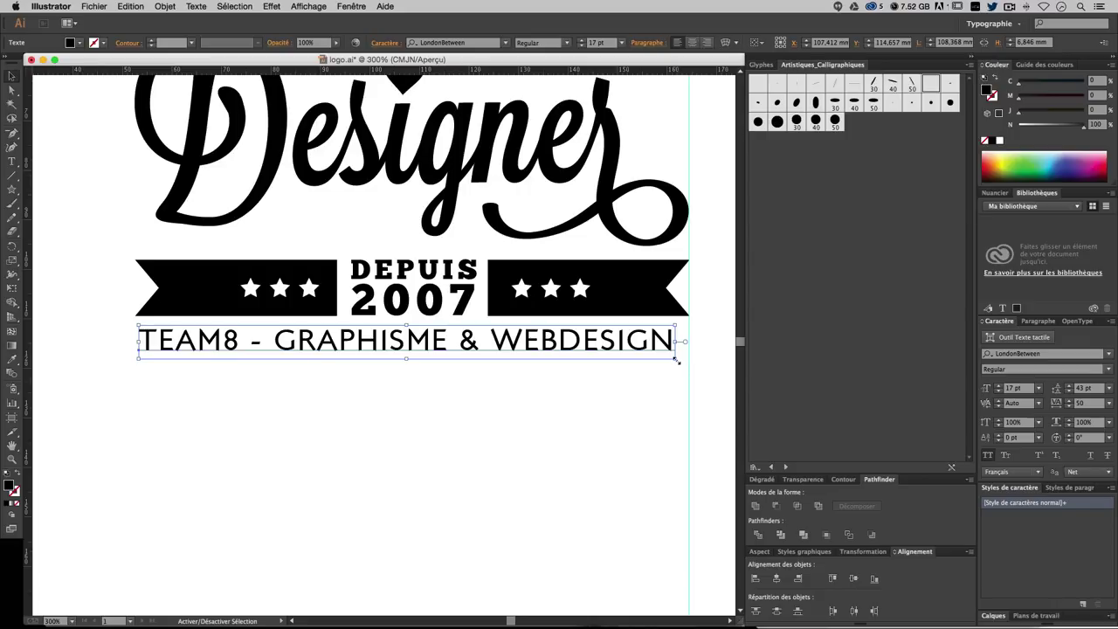
{"action": "left_click_drag", "start_coordinate": [677, 360], "coordinate": [689, 359]}
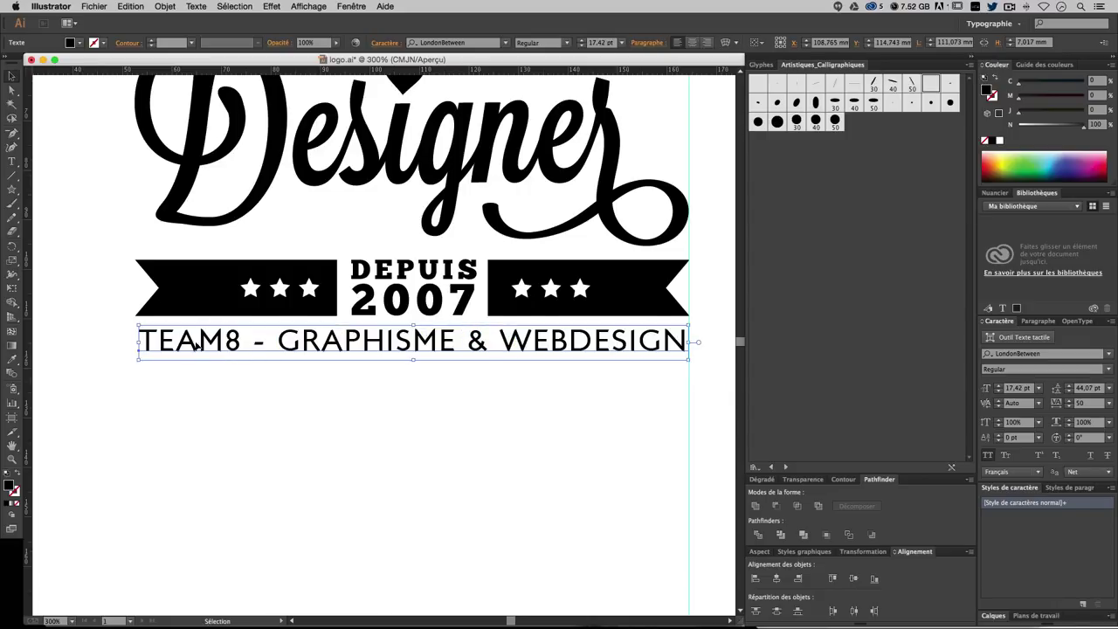
{"action": "key", "text": "super+z"}
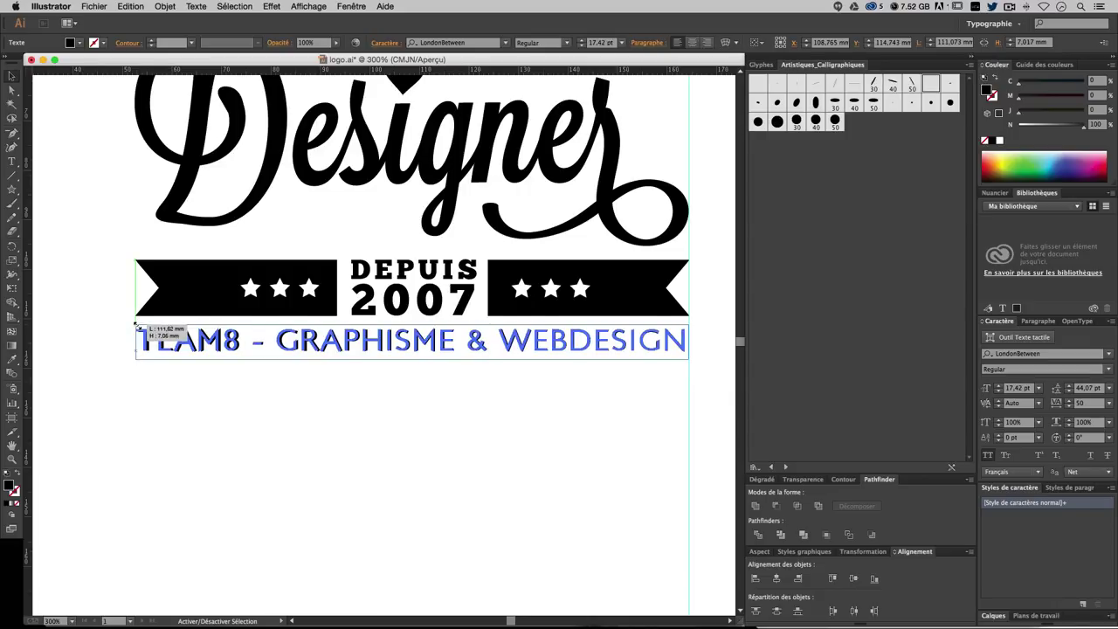
{"action": "left_click", "coordinate": [294, 450]}
{"action": "key", "text": "super+minus"}
{"action": "key", "text": "super+minus"}
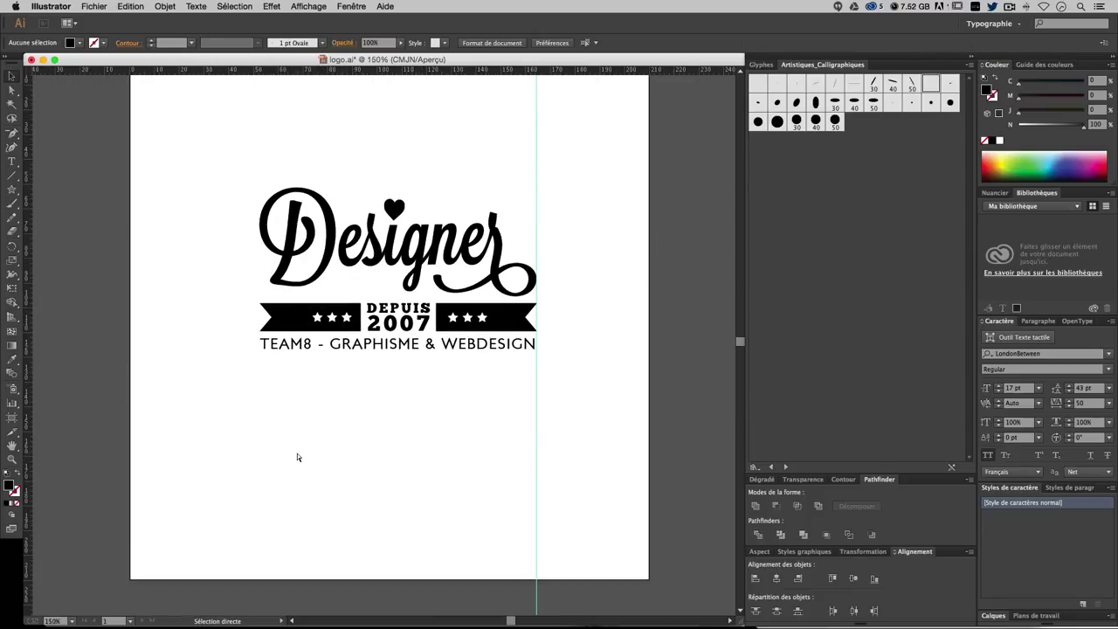
- Nudge the tagline slightly lower beneath the ribbons
{"action": "key", "text": "v"}
{"action": "left_click", "coordinate": [465, 344]}
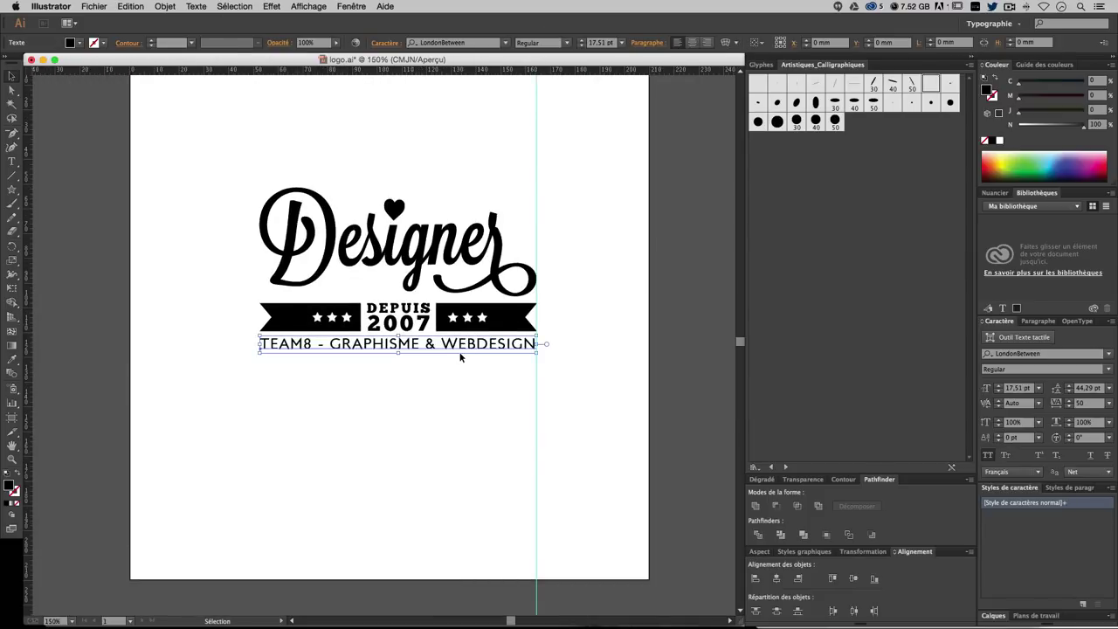
{"action": "key", "text": "Down"}
{"action": "key", "text": "Down"}
{"action": "key", "text": "Down"}
{"action": "left_click", "coordinate": [456, 418]}
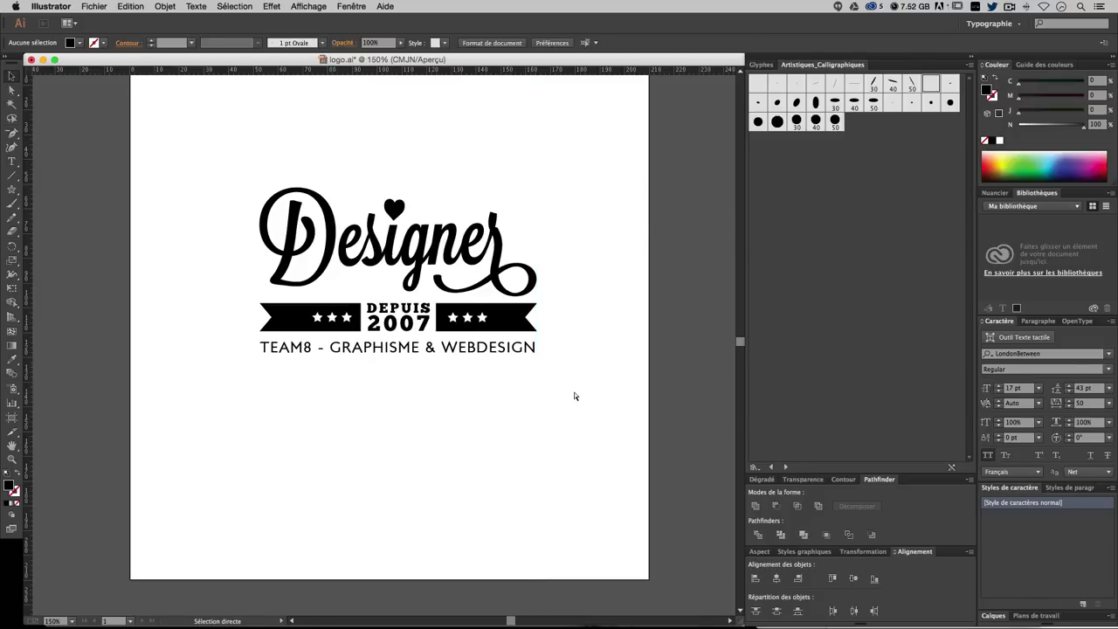
{"action": "key", "text": "super+minus"}
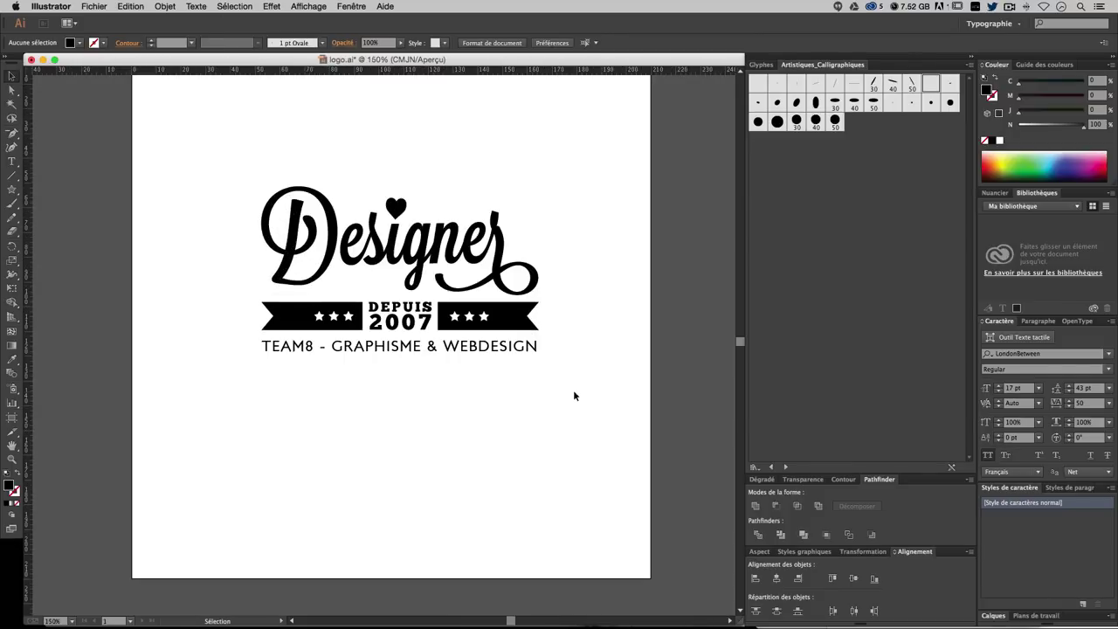
- Draw thin horizontal lines to the left and right of LOVE US
{"action": "left_click", "coordinate": [473, 398]}
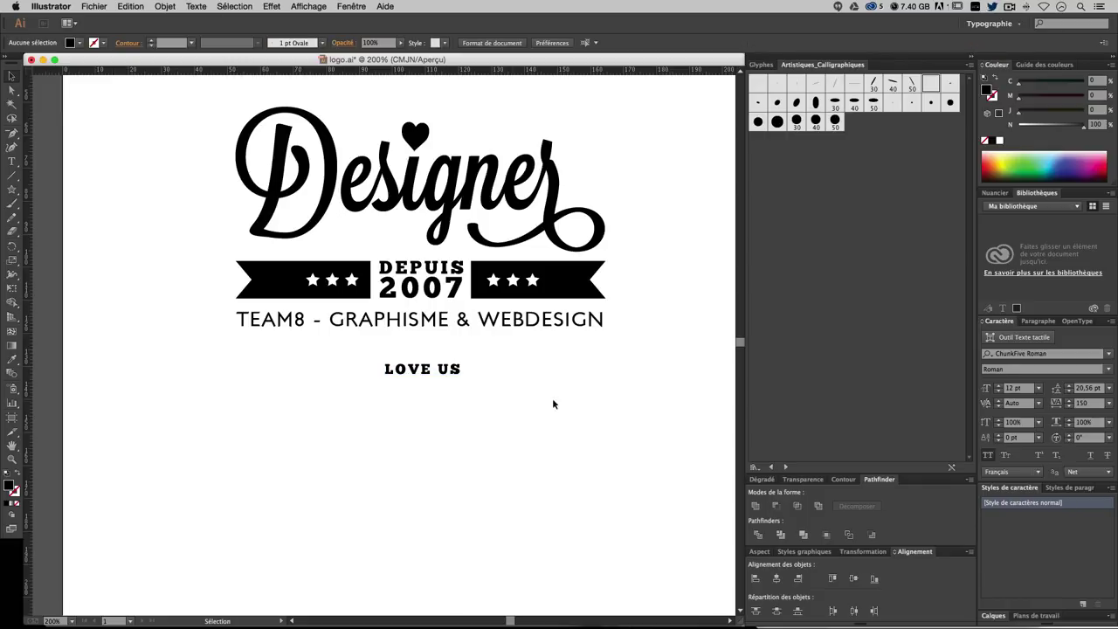
{"action": "left_click", "coordinate": [12, 175]}
{"action": "key", "text": "v"}
{"action": "left_click", "coordinate": [13, 175]}
{"action": "left_click_drag", "start_coordinate": [370, 370], "coordinate": [285, 370]}
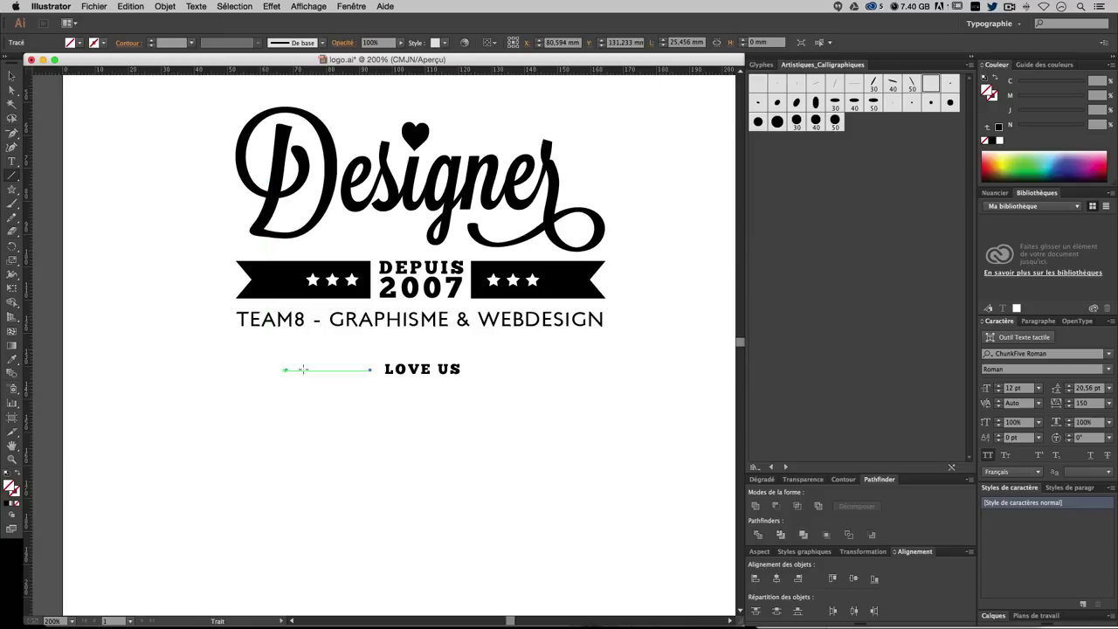
{"action": "left_click_drag", "start_coordinate": [570, 370], "coordinate": [328, 373]}
{"action": "key", "text": "v"}
{"action": "key", "text": "backslash"}
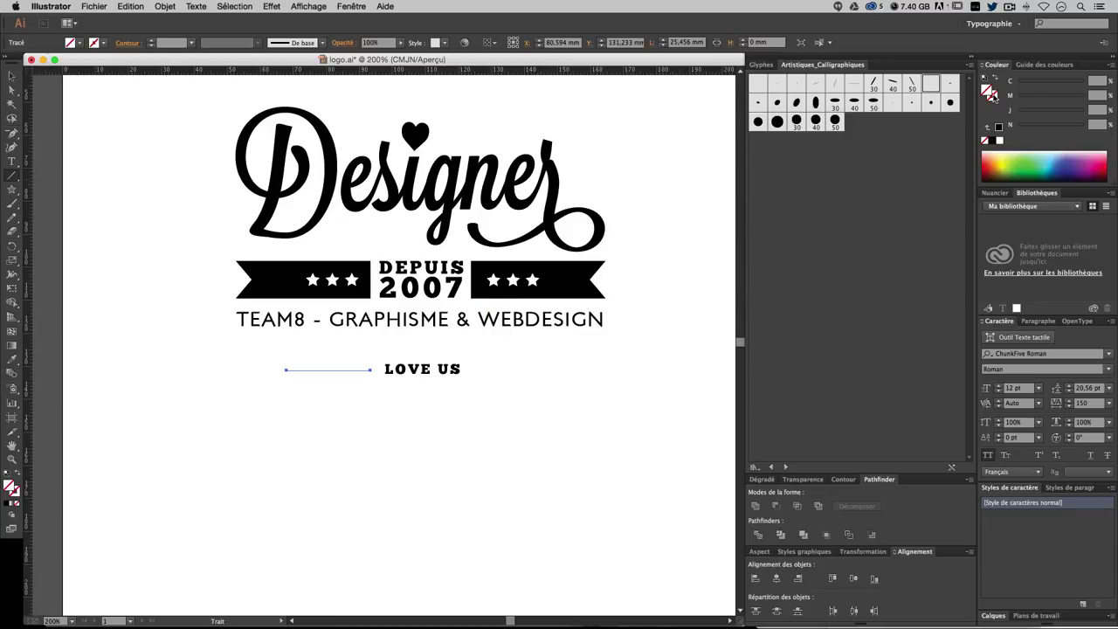
- Give the line left of LOVE US the 1 pt Ovale brush and a 5 pt stroke weight
{"action": "left_click", "coordinate": [931, 85]}
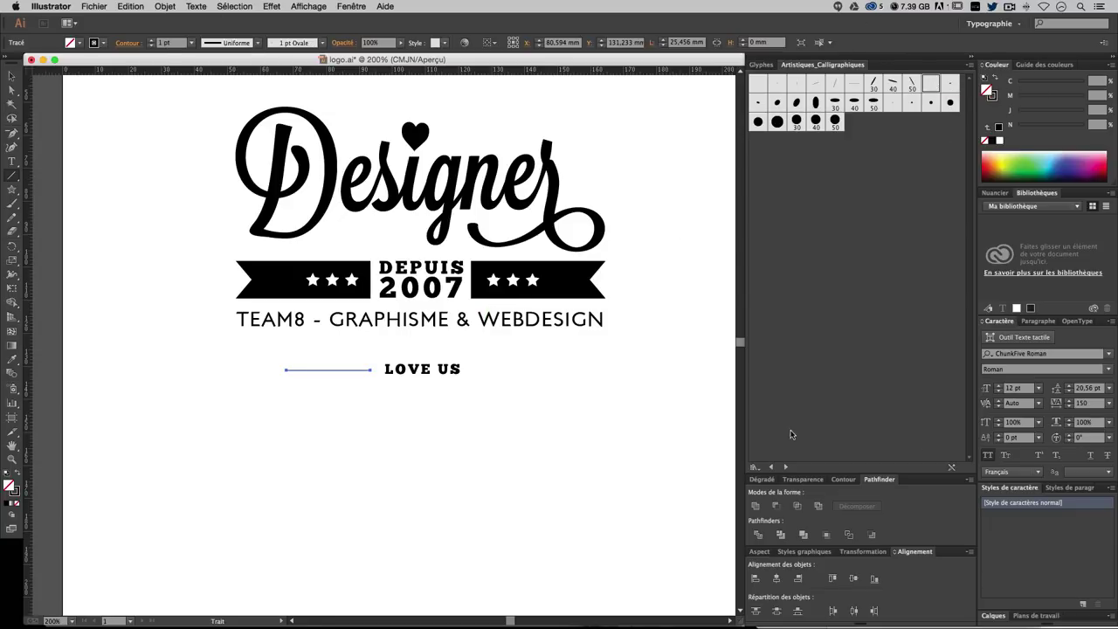
{"action": "left_click", "coordinate": [846, 480]}
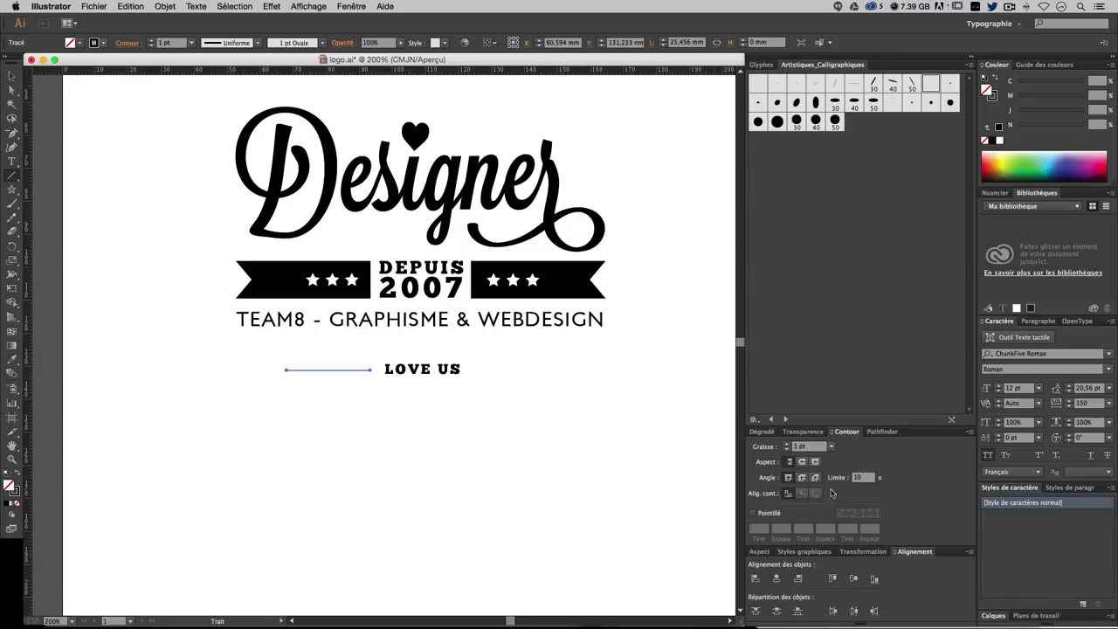
{"action": "left_click", "coordinate": [787, 444]}
{"action": "left_click", "coordinate": [787, 444]}
{"action": "left_click", "coordinate": [788, 445]}
- At 300% zoom, nudge the line slightly left and add a vertical guide at its right end
{"action": "left_click", "coordinate": [11, 76]}
{"action": "left_click", "coordinate": [236, 404]}
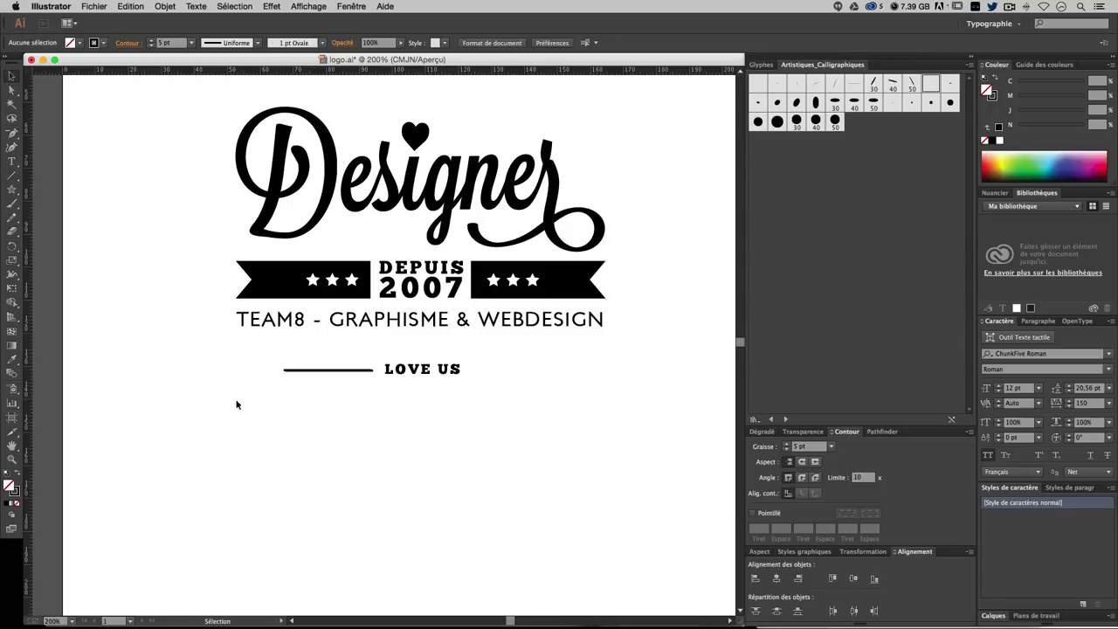
{"action": "left_click", "coordinate": [358, 375]}
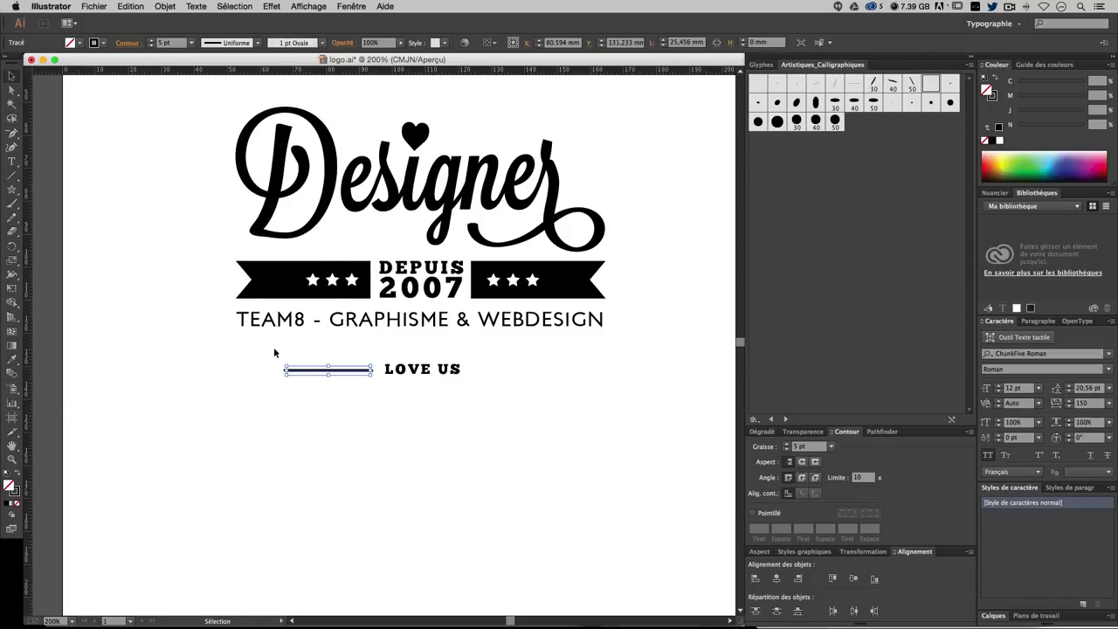
{"action": "key", "text": "super+plus"}
{"action": "key", "text": "Left"}
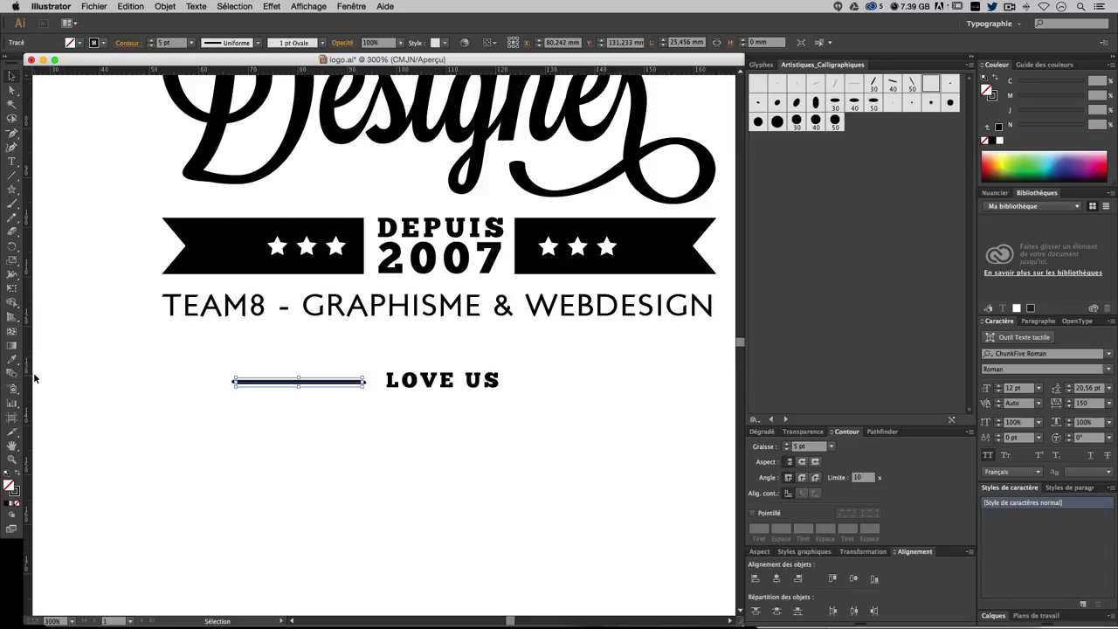
{"action": "mouse_move", "coordinate": [35, 375]}
{"action": "left_mouse_down"}
{"action": "mouse_move", "coordinate": [365, 365]}
{"action": "mouse_move", "coordinate": [356, 369]}
{"action": "left_mouse_up"}
{"action": "left_click", "coordinate": [358, 370]}
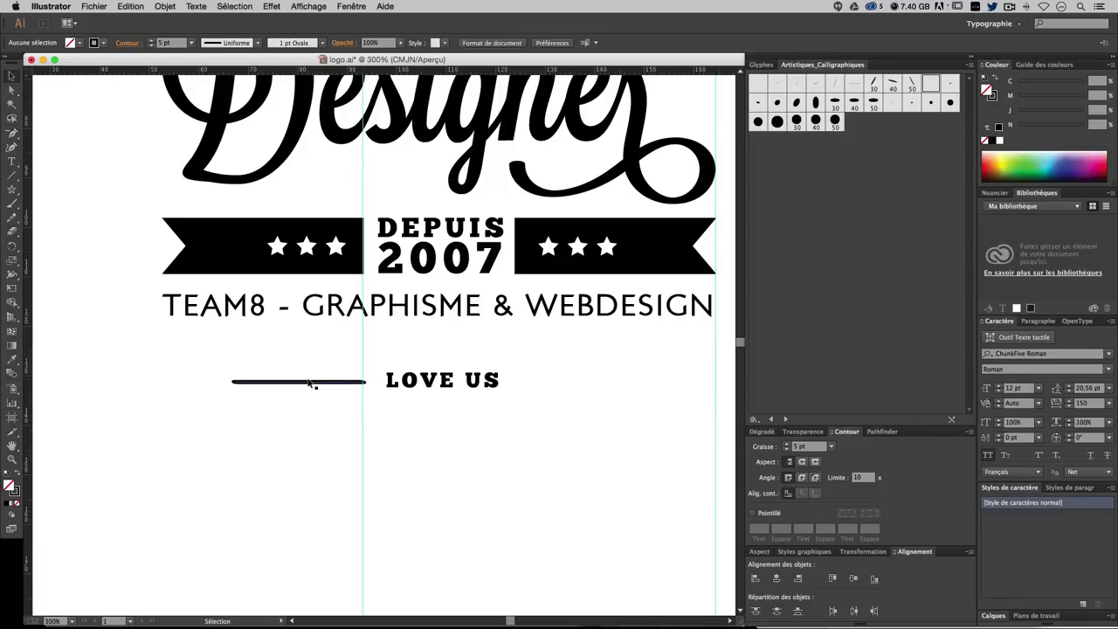
- Add a second vertical guide and duplicate the bold line onto it, right of LOVE US
{"action": "left_click_drag", "start_coordinate": [307, 381], "coordinate": [304, 381]}
{"action": "left_click", "coordinate": [79, 401]}
{"action": "left_click_drag", "start_coordinate": [29, 410], "coordinate": [515, 348]}
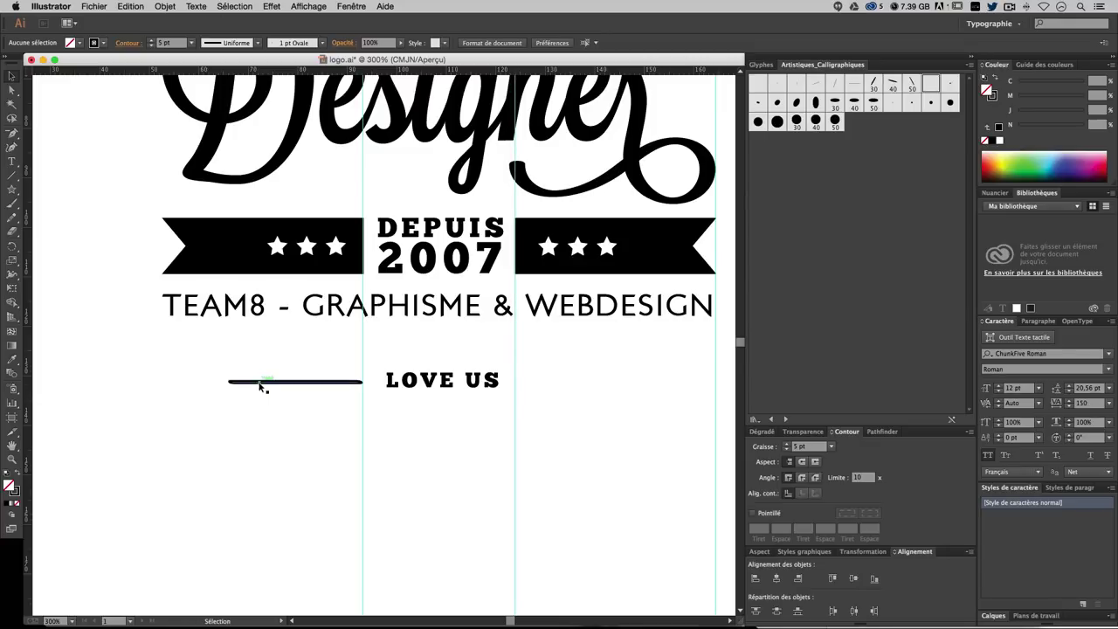
{"action": "left_click_drag", "start_coordinate": [260, 386], "coordinate": [524, 389]}
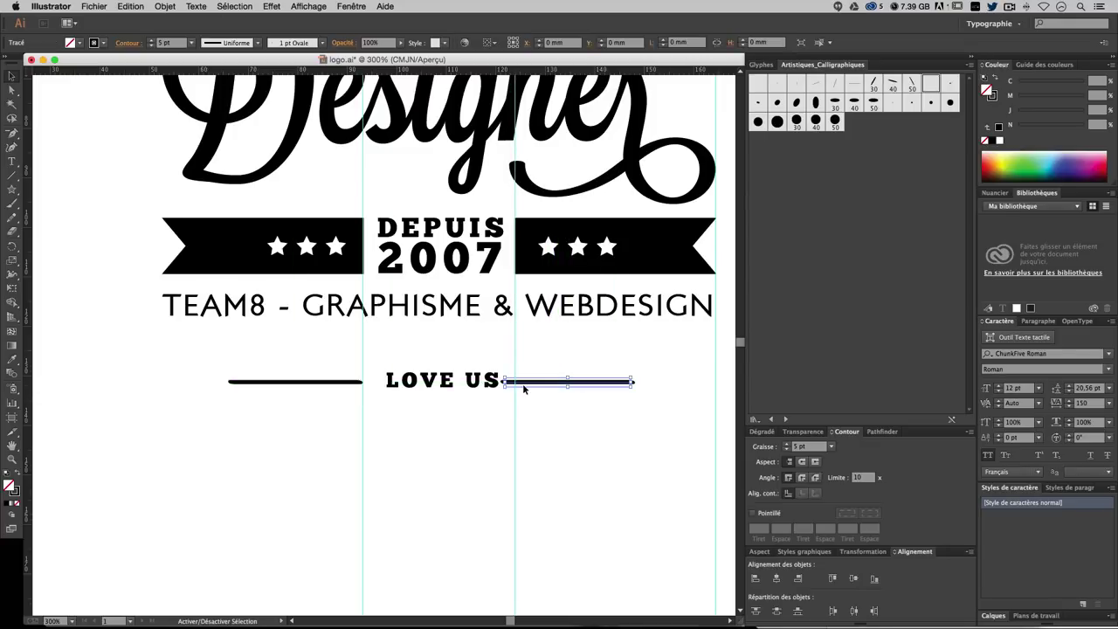
{"action": "left_click_drag", "start_coordinate": [524, 389], "coordinate": [529, 388]}
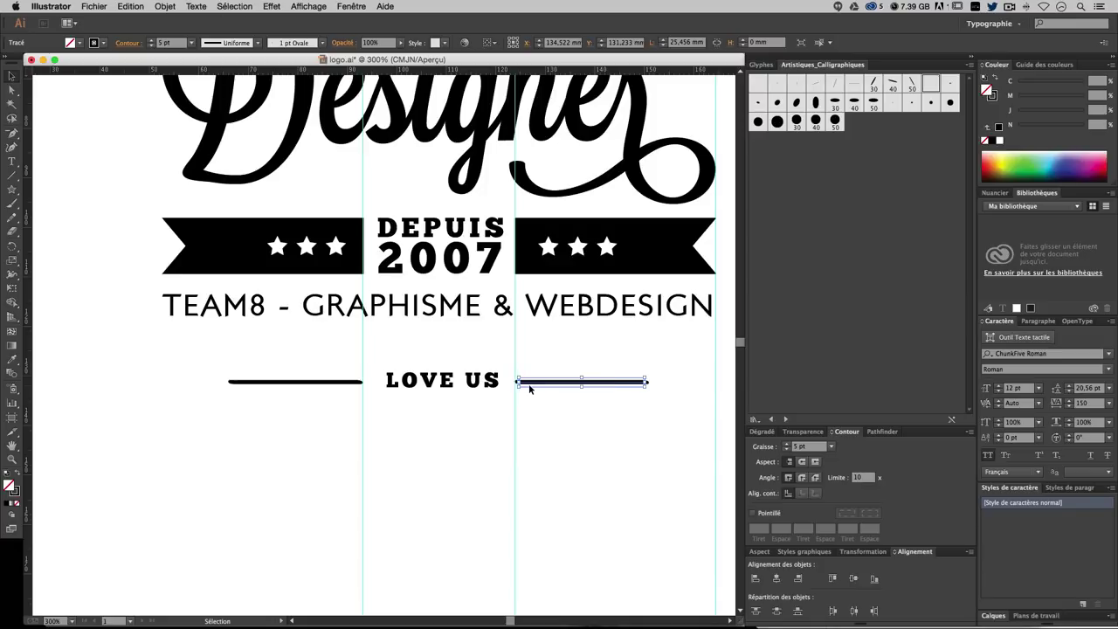
{"action": "left_click", "coordinate": [579, 410]}
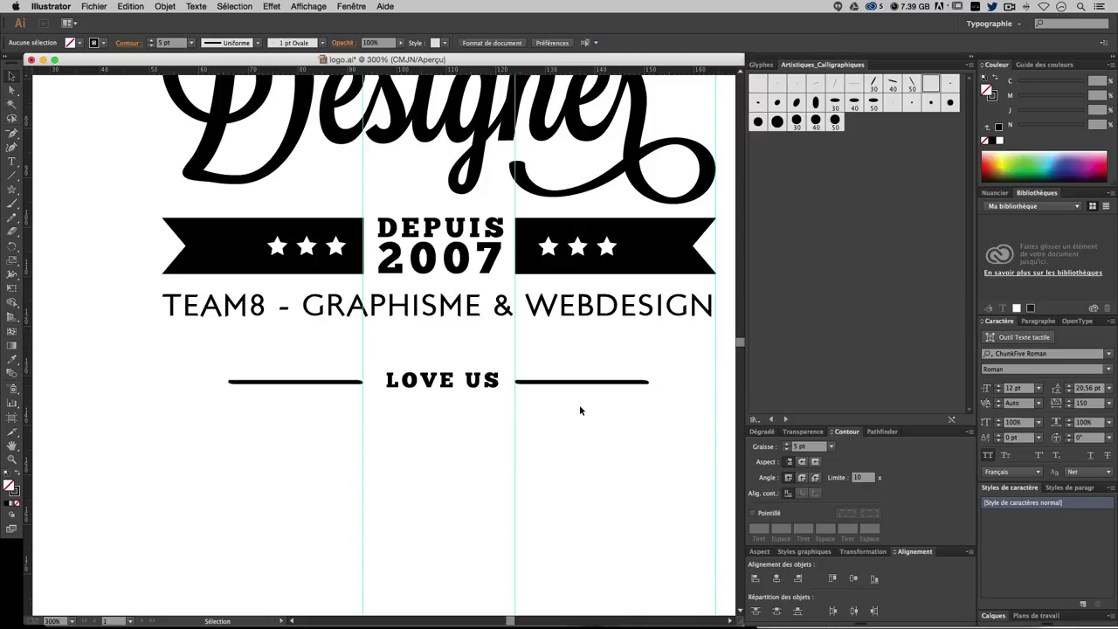
- Nudge the right line rightward, then shorten both lines flanking LOVE US together
{"action": "left_click", "coordinate": [582, 382]}
{"action": "key", "text": "Right"}
{"action": "left_click", "coordinate": [612, 406]}
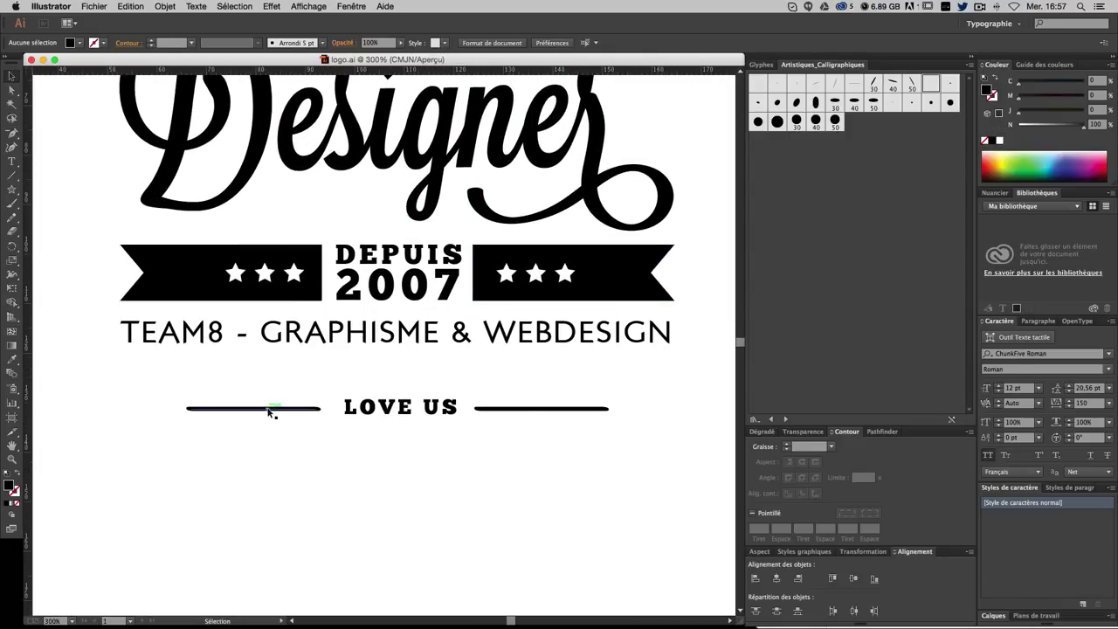
{"action": "left_click", "coordinate": [271, 408]}
{"action": "left_click", "coordinate": [601, 408], "text": "shift"}
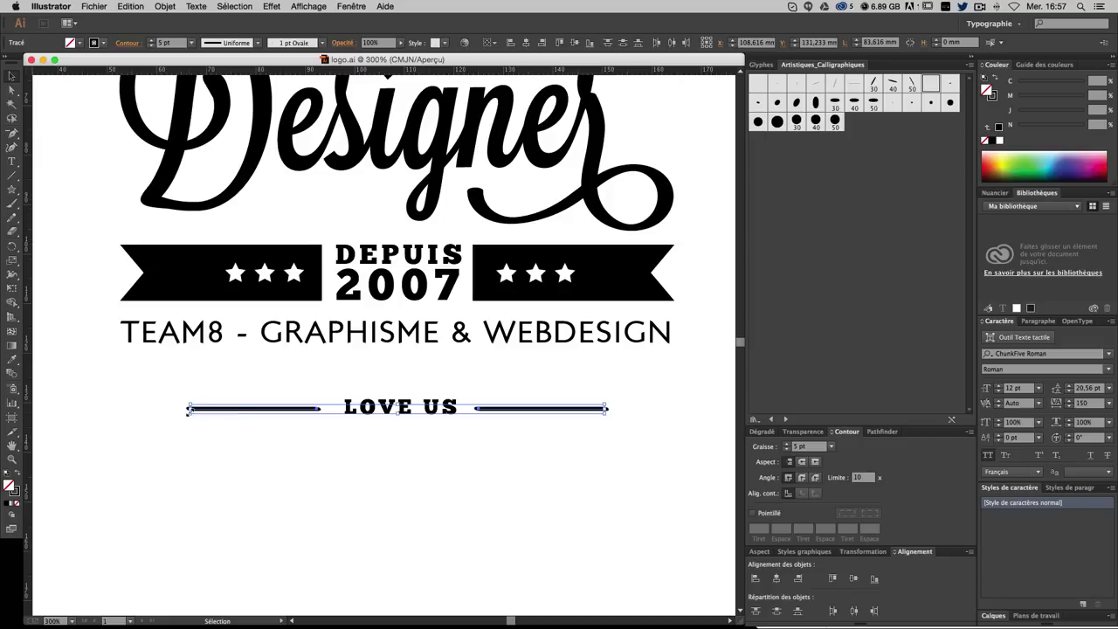
{"action": "mouse_move", "coordinate": [186, 411]}
{"action": "left_mouse_down"}
{"action": "mouse_move", "coordinate": [285, 408]}
{"action": "mouse_move", "coordinate": [259, 401]}
{"action": "left_mouse_up"}
{"action": "left_click", "coordinate": [307, 459]}
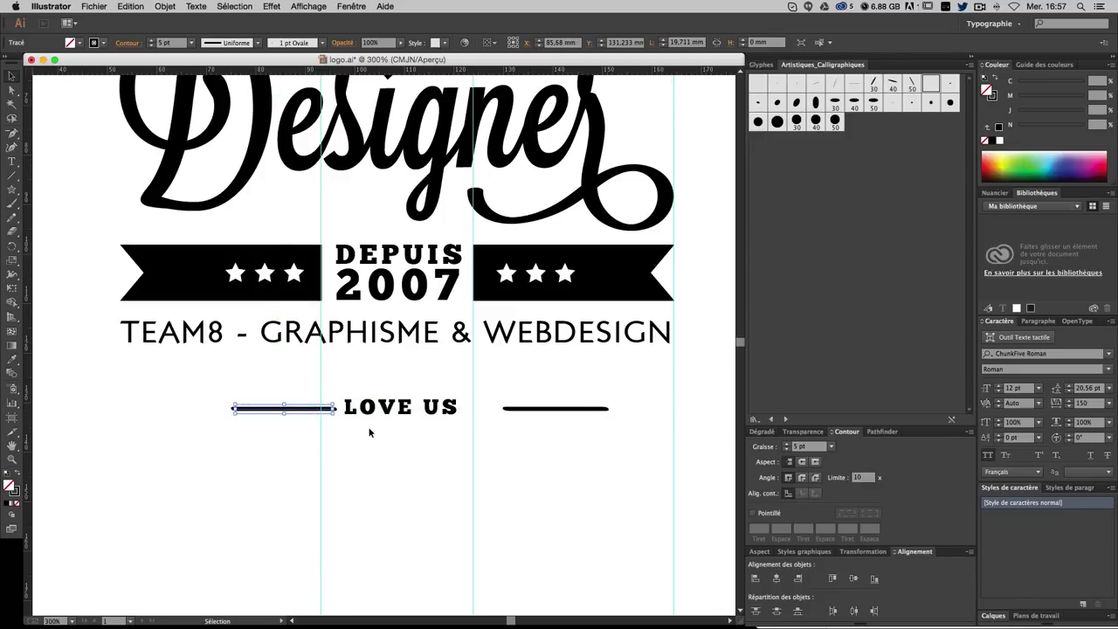
- Nudge the left and right lines so they sit evenly spaced around LOVE US
{"action": "key", "text": "Left"}
{"action": "key", "text": "Left"}
{"action": "key", "text": "Left"}
{"action": "key", "text": "Left"}
{"action": "key", "text": "Left"}
{"action": "left_click", "coordinate": [534, 421]}
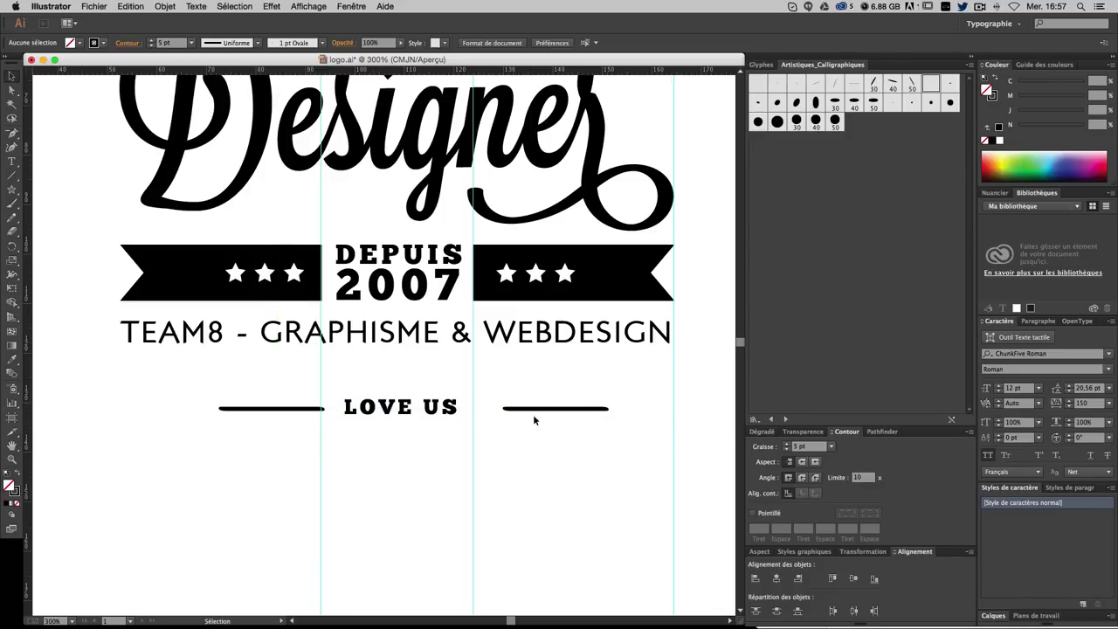
{"action": "left_click_drag", "start_coordinate": [528, 408], "coordinate": [495, 410]}
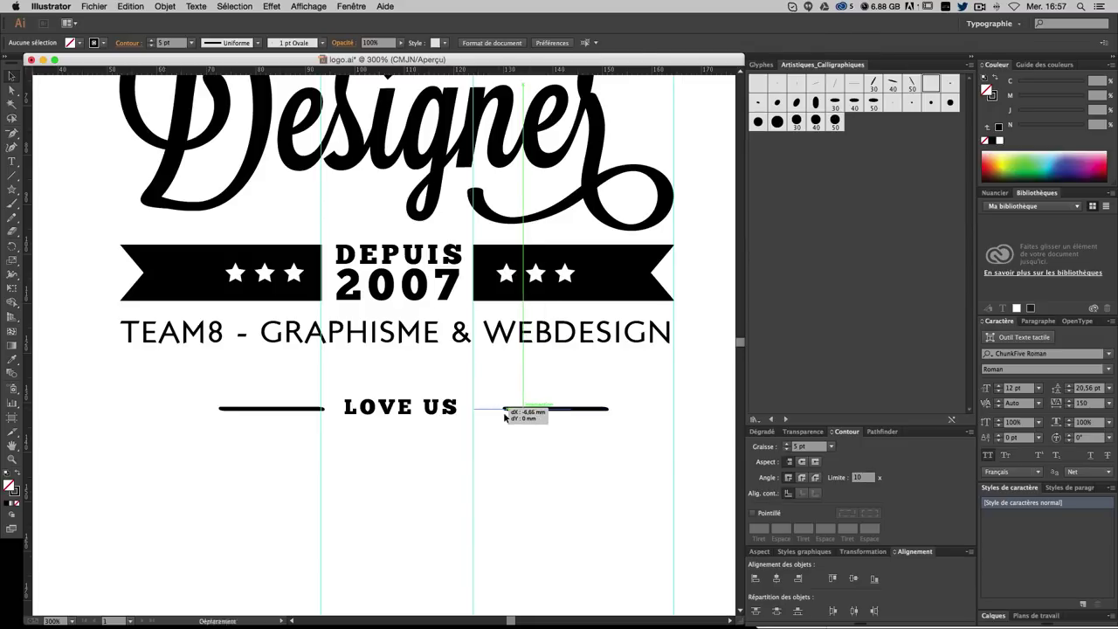
{"action": "left_click", "coordinate": [297, 420]}
{"action": "left_click", "coordinate": [539, 417]}
{"action": "key", "text": "Right"}
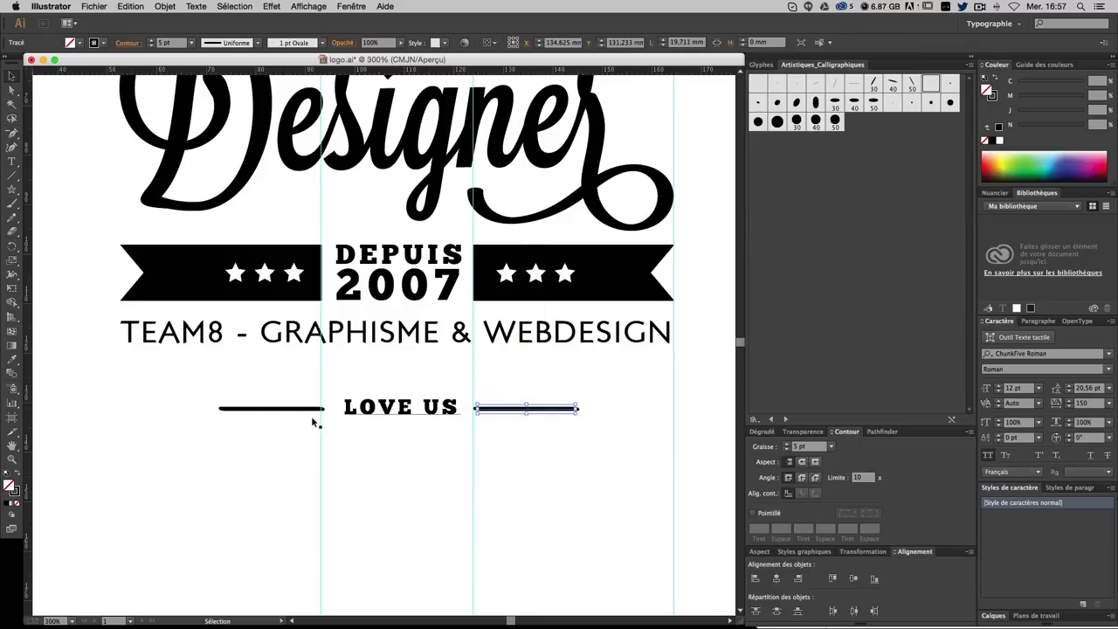
{"action": "left_click", "coordinate": [269, 416]}
{"action": "key", "text": "Left"}
{"action": "left_click", "coordinate": [550, 481]}
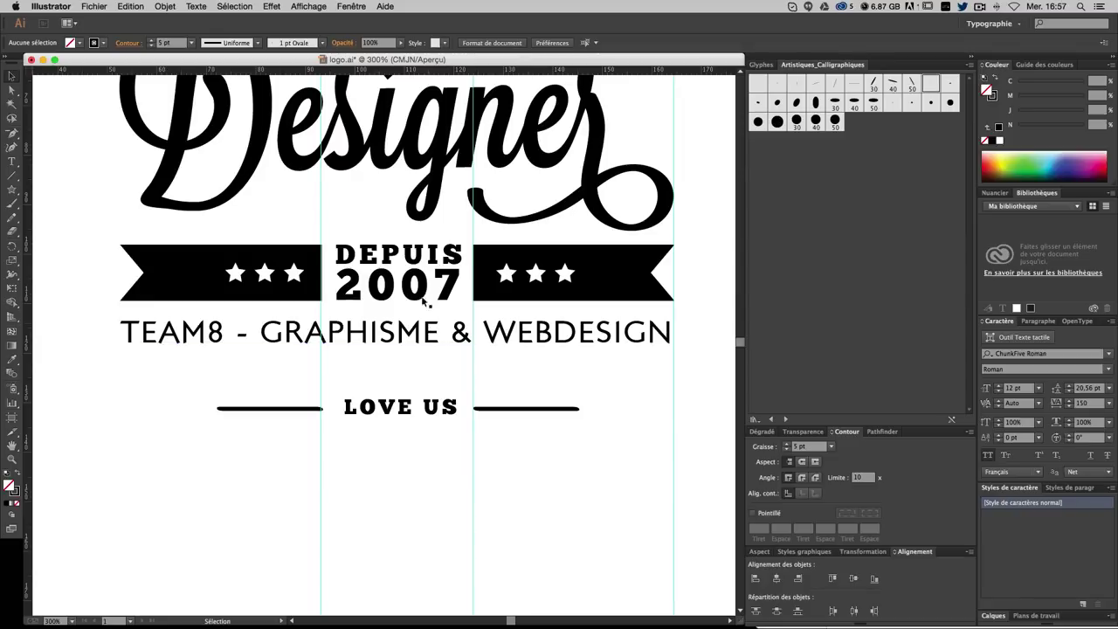
{"action": "left_click", "coordinate": [350, 337]}
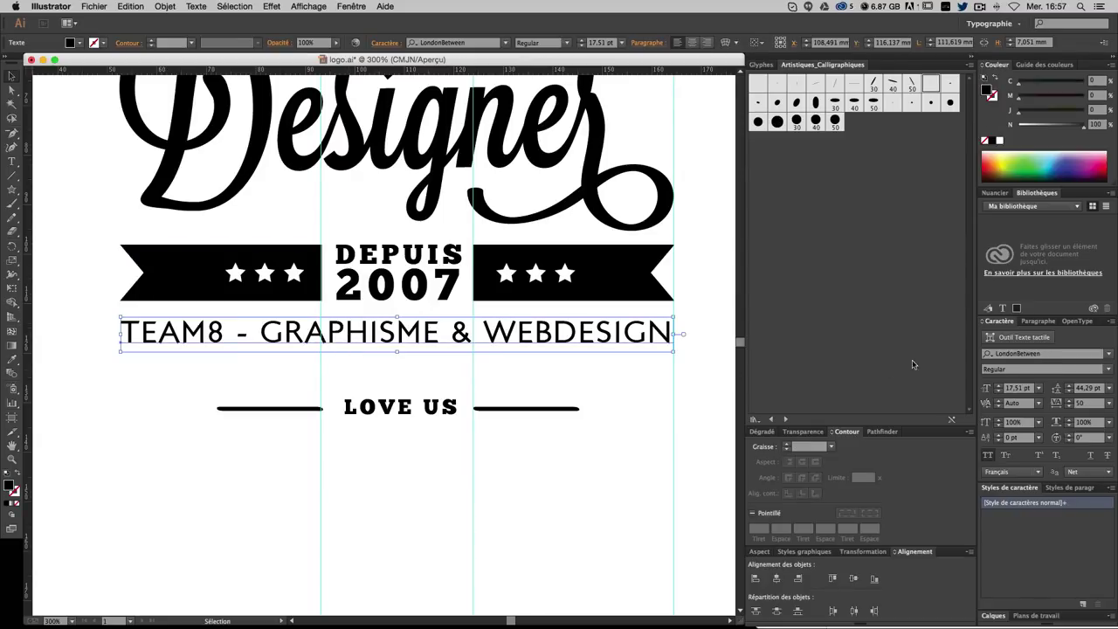
- Set the TEAM8 tagline's tracking to 0 and scale it up to span the logo width
{"action": "scroll", "coordinate": [567, 387], "scroll_direction": "up", "scroll_amount": 2}
{"action": "scroll", "coordinate": [559, 387], "scroll_direction": "up", "scroll_amount": 1}
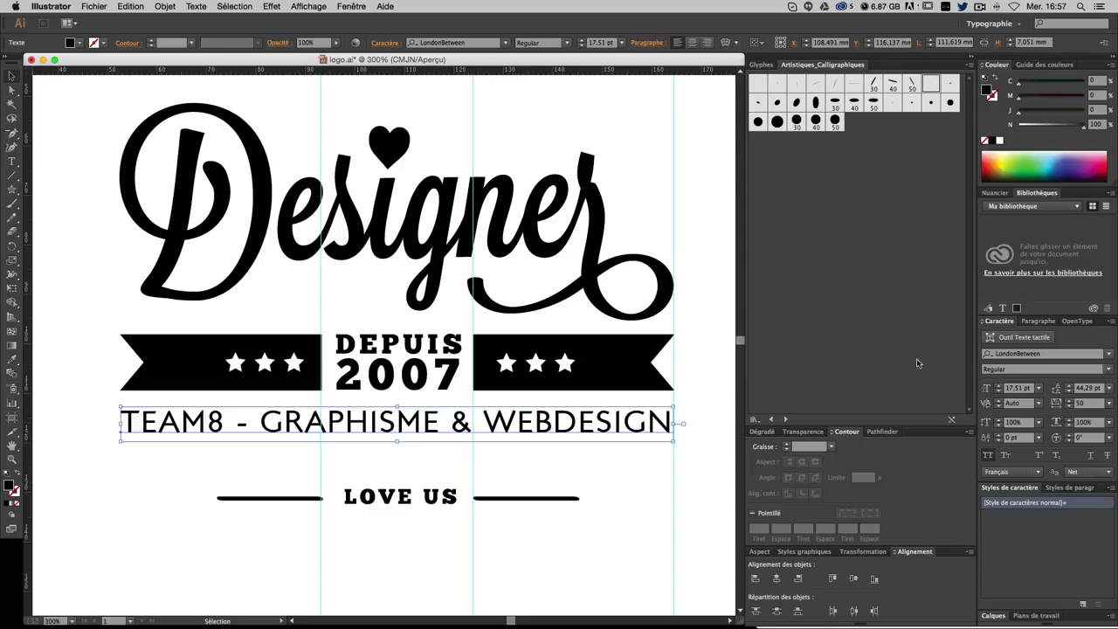
{"action": "left_click", "coordinate": [1050, 402]}
{"action": "type", "text": "0"}
{"action": "key", "text": "Return"}
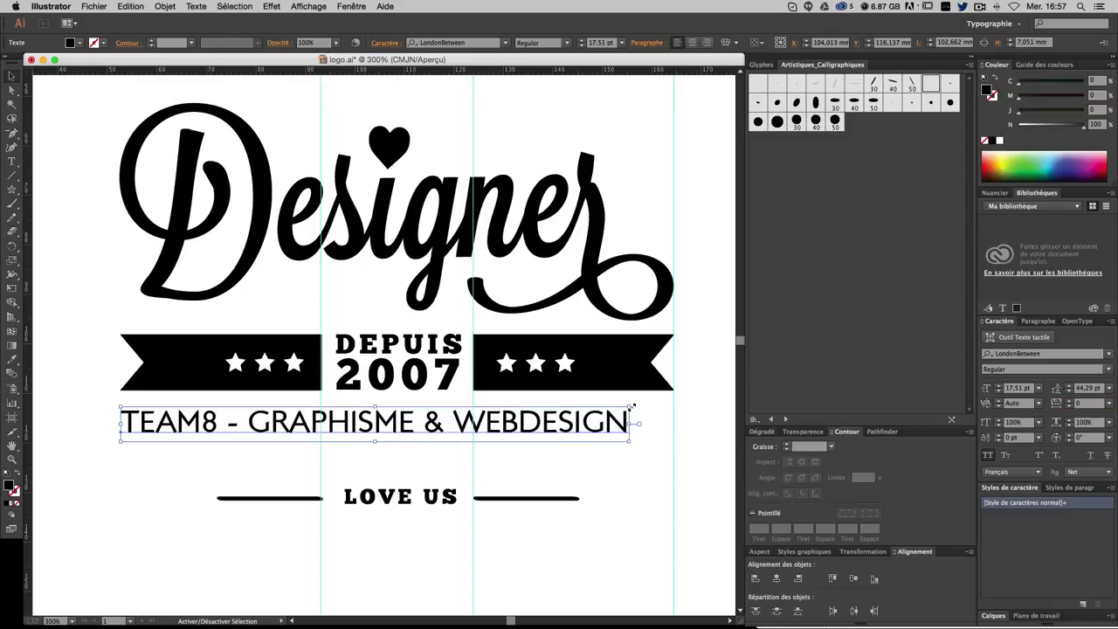
{"action": "left_click_drag", "start_coordinate": [631, 405], "coordinate": [675, 402]}
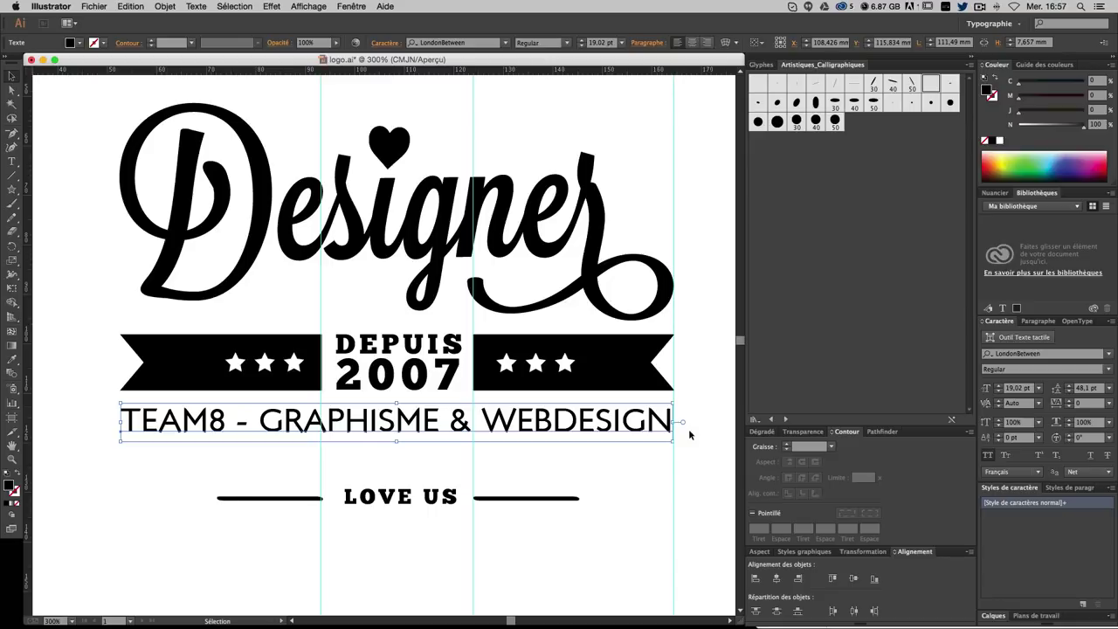
{"action": "left_click", "coordinate": [601, 486]}
- Set DEPUIS 2007 tracking to 30 and nudge it right to recentre it
{"action": "left_click", "coordinate": [409, 390]}
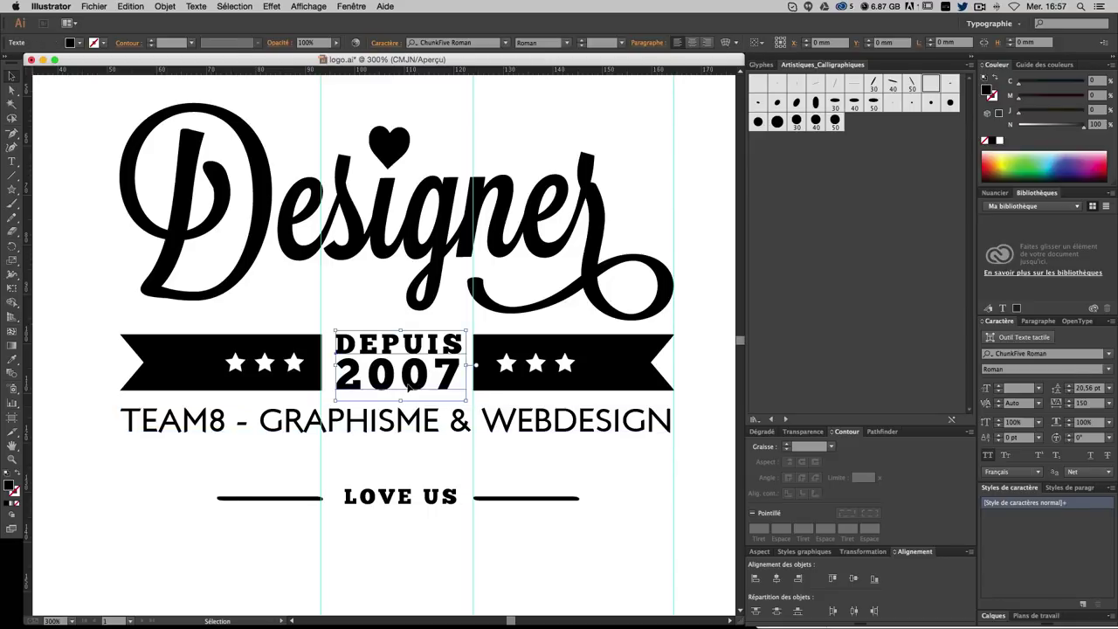
{"action": "left_click", "coordinate": [1083, 403]}
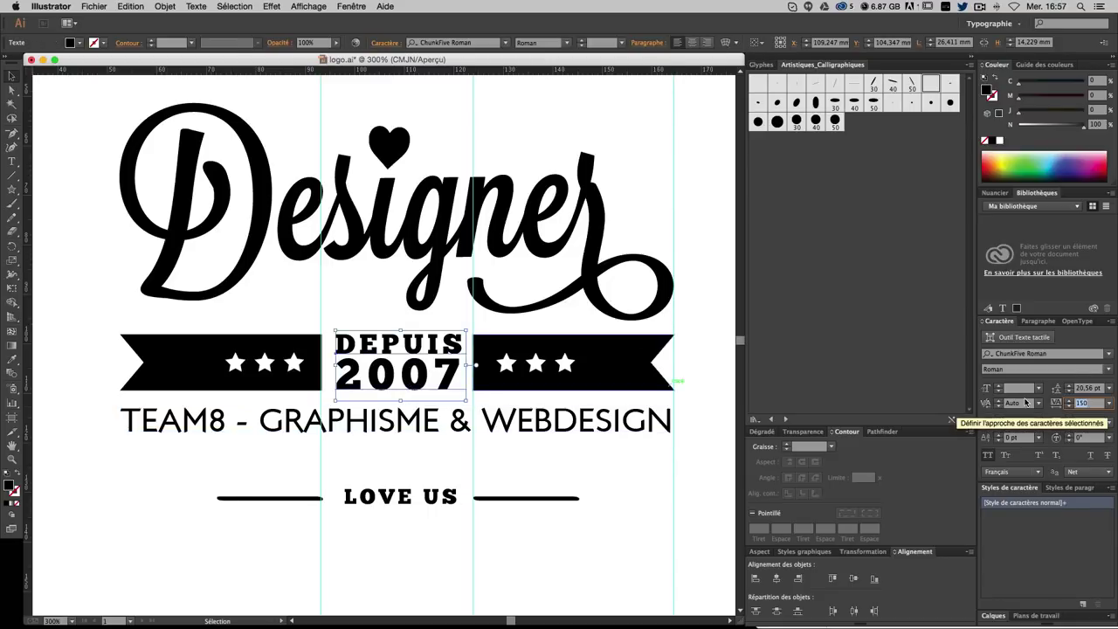
{"action": "type", "text": "30"}
{"action": "key", "text": "Return"}
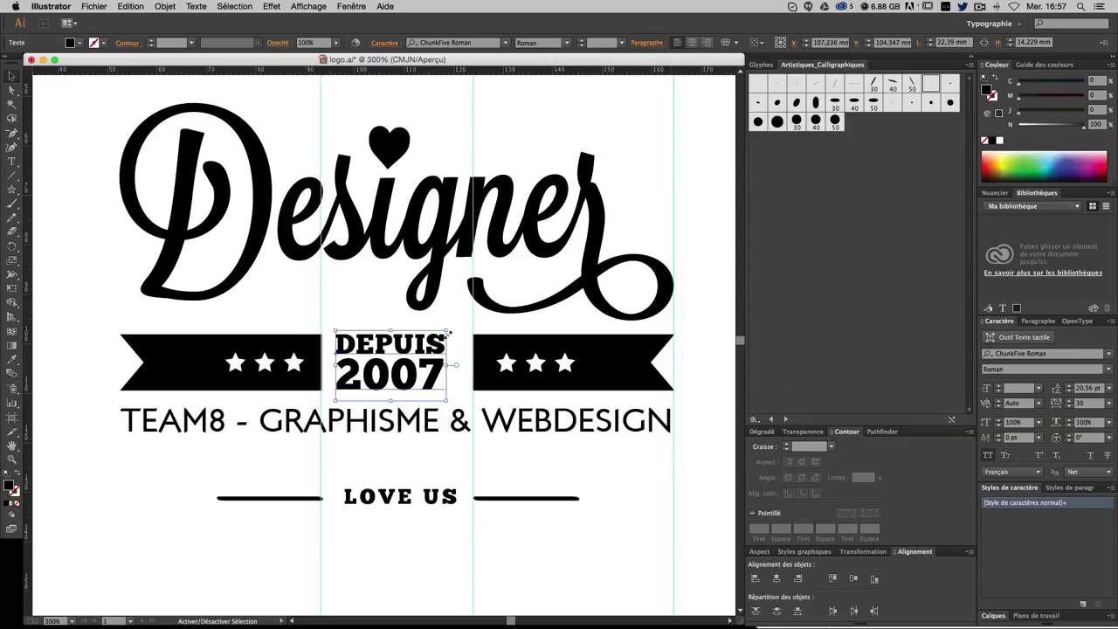
{"action": "key", "text": "Right"}
{"action": "key", "text": "Right"}
{"action": "key", "text": "Right"}
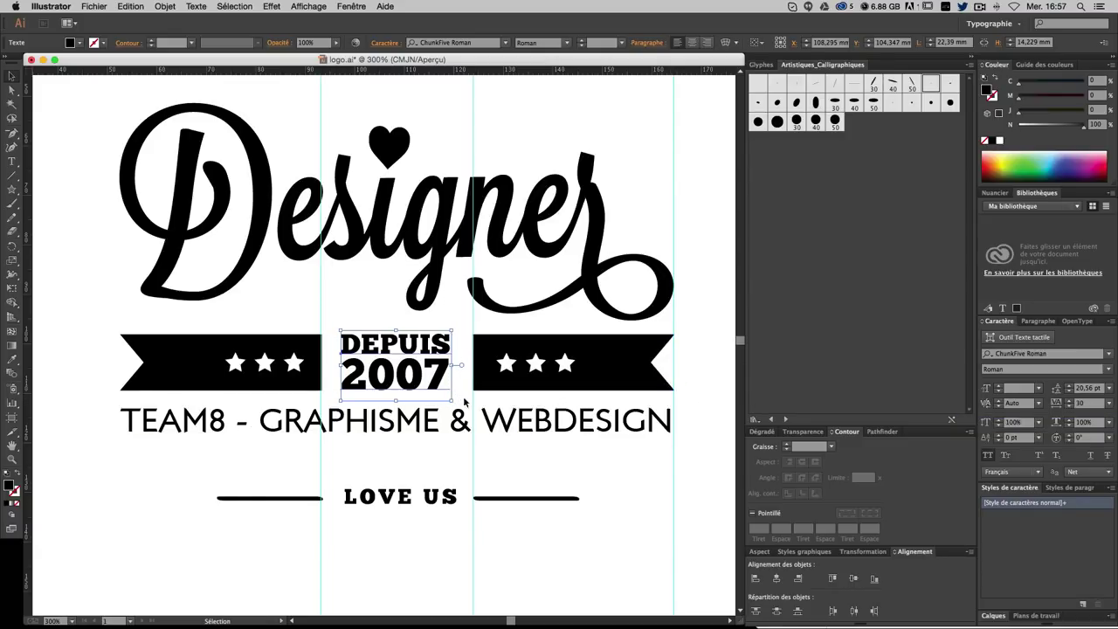
{"action": "left_click", "coordinate": [585, 460]}
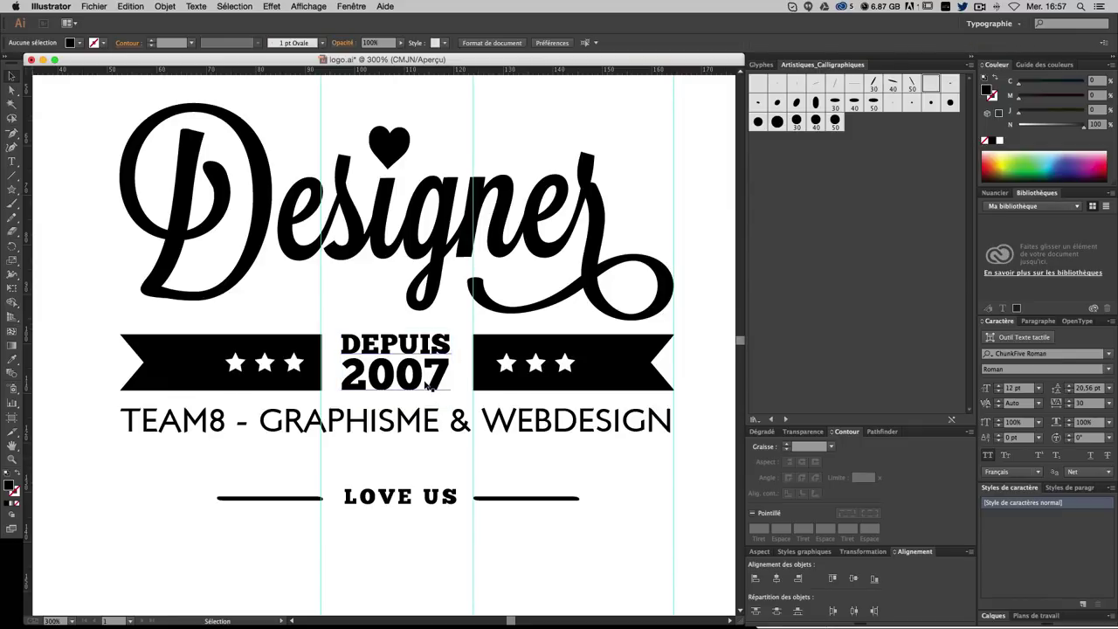
- Select the three right-banner stars to check their spacing as a reference
{"action": "left_click", "coordinate": [534, 365]}
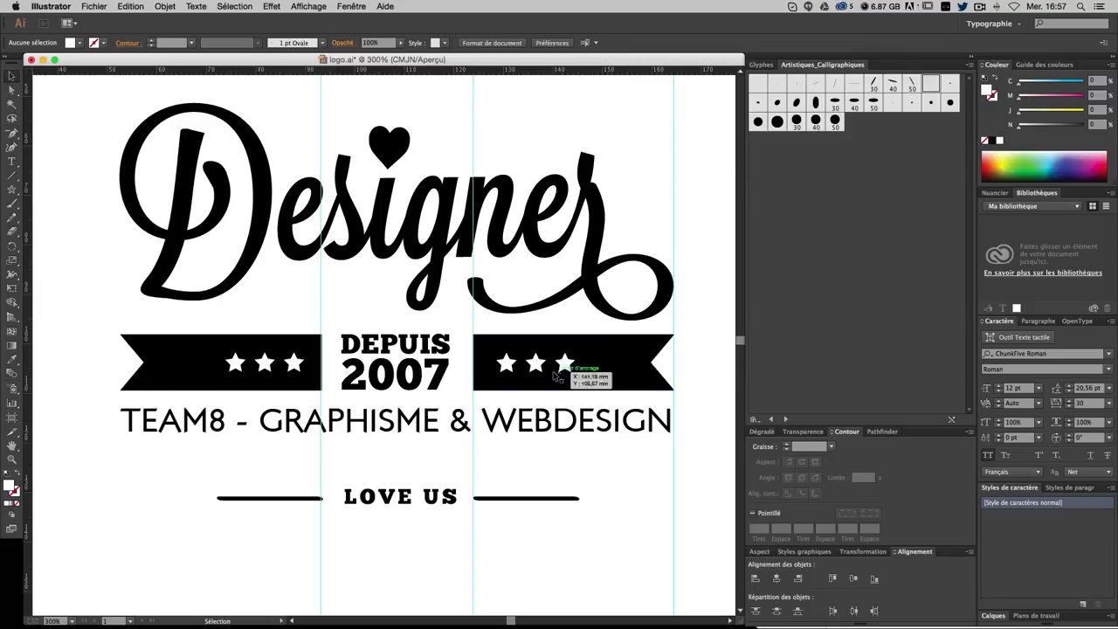
{"action": "left_click", "coordinate": [535, 365]}
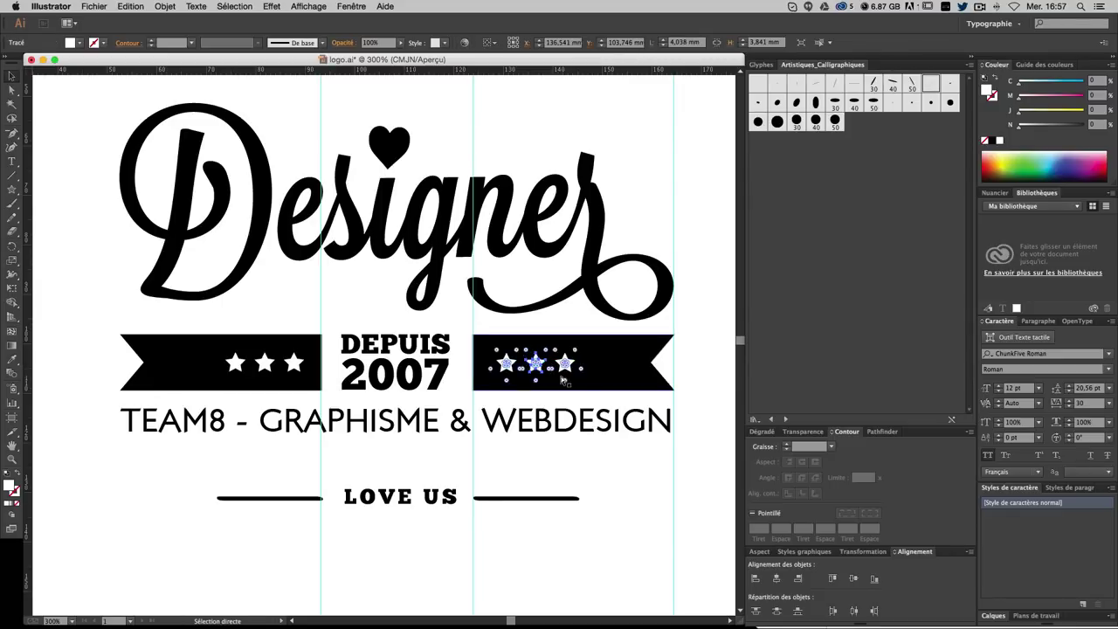
{"action": "left_click", "coordinate": [629, 506]}
{"action": "left_click", "coordinate": [520, 365]}
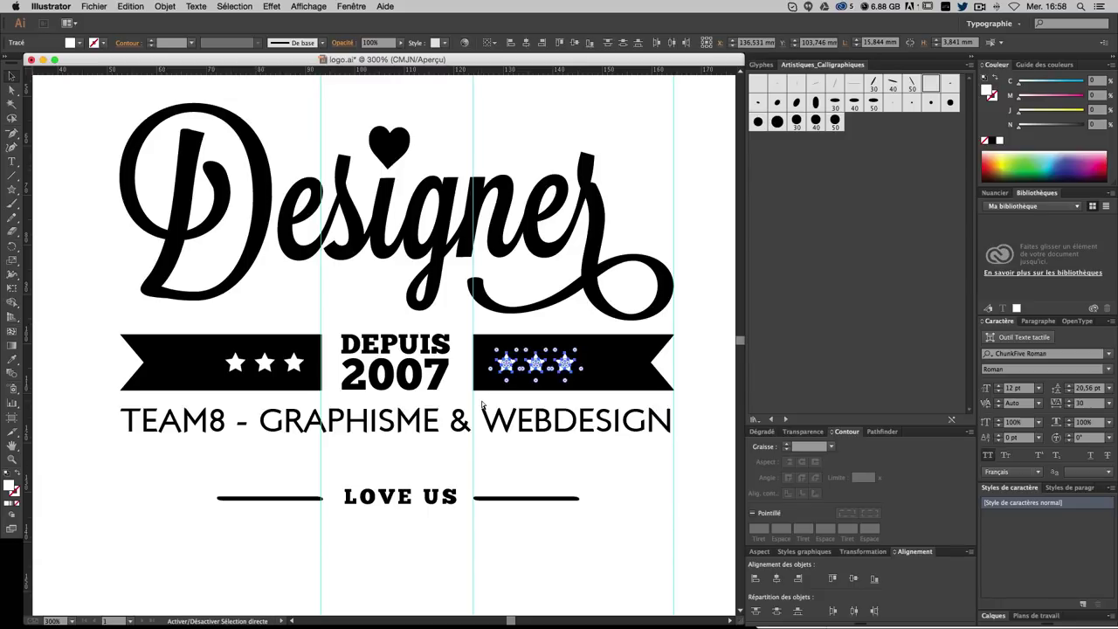
{"action": "left_click", "coordinate": [544, 444]}
{"action": "left_click", "coordinate": [570, 362]}
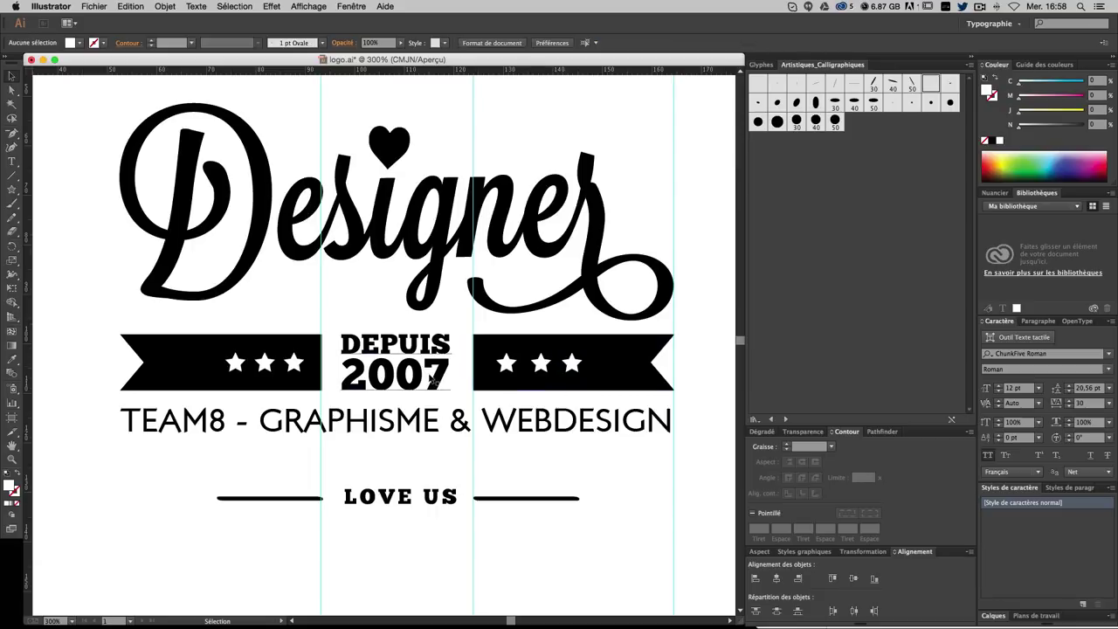
{"action": "left_click", "coordinate": [507, 362]}
{"action": "left_click", "coordinate": [541, 363], "text": "shift"}
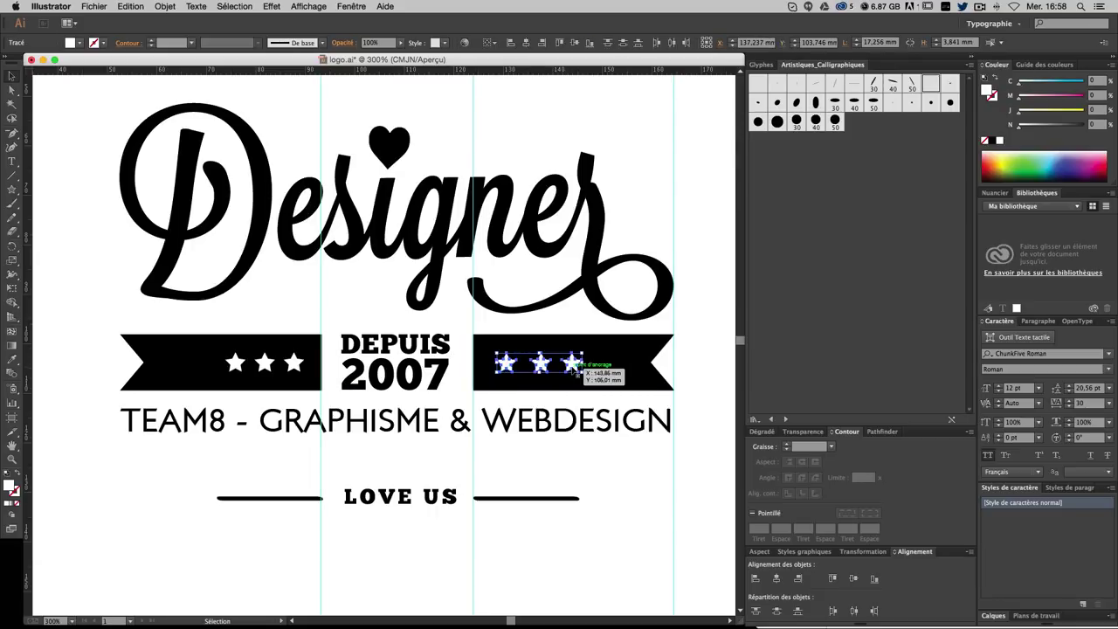
{"action": "left_click", "coordinate": [572, 363], "text": "shift"}
- Nudge the left-banner stars left so they centre in their banner, then zoom out
{"action": "left_click", "coordinate": [271, 374]}
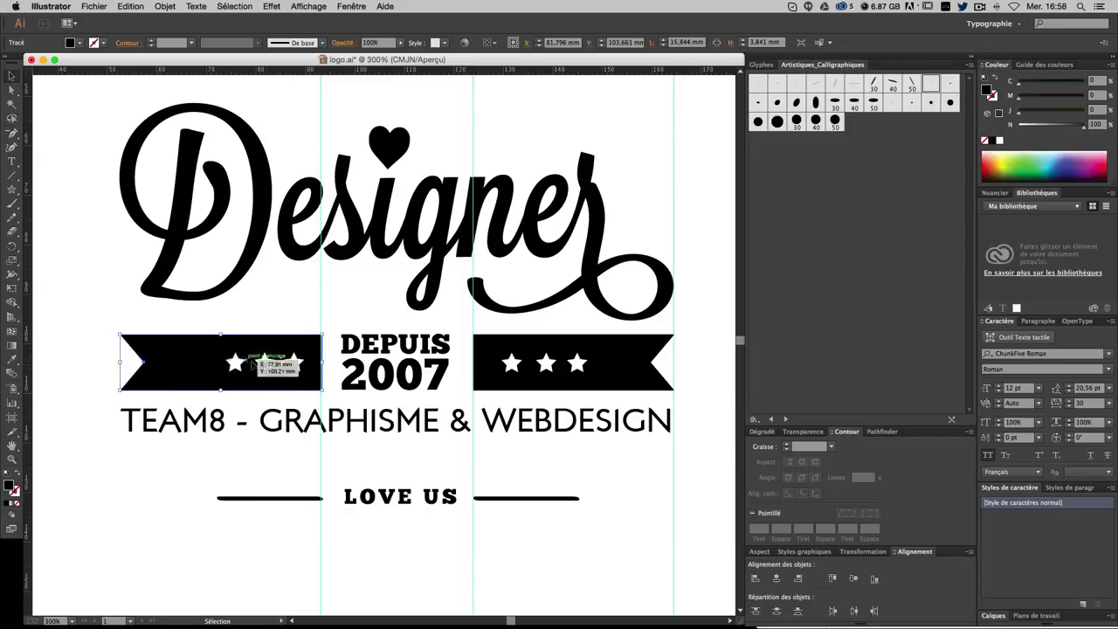
{"action": "left_click", "coordinate": [293, 363], "text": "shift"}
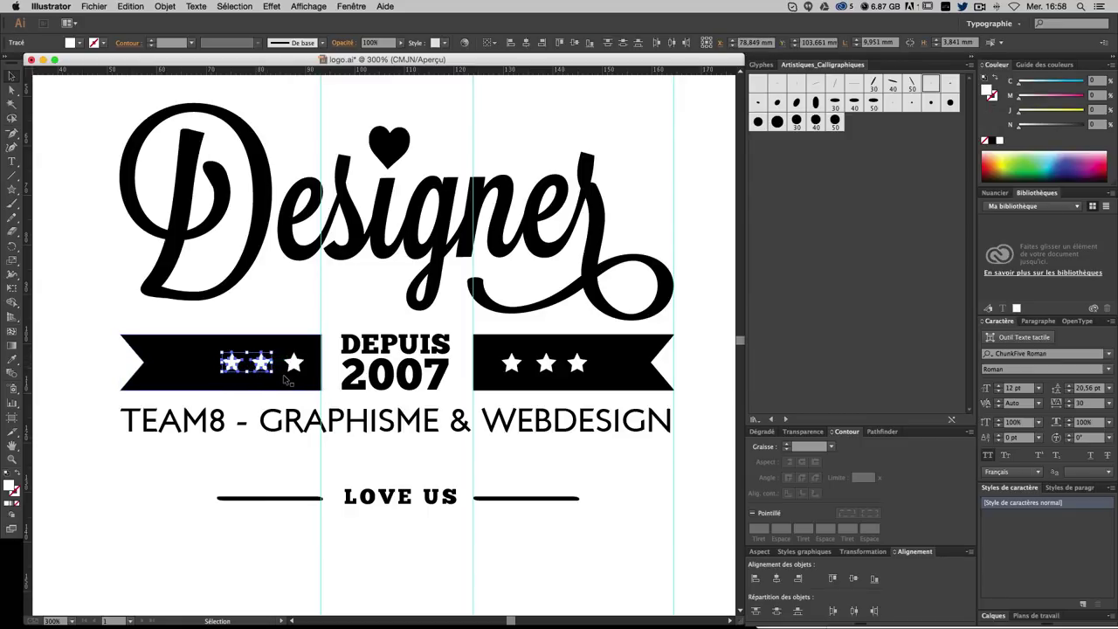
{"action": "key", "text": "Left"}
{"action": "key", "text": "Left"}
{"action": "key", "text": "Left"}
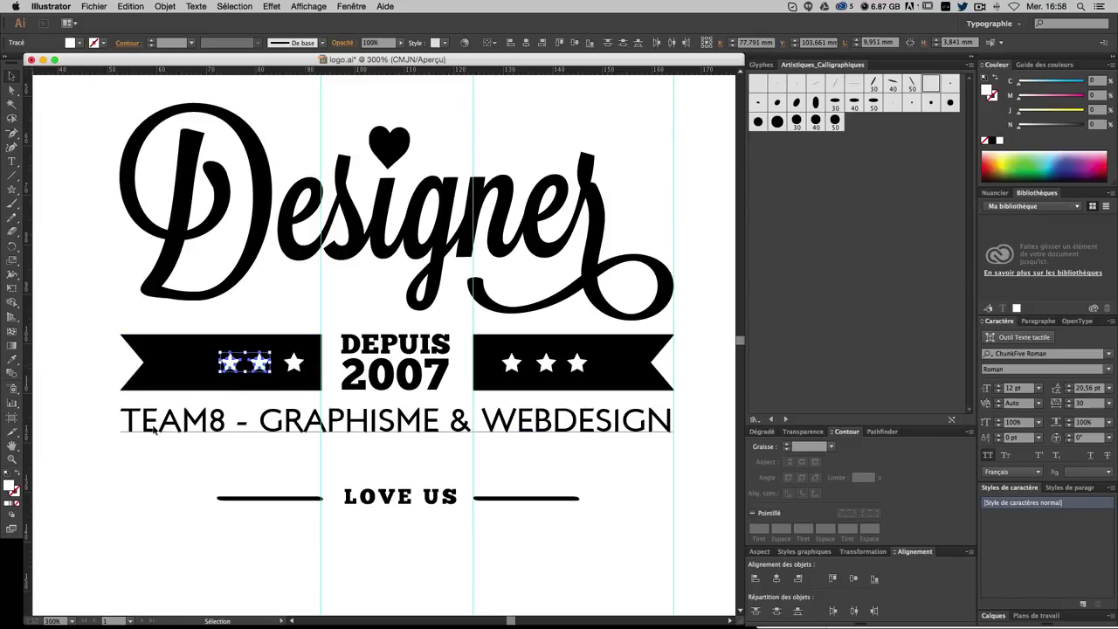
{"action": "left_click", "coordinate": [317, 472]}
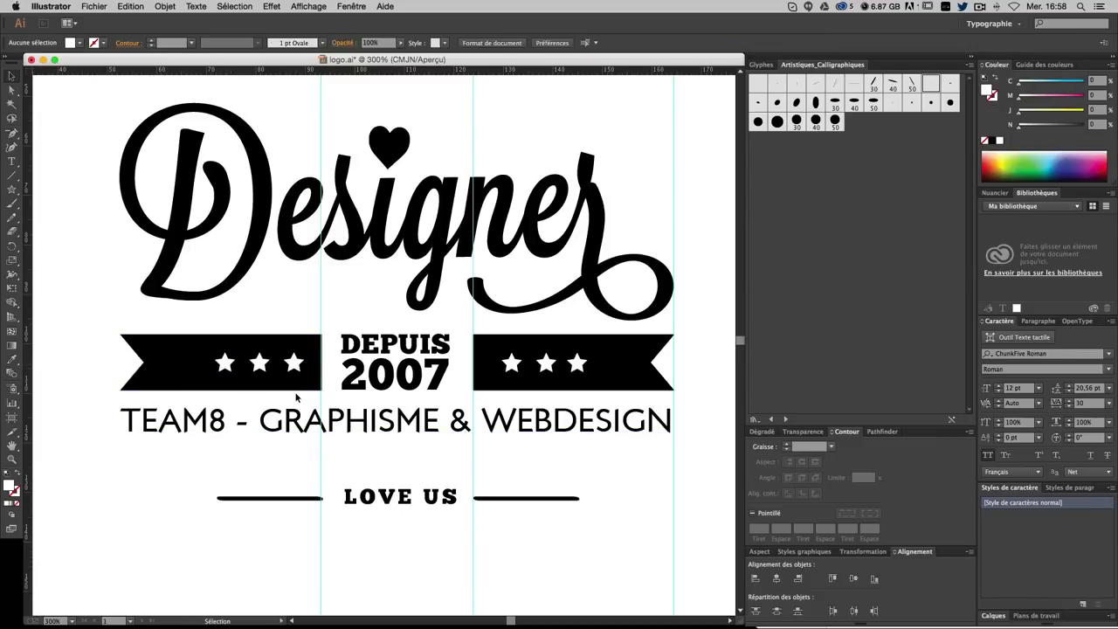
{"action": "left_click_drag", "start_coordinate": [325, 386], "coordinate": [215, 351]}
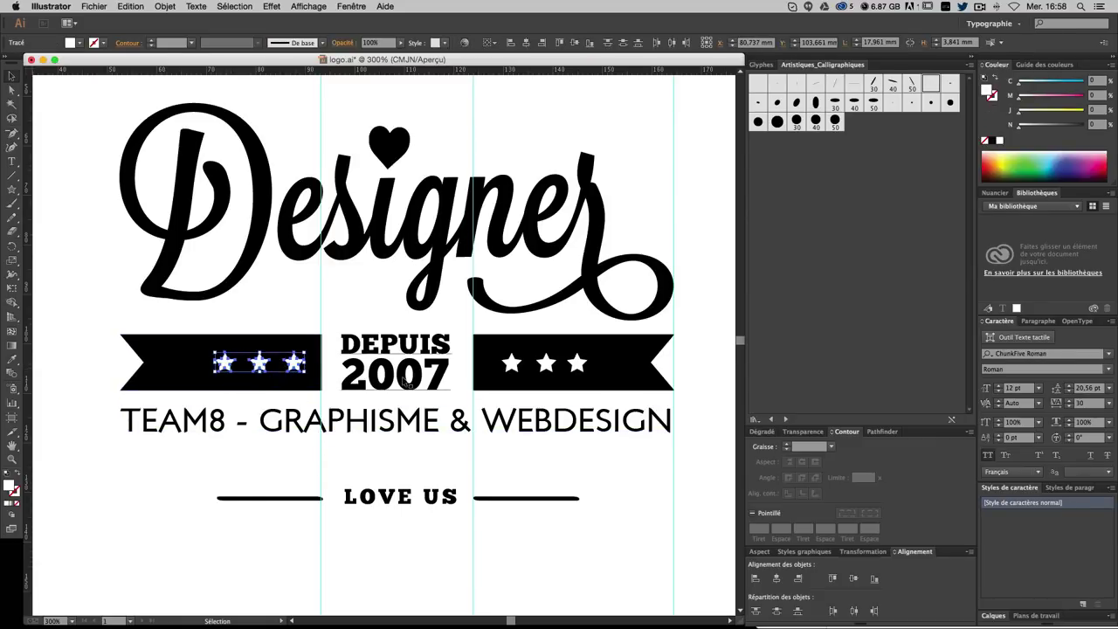
{"action": "key", "text": "Left"}
{"action": "key", "text": "Left"}
{"action": "key", "text": "Left"}
{"action": "key", "text": "Left"}
{"action": "key", "text": "Left"}
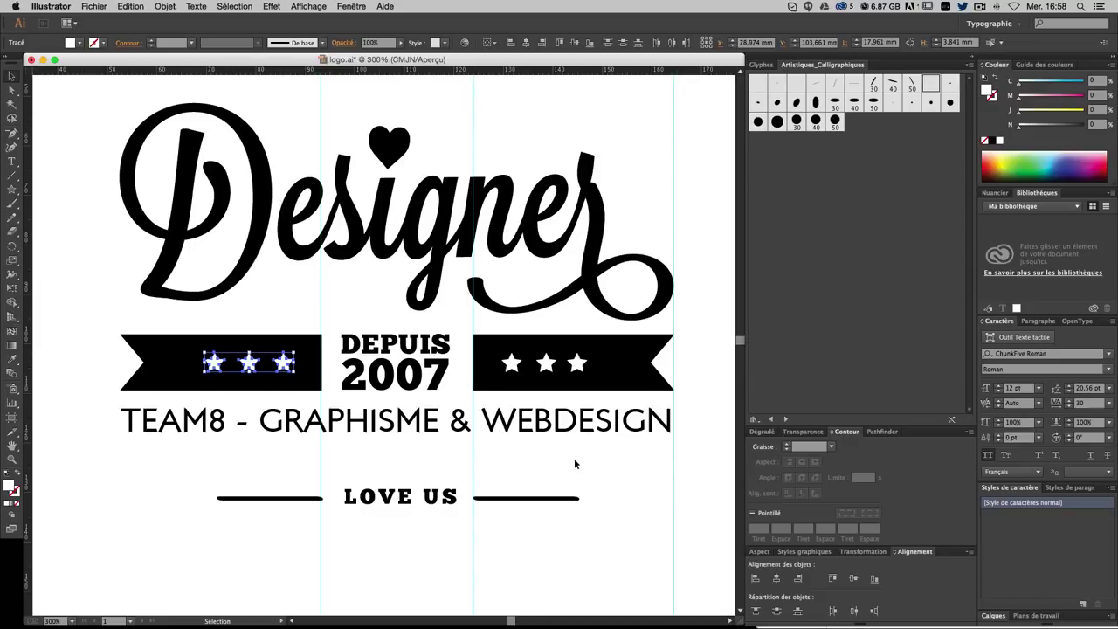
{"action": "key", "text": "ctrl+minus"}
{"action": "key", "text": "ctrl+minus"}
{"action": "left_click", "coordinate": [578, 461]}
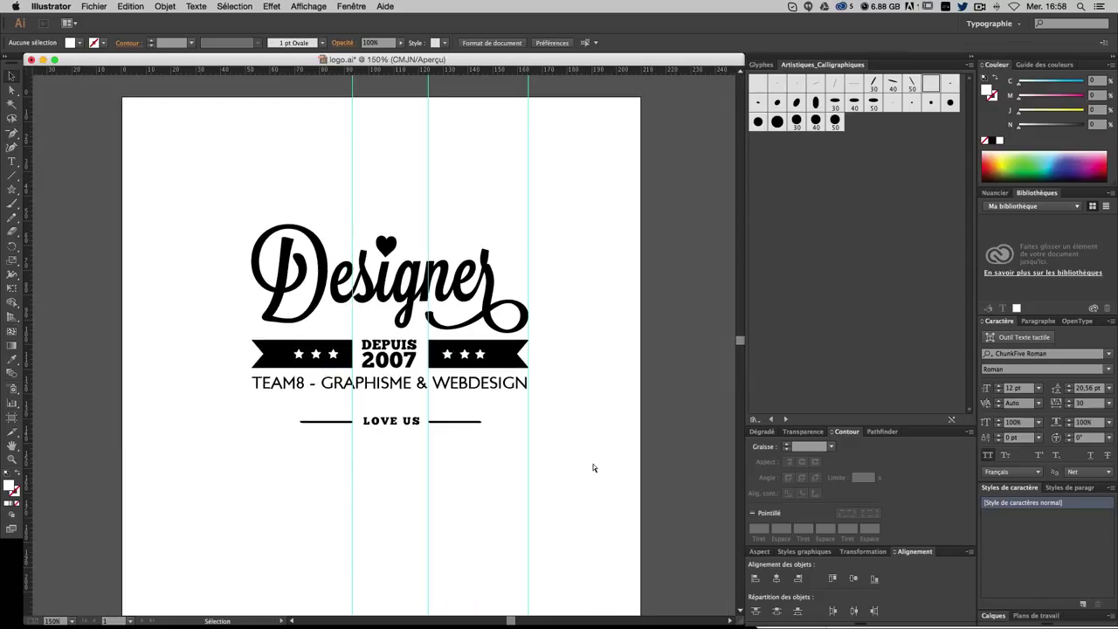
- Hide the guides, zoom to 200%, and inspect the three right-banner stars
{"action": "key", "text": "ctrl+semicolon"}
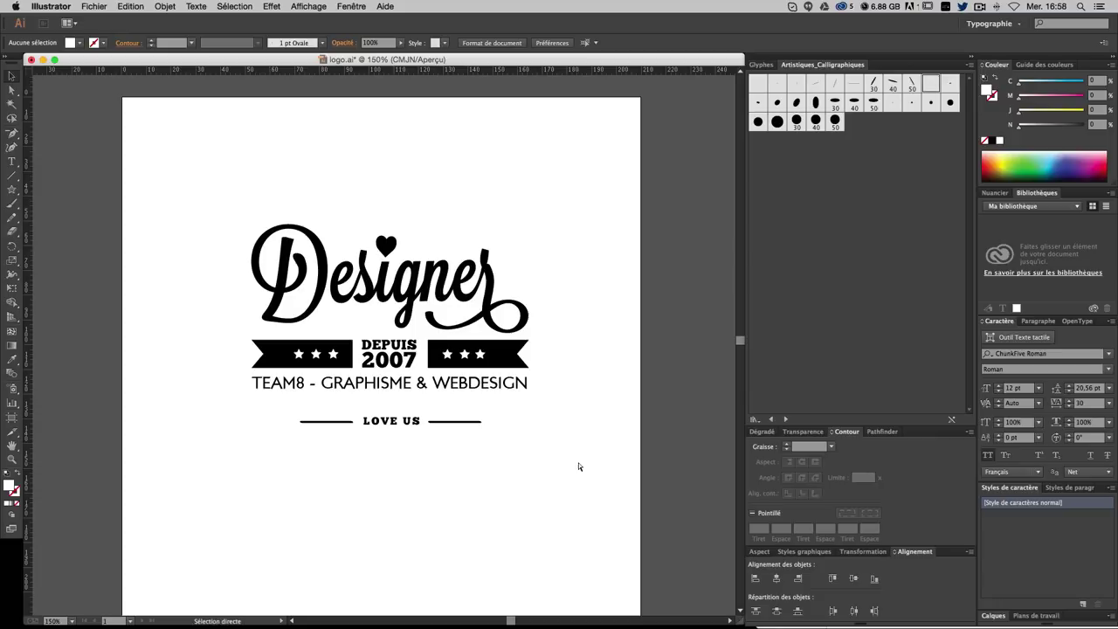
{"action": "key", "text": "ctrl+plus"}
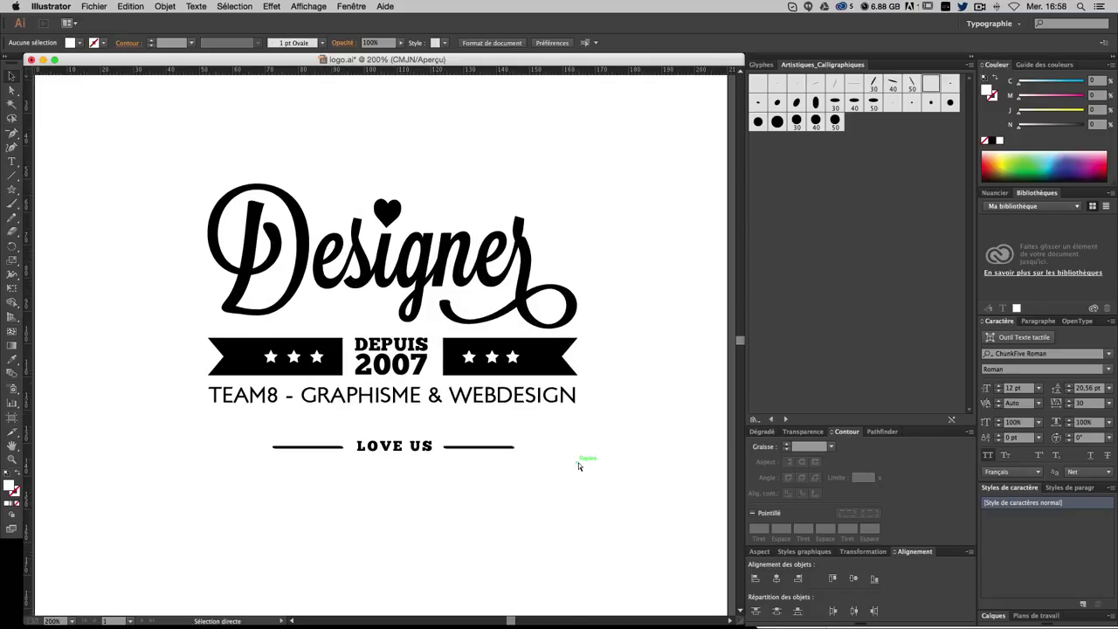
{"action": "key", "text": "ctrl+minus"}
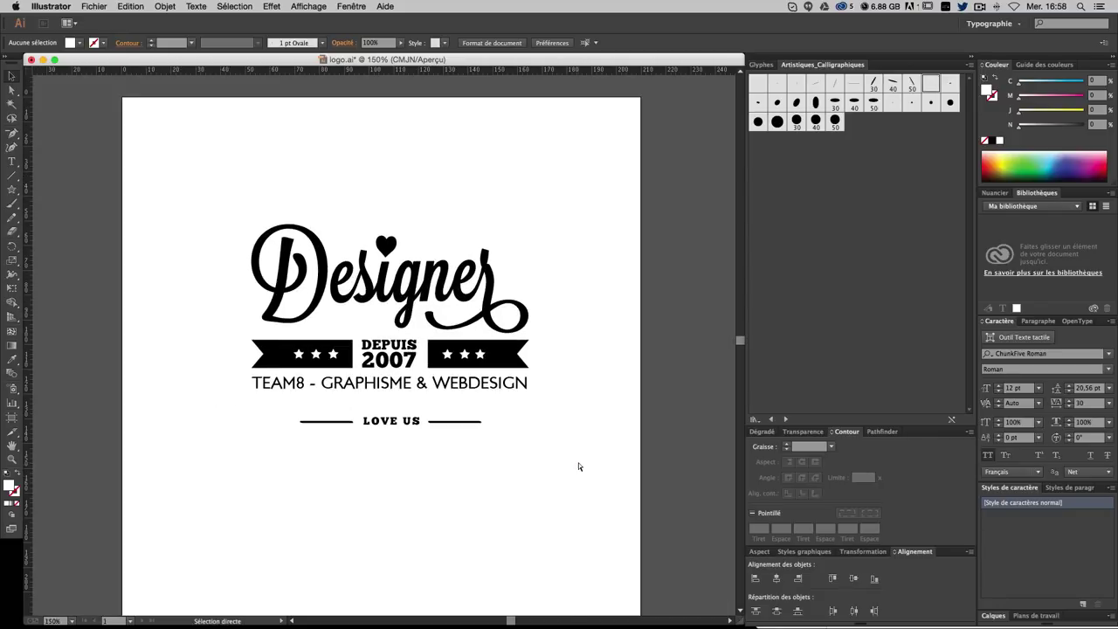
{"action": "key", "text": "ctrl+plus"}
{"action": "left_click", "coordinate": [511, 358]}
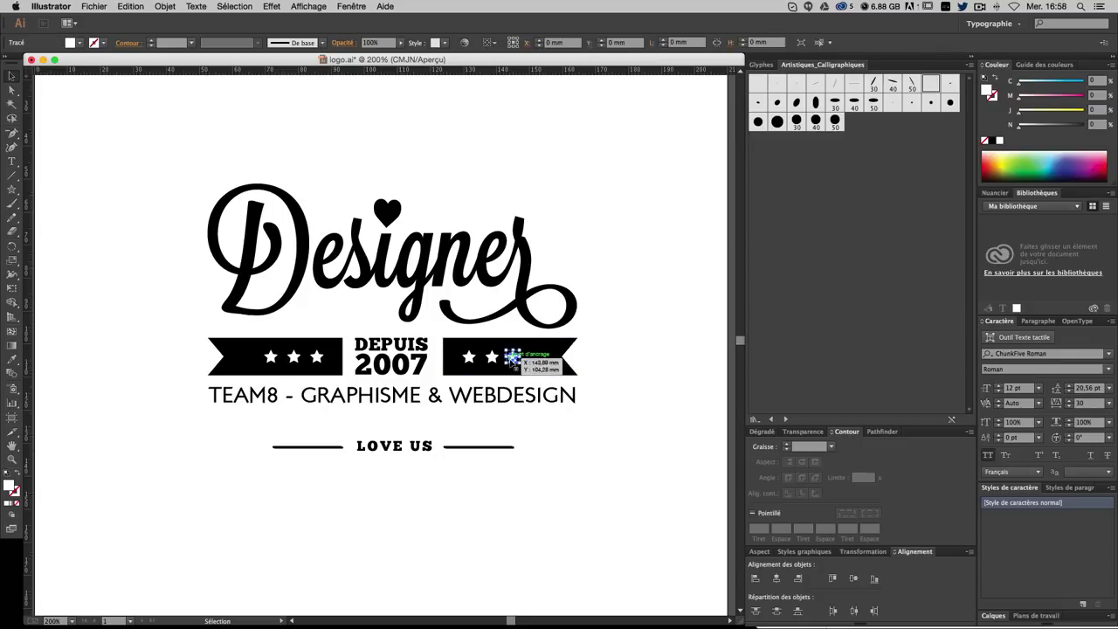
{"action": "left_click", "coordinate": [636, 442]}
{"action": "left_click", "coordinate": [491, 358]}
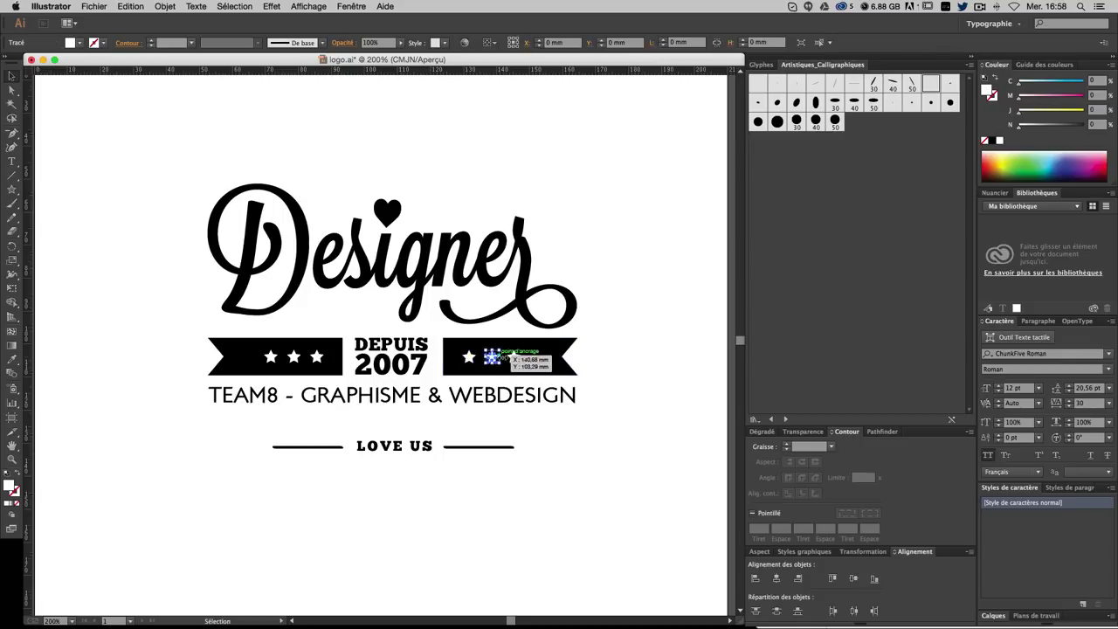
{"action": "left_click", "coordinate": [612, 389]}
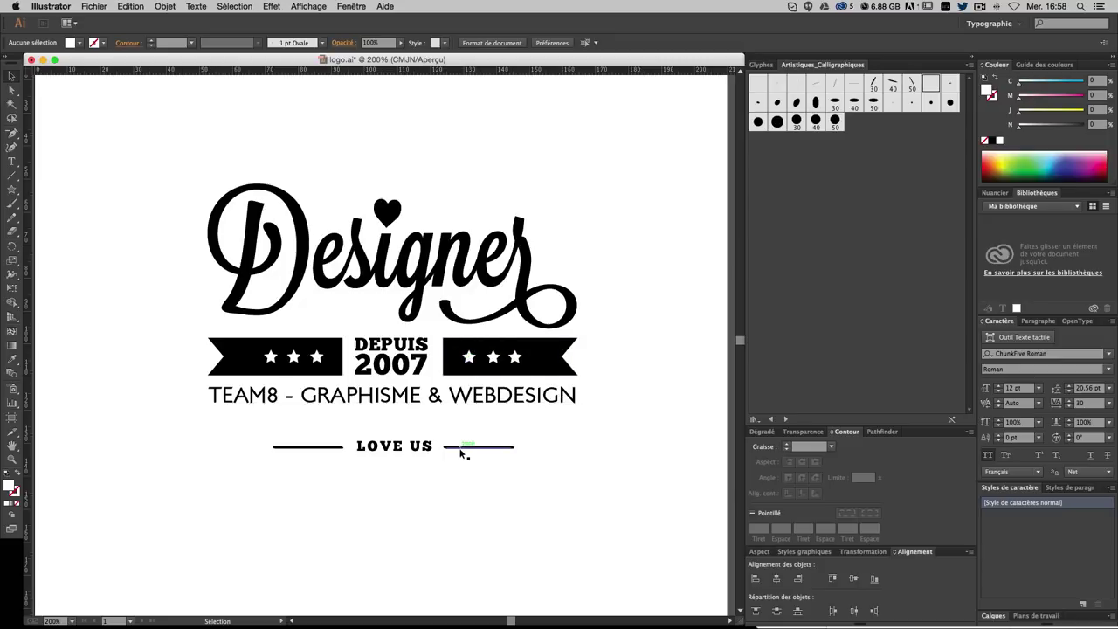
{"action": "left_click", "coordinate": [469, 357]}
{"action": "left_click", "coordinate": [516, 356], "text": "shift"}
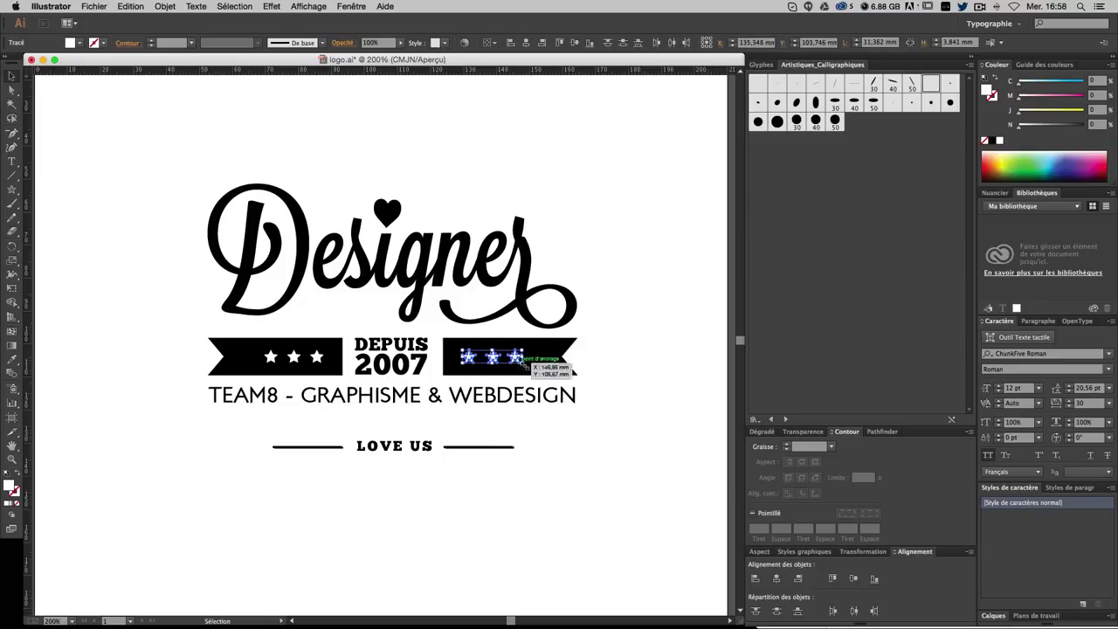
- Check the DEPUIS 2007 text, save logo.ai, and zoom back to 300%
{"action": "left_click", "coordinate": [614, 469]}
{"action": "left_click", "coordinate": [410, 365]}
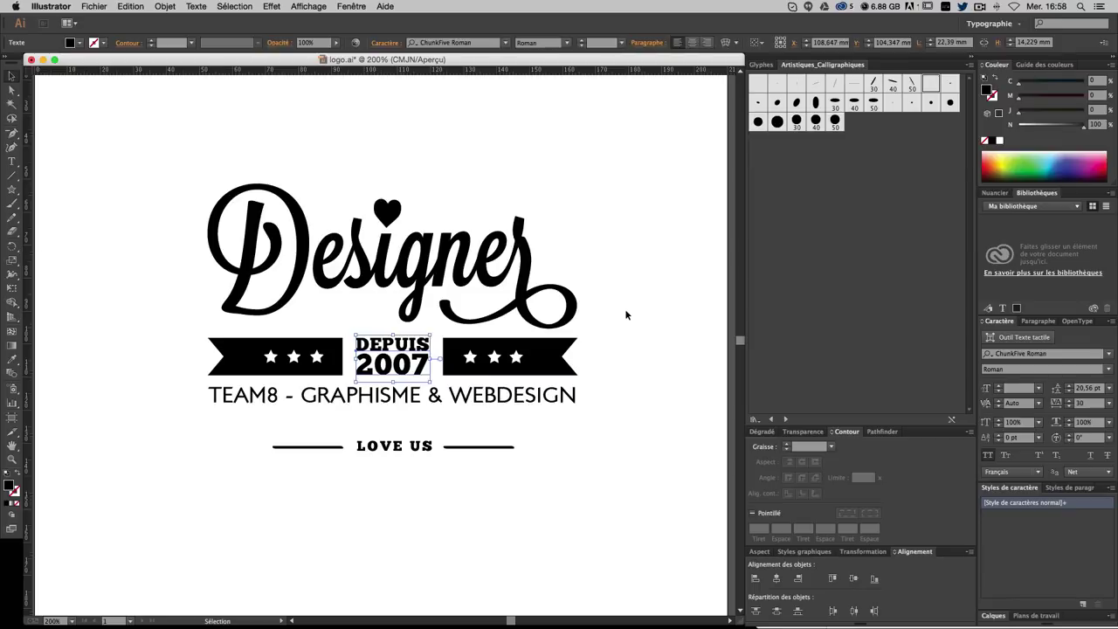
{"action": "left_click", "coordinate": [625, 315]}
{"action": "key", "text": "ctrl+s"}
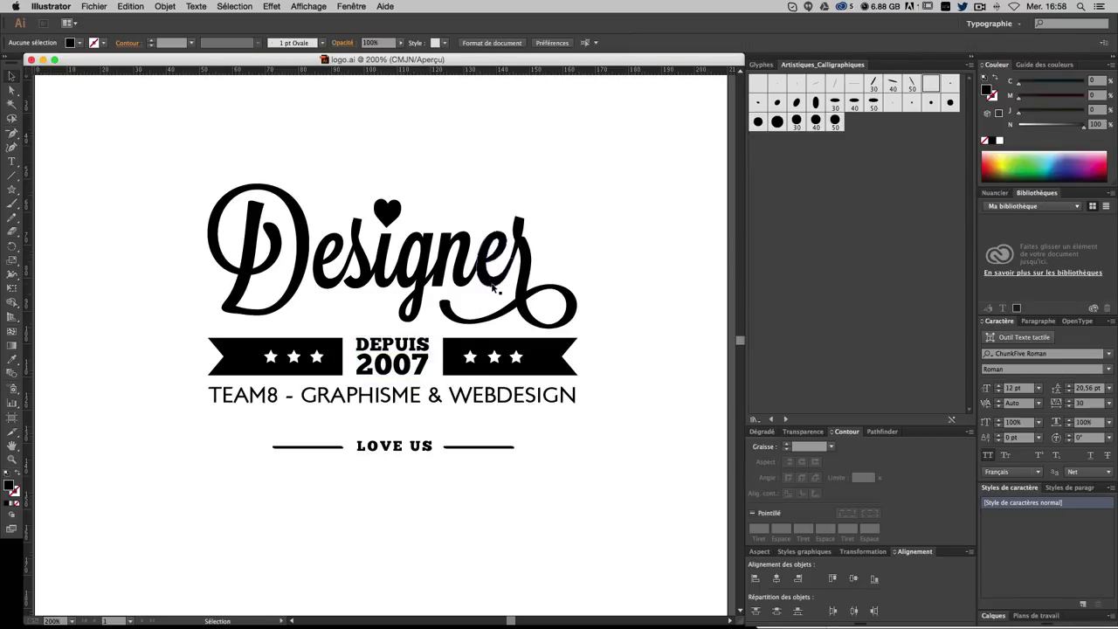
{"action": "key", "text": "ctrl+plus"}
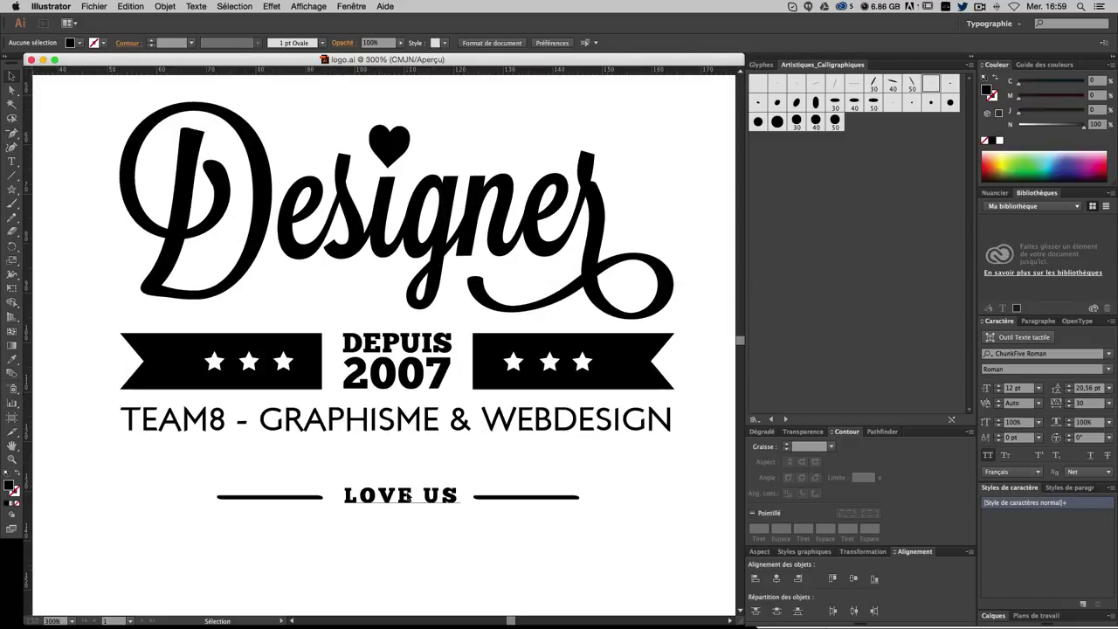
- Set the LOVE US letter spacing to 30
{"action": "left_click", "coordinate": [407, 495]}
{"action": "left_click", "coordinate": [1055, 400]}
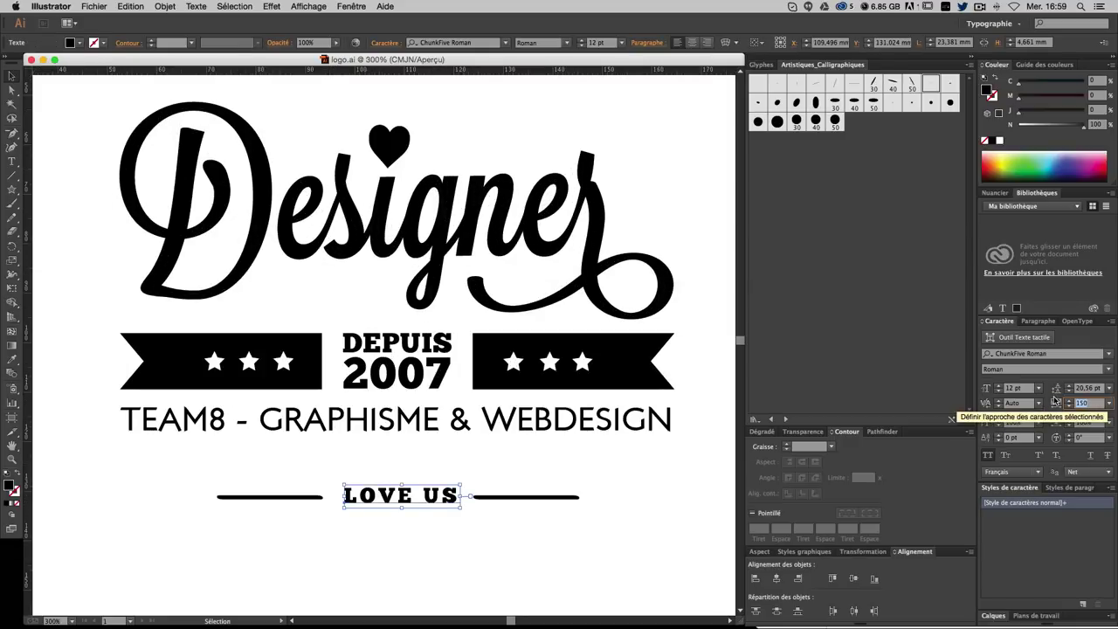
{"action": "type", "text": "30"}
{"action": "key", "text": "Return"}
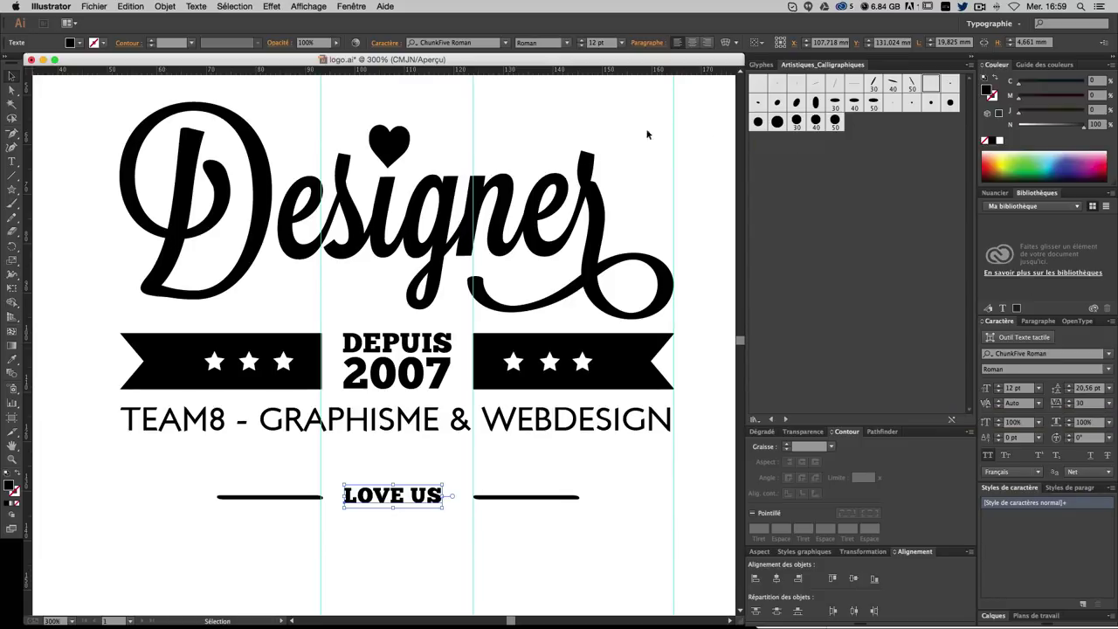
- Select the Designer lettering and pull a vertical guide onto the artboard
{"action": "mouse_move", "coordinate": [83, 166]}
{"action": "left_mouse_down"}
{"action": "mouse_move", "coordinate": [668, 264]}
{"action": "mouse_move", "coordinate": [693, 349]}
{"action": "left_mouse_up"}
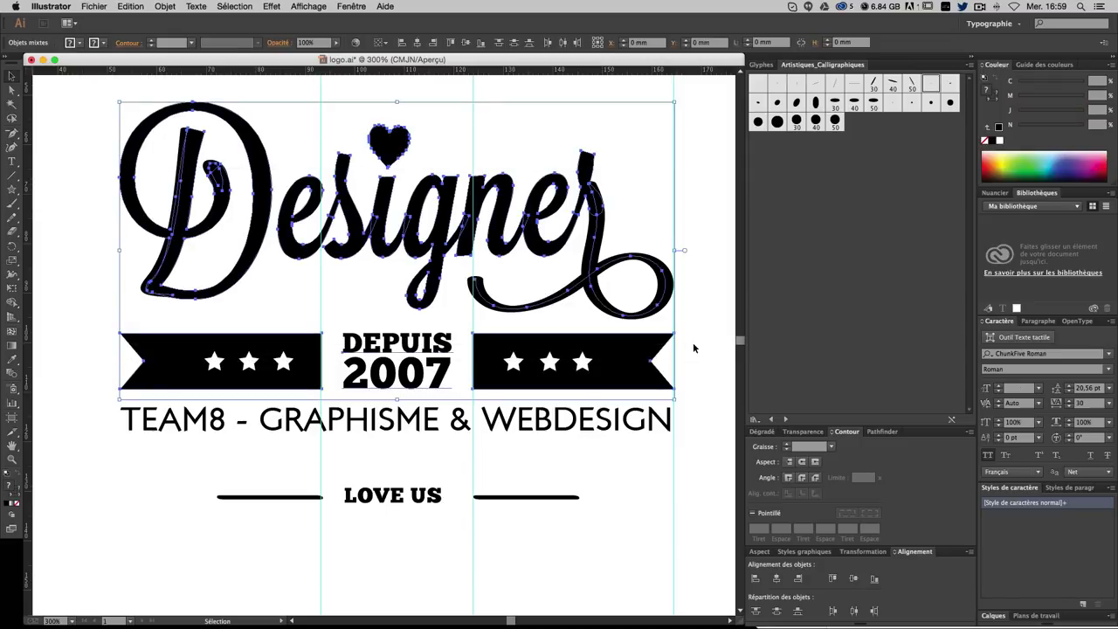
{"action": "left_click", "coordinate": [87, 110]}
{"action": "left_click_drag", "start_coordinate": [94, 152], "coordinate": [701, 226]}
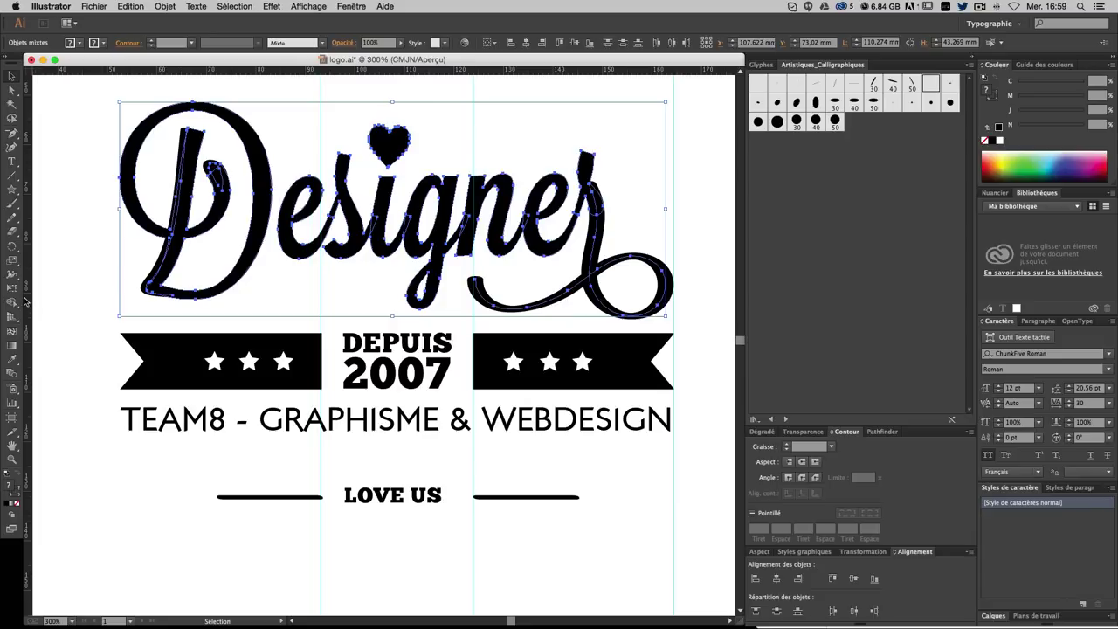
{"action": "mouse_move", "coordinate": [30, 228]}
{"action": "left_mouse_down"}
{"action": "mouse_move", "coordinate": [397, 153]}
{"action": "mouse_move", "coordinate": [394, 104]}
{"action": "left_mouse_up"}
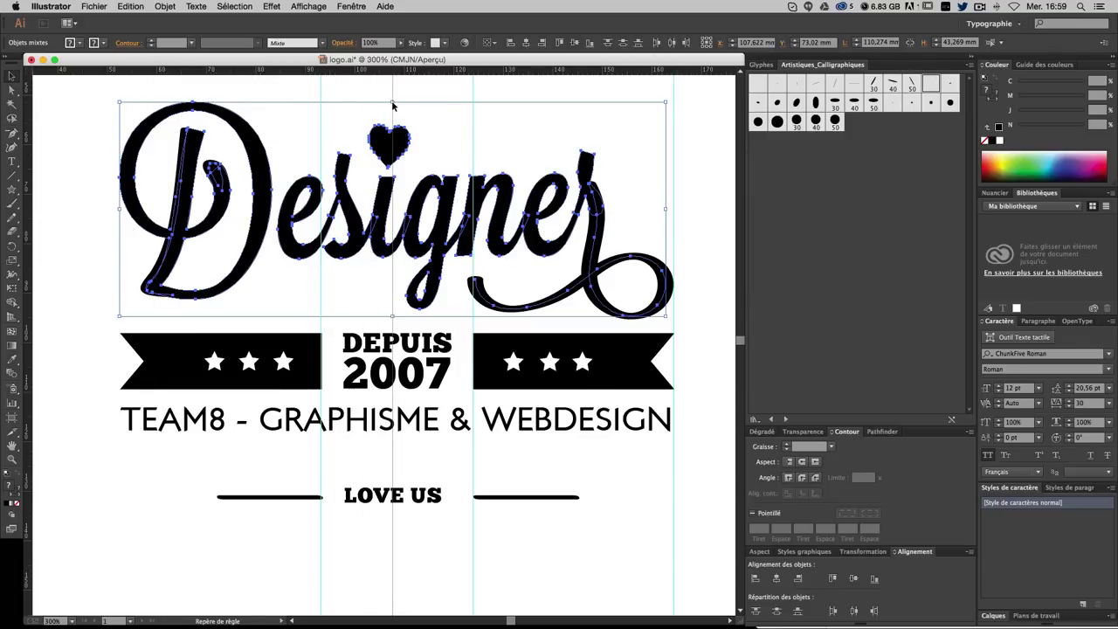
{"action": "left_click", "coordinate": [430, 509]}
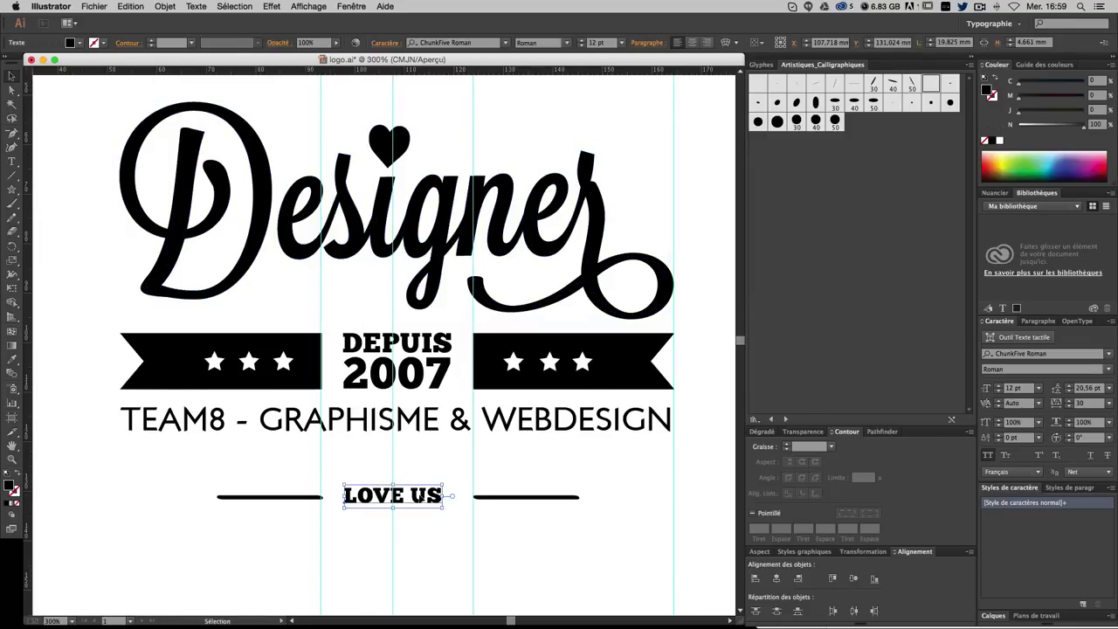
{"action": "left_click", "coordinate": [459, 528]}
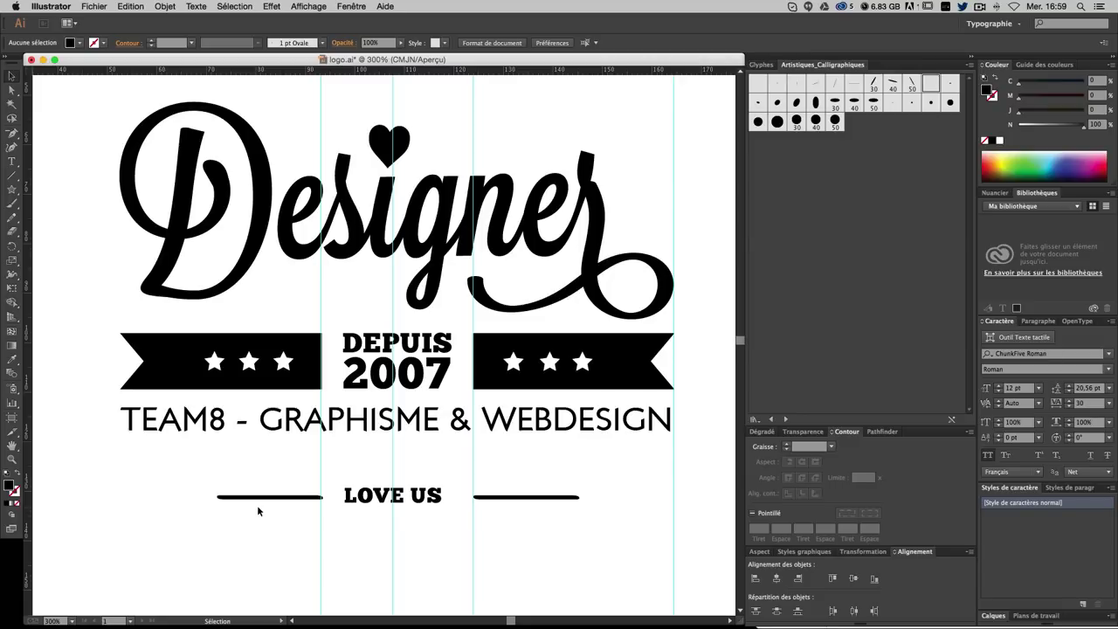
- Nudge the left rule beside LOVE US and shift DEPUIS 2007 slightly into alignment
{"action": "left_click_drag", "start_coordinate": [262, 497], "coordinate": [260, 497]}
{"action": "left_click", "coordinate": [340, 529]}
{"action": "key", "text": "a"}
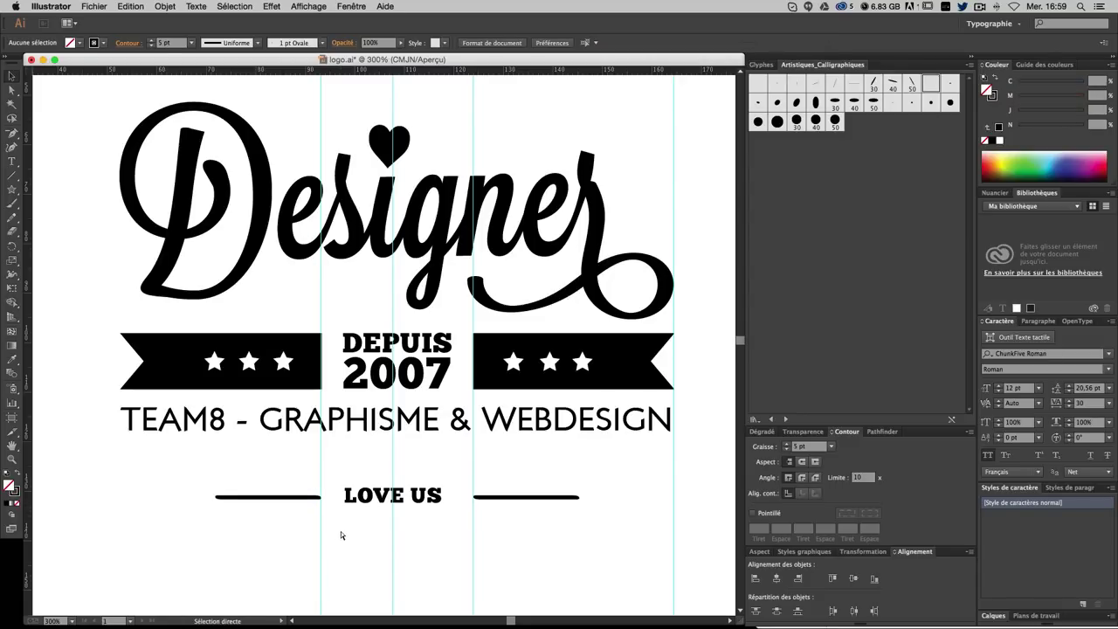
{"action": "key", "text": "v"}
{"action": "left_click_drag", "start_coordinate": [405, 342], "coordinate": [412, 344]}
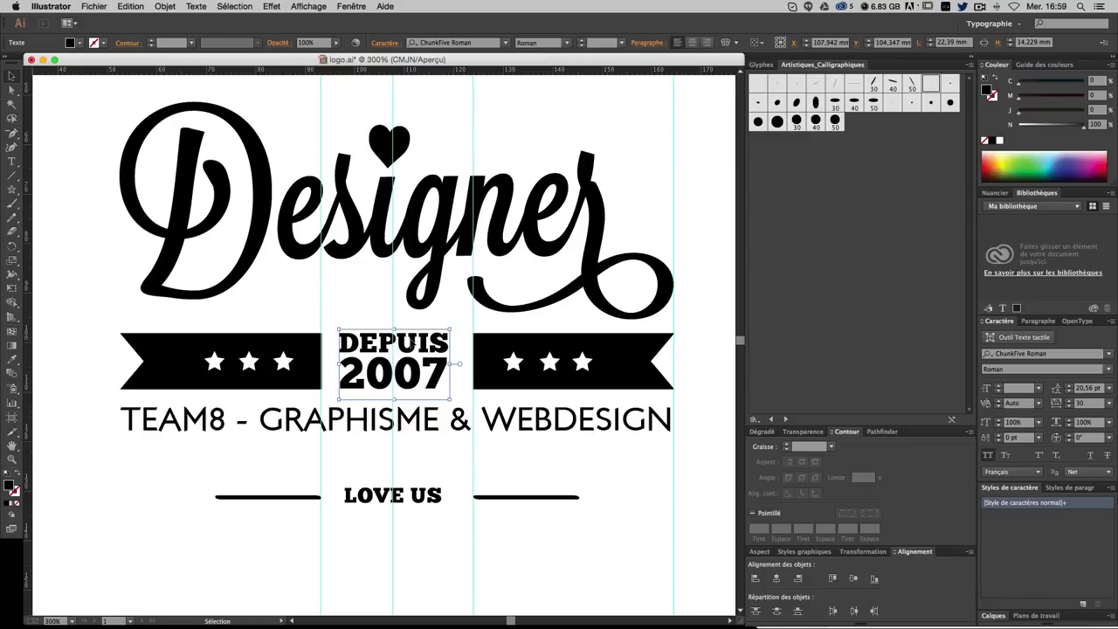
{"action": "left_click", "coordinate": [541, 355]}
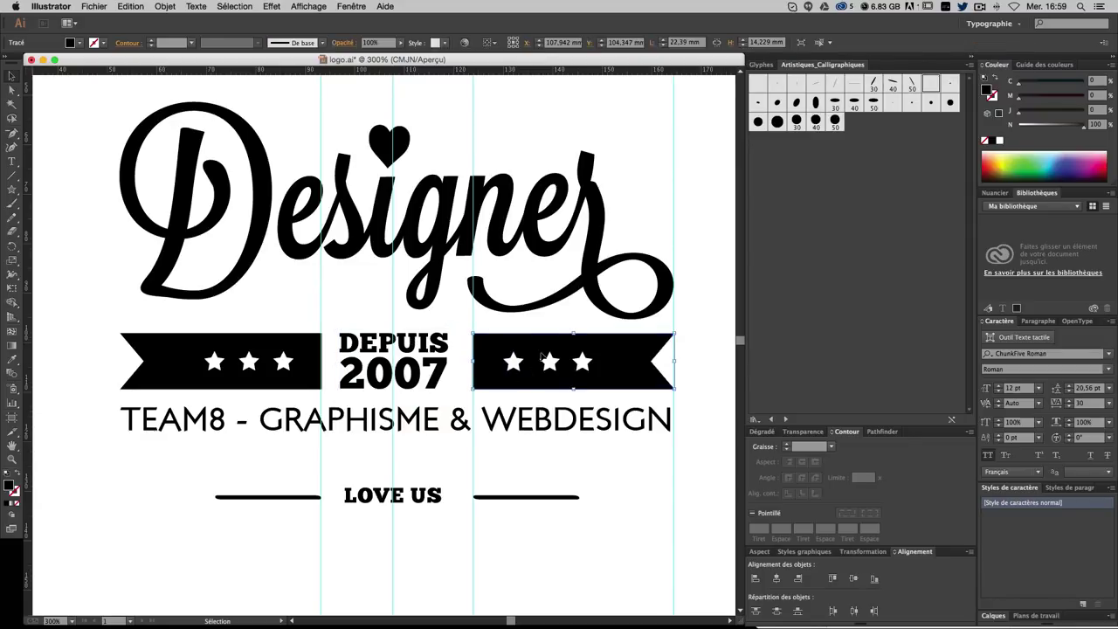
{"action": "left_click", "coordinate": [185, 210]}
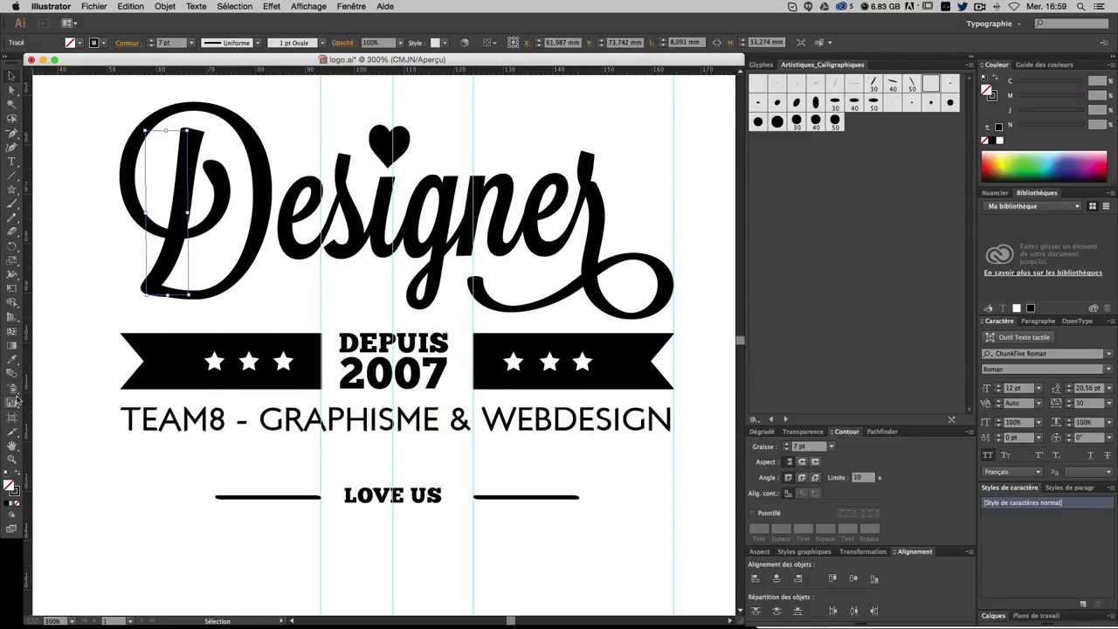
- Move the vertical guide right to x≈136 and check the left banner's star alignment
{"action": "left_click_drag", "start_coordinate": [80, 382], "coordinate": [119, 371]}
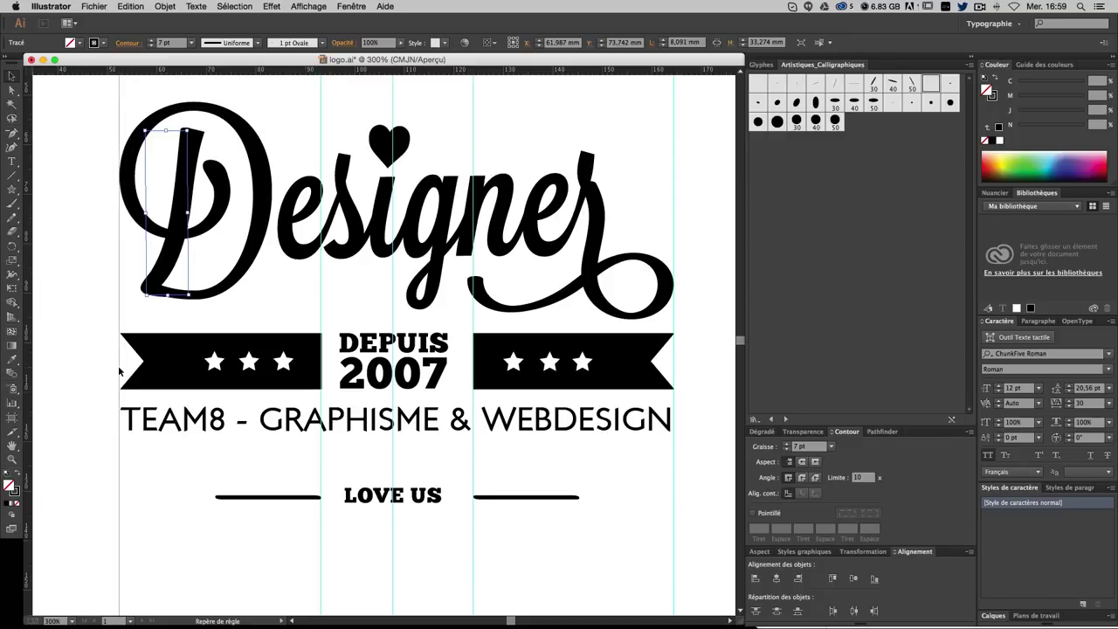
{"action": "left_click", "coordinate": [123, 374]}
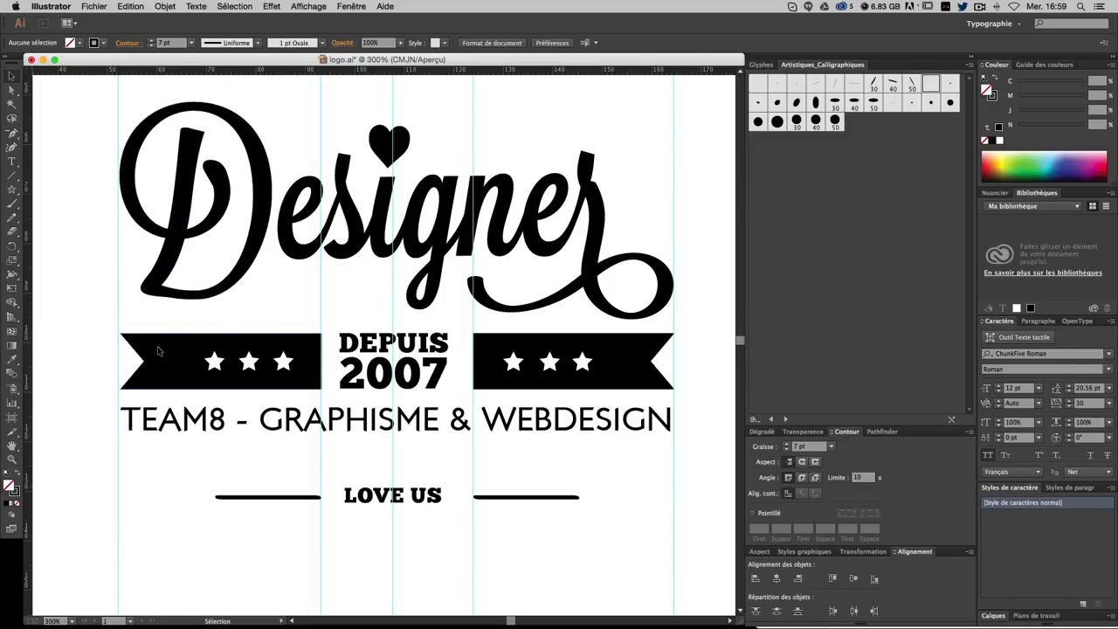
{"action": "left_click", "coordinate": [160, 352]}
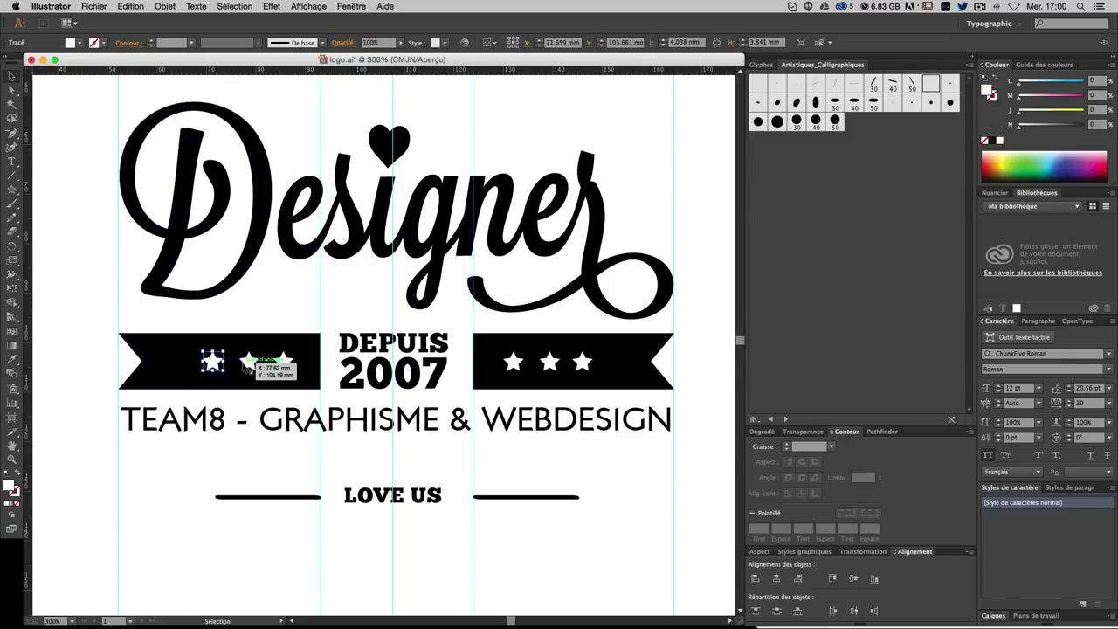
{"action": "left_click", "coordinate": [281, 361]}
{"action": "left_click", "coordinate": [215, 449]}
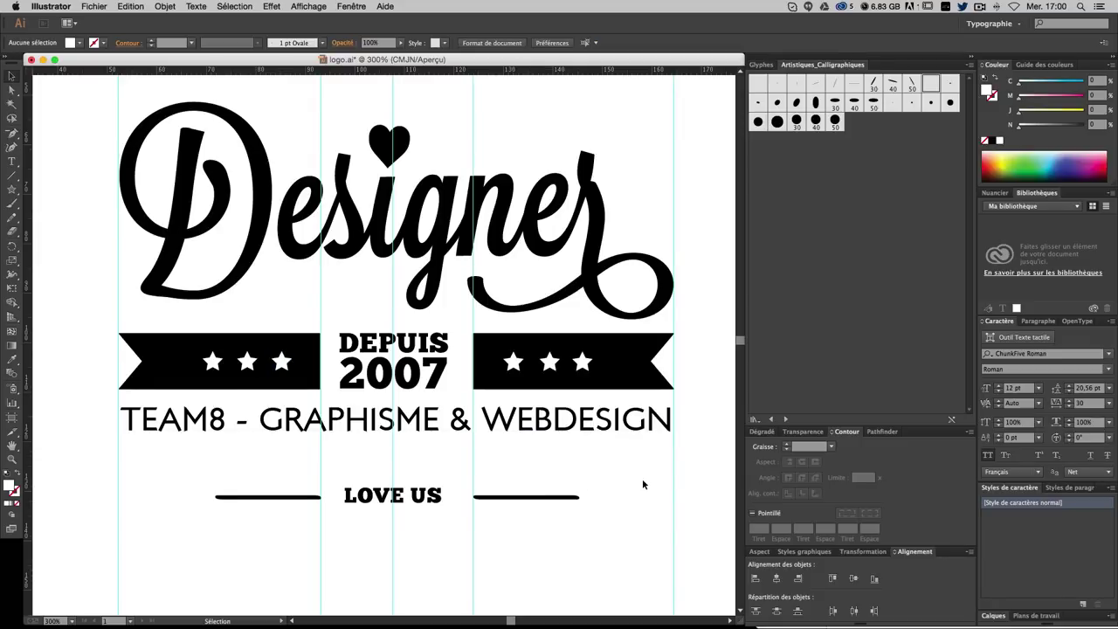
{"action": "key", "text": "super+minus"}
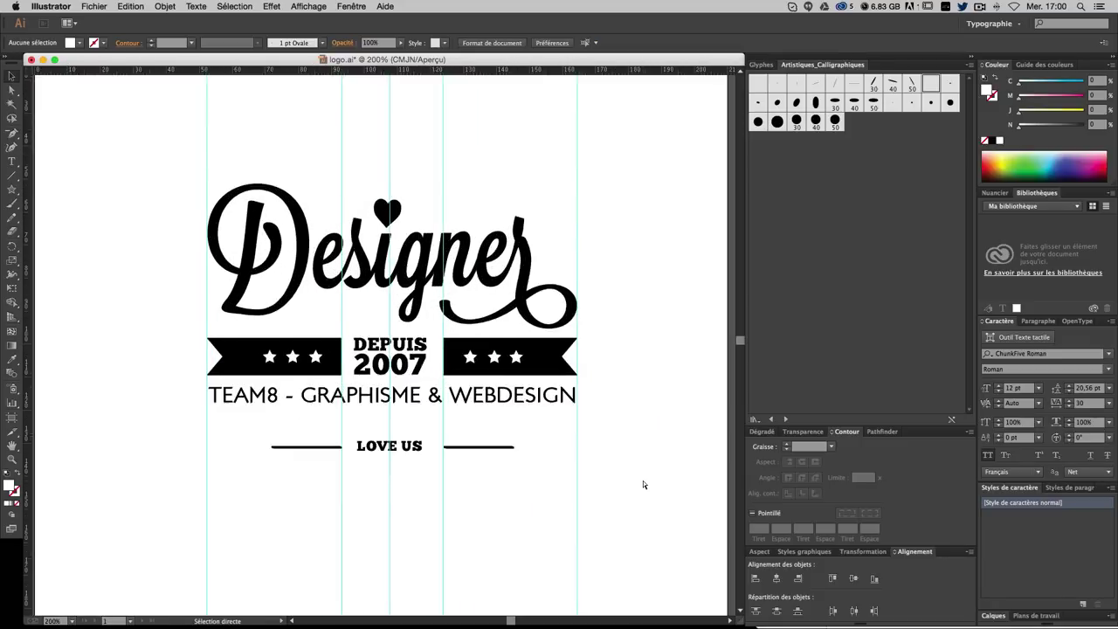
- Zoom to 800% on the heart above Designer, ready to draw with the Pen tool
{"action": "key", "text": "super+plus"}
{"action": "key", "text": "super+plus"}
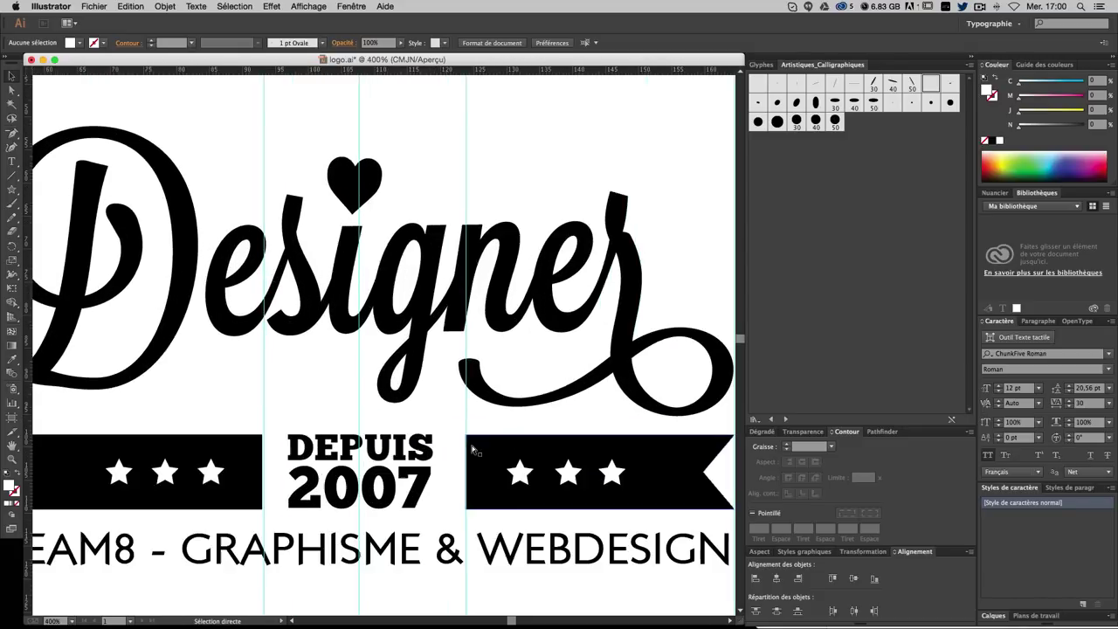
{"action": "key", "text": "super+plus"}
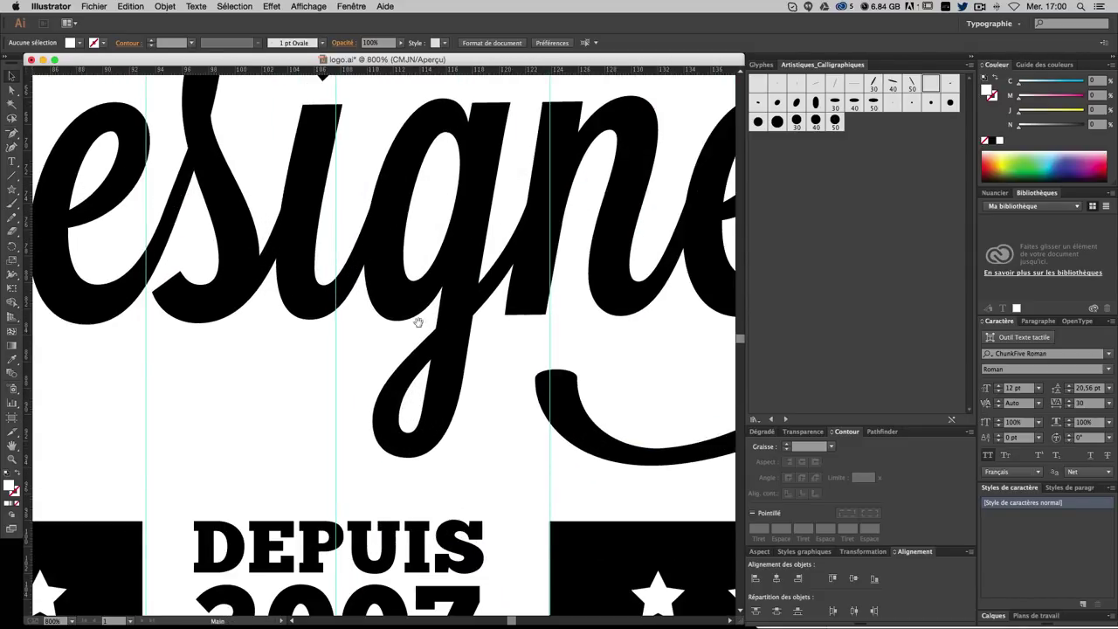
{"action": "left_click_drag", "start_coordinate": [418, 322], "coordinate": [401, 593]}
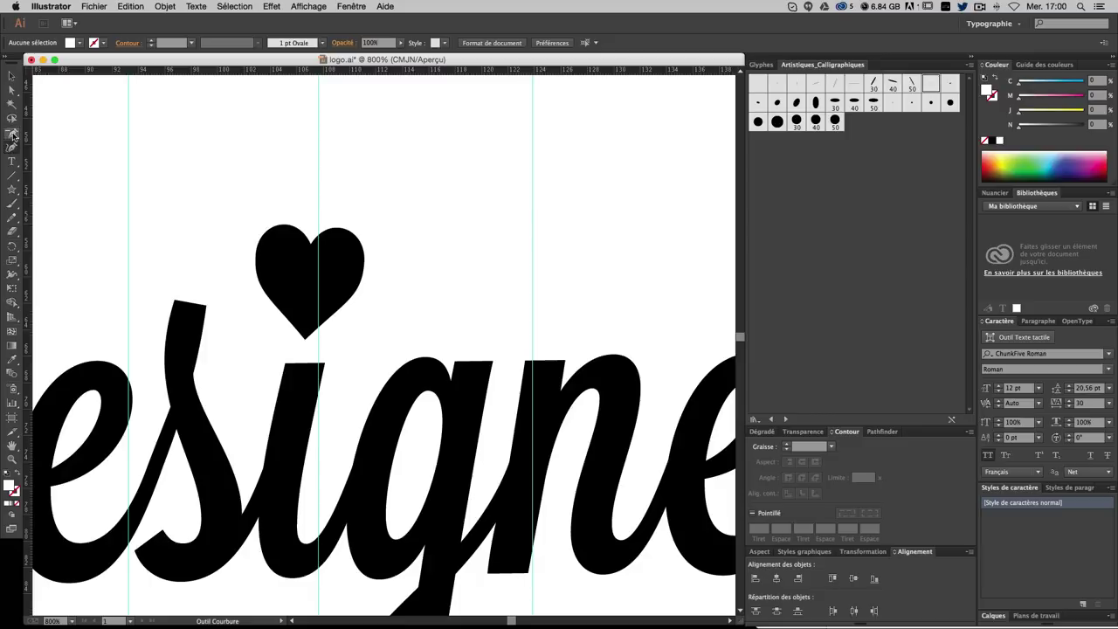
{"action": "left_click_drag", "start_coordinate": [11, 133], "coordinate": [40, 135]}
{"action": "key", "text": "v"}
- Draw a small closed white highlight shape inside the heart's right lobe
{"action": "left_click", "coordinate": [338, 244]}
{"action": "left_click", "coordinate": [348, 254]}
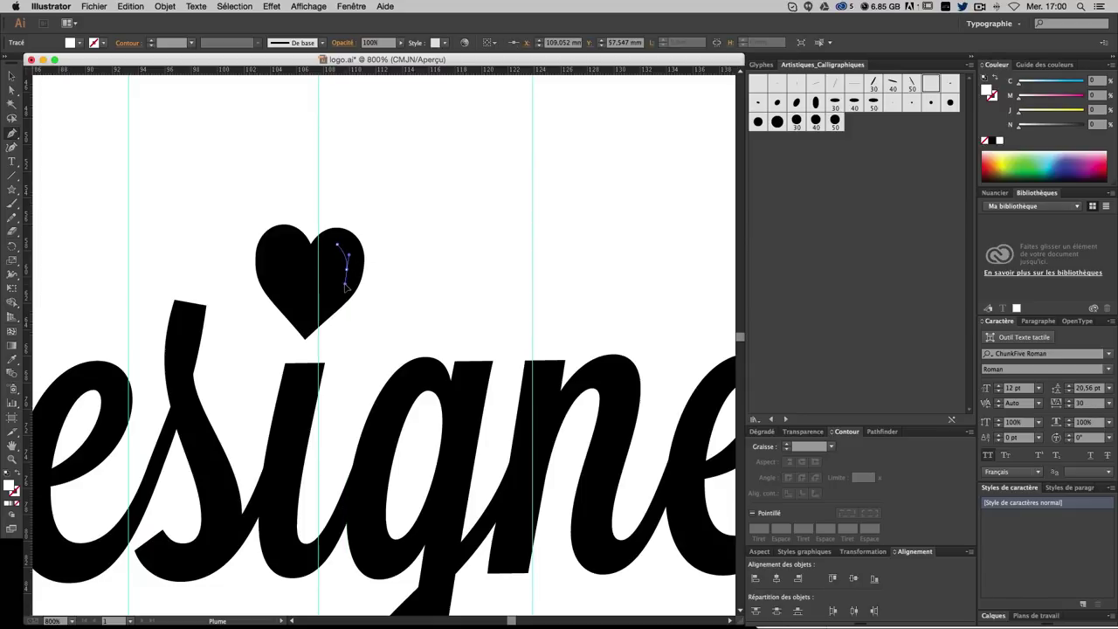
{"action": "left_click", "coordinate": [346, 290]}
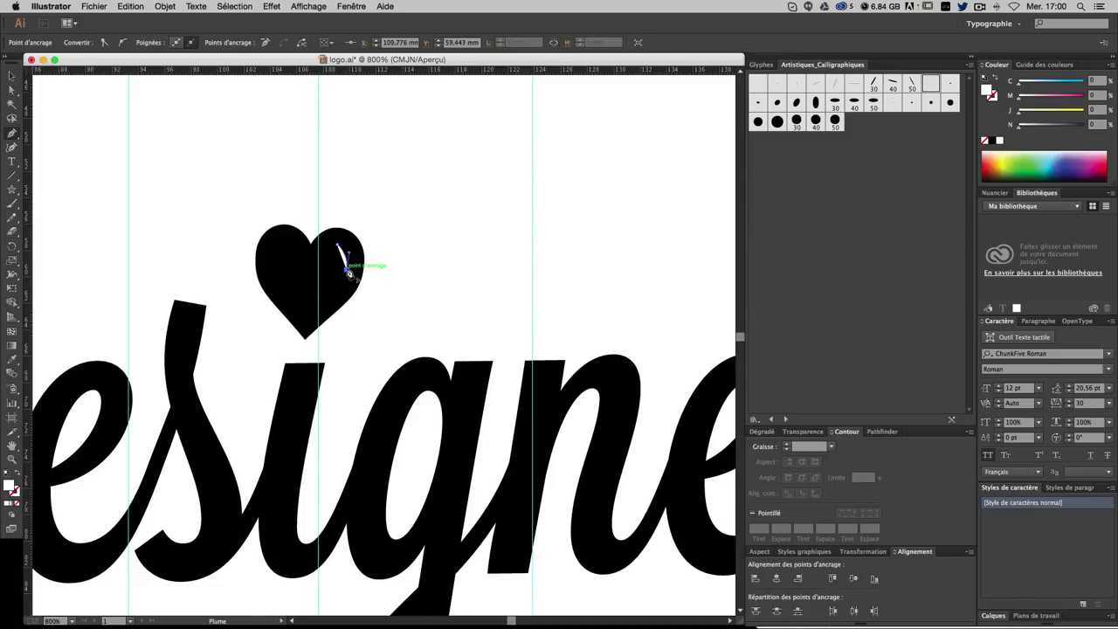
{"action": "left_click", "coordinate": [338, 245]}
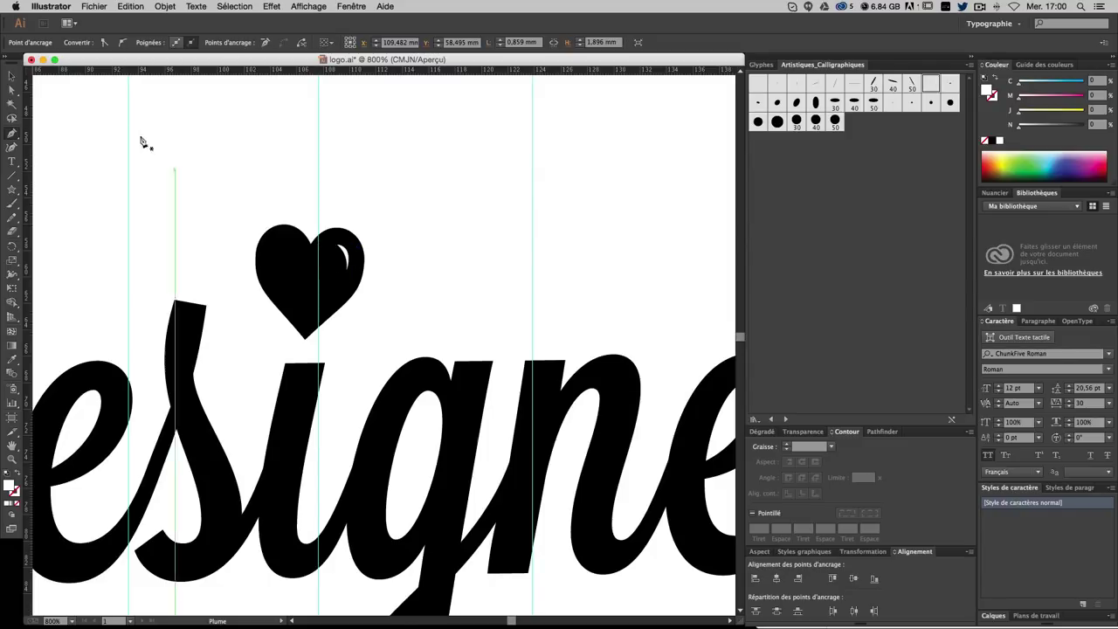
{"action": "left_click", "coordinate": [11, 75]}
{"action": "left_click", "coordinate": [595, 210]}
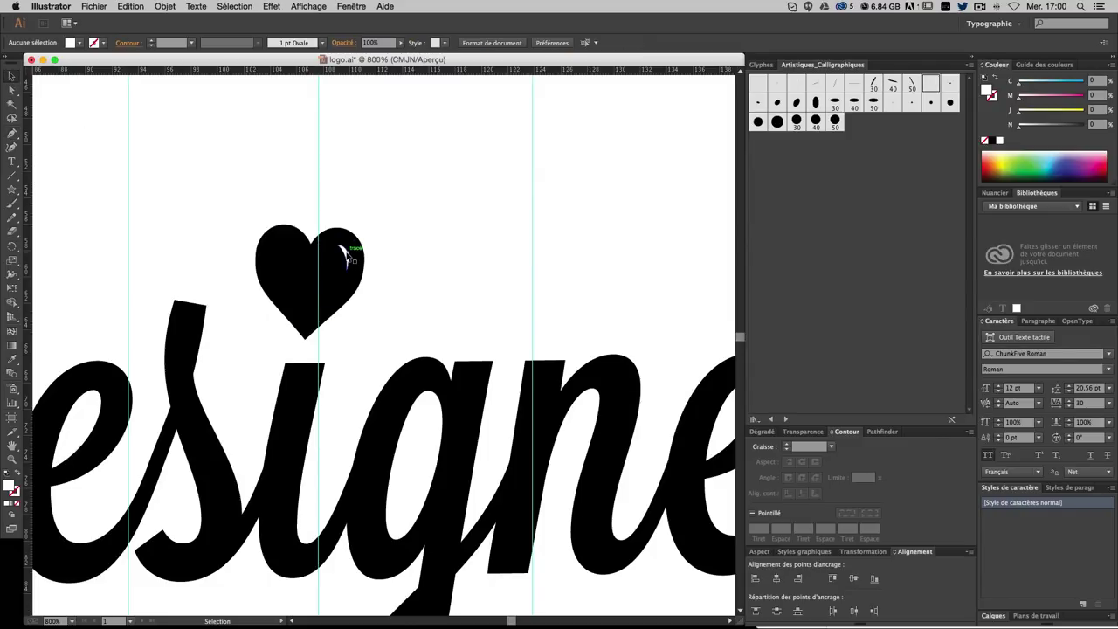
{"action": "left_click", "coordinate": [346, 253]}
{"action": "left_click", "coordinate": [445, 243]}
- Zoom out to review the whole logo, then zoom in on the right swirl and banner
{"action": "key", "text": "ctrl+minus"}
{"action": "key", "text": "ctrl+minus"}
{"action": "key", "text": "ctrl+minus"}
{"action": "scroll", "coordinate": [463, 254], "scroll_direction": "down", "scroll_amount": 3}
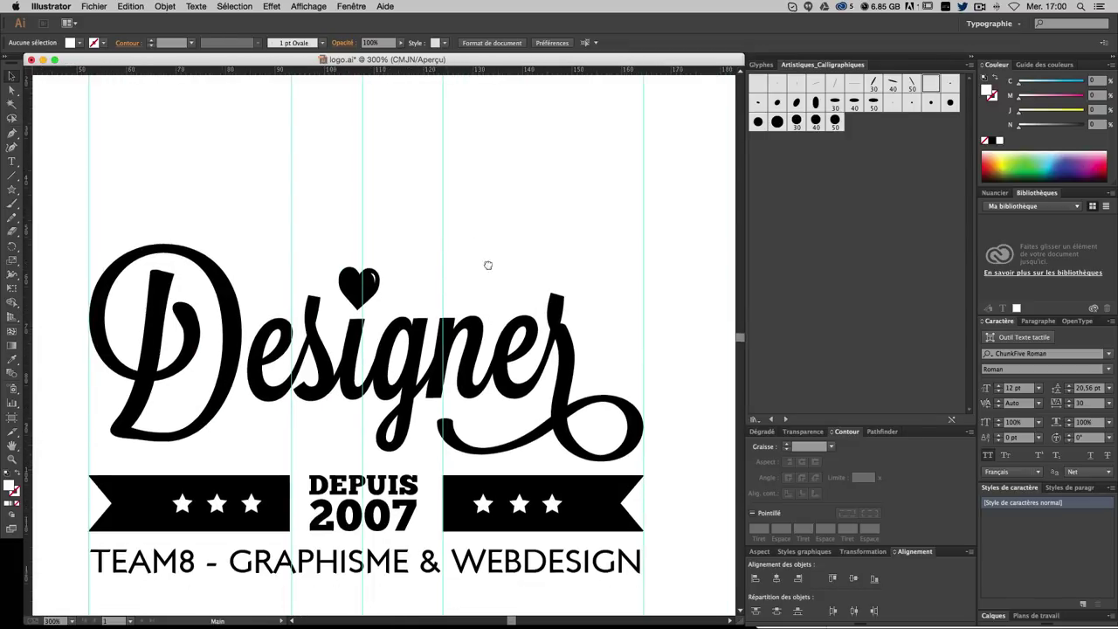
{"action": "scroll", "coordinate": [489, 249], "scroll_direction": "down", "scroll_amount": 4}
{"action": "scroll", "coordinate": [481, 245], "scroll_direction": "up", "scroll_amount": 1}
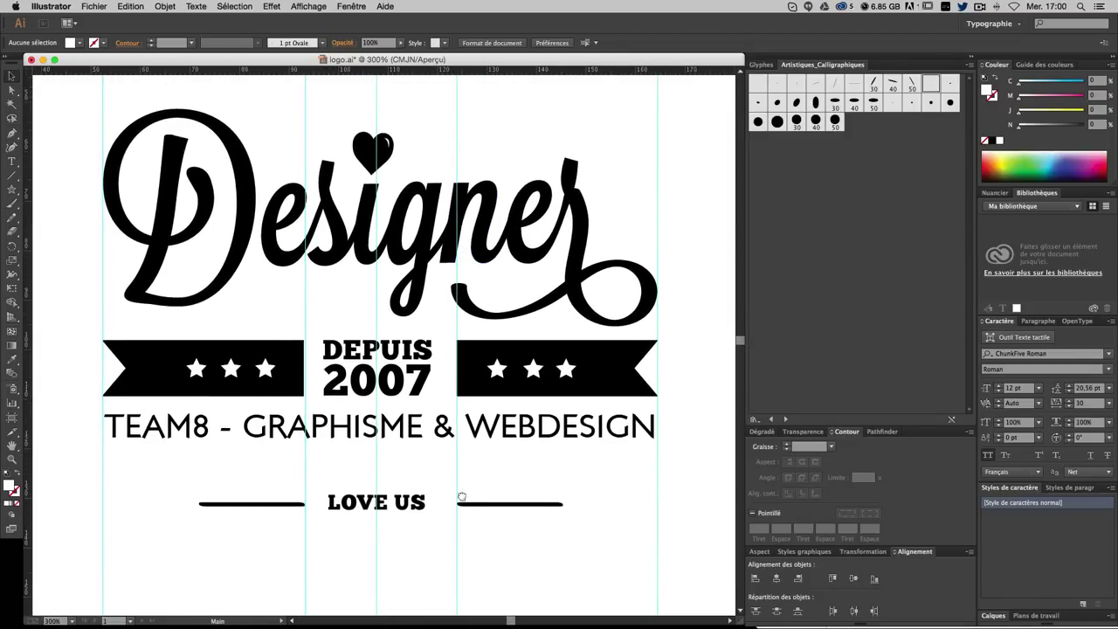
{"action": "scroll", "coordinate": [469, 479], "scroll_direction": "down", "scroll_amount": 1}
{"action": "key", "text": "ctrl+minus"}
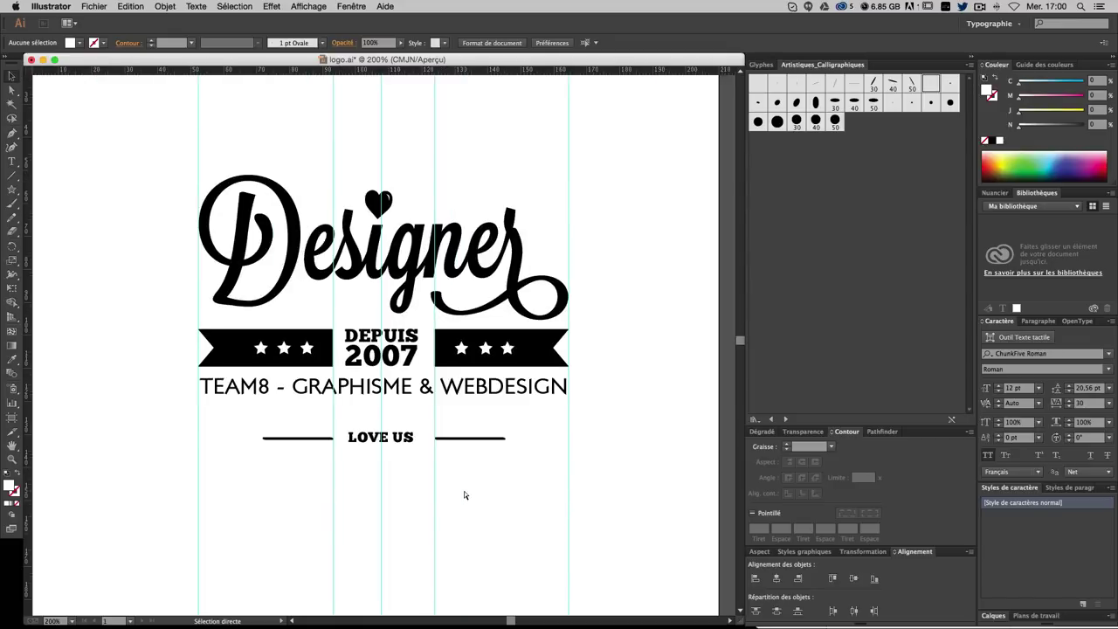
{"action": "key", "text": "ctrl+plus"}
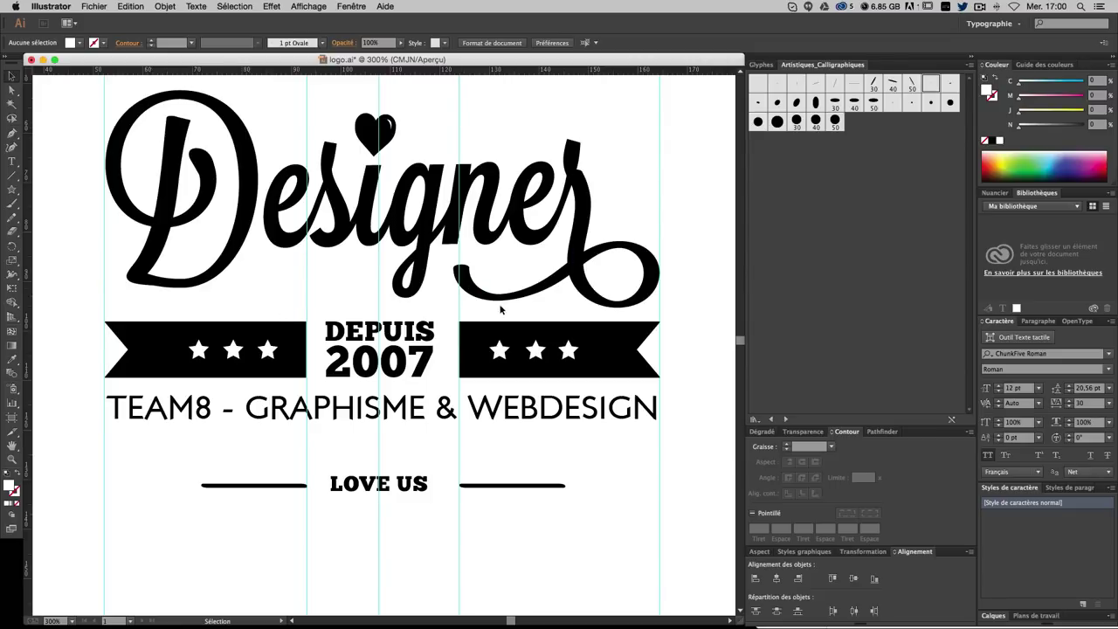
{"action": "key", "text": "ctrl+plus"}
{"action": "key", "text": "ctrl+plus"}
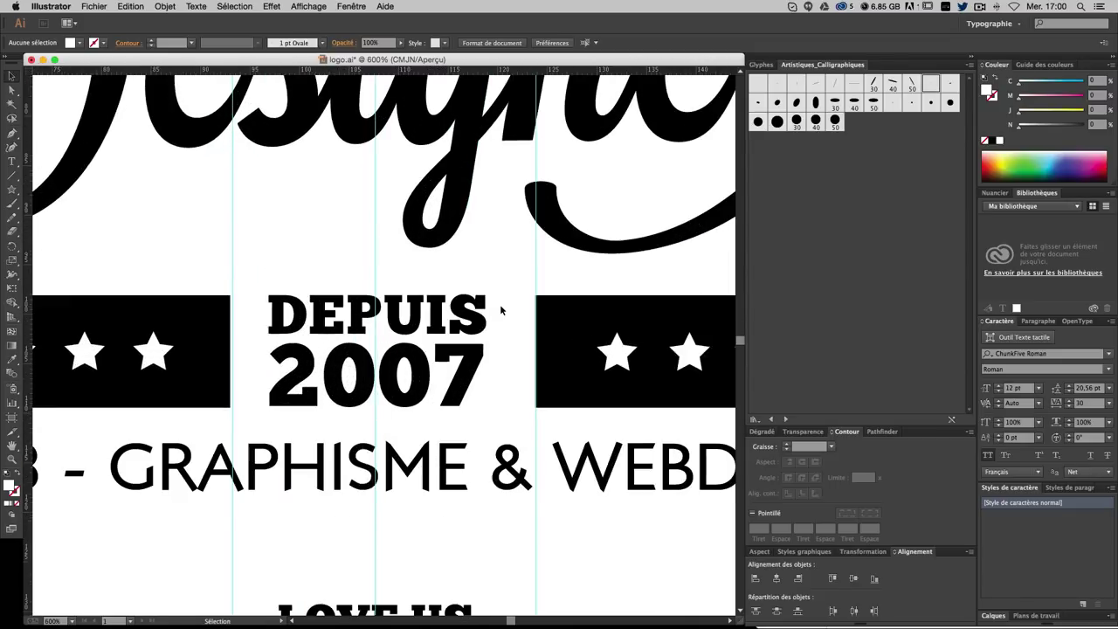
- Select the swirl on Designer's final r and reveal its anchor points
{"action": "mouse_move", "coordinate": [500, 304]}
{"action": "left_mouse_down"}
{"action": "mouse_move", "coordinate": [218, 387]}
{"action": "mouse_move", "coordinate": [357, 375]}
{"action": "left_mouse_up"}
{"action": "left_click", "coordinate": [245, 370]}
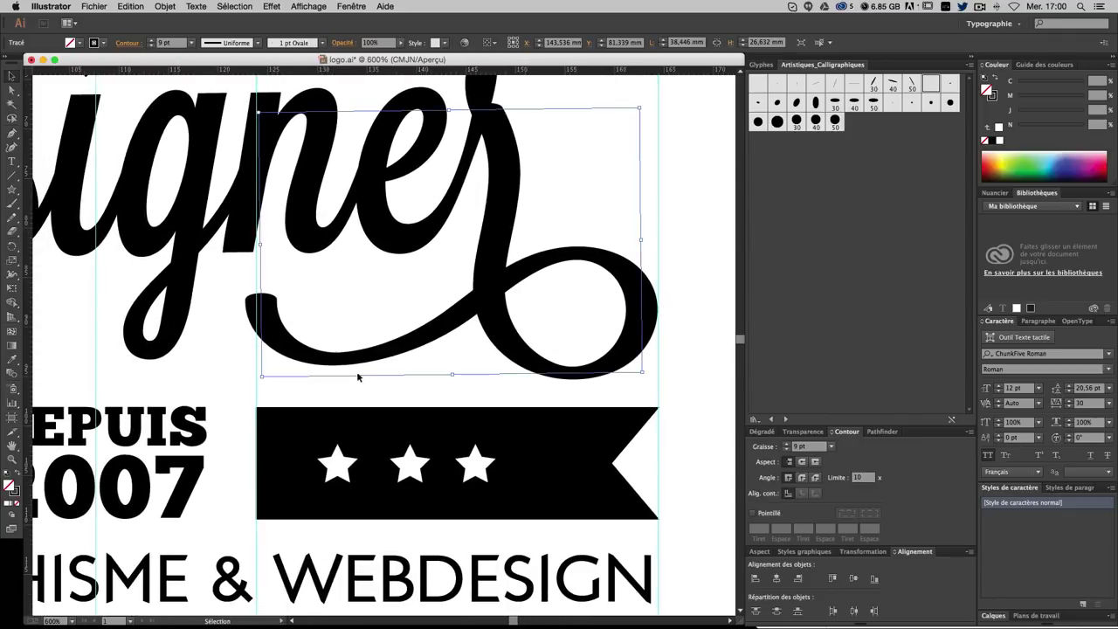
{"action": "left_click", "coordinate": [13, 132]}
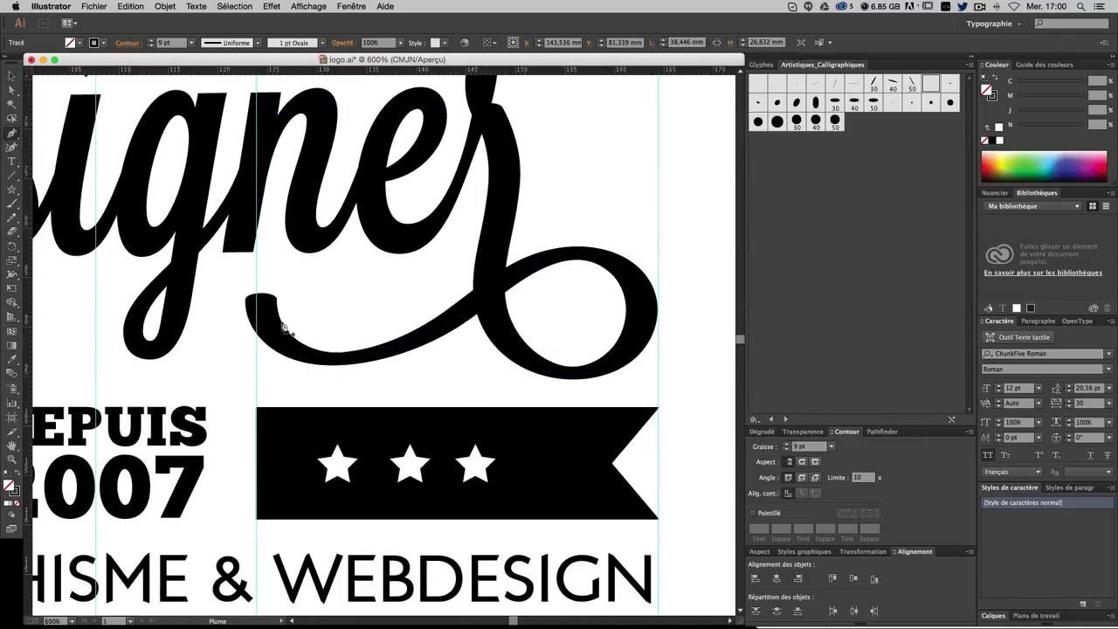
{"action": "key", "text": "v"}
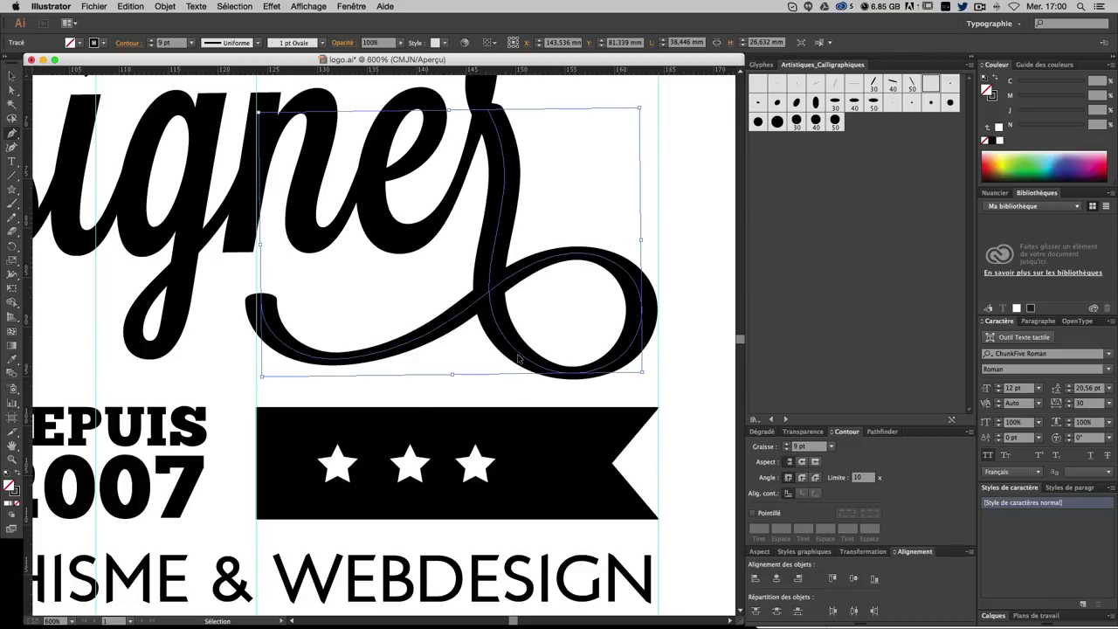
{"action": "key", "text": "ctrl+shift+b"}
{"action": "key", "text": "ctrl+shift+b"}
{"action": "key", "text": "ctrl+shift+b"}
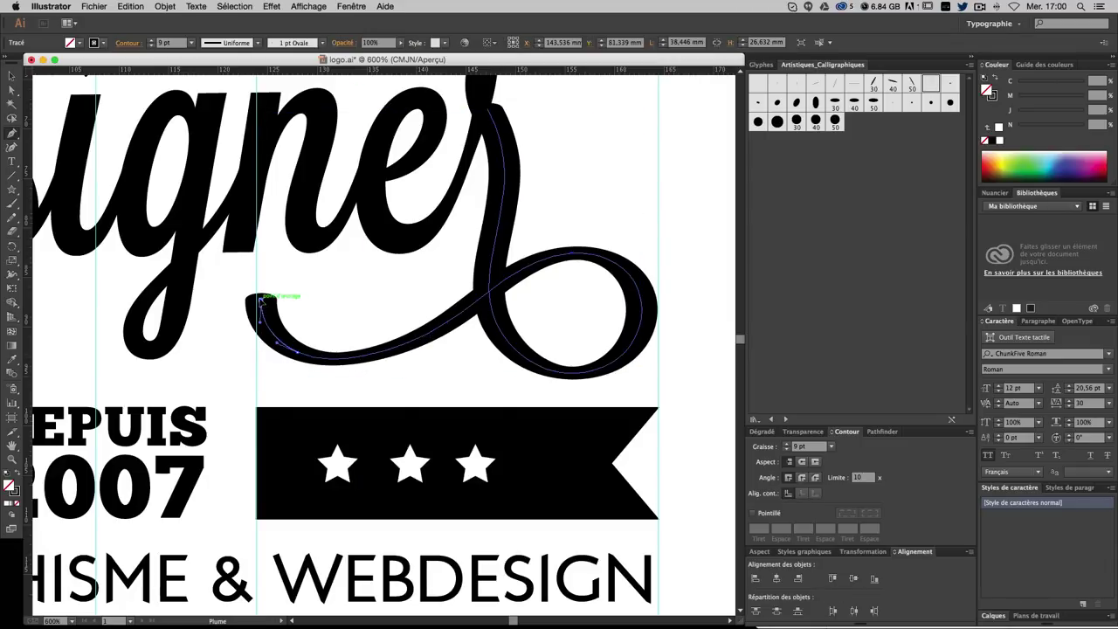
{"action": "left_click", "coordinate": [263, 306]}
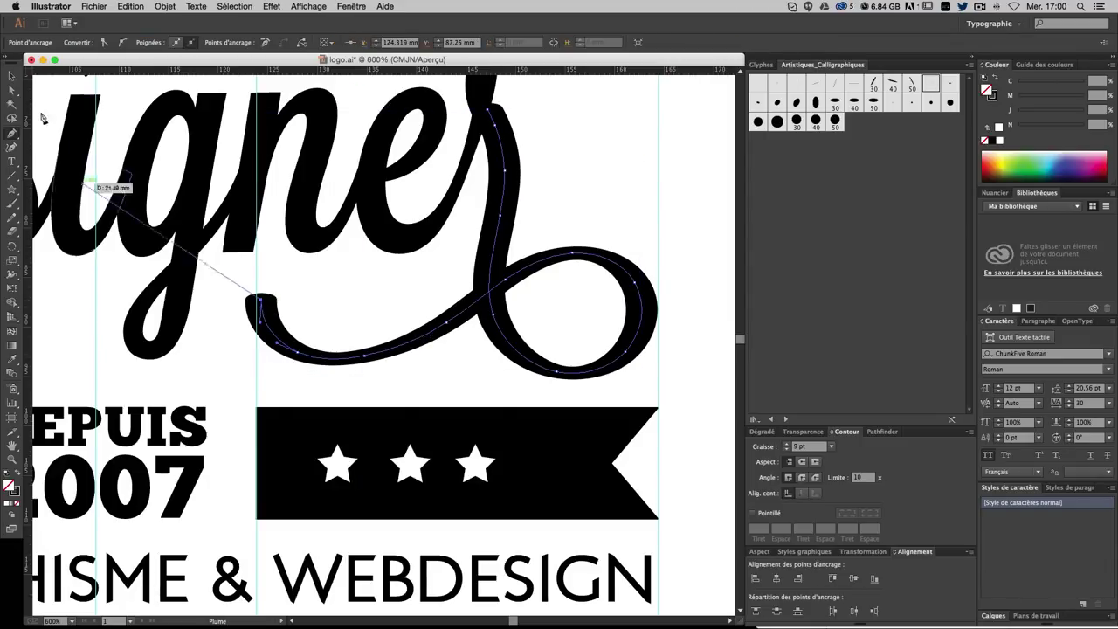
{"action": "key", "text": "v"}
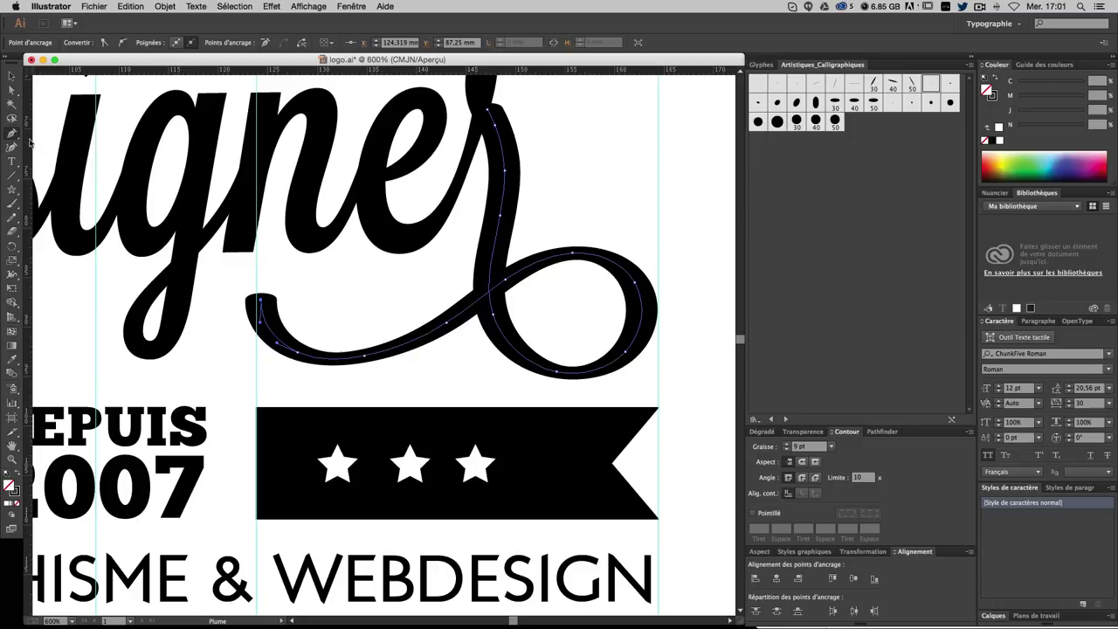
- Delete the curled end anchors at the tip of the swirl's tail
{"action": "left_click_drag", "start_coordinate": [13, 133], "coordinate": [52, 162]}
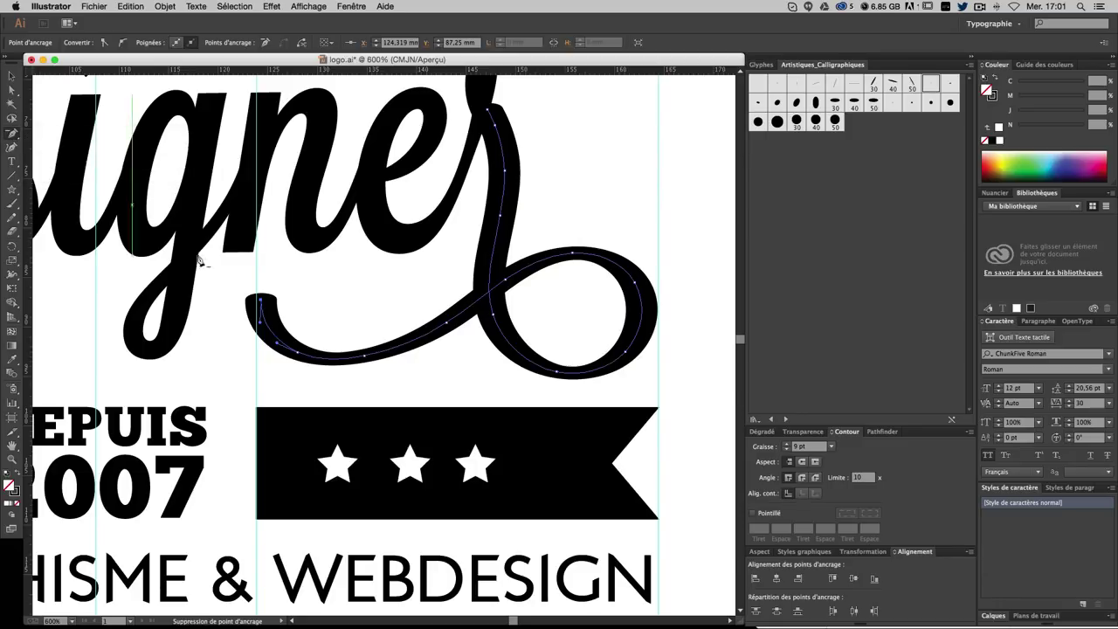
{"action": "left_click", "coordinate": [264, 305]}
{"action": "key", "text": "Return"}
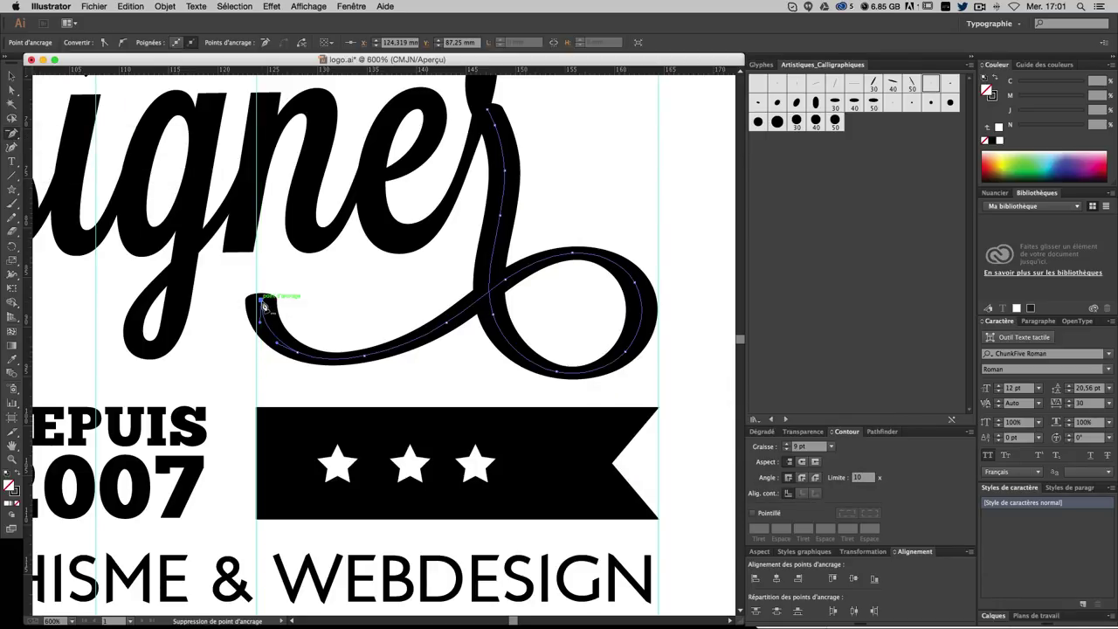
{"action": "left_click", "coordinate": [264, 306]}
{"action": "left_click", "coordinate": [296, 349]}
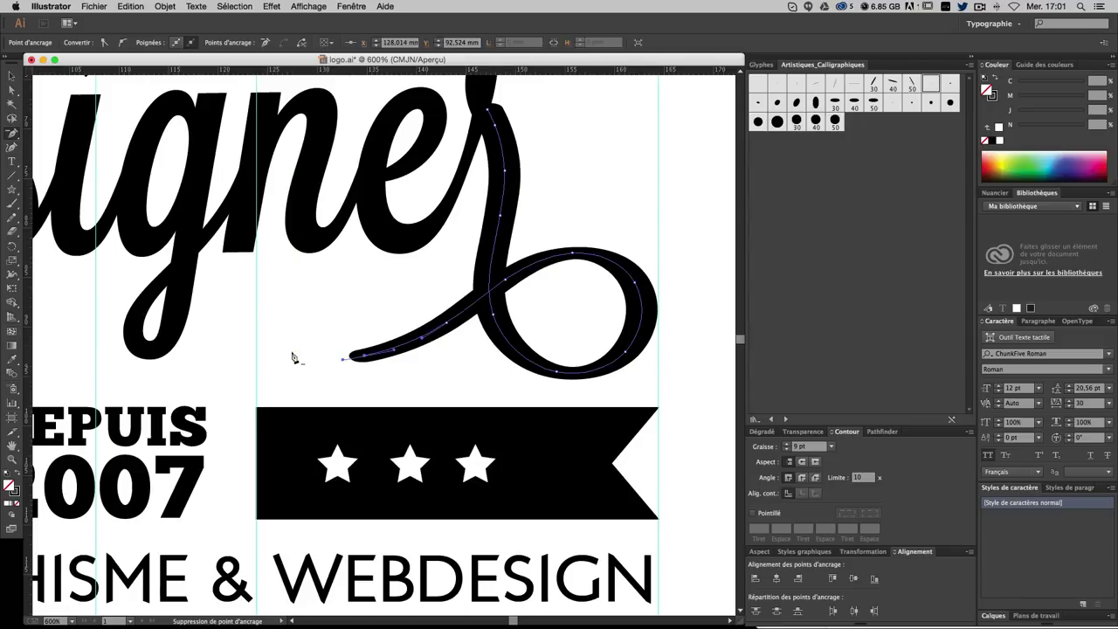
{"action": "left_click", "coordinate": [366, 359]}
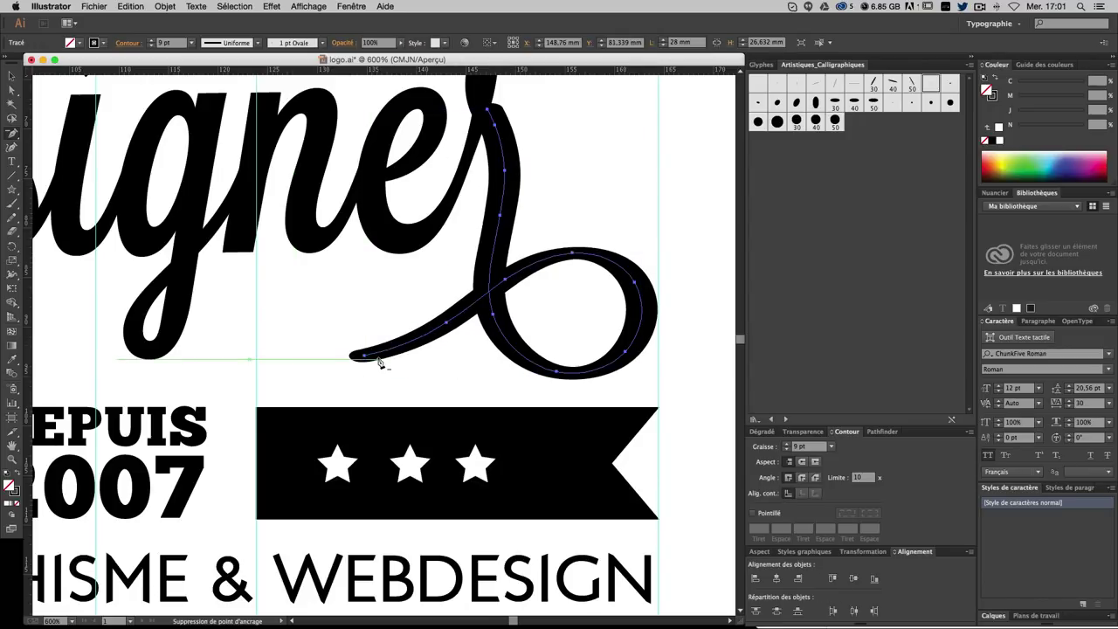
{"action": "scroll", "coordinate": [381, 363], "scroll_direction": "down", "scroll_amount": 3}
{"action": "scroll", "coordinate": [381, 363], "scroll_direction": "up", "scroll_amount": 3}
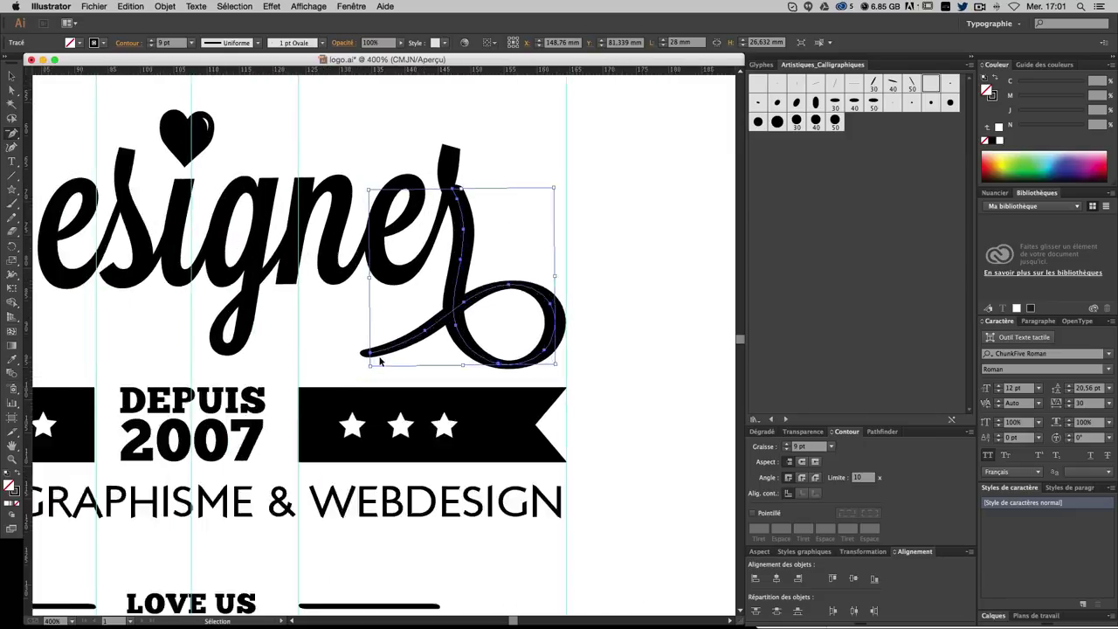
- Undo a bad tail deletion and add a new anchor on the swirl's tail
{"action": "left_click", "coordinate": [364, 359]}
{"action": "key", "text": "ctrl+z"}
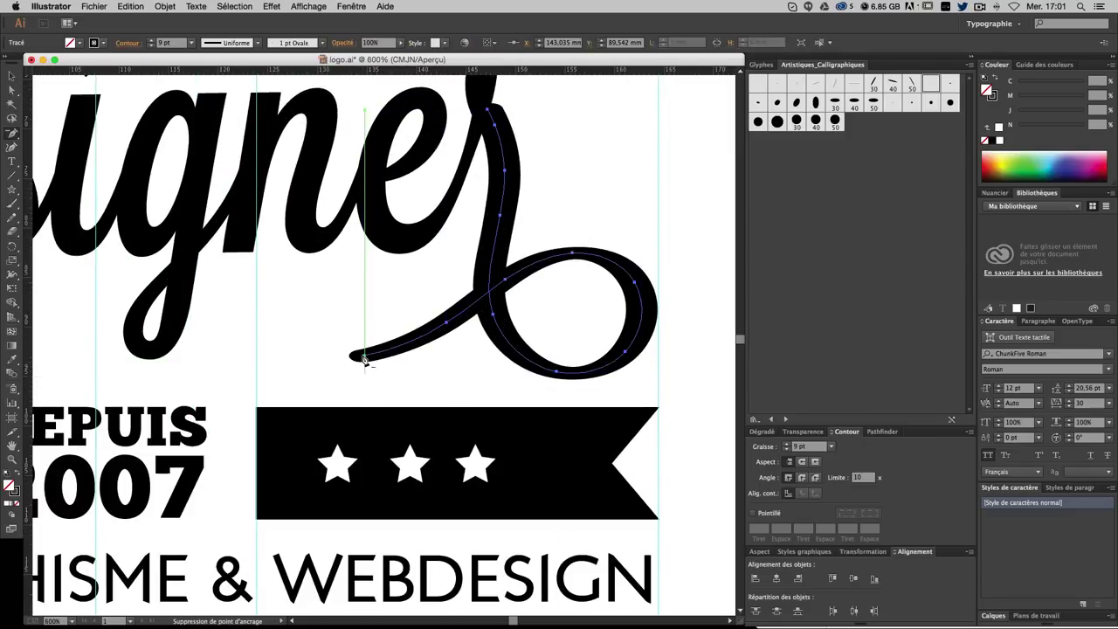
{"action": "left_click_drag", "start_coordinate": [12, 133], "coordinate": [54, 154]}
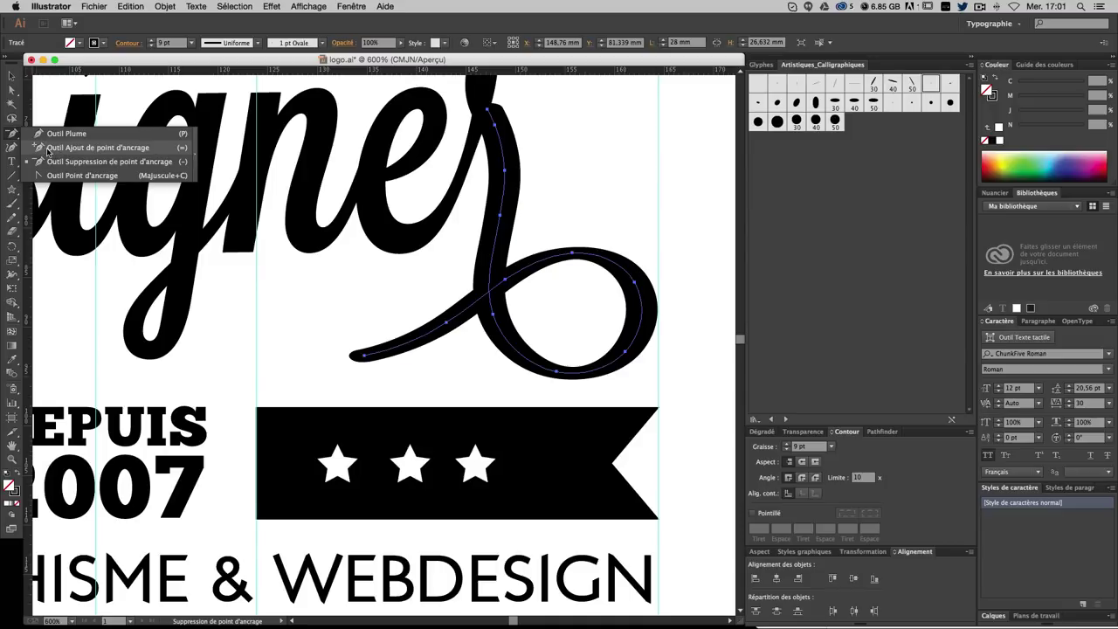
{"action": "left_click", "coordinate": [39, 149]}
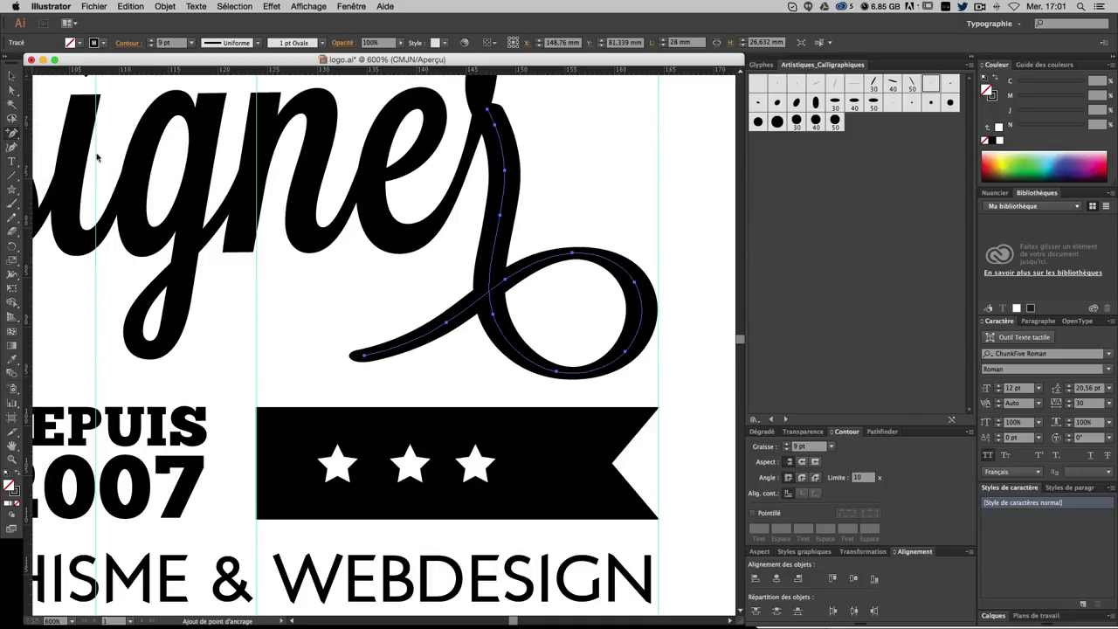
{"action": "left_click", "coordinate": [392, 352]}
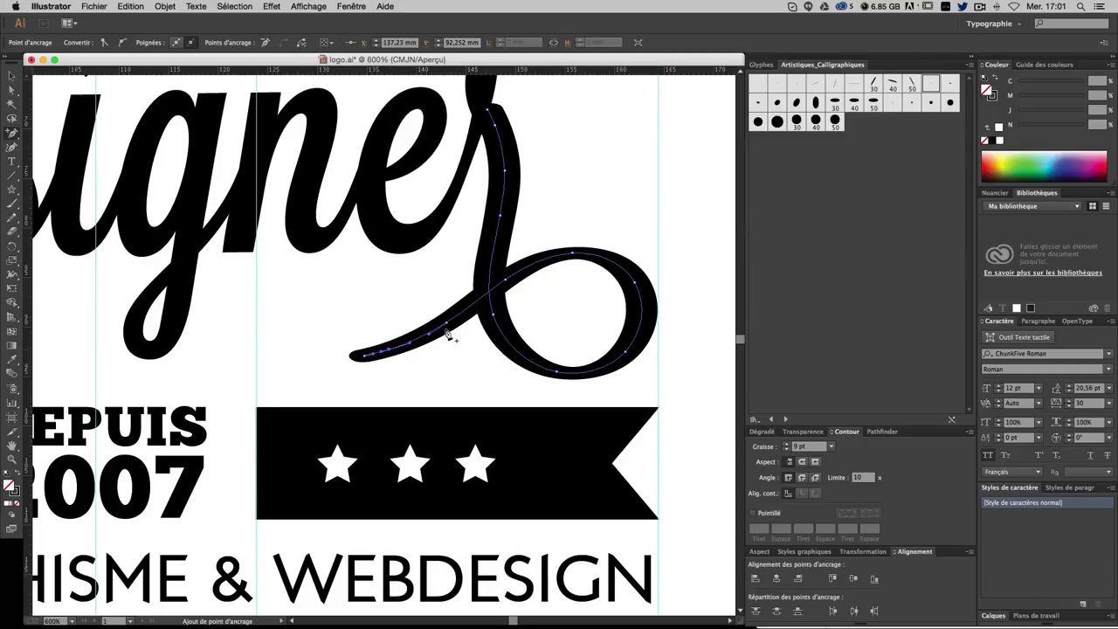
- Remove the remaining tail-end anchors to shorten the swirl, then deselect and zoom out to 300%
{"action": "mouse_move", "coordinate": [12, 132]}
{"action": "left_mouse_down"}
{"action": "mouse_move", "coordinate": [57, 148]}
{"action": "mouse_move", "coordinate": [58, 162]}
{"action": "left_mouse_up"}
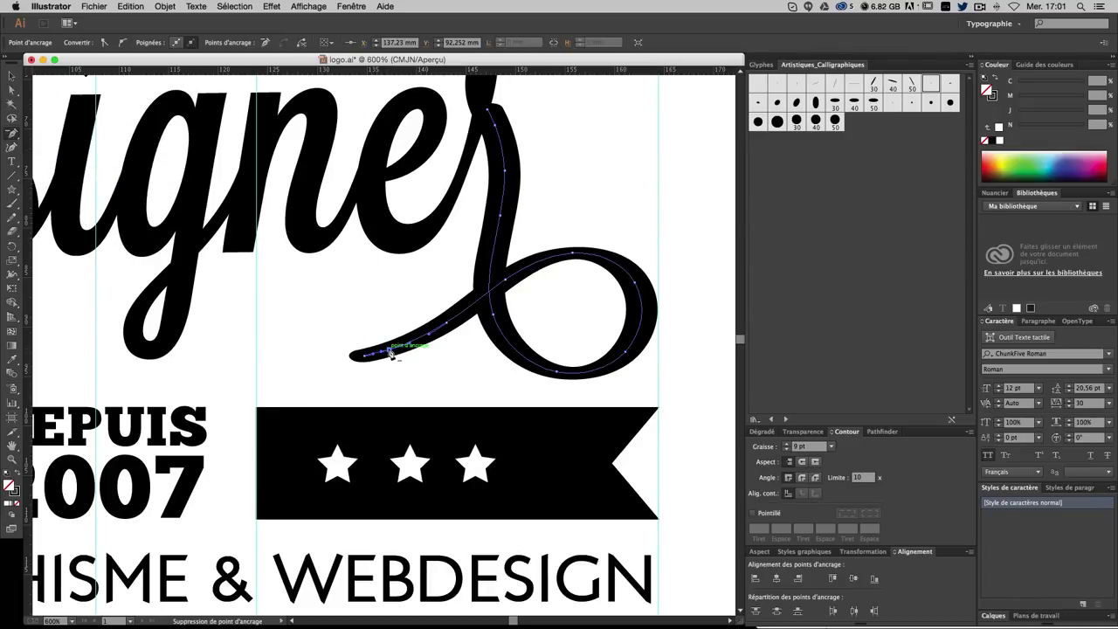
{"action": "left_click", "coordinate": [362, 358]}
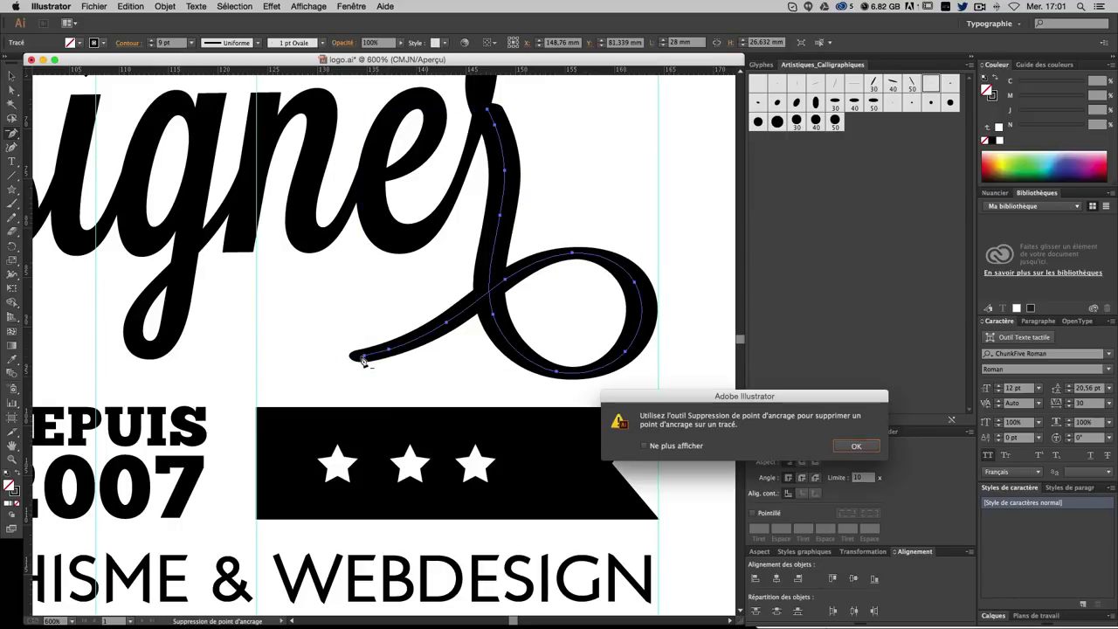
{"action": "key", "text": "Return"}
{"action": "left_click", "coordinate": [365, 359]}
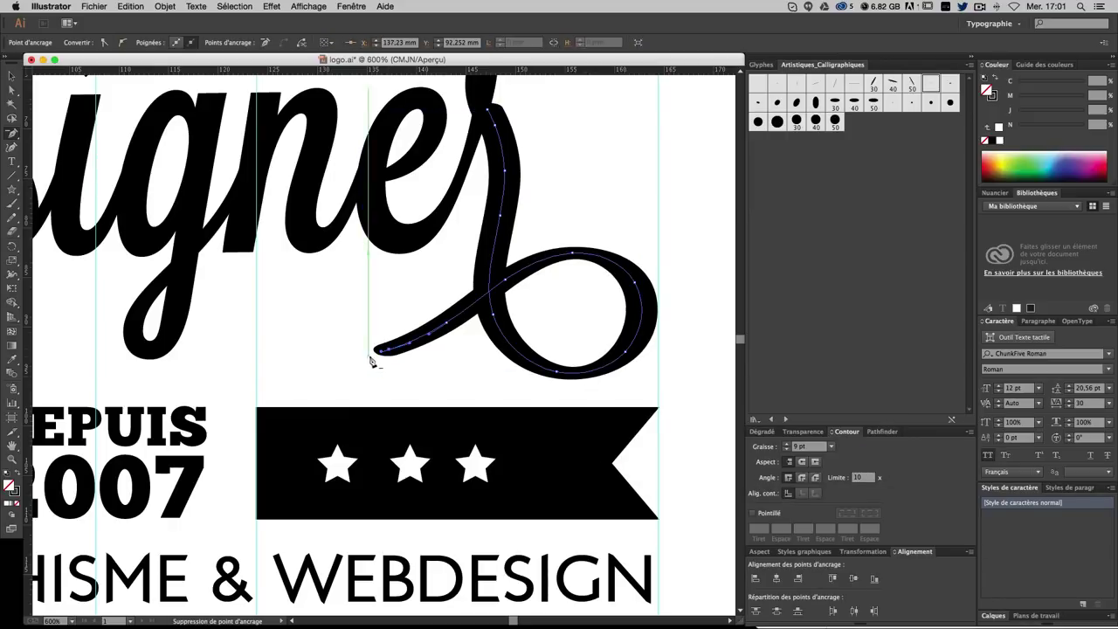
{"action": "left_click", "coordinate": [11, 76]}
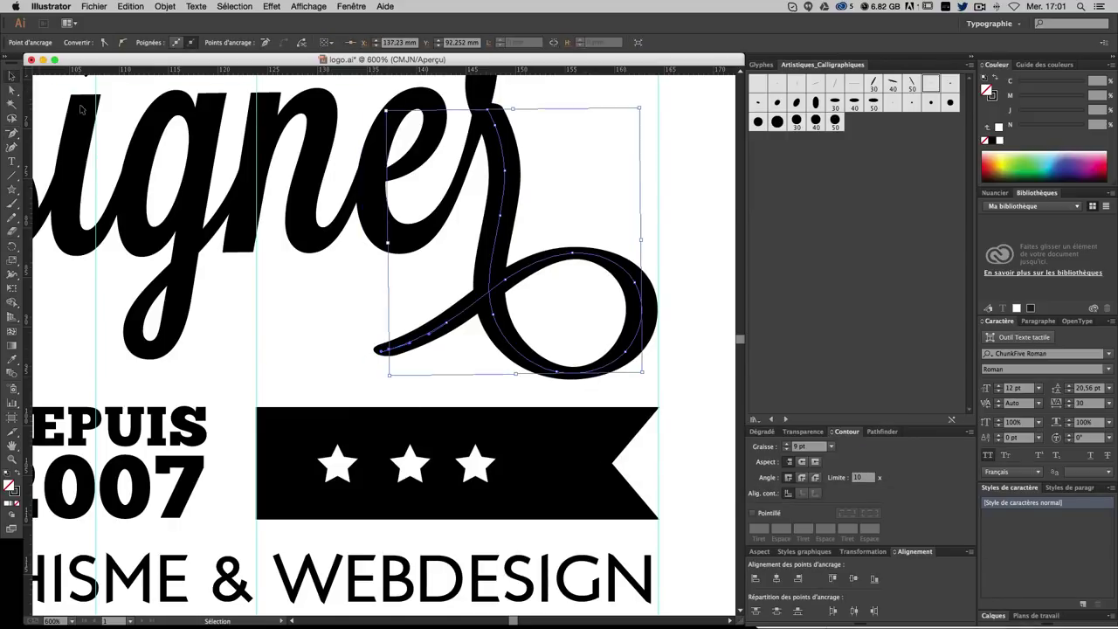
{"action": "left_click", "coordinate": [665, 210]}
{"action": "key", "text": "a"}
{"action": "key", "text": "ctrl+minus"}
{"action": "key", "text": "ctrl+minus"}
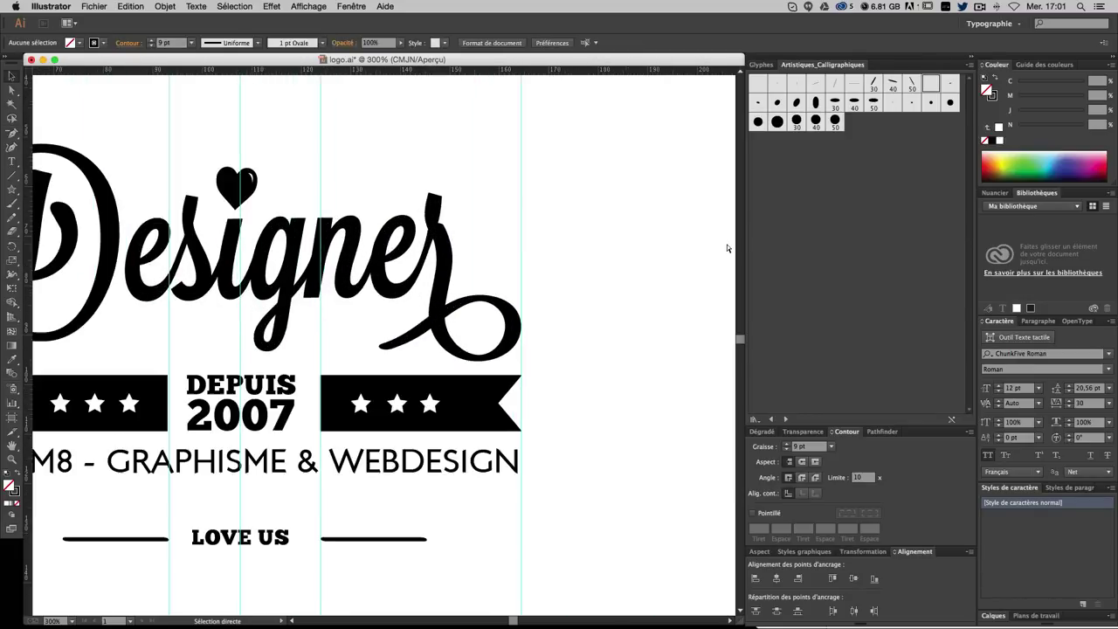
- Set up the Paintbrush with a 15 pt stroke and try trial strokes under Designer
{"action": "key", "text": "h"}
{"action": "left_click_drag", "start_coordinate": [476, 262], "coordinate": [621, 257]}
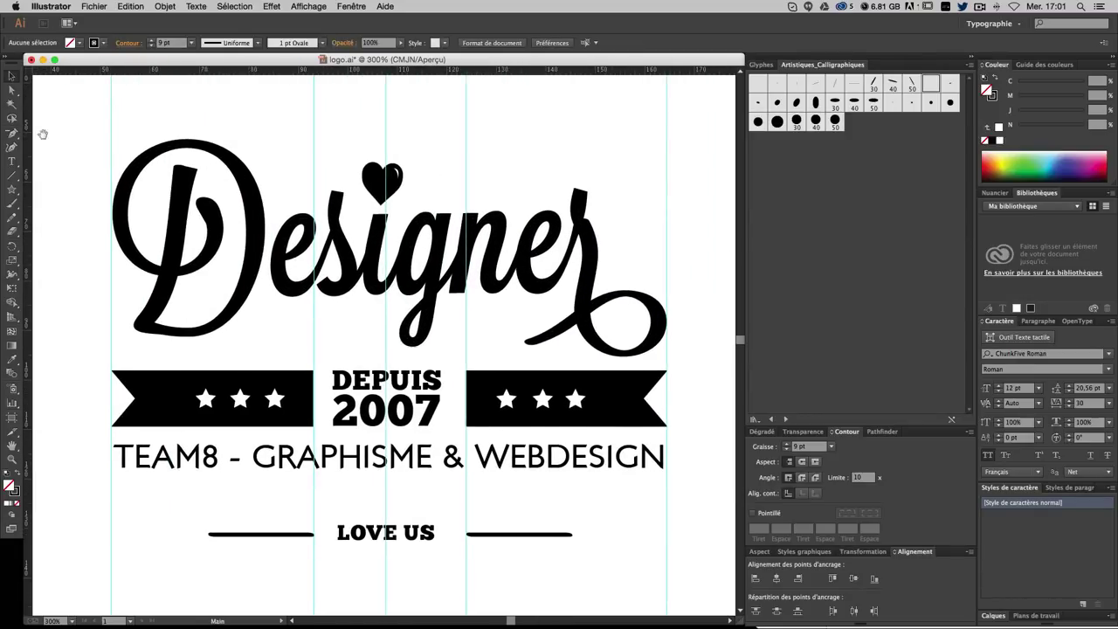
{"action": "left_click", "coordinate": [12, 205]}
{"action": "left_click", "coordinate": [790, 445]}
{"action": "left_click_drag", "start_coordinate": [278, 345], "coordinate": [524, 344]}
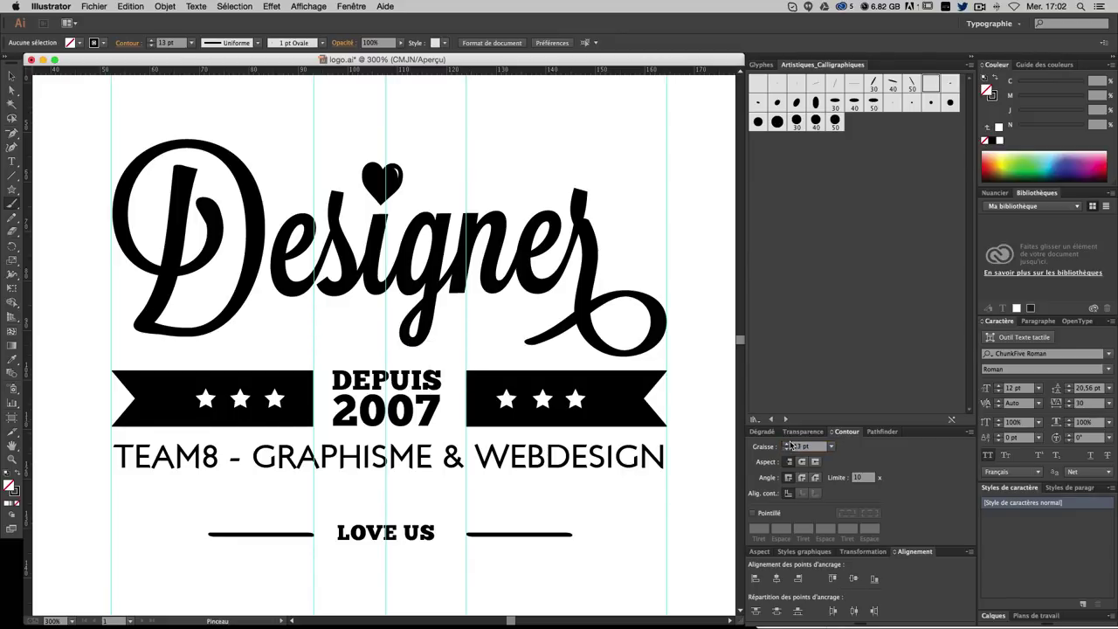
{"action": "left_click_drag", "start_coordinate": [276, 337], "coordinate": [528, 340]}
- With the 1 pt Ovale brush, paint a tapered swoosh under 'Designer', redrawing until it fits
{"action": "left_click", "coordinate": [928, 90]}
{"action": "left_click_drag", "start_coordinate": [270, 336], "coordinate": [515, 362]}
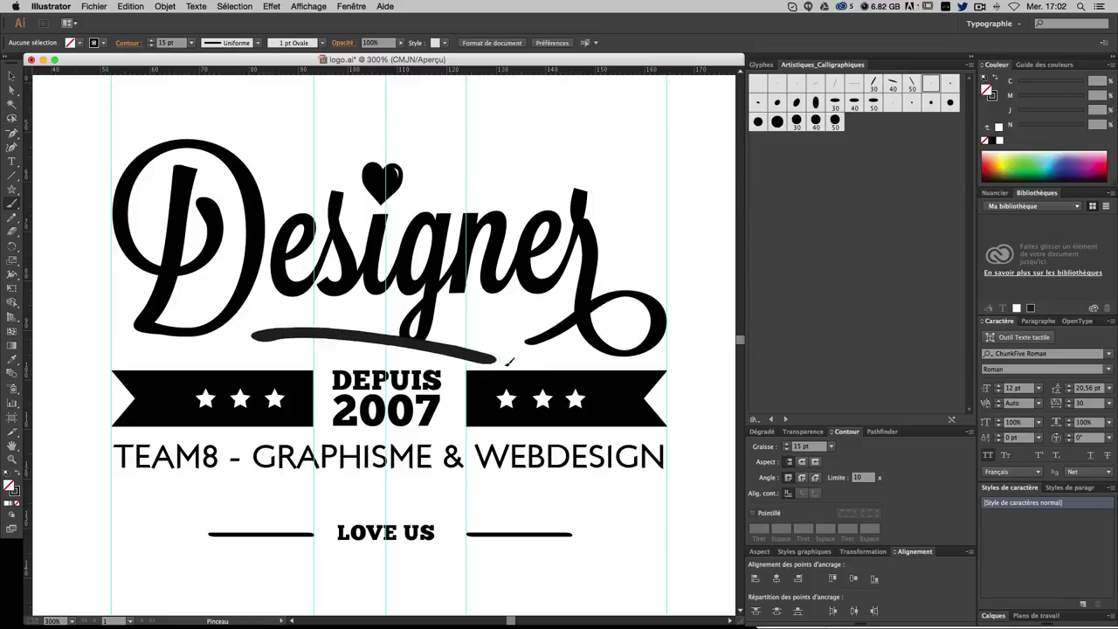
{"action": "left_click_drag", "start_coordinate": [291, 338], "coordinate": [543, 317]}
{"action": "left_click_drag", "start_coordinate": [277, 332], "coordinate": [559, 316]}
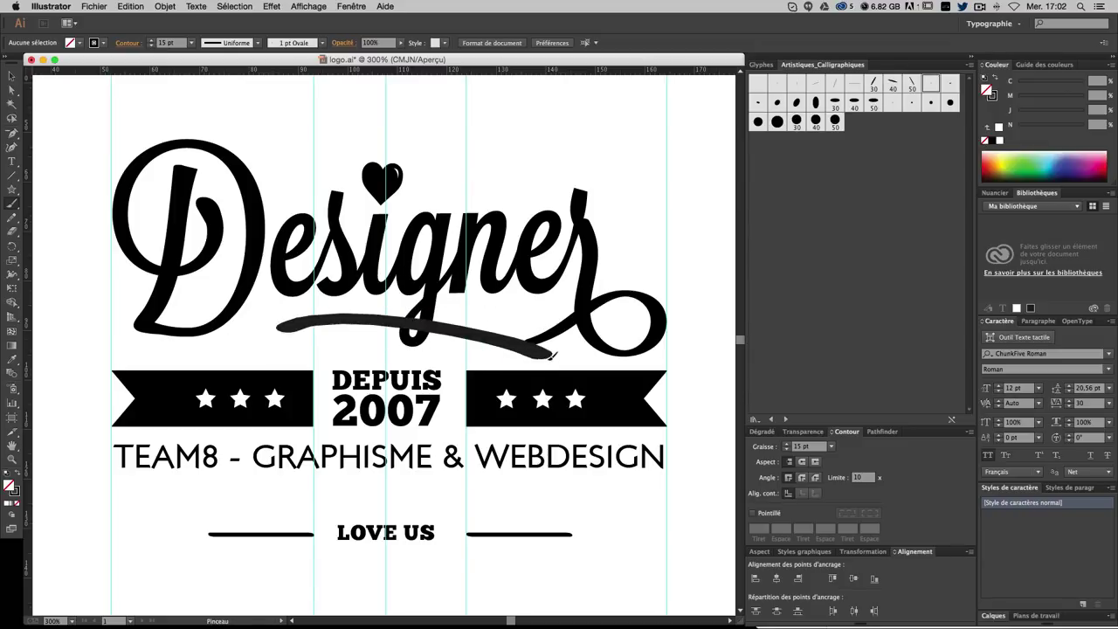
{"action": "left_click_drag", "start_coordinate": [282, 317], "coordinate": [543, 312]}
{"action": "left_click_drag", "start_coordinate": [278, 330], "coordinate": [559, 346]}
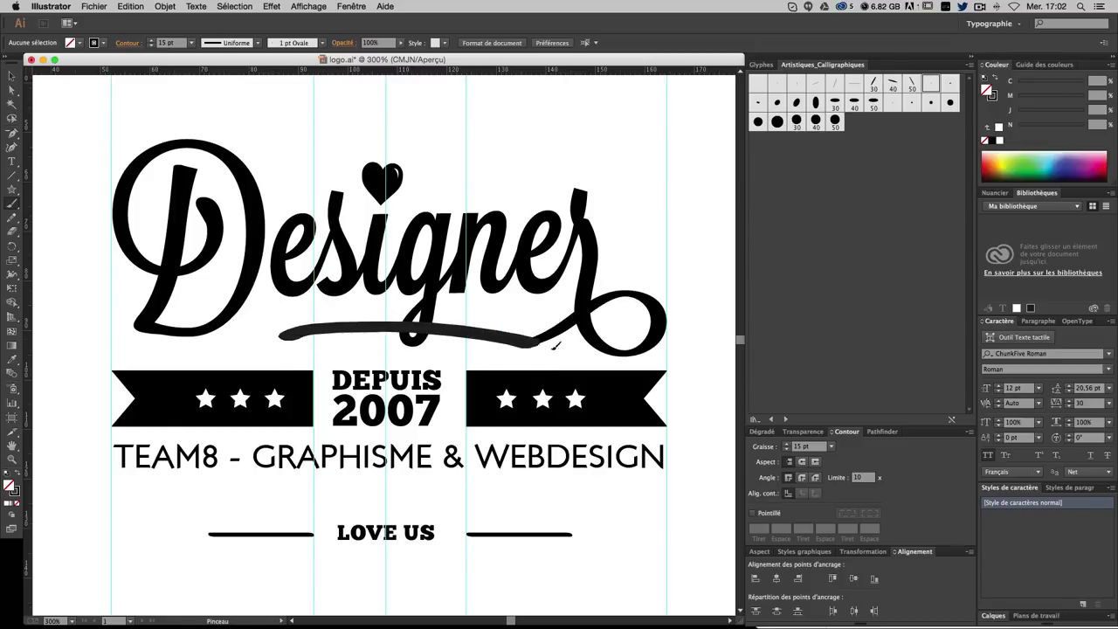
{"action": "left_click_drag", "start_coordinate": [276, 330], "coordinate": [529, 346]}
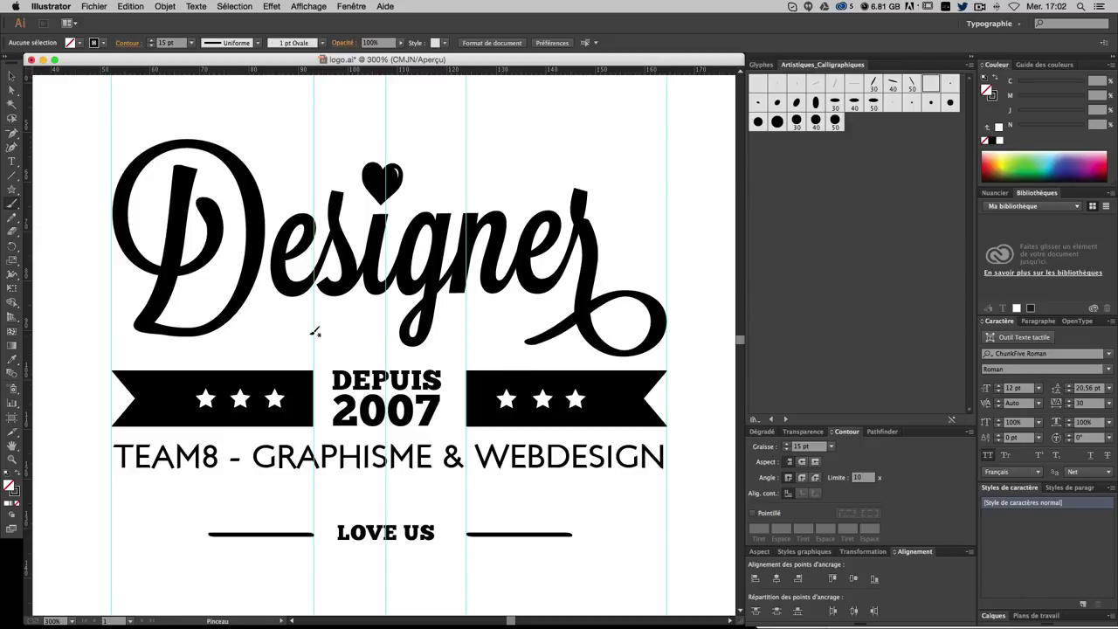
{"action": "left_click_drag", "start_coordinate": [306, 330], "coordinate": [533, 345]}
{"action": "mouse_move", "coordinate": [282, 322]}
{"action": "left_mouse_down"}
{"action": "mouse_move", "coordinate": [467, 313]}
{"action": "mouse_move", "coordinate": [530, 325]}
{"action": "left_mouse_up"}
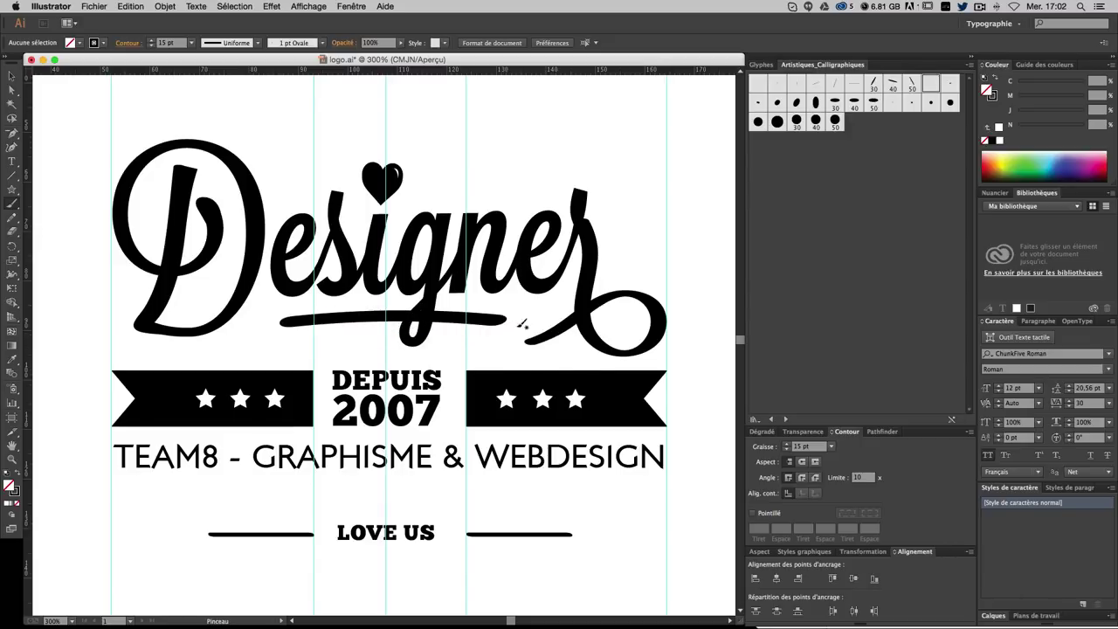
{"action": "left_click_drag", "start_coordinate": [275, 326], "coordinate": [505, 350]}
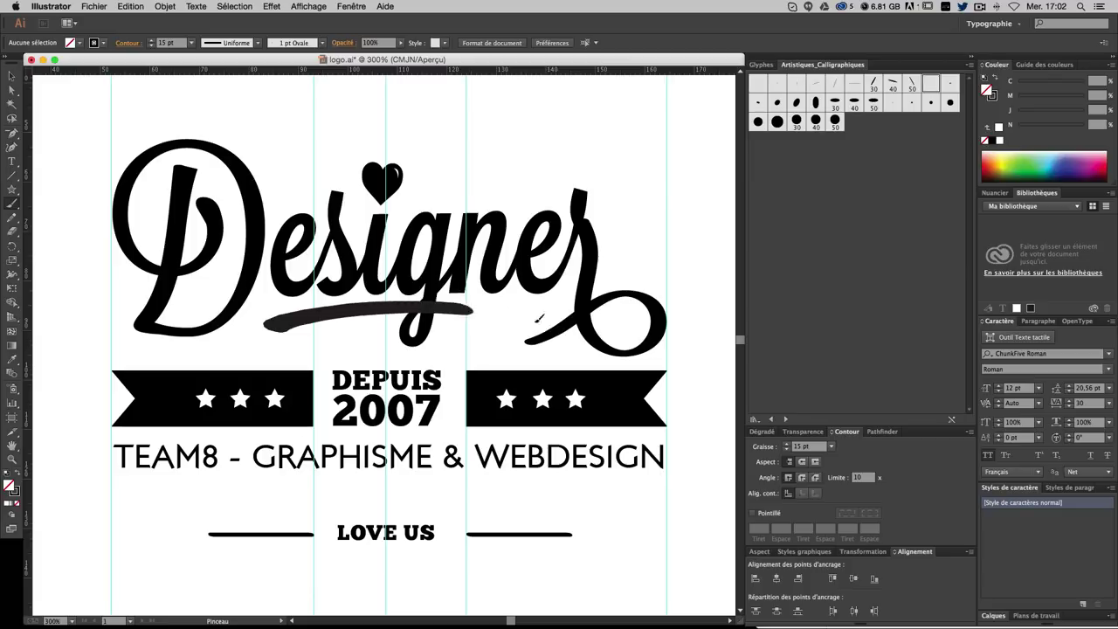
{"action": "left_click_drag", "start_coordinate": [275, 325], "coordinate": [550, 333]}
{"action": "left_click_drag", "start_coordinate": [281, 328], "coordinate": [504, 321]}
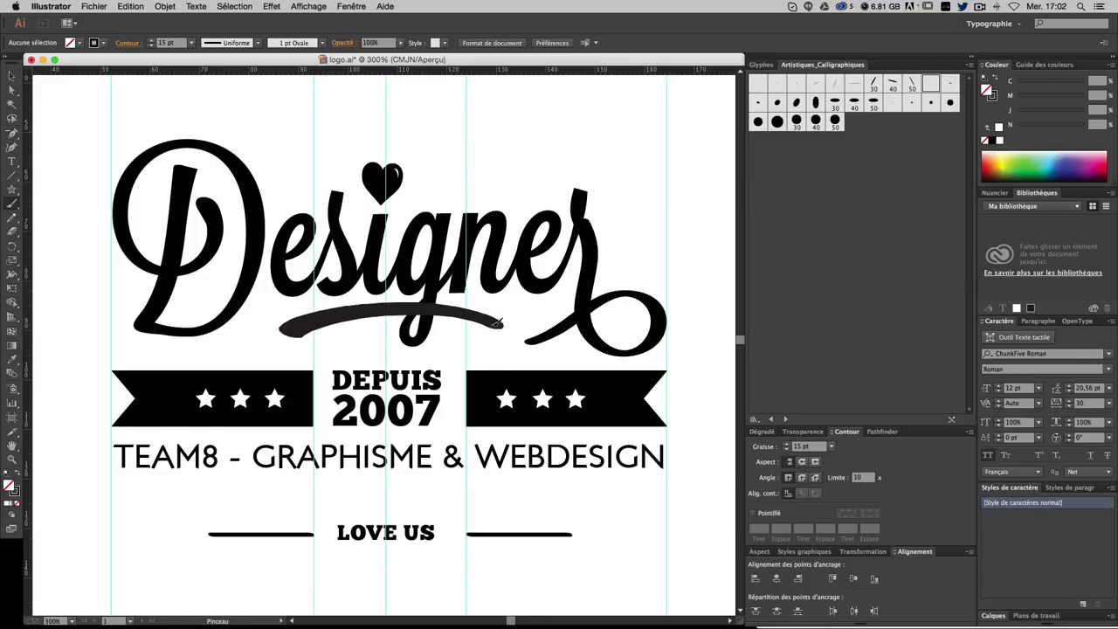
{"action": "left_click_drag", "start_coordinate": [280, 328], "coordinate": [485, 323]}
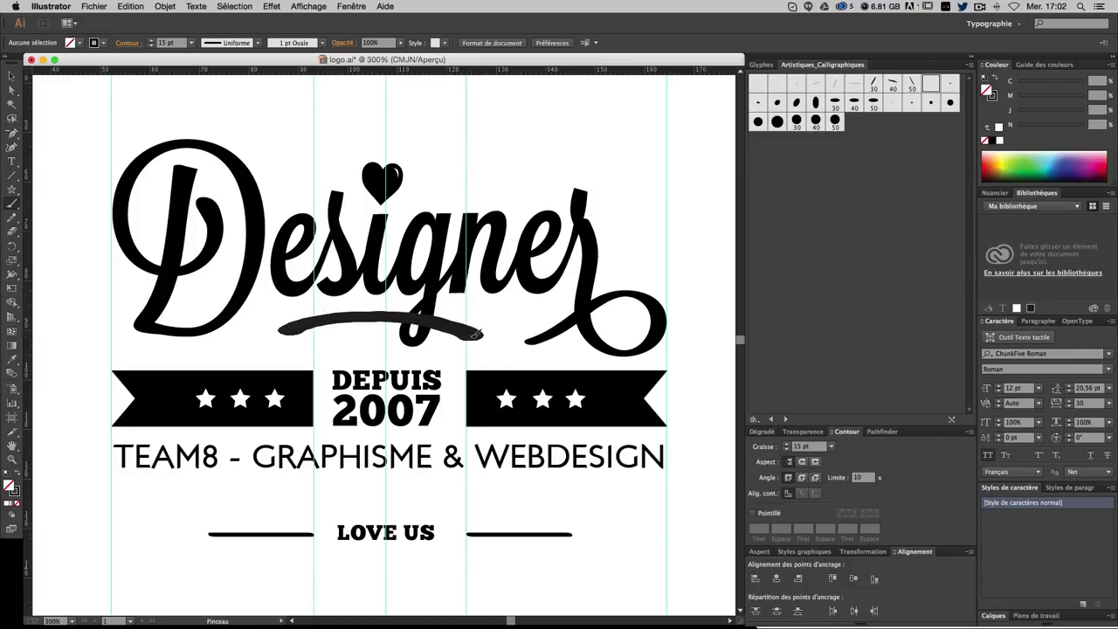
{"action": "mouse_move", "coordinate": [274, 329]}
{"action": "left_mouse_down"}
{"action": "mouse_move", "coordinate": [454, 317]}
{"action": "mouse_move", "coordinate": [504, 333]}
{"action": "left_mouse_up"}
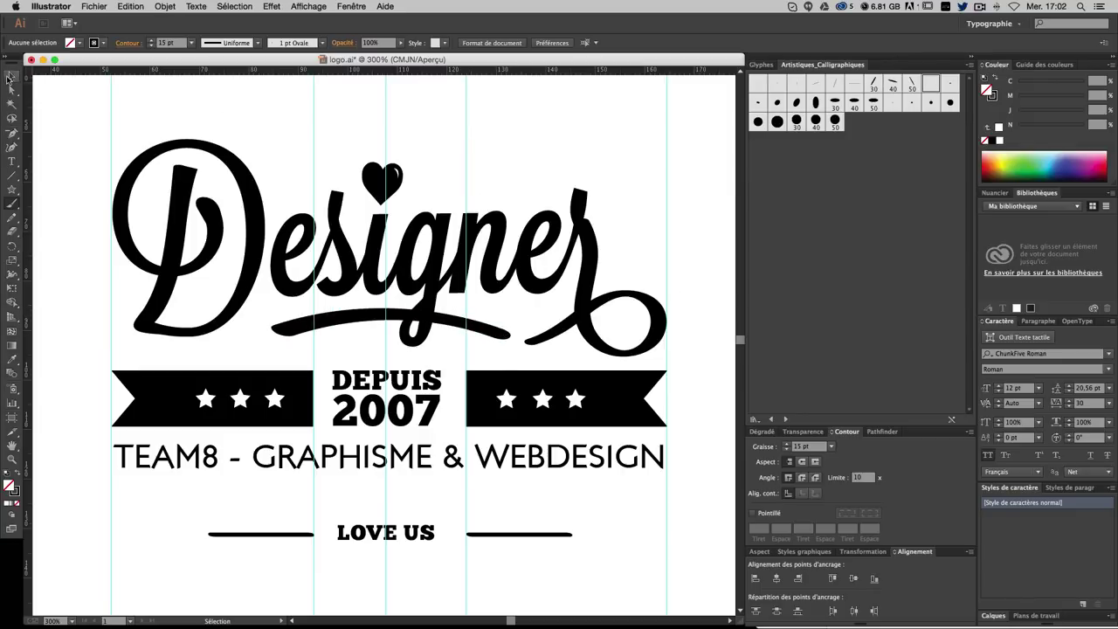
- Hide the guides and zoom to fit the whole artboard
{"action": "left_click", "coordinate": [10, 77]}
{"action": "key", "text": "ctrl+minus"}
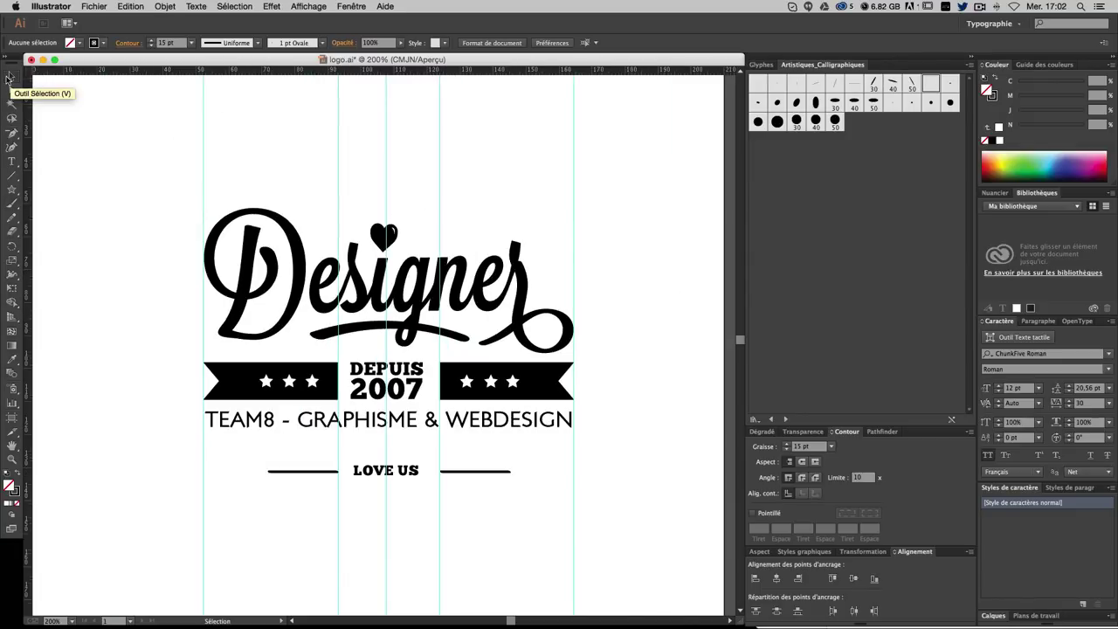
{"action": "key", "text": "ctrl+semicolon"}
{"action": "key", "text": "ctrl+minus"}
{"action": "key", "text": "ctrl+minus"}
{"action": "key", "text": "ctrl+minus"}
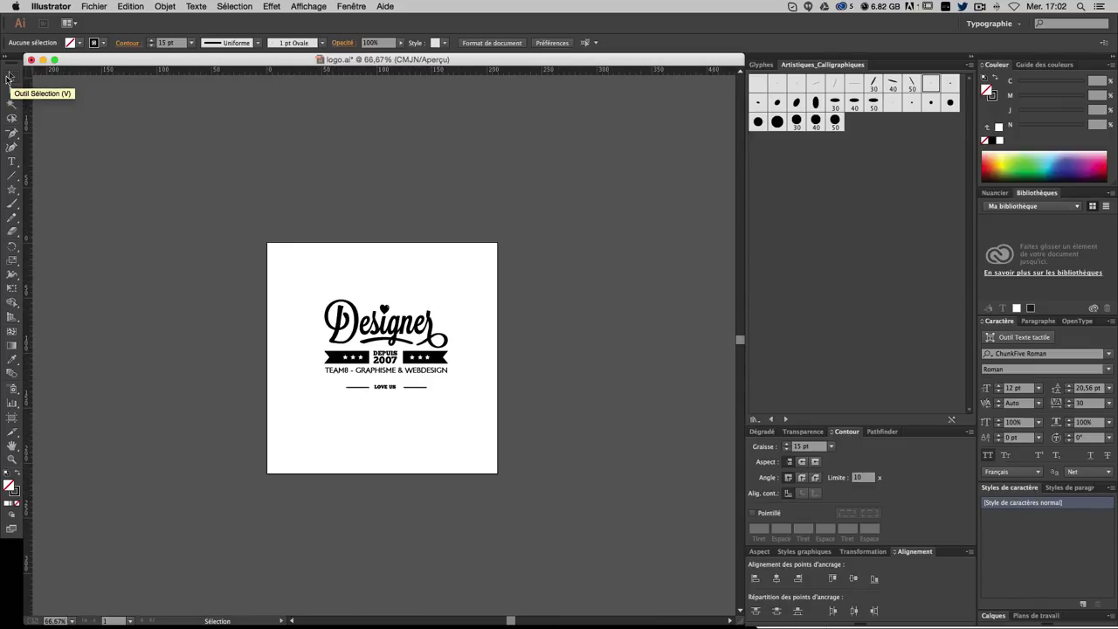
{"action": "key", "text": "ctrl+plus"}
{"action": "key", "text": "ctrl+plus"}
{"action": "key", "text": "ctrl+minus"}
{"action": "key", "text": "ctrl+plus"}
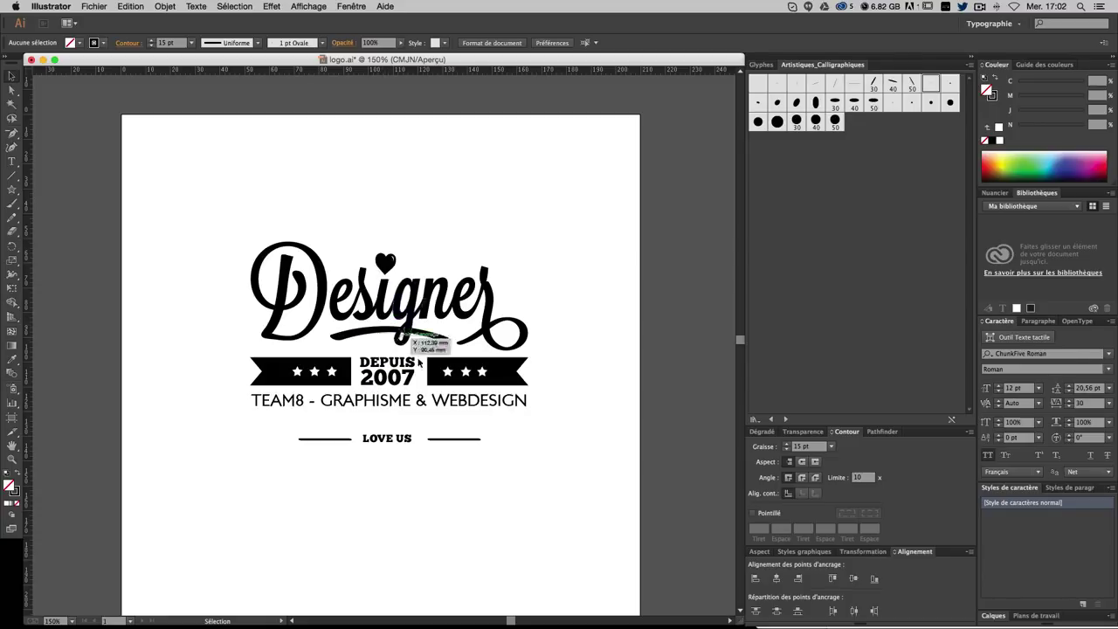
- Centre the logo in the view and save logo.ai
{"action": "mouse_move", "coordinate": [511, 374]}
{"action": "left_mouse_down"}
{"action": "mouse_move", "coordinate": [511, 325]}
{"action": "mouse_move", "coordinate": [534, 336]}
{"action": "left_mouse_up"}
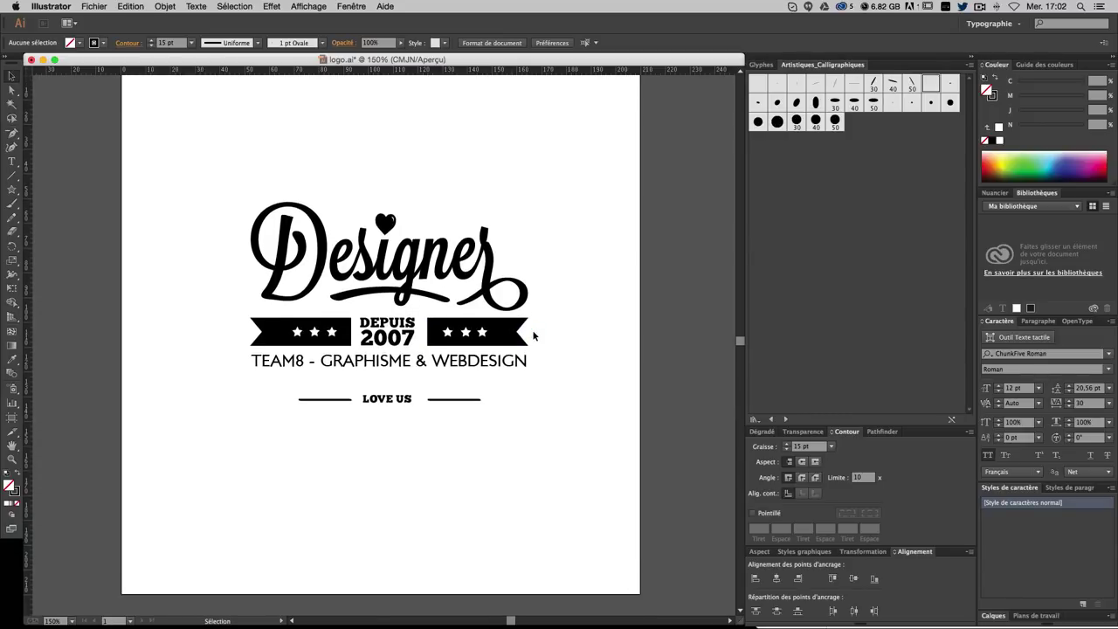
{"action": "scroll", "coordinate": [533, 335], "scroll_direction": "up", "scroll_amount": 1}
{"action": "scroll", "coordinate": [540, 328], "scroll_direction": "up", "scroll_amount": 1}
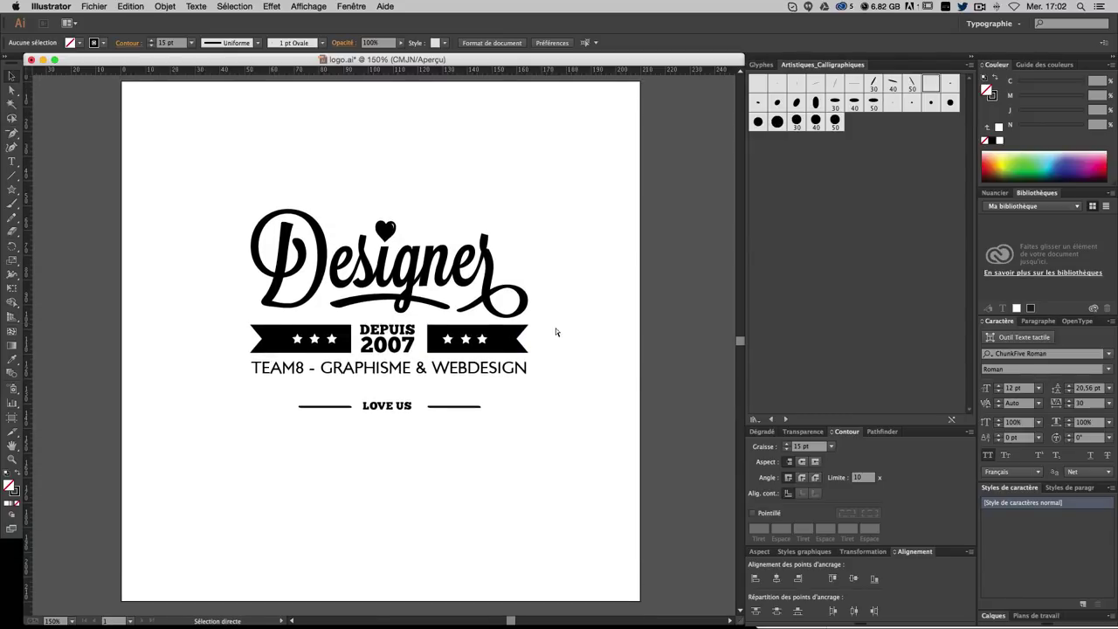
{"action": "key", "text": "super+s"}
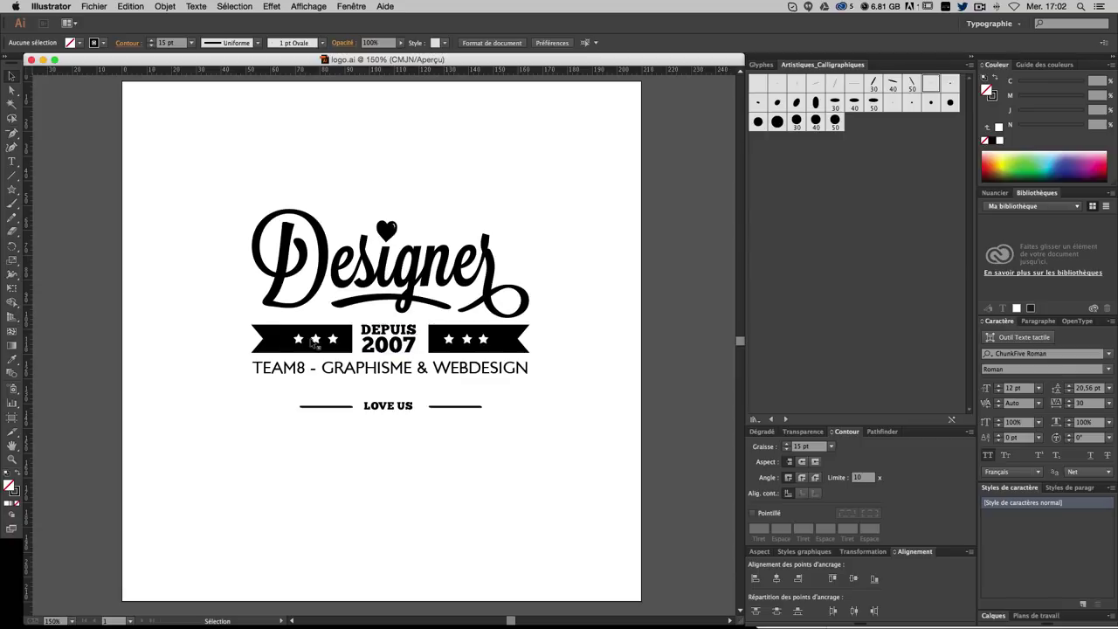
{"action": "left_click", "coordinate": [385, 342]}
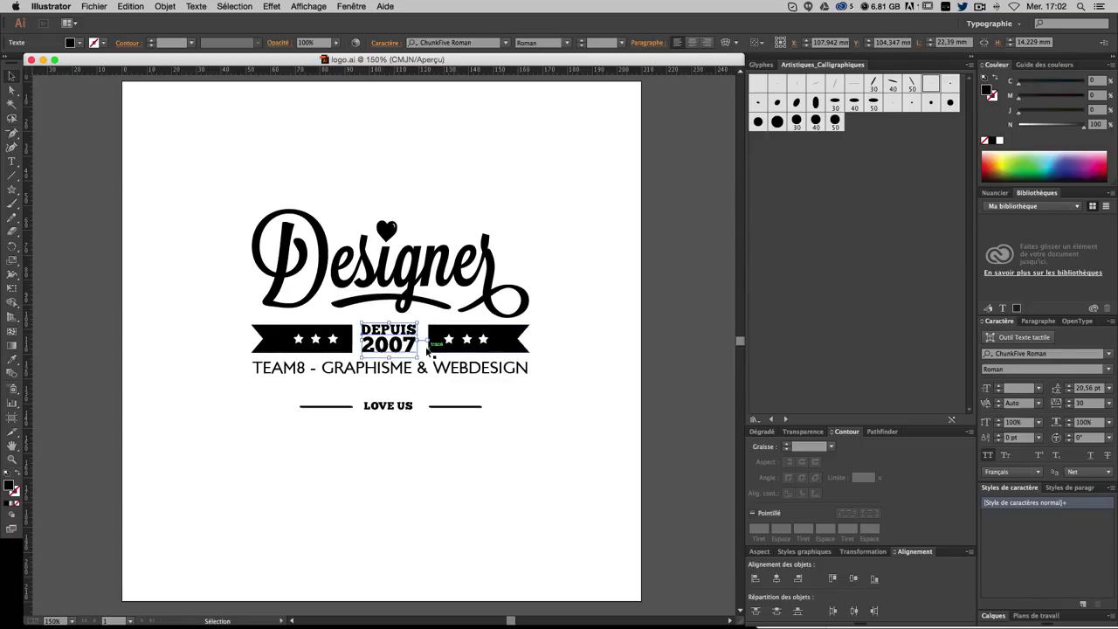
{"action": "key", "text": "ctrl+shift+o"}
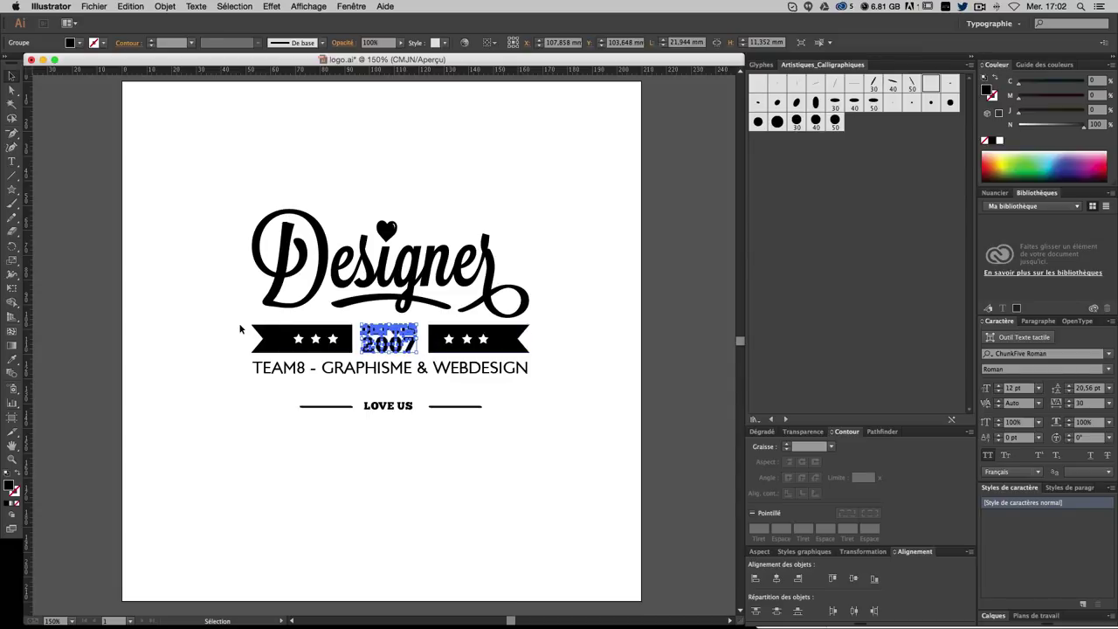
{"action": "left_click_drag", "start_coordinate": [223, 329], "coordinate": [572, 352]}
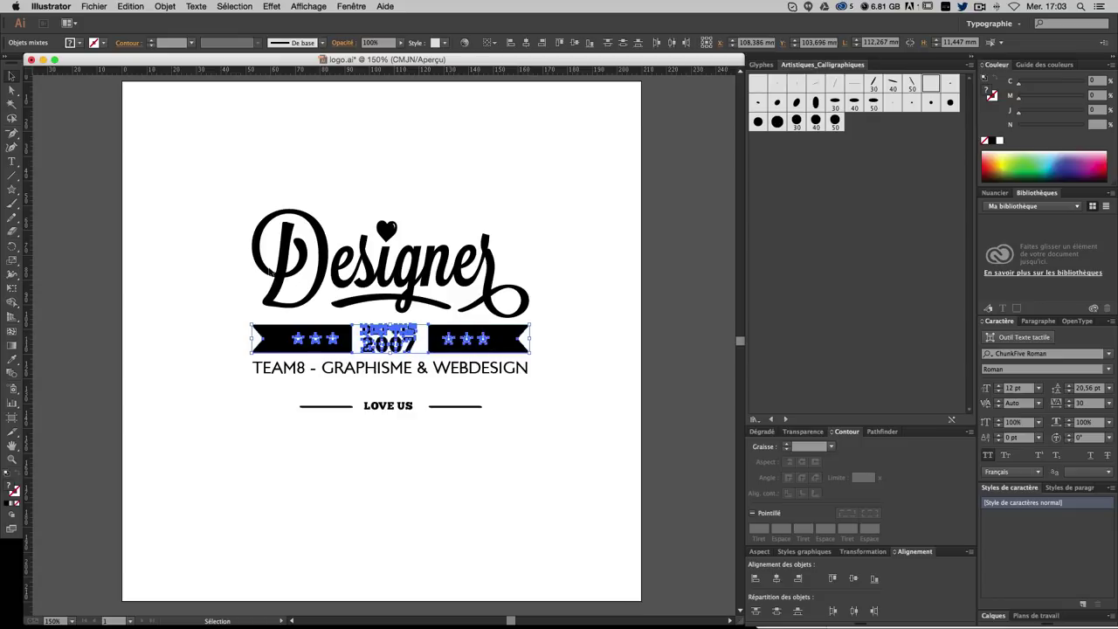
{"action": "left_click", "coordinate": [166, 7]}
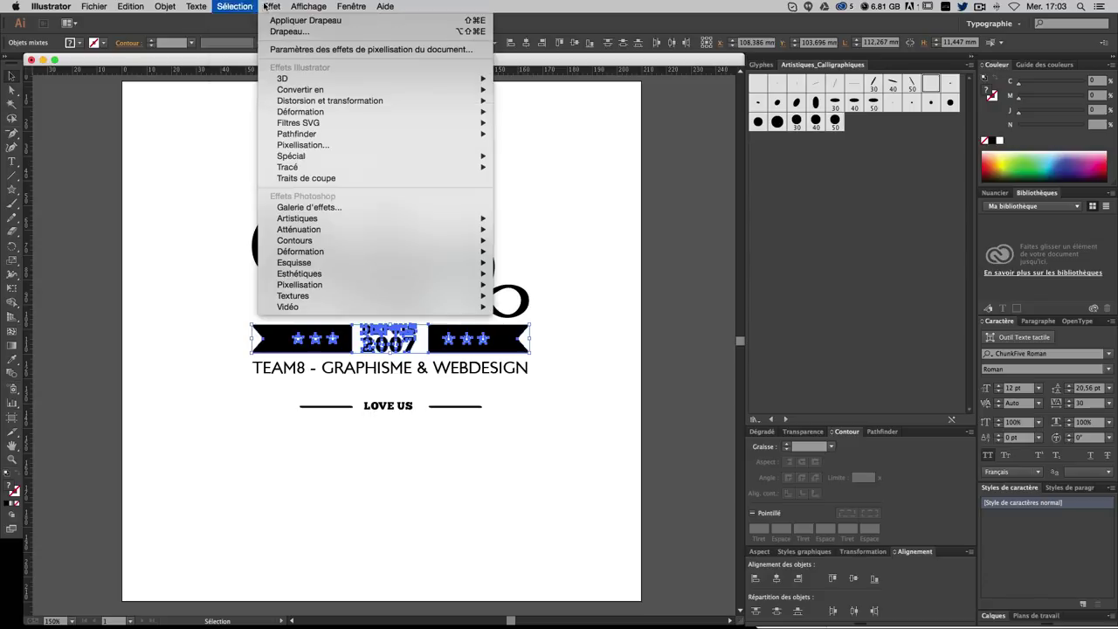
{"action": "mouse_move", "coordinate": [300, 112]}
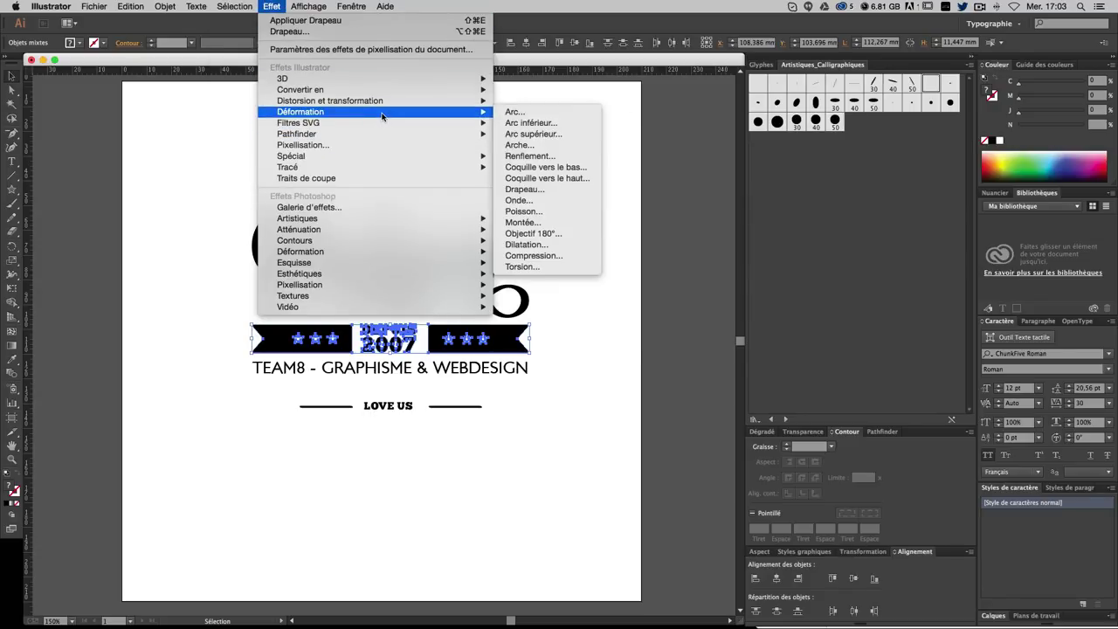
{"action": "left_click", "coordinate": [559, 189]}
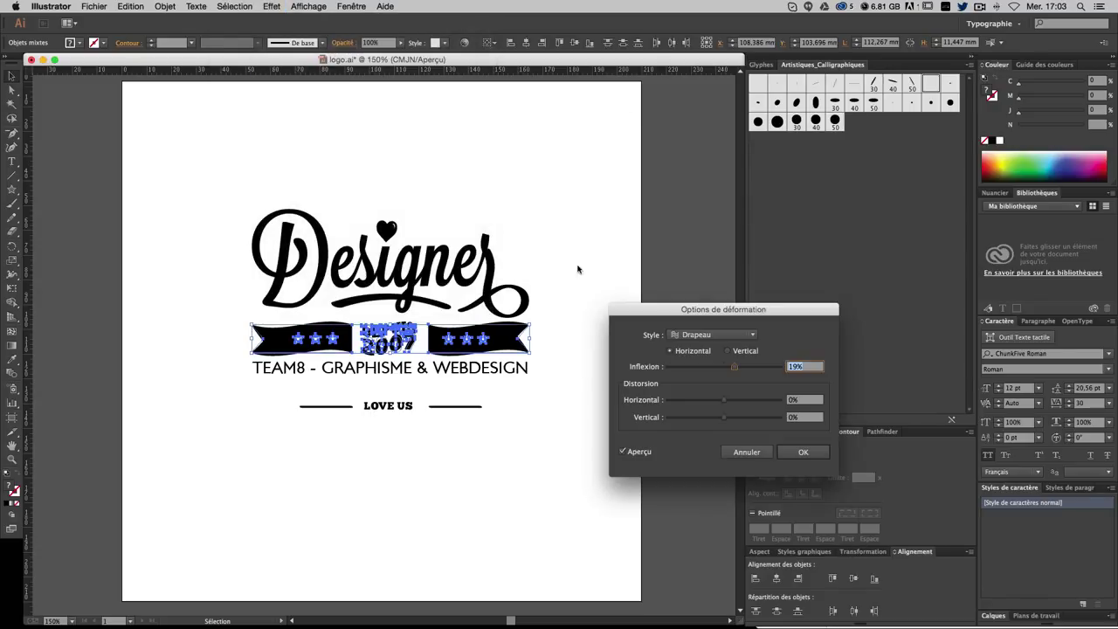
{"action": "left_click_drag", "start_coordinate": [730, 366], "coordinate": [730, 369]}
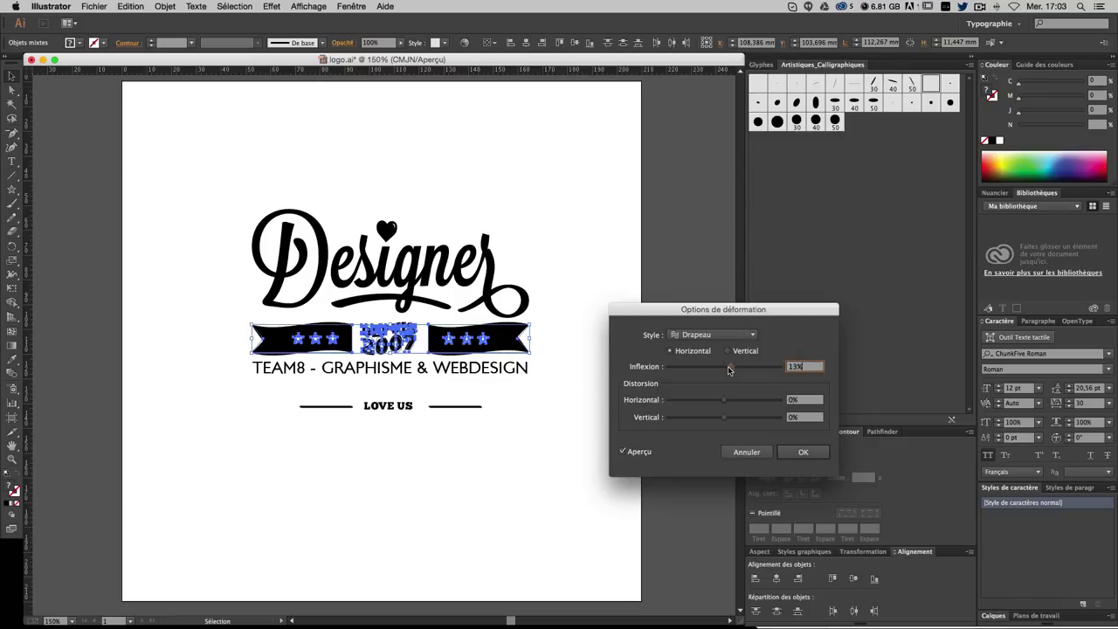
{"action": "type", "text": "41"}
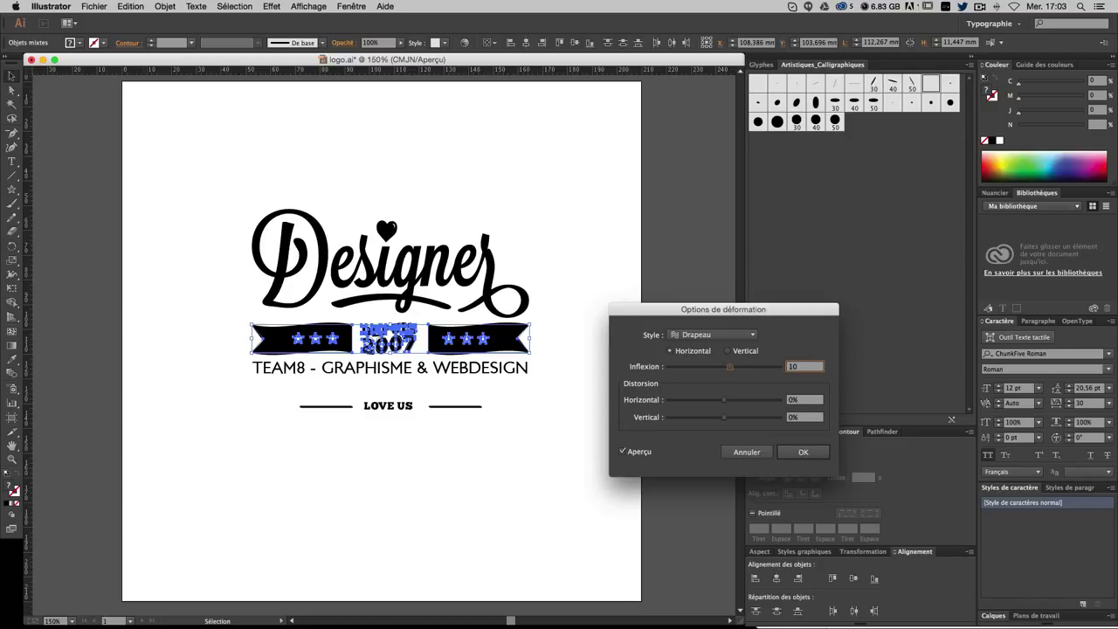
{"action": "key", "text": "Return"}
{"action": "left_click", "coordinate": [585, 411]}
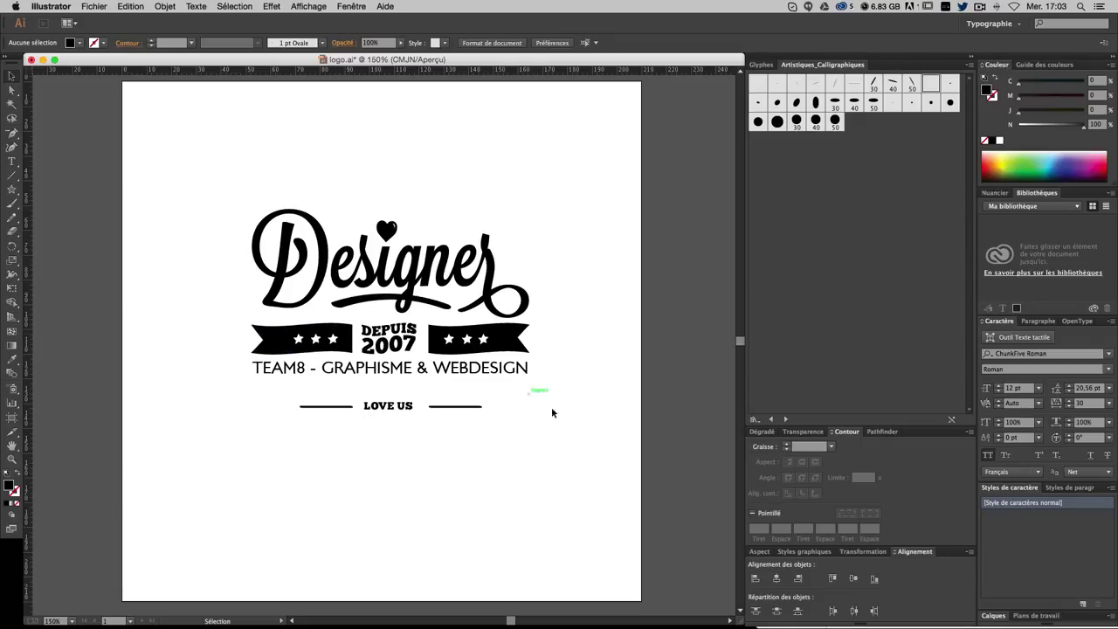
{"action": "key", "text": "ctrl+z"}
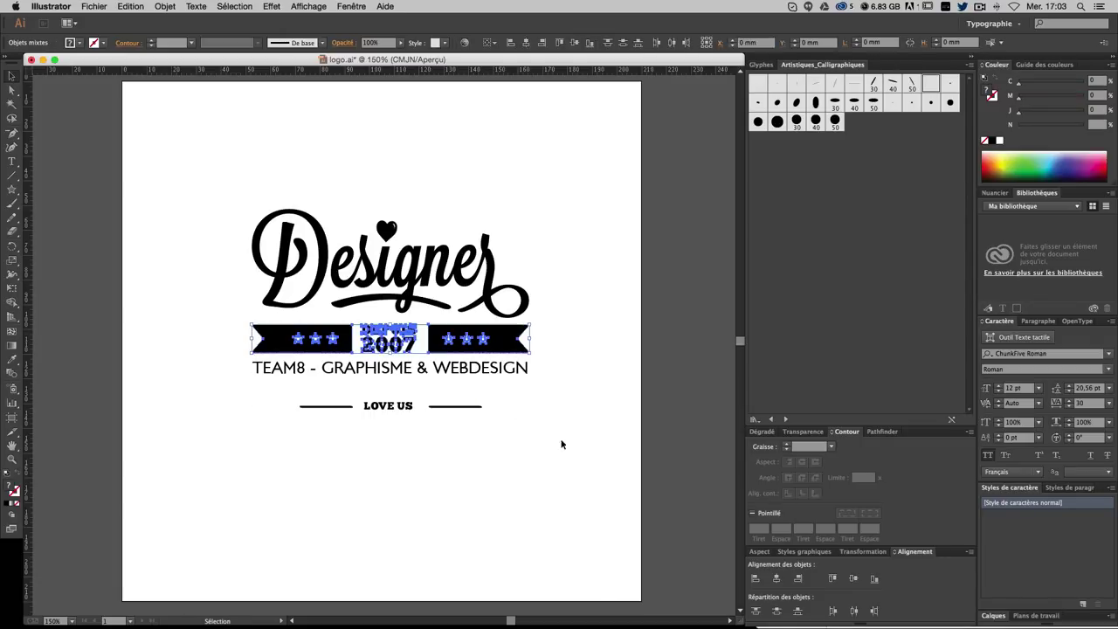
{"action": "left_click", "coordinate": [582, 481]}
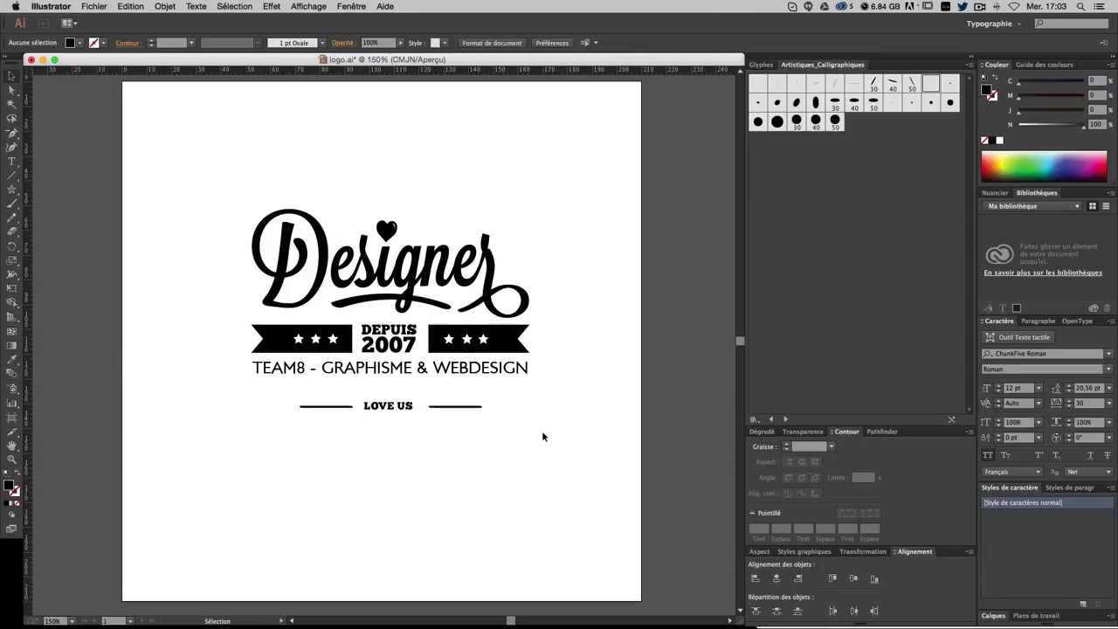
- Draw a small 13.356 mm square below LOVE US and fill it black
{"action": "key", "text": "super+plus"}
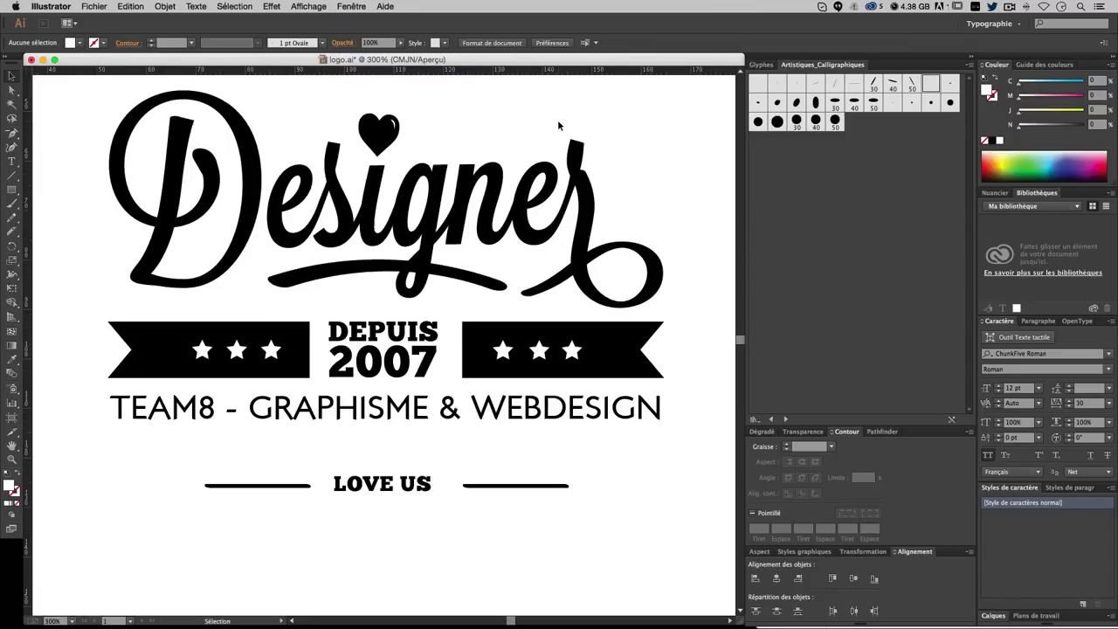
{"action": "scroll", "coordinate": [373, 336], "scroll_direction": "down", "scroll_amount": 5}
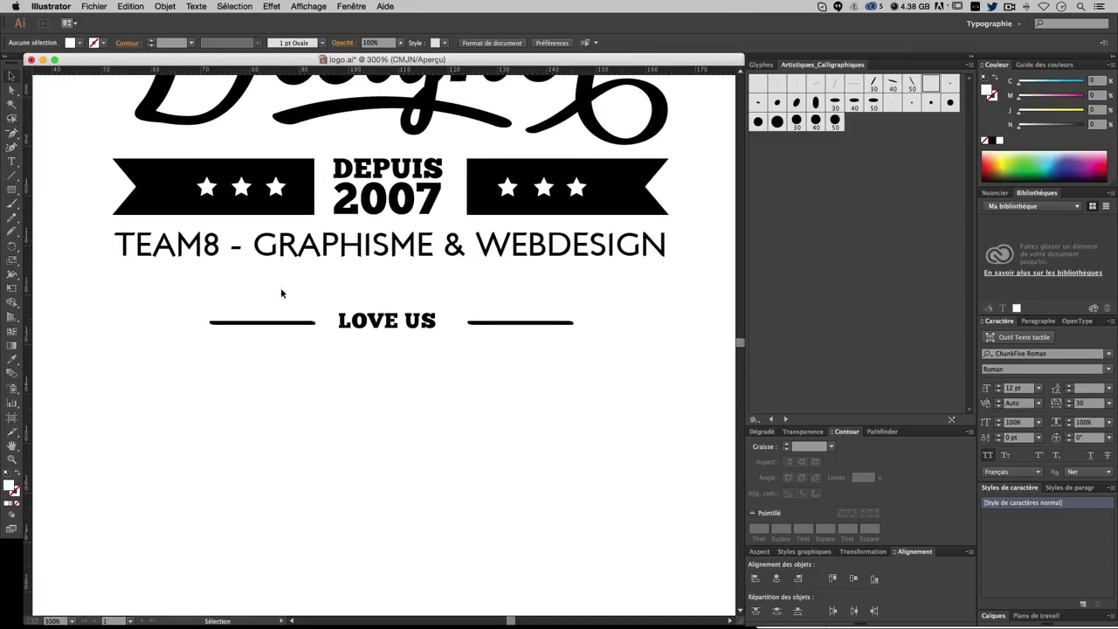
{"action": "left_click", "coordinate": [16, 192]}
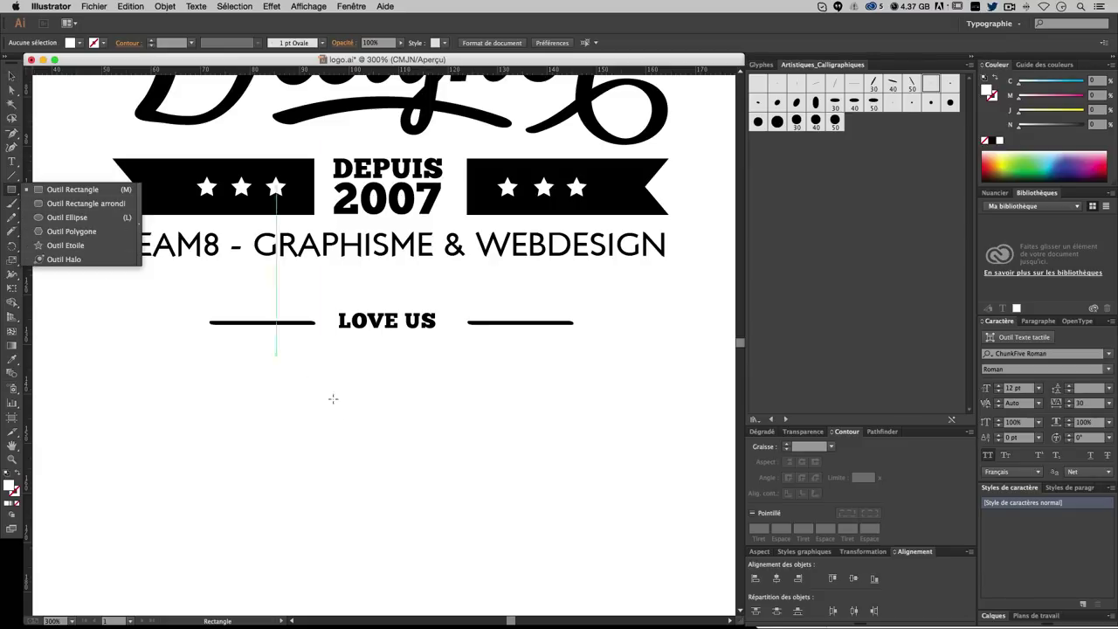
{"action": "left_click_drag", "start_coordinate": [312, 395], "coordinate": [377, 457]}
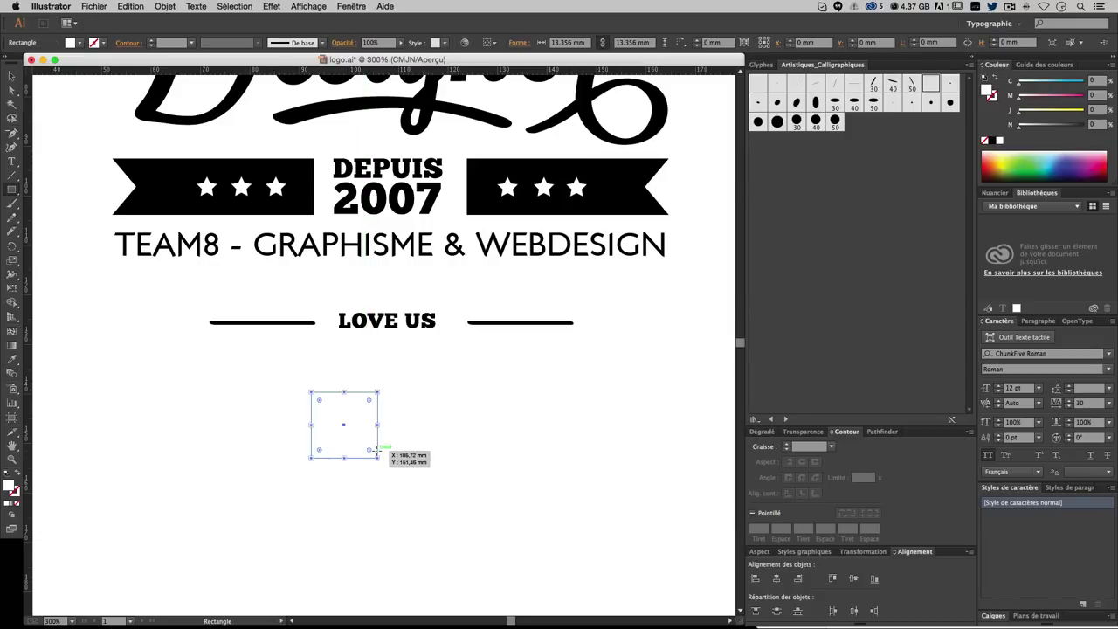
{"action": "left_click", "coordinate": [999, 141]}
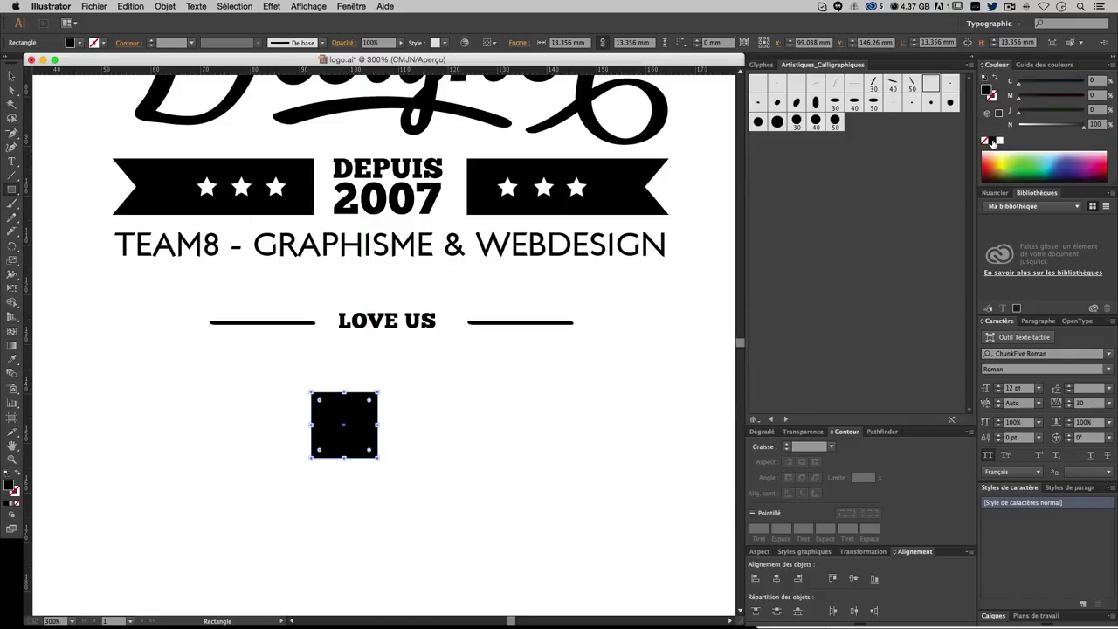
{"action": "left_click", "coordinate": [15, 79]}
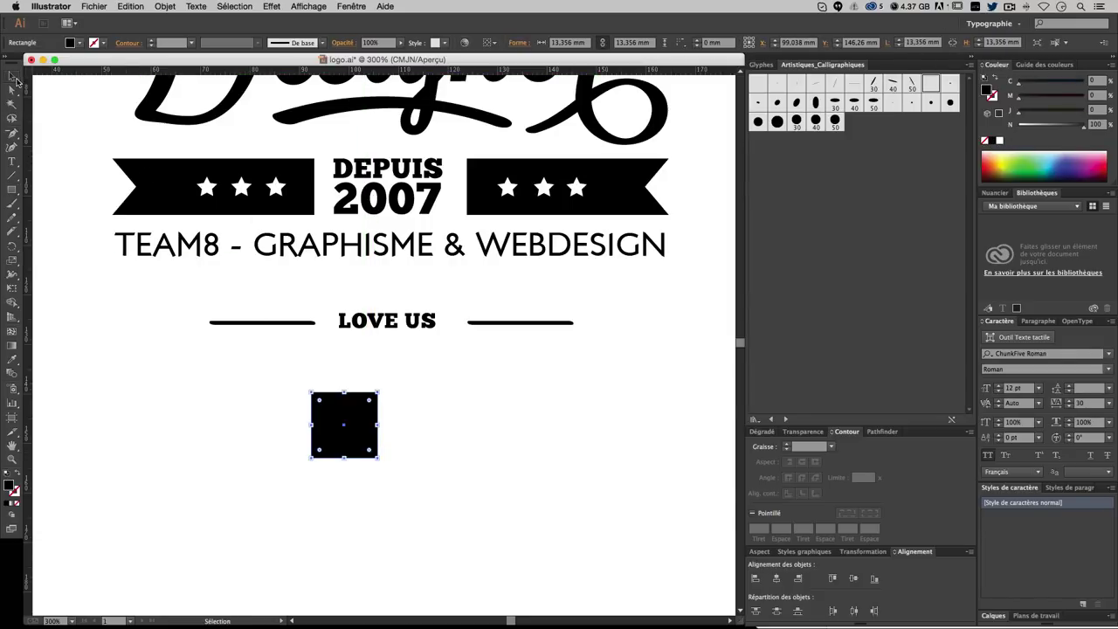
{"action": "left_click", "coordinate": [495, 473]}
- Switch to Outline view and select the square
{"action": "key", "text": "ctrl+y"}
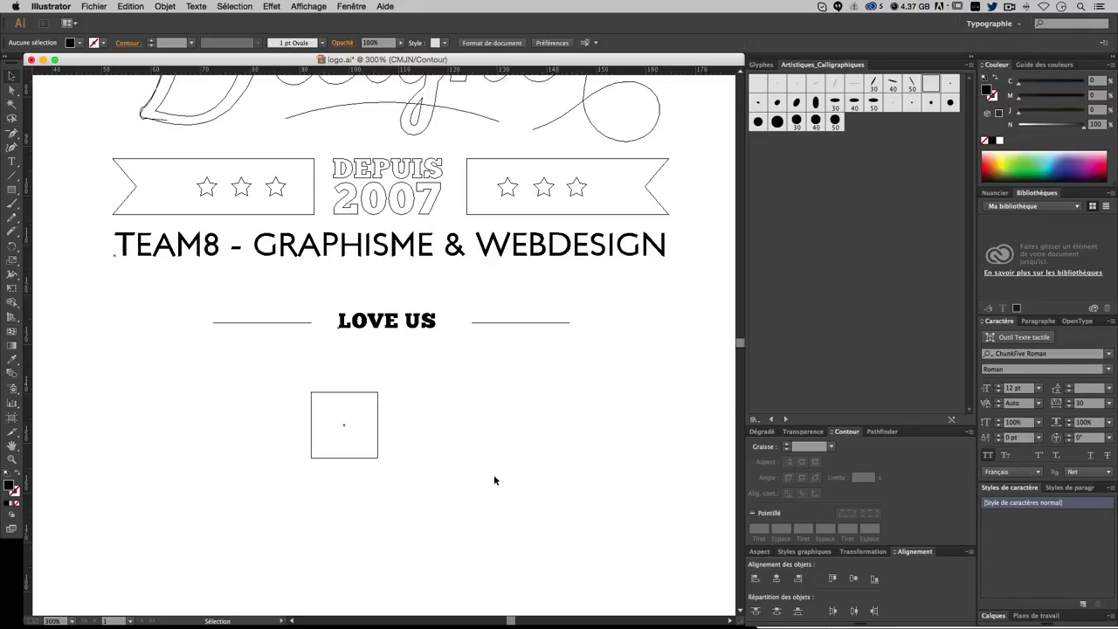
{"action": "scroll", "coordinate": [494, 479], "scroll_direction": "down", "scroll_amount": 1}
{"action": "scroll", "coordinate": [494, 480], "scroll_direction": "down", "scroll_amount": 4}
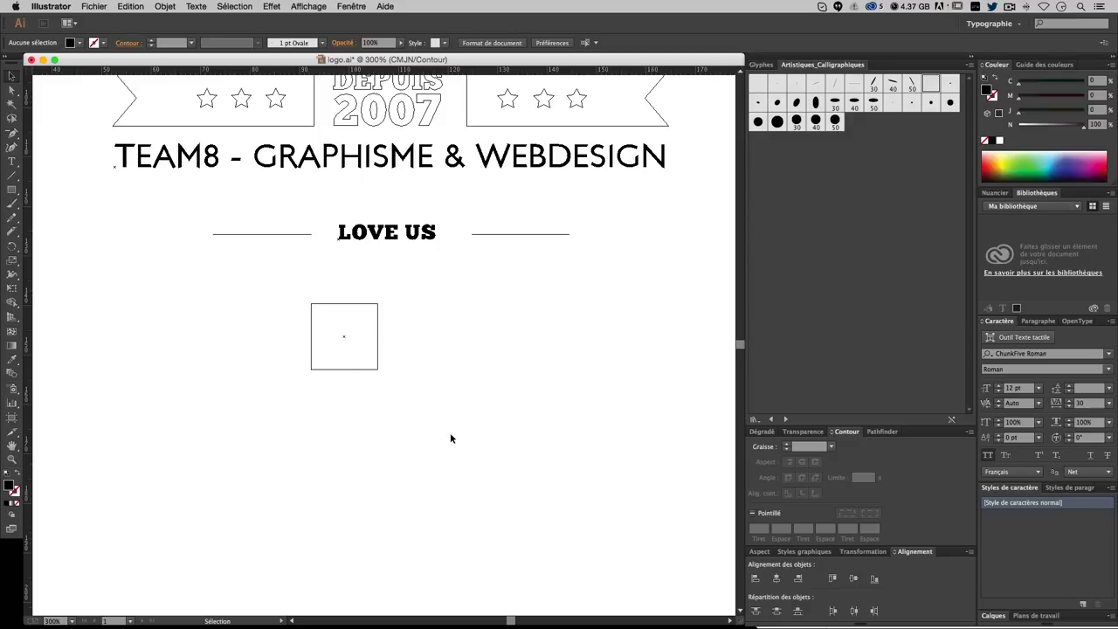
{"action": "left_click_drag", "start_coordinate": [450, 434], "coordinate": [241, 273]}
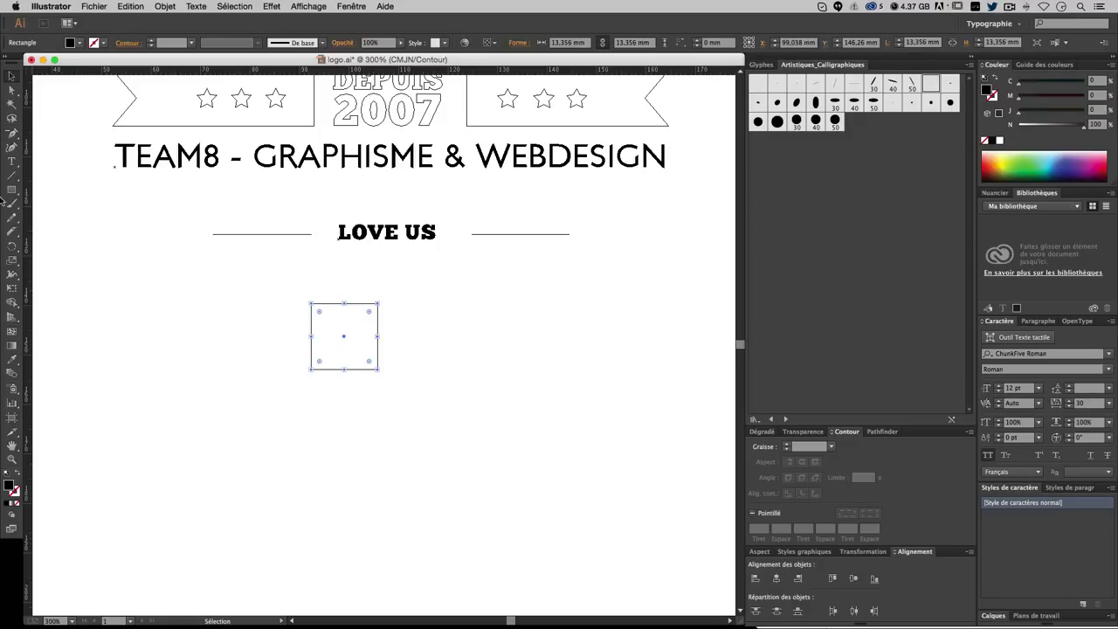
- Pick the Knife tool and zoom in to 1200% on the square
{"action": "left_click_drag", "start_coordinate": [13, 232], "coordinate": [53, 266]}
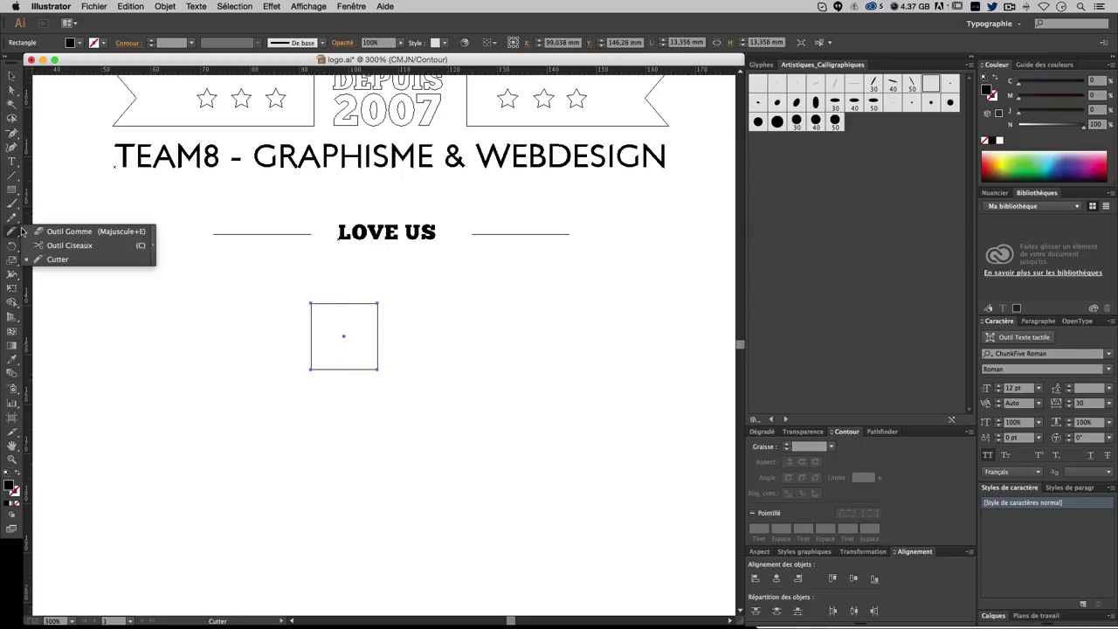
{"action": "left_click", "coordinate": [57, 259]}
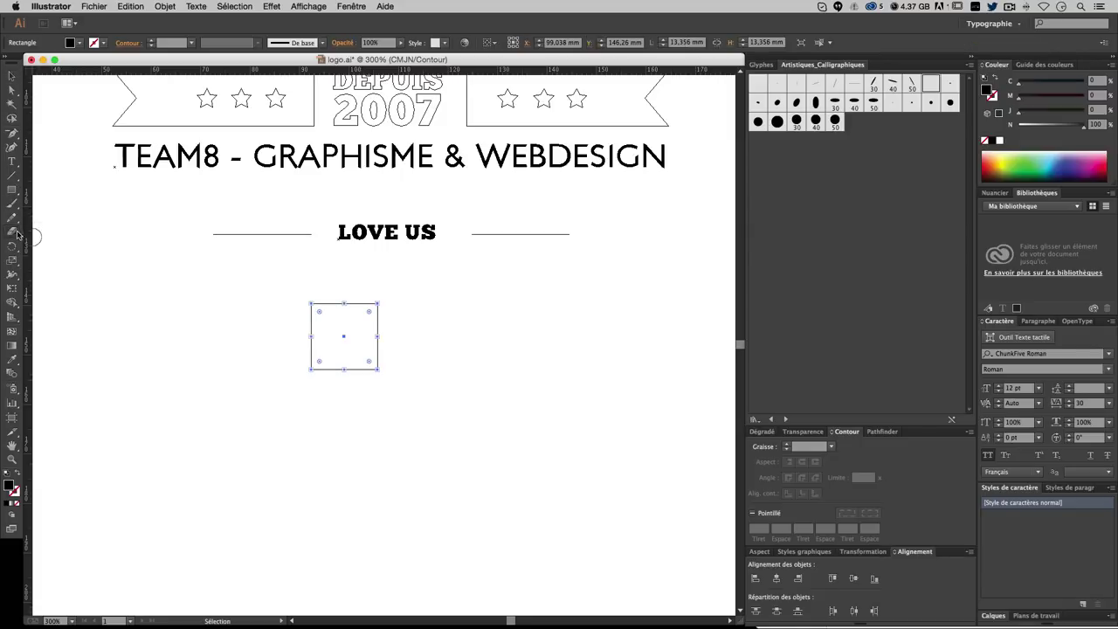
{"action": "mouse_move", "coordinate": [12, 235]}
{"action": "left_mouse_down"}
{"action": "mouse_move", "coordinate": [26, 255]}
{"action": "mouse_move", "coordinate": [61, 263]}
{"action": "left_mouse_up"}
{"action": "key", "text": "super+plus"}
{"action": "key", "text": "super+plus"}
{"action": "key", "text": "super+plus"}
{"action": "key", "text": "super+plus"}
{"action": "left_click_drag", "start_coordinate": [195, 265], "coordinate": [330, 265]}
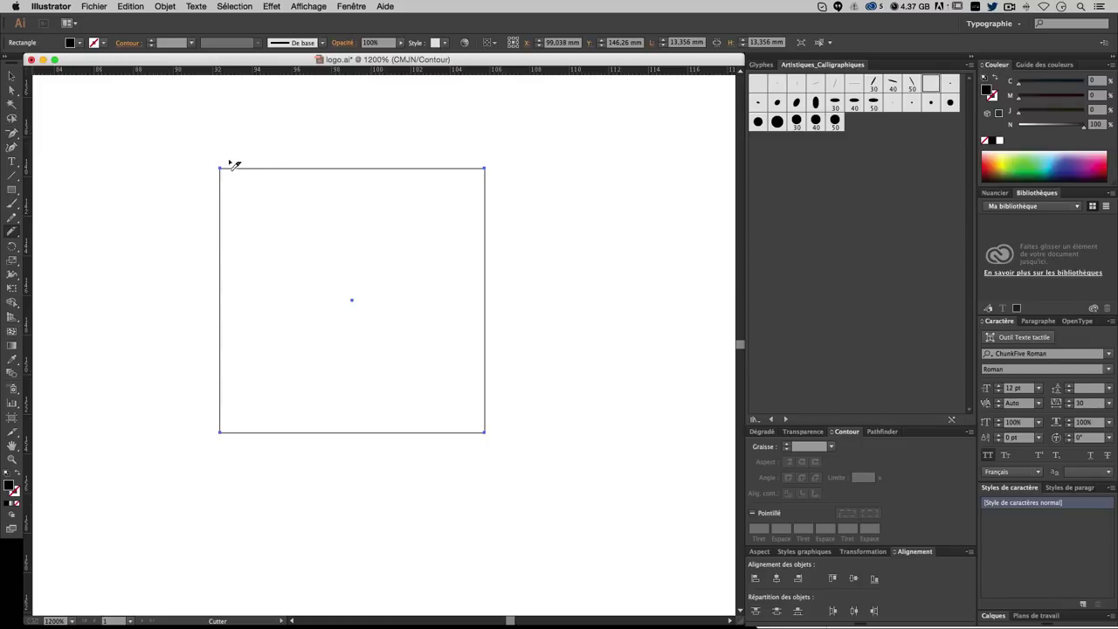
- Slice the square with several scribbled zigzag knife cuts across its top and left
{"action": "mouse_move", "coordinate": [239, 165]}
{"action": "left_mouse_down"}
{"action": "mouse_move", "coordinate": [507, 172]}
{"action": "mouse_move", "coordinate": [202, 197]}
{"action": "mouse_move", "coordinate": [379, 293]}
{"action": "mouse_move", "coordinate": [376, 332]}
{"action": "mouse_move", "coordinate": [288, 378]}
{"action": "mouse_move", "coordinate": [554, 437]}
{"action": "left_mouse_up"}
{"action": "mouse_move", "coordinate": [231, 162]}
{"action": "left_mouse_down"}
{"action": "mouse_move", "coordinate": [252, 211]}
{"action": "mouse_move", "coordinate": [274, 155]}
{"action": "mouse_move", "coordinate": [310, 192]}
{"action": "mouse_move", "coordinate": [390, 483]}
{"action": "mouse_move", "coordinate": [469, 165]}
{"action": "mouse_move", "coordinate": [487, 374]}
{"action": "left_mouse_up"}
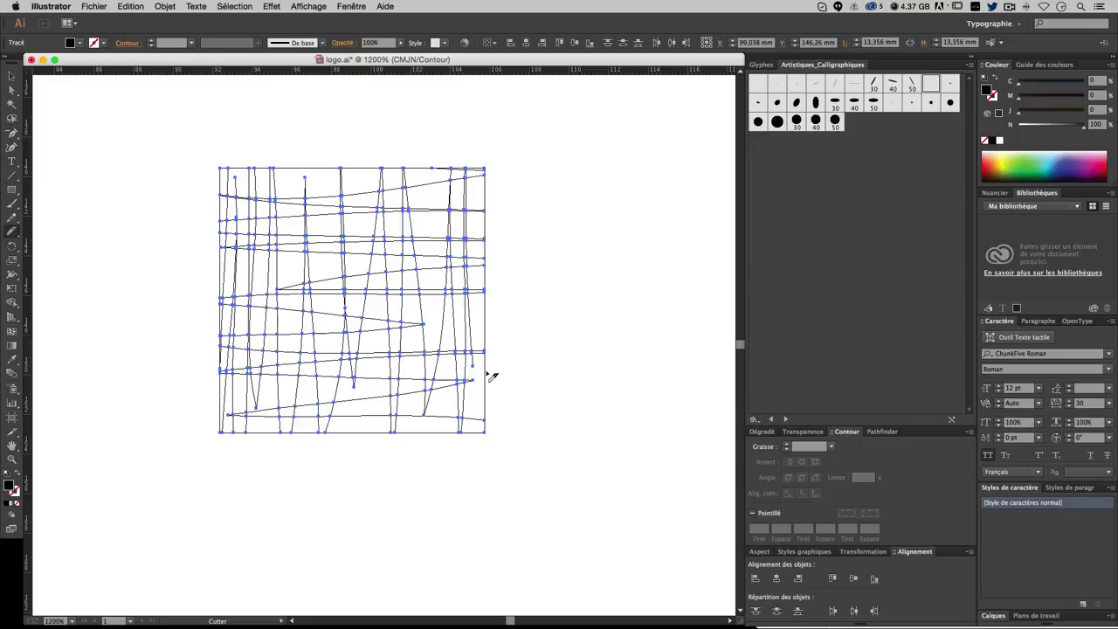
{"action": "mouse_move", "coordinate": [224, 165]}
{"action": "left_mouse_down"}
{"action": "mouse_move", "coordinate": [230, 177]}
{"action": "mouse_move", "coordinate": [292, 174]}
{"action": "mouse_move", "coordinate": [269, 201]}
{"action": "mouse_move", "coordinate": [342, 182]}
{"action": "left_mouse_up"}
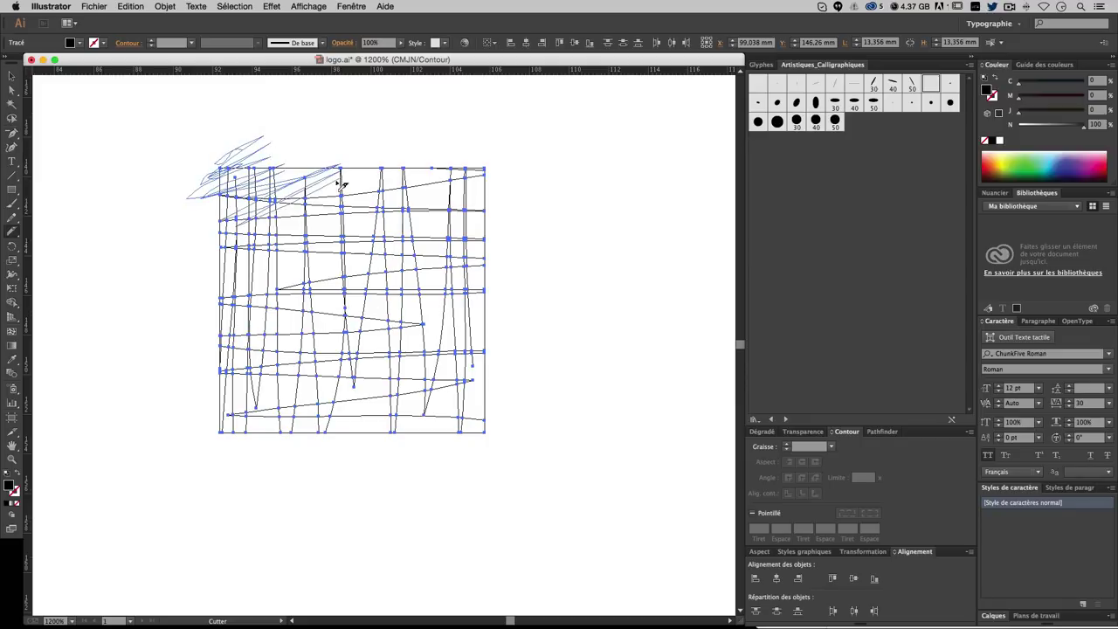
{"action": "mouse_move", "coordinate": [240, 441]}
{"action": "left_mouse_down"}
{"action": "mouse_move", "coordinate": [219, 399]}
{"action": "mouse_move", "coordinate": [220, 349]}
{"action": "mouse_move", "coordinate": [236, 341]}
{"action": "mouse_move", "coordinate": [358, 407]}
{"action": "mouse_move", "coordinate": [272, 274]}
{"action": "mouse_move", "coordinate": [374, 362]}
{"action": "mouse_move", "coordinate": [344, 295]}
{"action": "mouse_move", "coordinate": [489, 206]}
{"action": "left_mouse_up"}
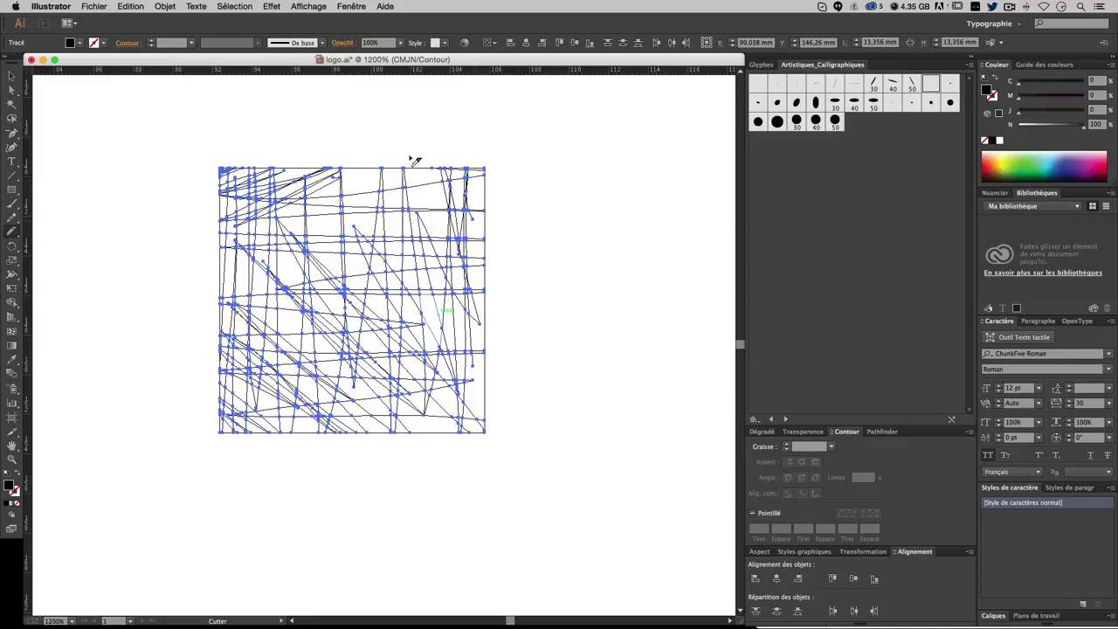
{"action": "mouse_move", "coordinate": [373, 166]}
{"action": "left_mouse_down"}
{"action": "mouse_move", "coordinate": [357, 237]}
{"action": "mouse_move", "coordinate": [371, 262]}
{"action": "mouse_move", "coordinate": [387, 142]}
{"action": "mouse_move", "coordinate": [429, 229]}
{"action": "mouse_move", "coordinate": [462, 225]}
{"action": "mouse_move", "coordinate": [469, 174]}
{"action": "mouse_move", "coordinate": [485, 181]}
{"action": "mouse_move", "coordinate": [487, 387]}
{"action": "mouse_move", "coordinate": [474, 424]}
{"action": "mouse_move", "coordinate": [429, 425]}
{"action": "mouse_move", "coordinate": [472, 403]}
{"action": "mouse_move", "coordinate": [366, 377]}
{"action": "mouse_move", "coordinate": [341, 325]}
{"action": "mouse_move", "coordinate": [279, 280]}
{"action": "mouse_move", "coordinate": [339, 255]}
{"action": "mouse_move", "coordinate": [320, 225]}
{"action": "mouse_move", "coordinate": [218, 213]}
{"action": "mouse_move", "coordinate": [262, 179]}
{"action": "mouse_move", "coordinate": [306, 173]}
{"action": "left_mouse_up"}
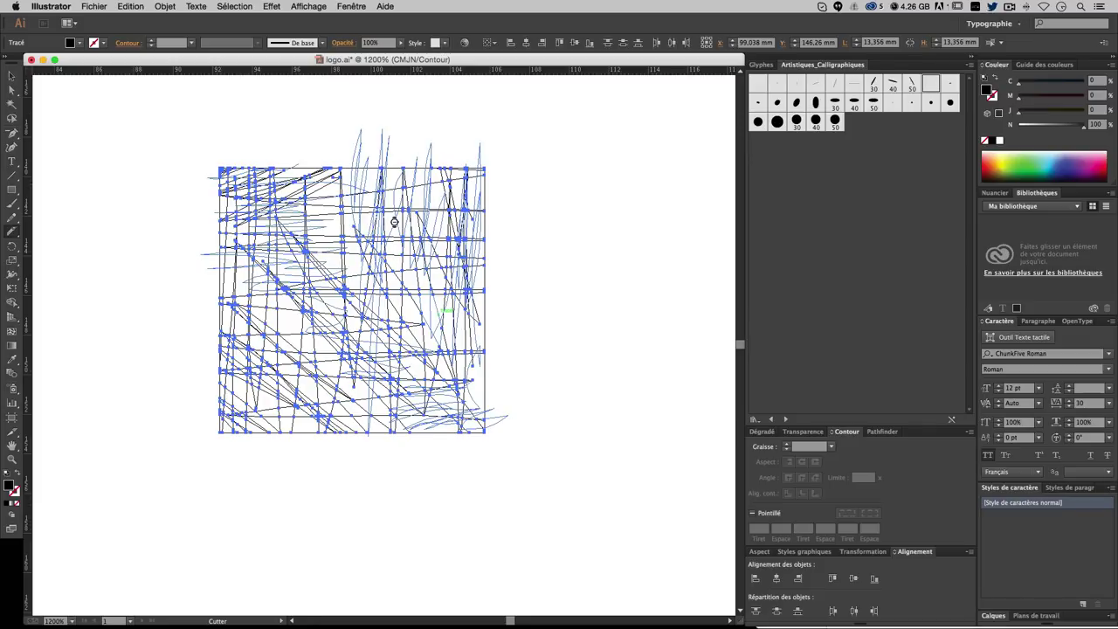
{"action": "left_click_drag", "start_coordinate": [394, 222], "coordinate": [396, 219]}
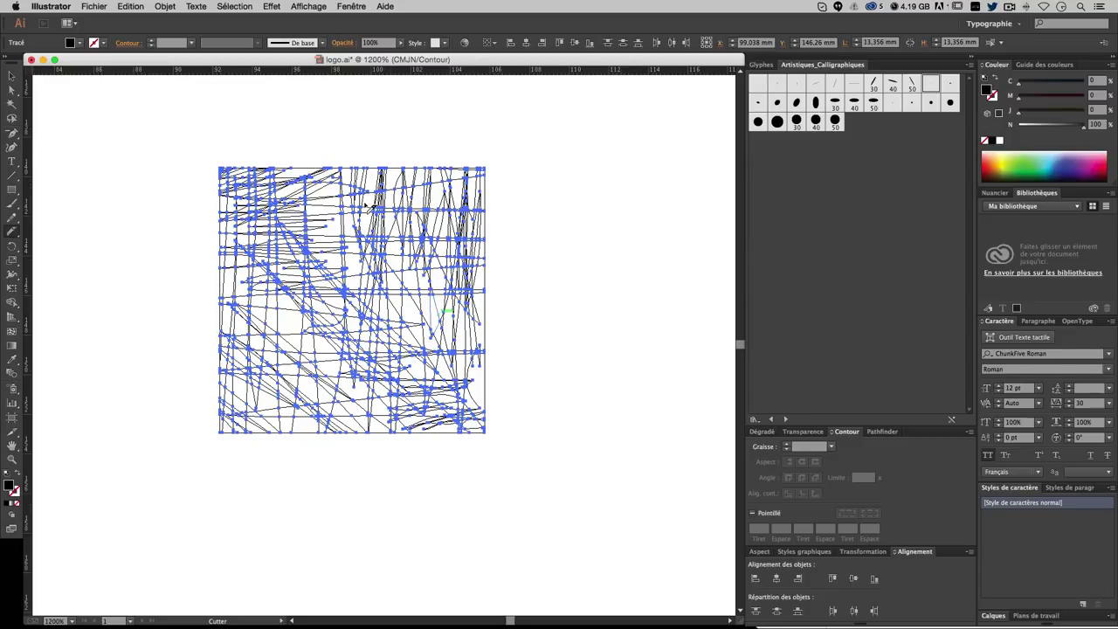
{"action": "key", "text": "ctrl+d"}
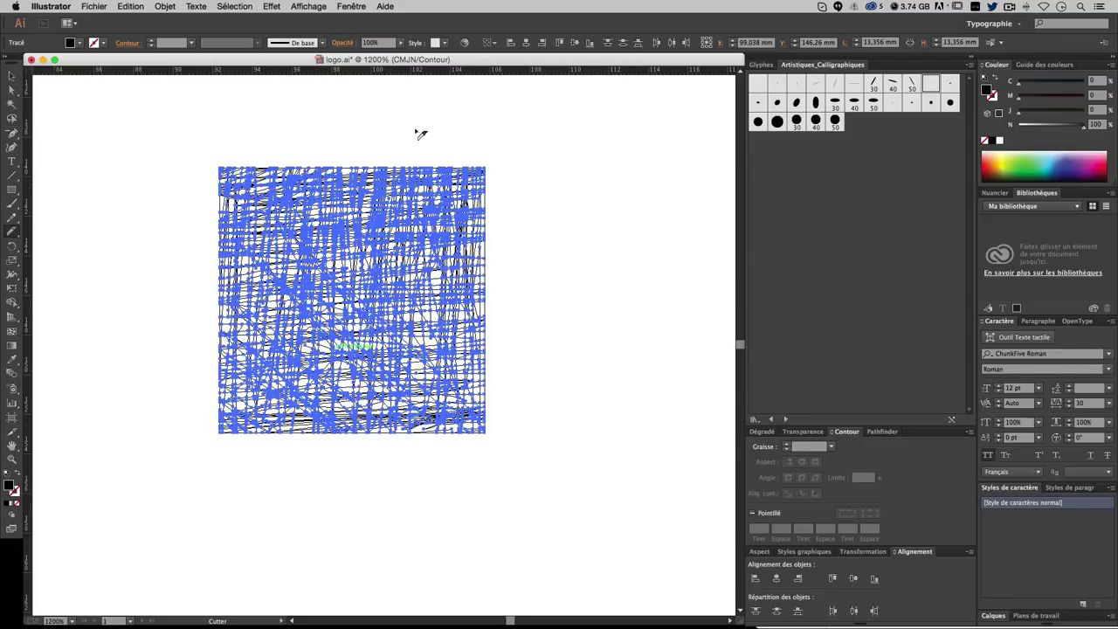
- Add a dozen more vertical, horizontal and edge knife cuts across the square's fragments
{"action": "left_click_drag", "start_coordinate": [417, 131], "coordinate": [437, 432]}
{"action": "left_click_drag", "start_coordinate": [406, 492], "coordinate": [451, 87]}
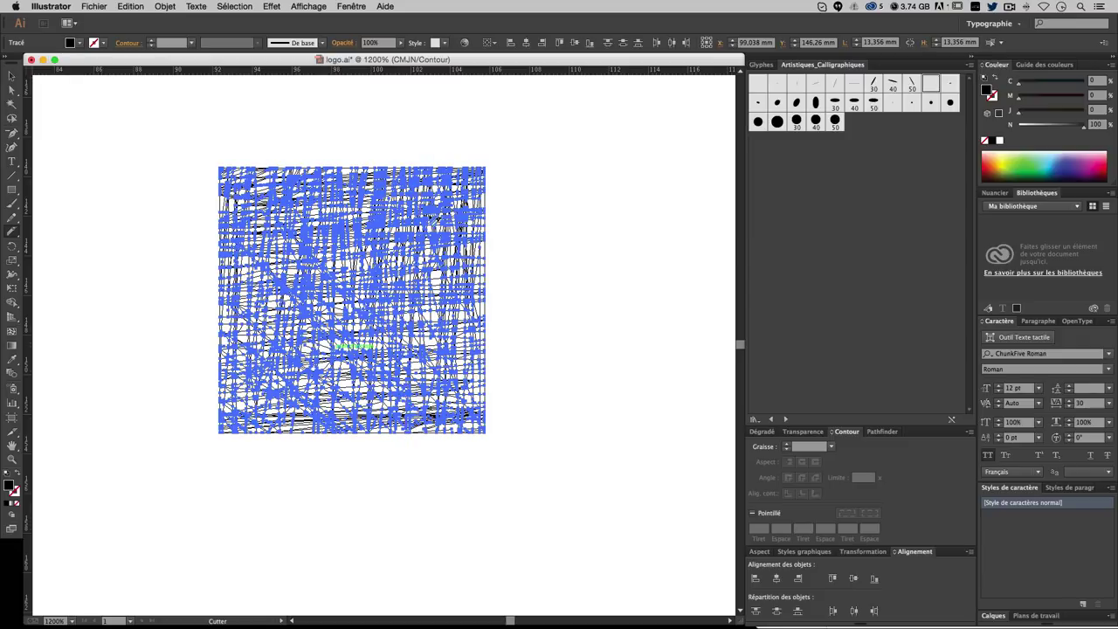
{"action": "left_click_drag", "start_coordinate": [433, 218], "coordinate": [433, 507]}
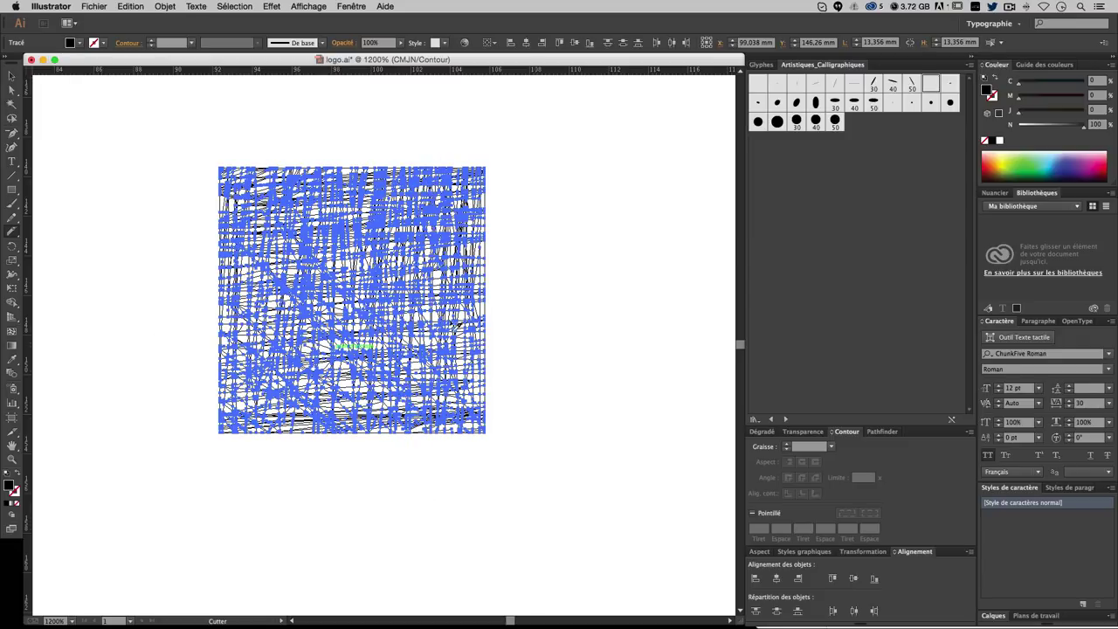
{"action": "left_click_drag", "start_coordinate": [194, 320], "coordinate": [526, 318]}
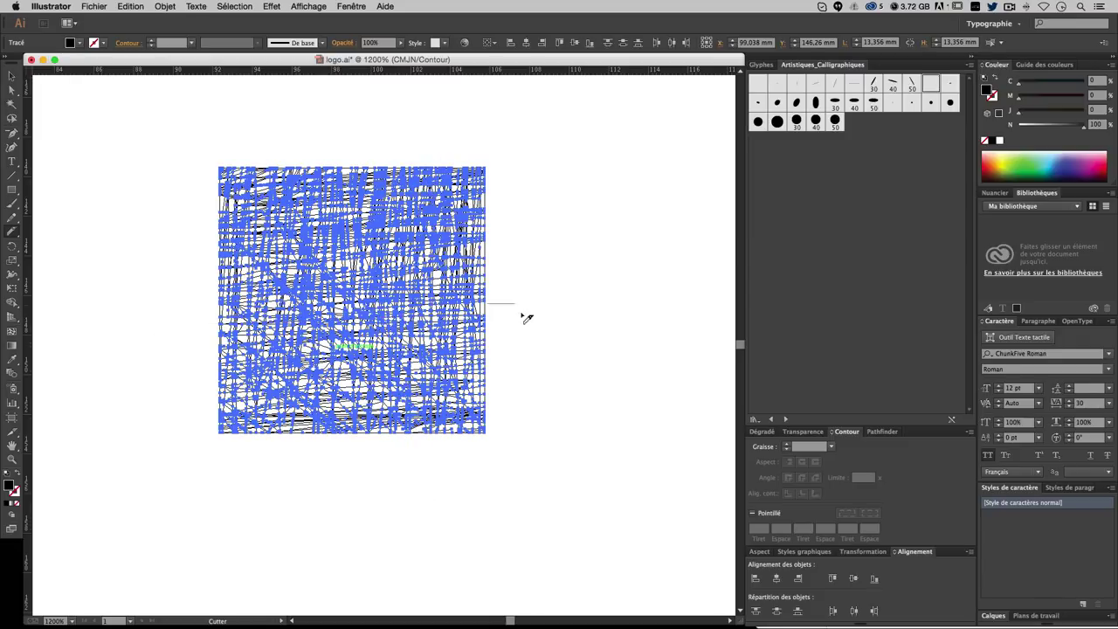
{"action": "left_click_drag", "start_coordinate": [397, 258], "coordinate": [512, 256]}
{"action": "left_click_drag", "start_coordinate": [188, 366], "coordinate": [458, 358]}
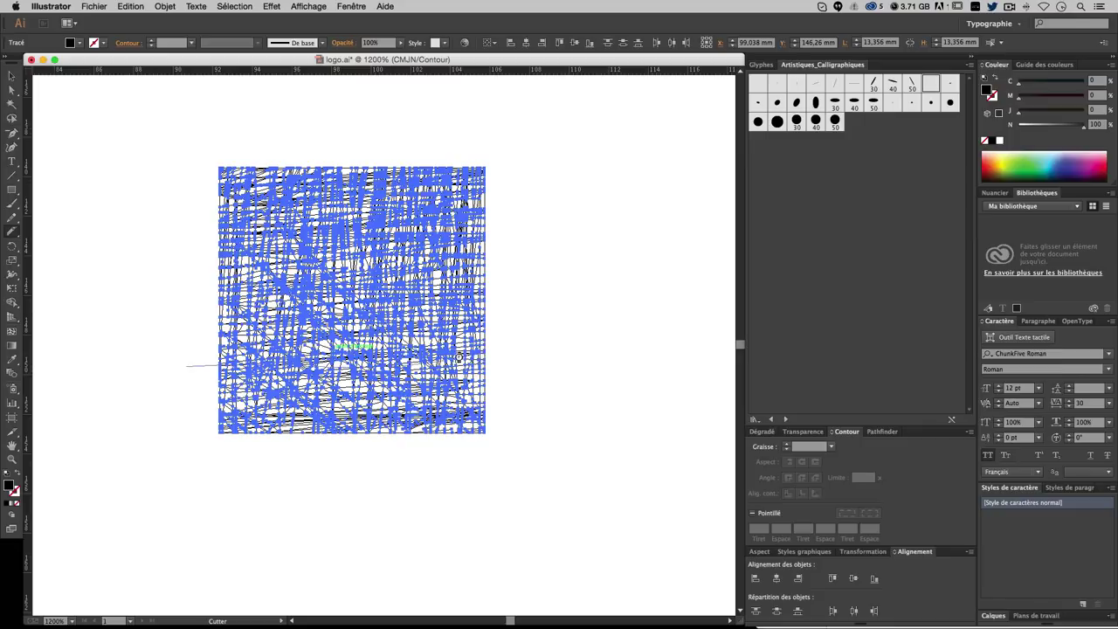
{"action": "left_click_drag", "start_coordinate": [166, 368], "coordinate": [358, 347]}
{"action": "left_click_drag", "start_coordinate": [202, 394], "coordinate": [419, 393]}
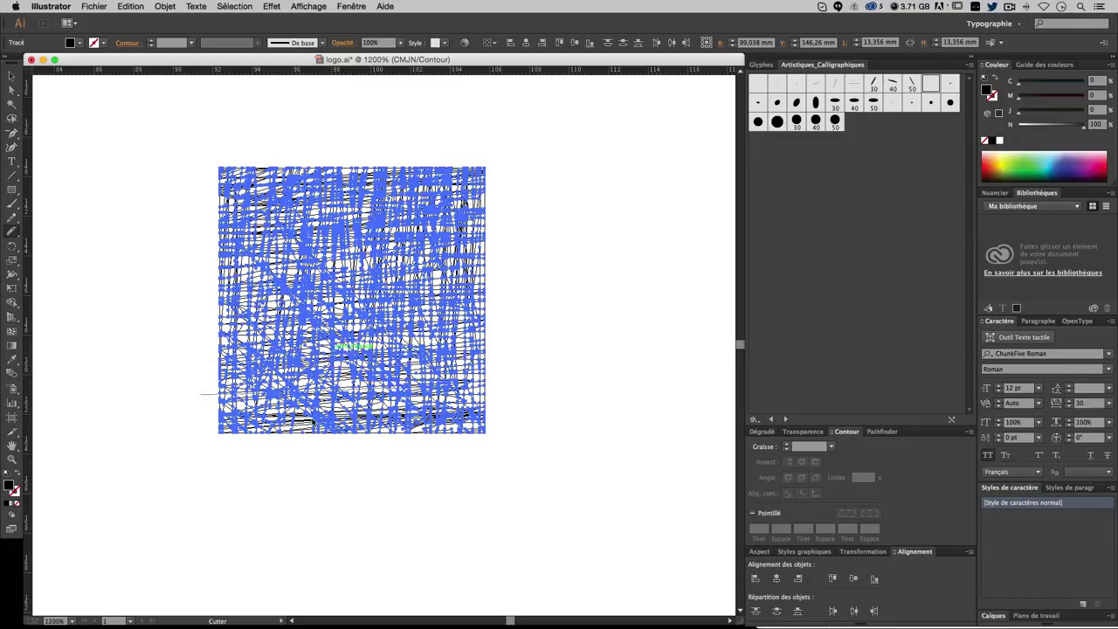
{"action": "left_click_drag", "start_coordinate": [311, 421], "coordinate": [353, 439]}
{"action": "left_click_drag", "start_coordinate": [299, 416], "coordinate": [289, 472]}
{"action": "mouse_move", "coordinate": [270, 435]}
{"action": "left_mouse_down"}
{"action": "mouse_move", "coordinate": [262, 474]}
{"action": "mouse_move", "coordinate": [237, 444]}
{"action": "left_mouse_up"}
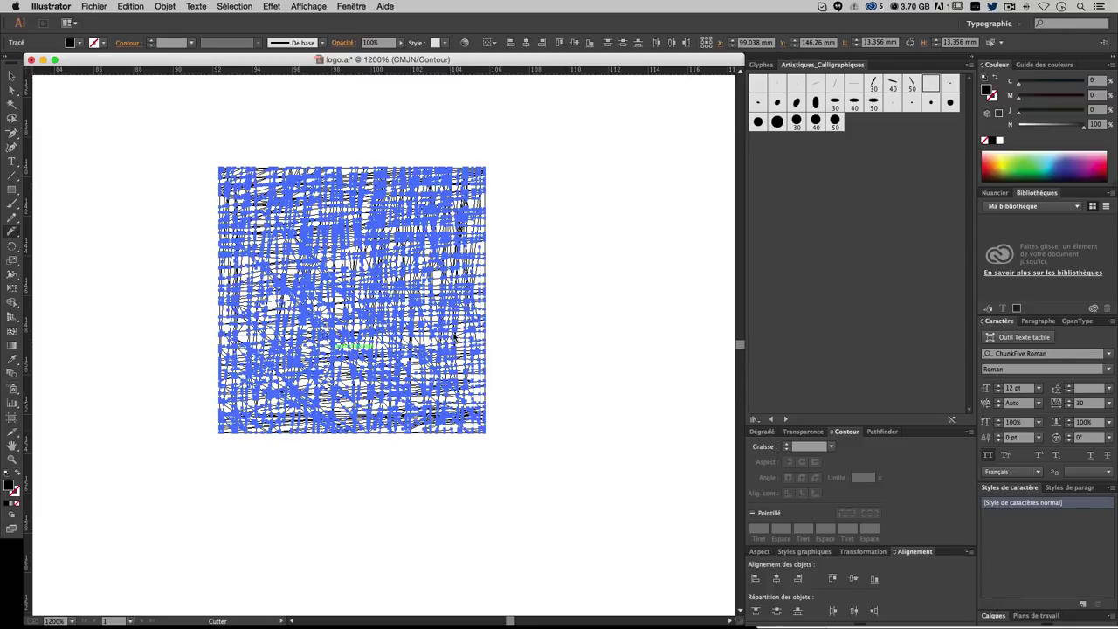
{"action": "left_click_drag", "start_coordinate": [489, 154], "coordinate": [484, 327]}
- Apply Transform Each: scale 10%/10%, move 100 mm and -100 mm, with Random checked
{"action": "left_click", "coordinate": [186, 6]}
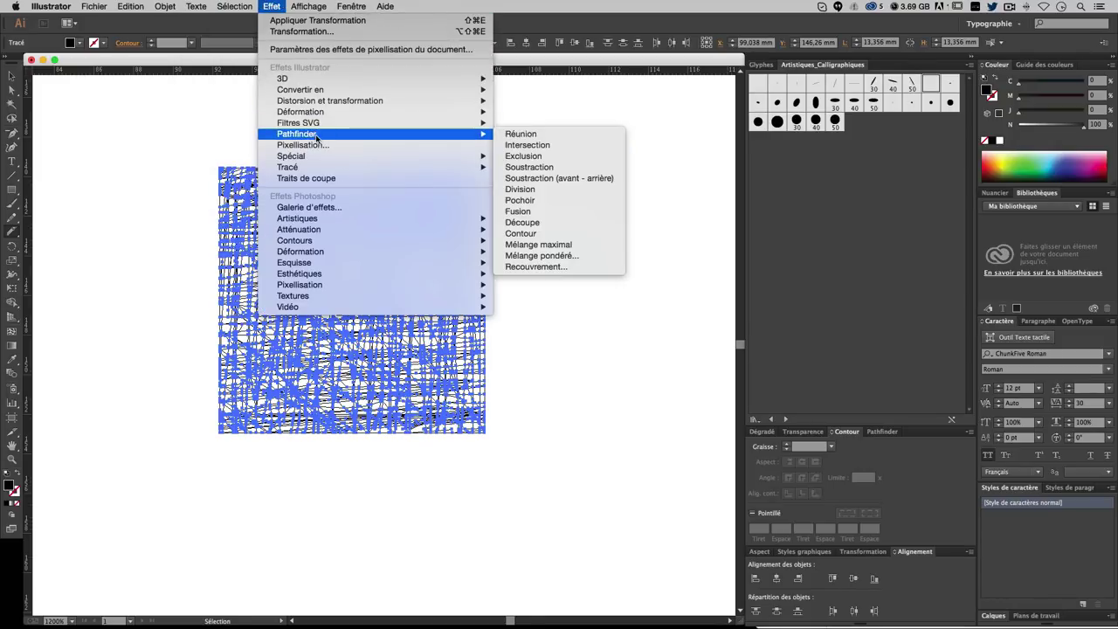
{"action": "mouse_move", "coordinate": [330, 100]}
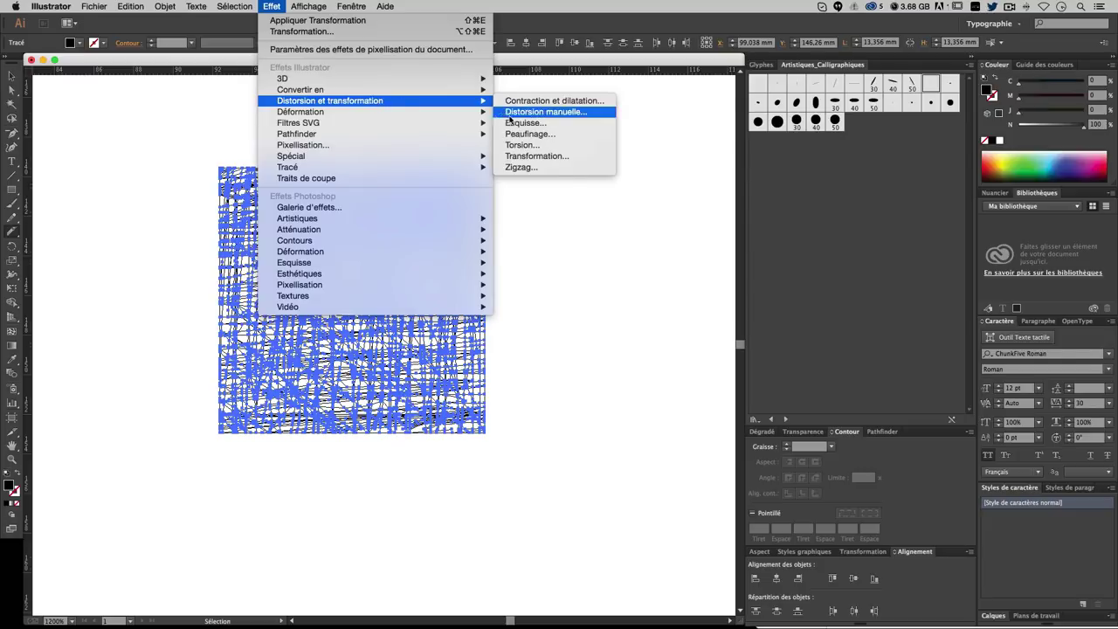
{"action": "left_click", "coordinate": [526, 156]}
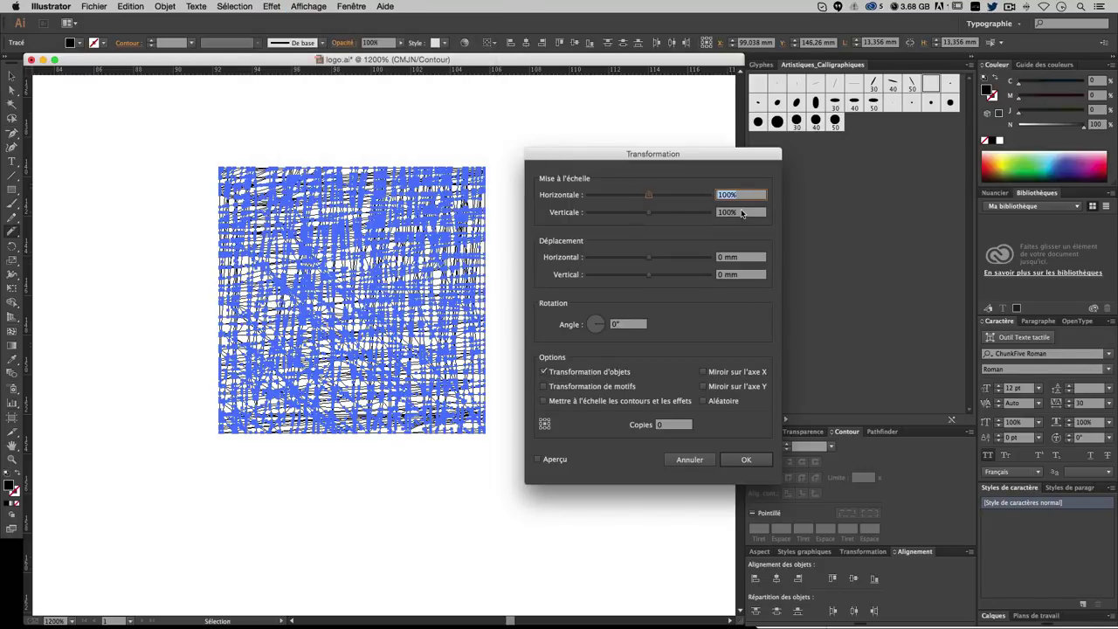
{"action": "type", "text": "10"}
{"action": "key", "text": "Tab"}
{"action": "type", "text": "10"}
{"action": "key", "text": "Tab"}
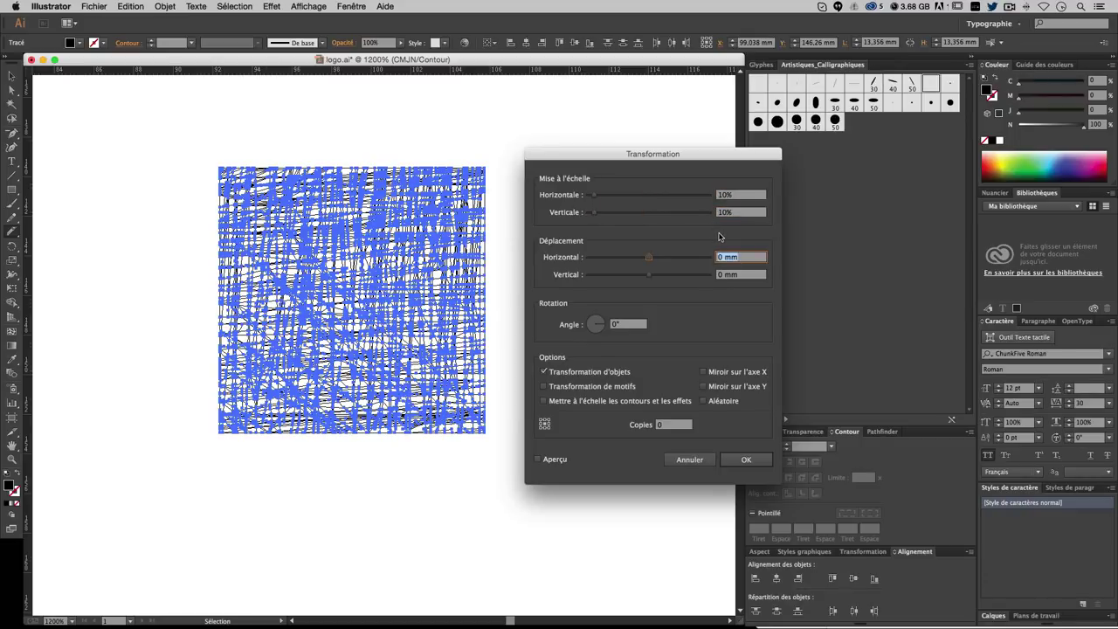
{"action": "type", "text": "10"}
{"action": "type", "text": "0"}
{"action": "key", "text": "Tab"}
{"action": "type", "text": "-"}
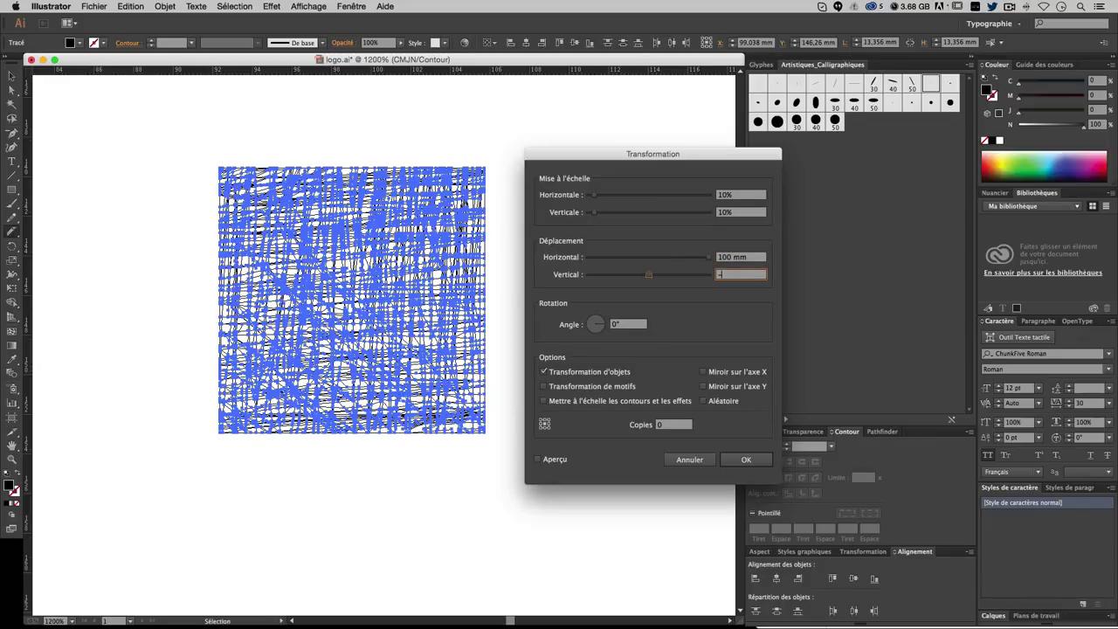
{"action": "type", "text": "100"}
{"action": "key", "text": "Tab"}
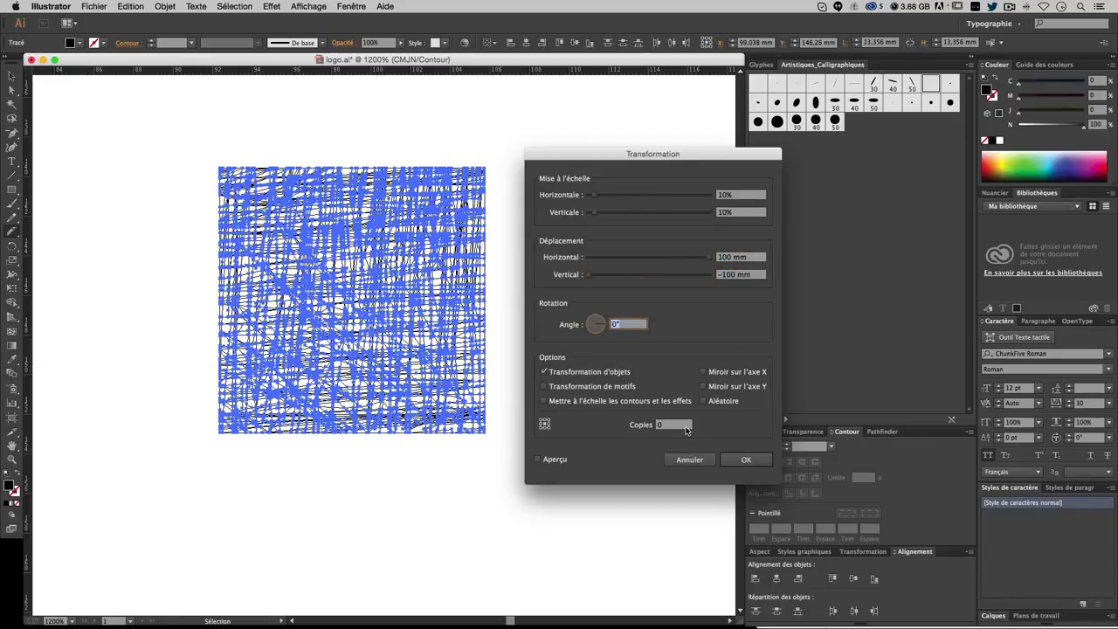
{"action": "left_click", "coordinate": [703, 401]}
{"action": "left_click", "coordinate": [742, 460]}
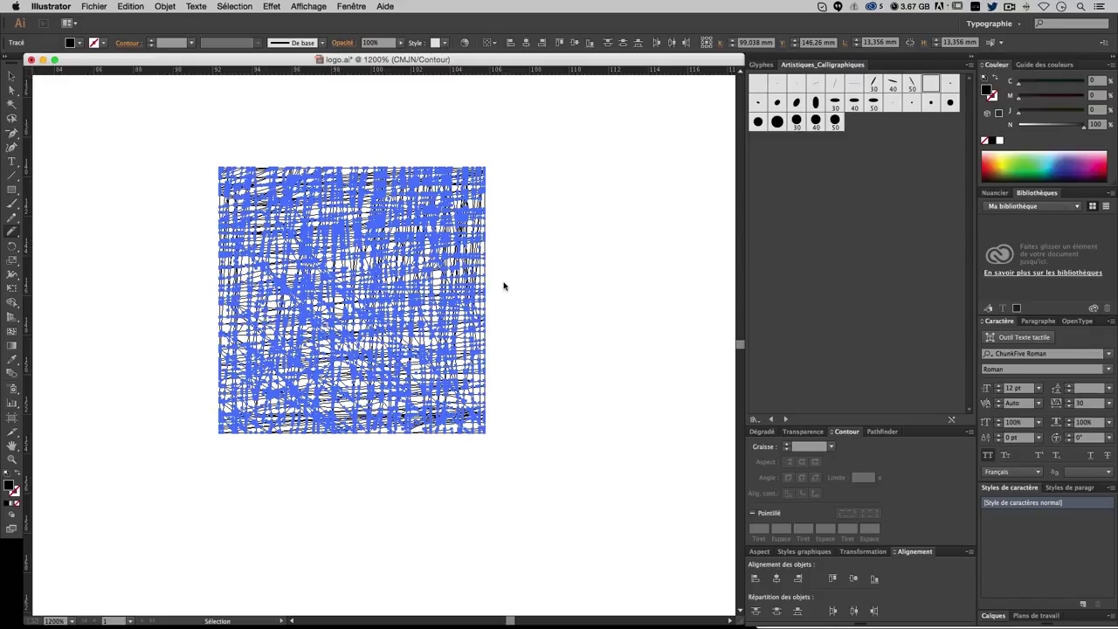
- Deselect, return to Preview mode and zoom out to see the speckles below the logo
{"action": "left_click", "coordinate": [512, 386]}
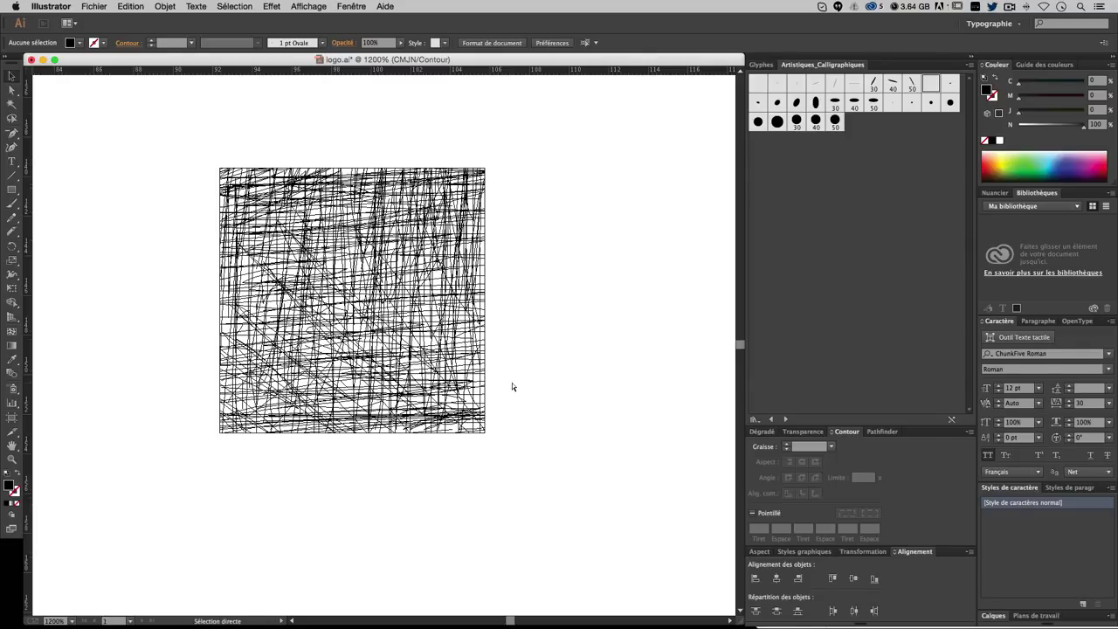
{"action": "key", "text": "ctrl+y"}
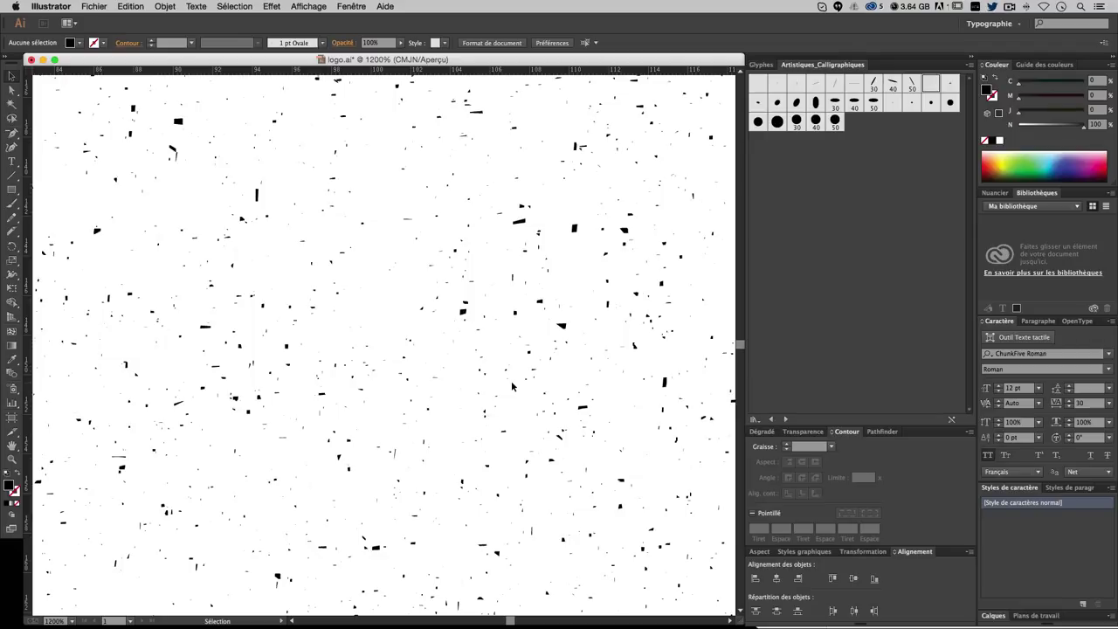
{"action": "key", "text": "ctrl+minus"}
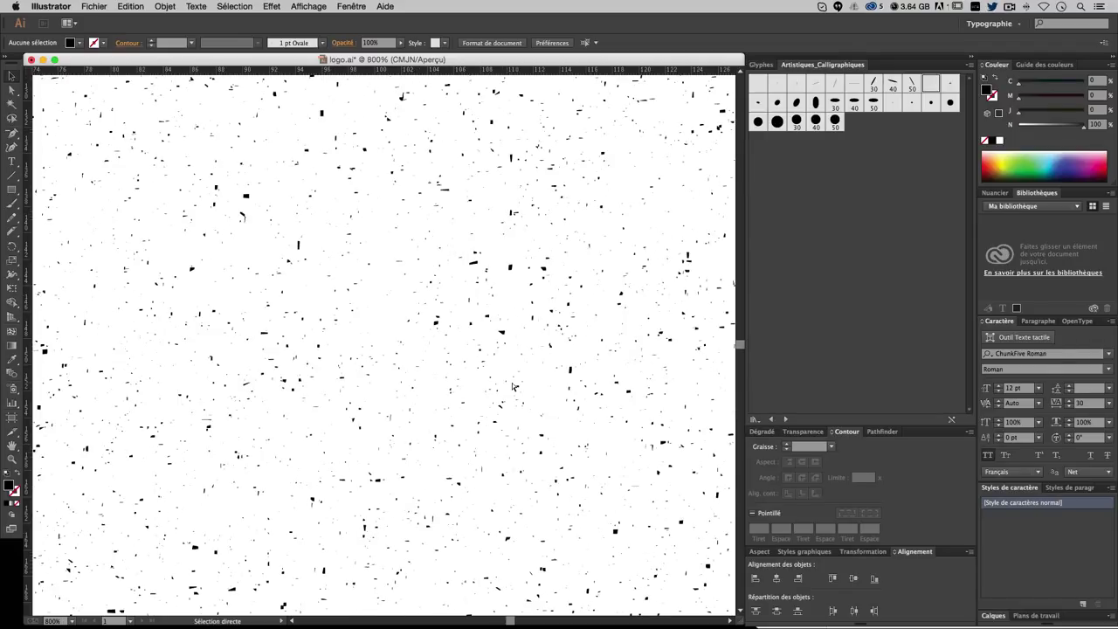
{"action": "key", "text": "ctrl+minus"}
{"action": "key", "text": "ctrl+minus"}
{"action": "key", "text": "ctrl+minus"}
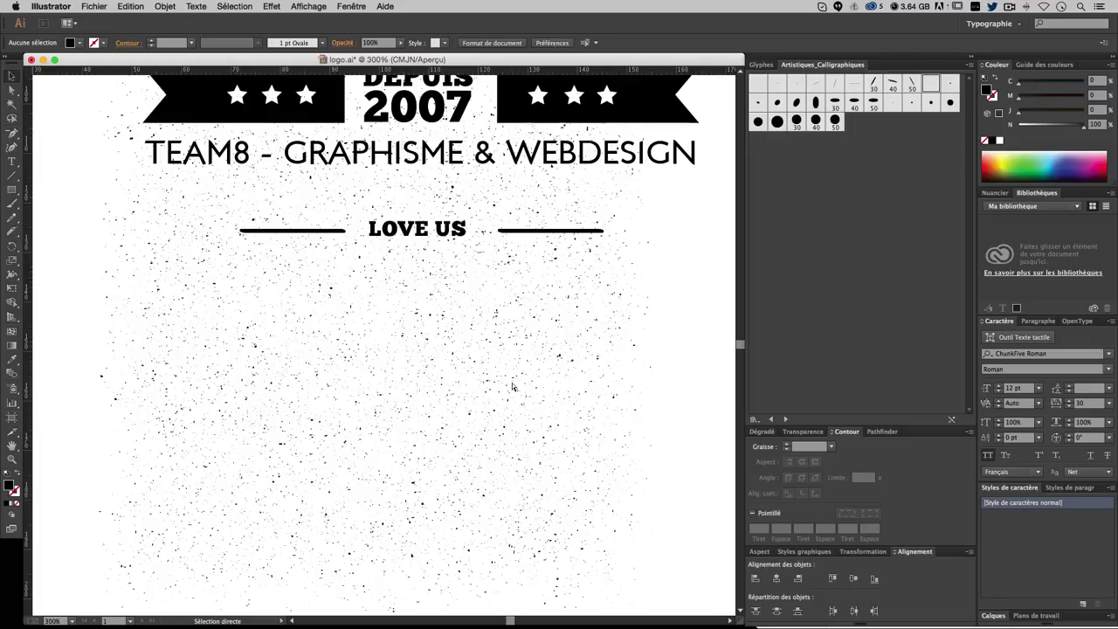
{"action": "key", "text": "ctrl+minus"}
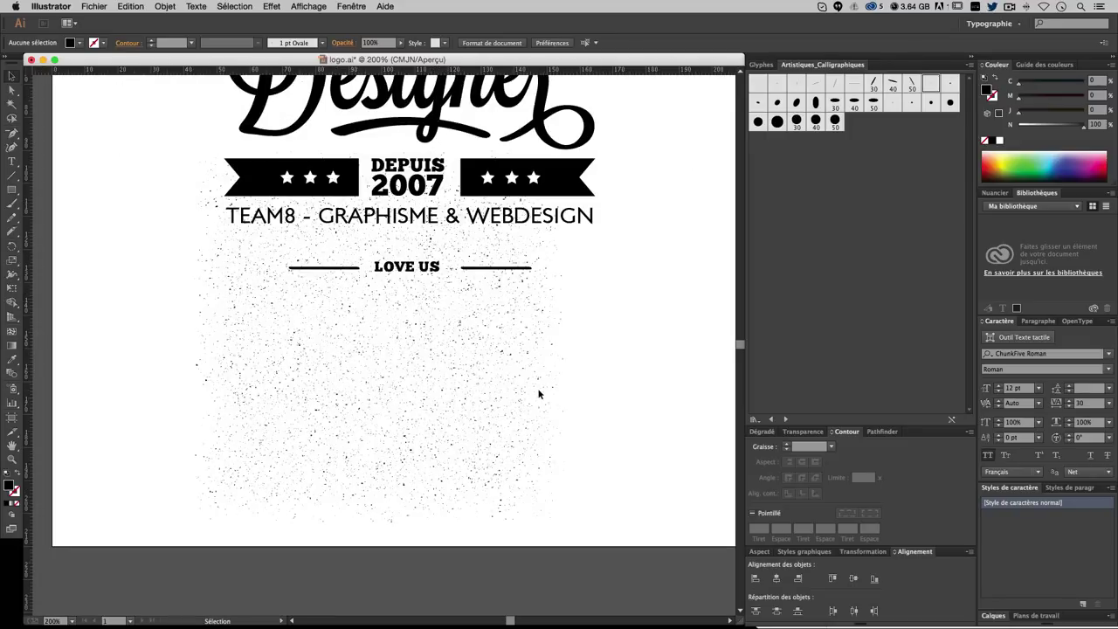
{"action": "scroll", "coordinate": [525, 389], "scroll_direction": "up", "scroll_amount": 3}
{"action": "scroll", "coordinate": [534, 402], "scroll_direction": "up", "scroll_amount": 1}
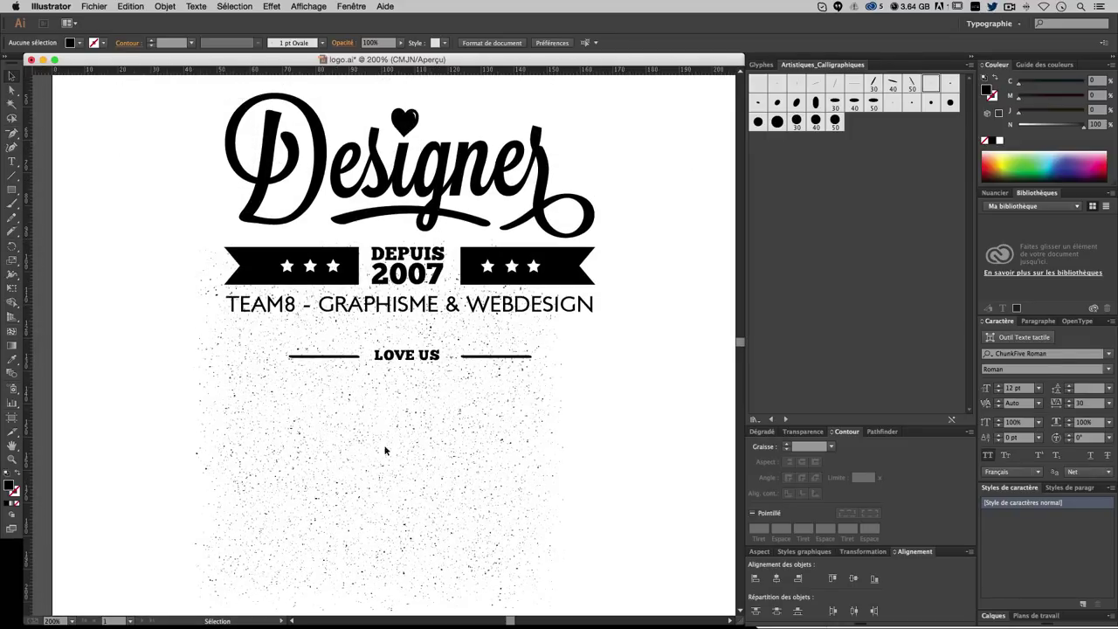
{"action": "scroll", "coordinate": [568, 516], "scroll_direction": "down", "scroll_amount": 1}
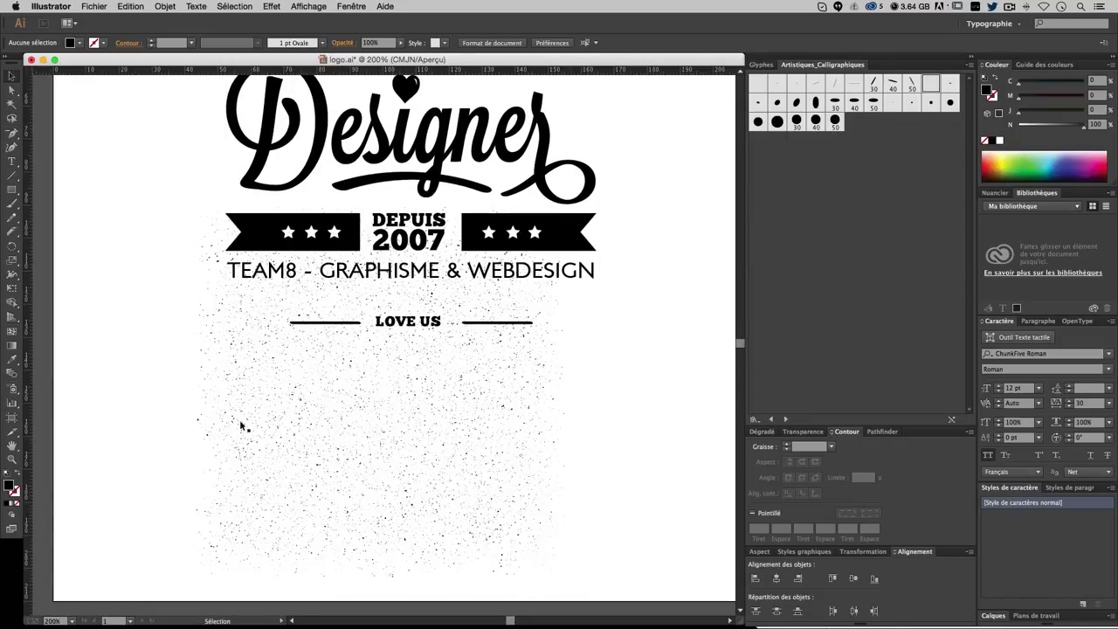
- Expand the speckle texture's appearance and group its pieces
{"action": "mouse_move", "coordinate": [145, 340]}
{"action": "left_mouse_down"}
{"action": "mouse_move", "coordinate": [641, 557]}
{"action": "mouse_move", "coordinate": [638, 541]}
{"action": "left_mouse_up"}
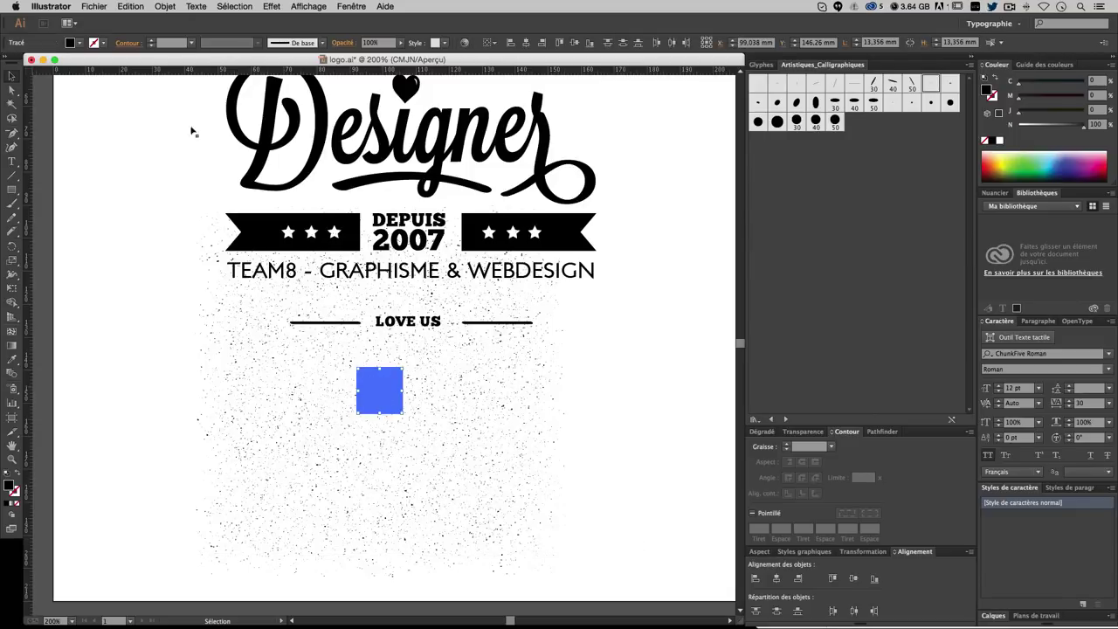
{"action": "left_click", "coordinate": [165, 7]}
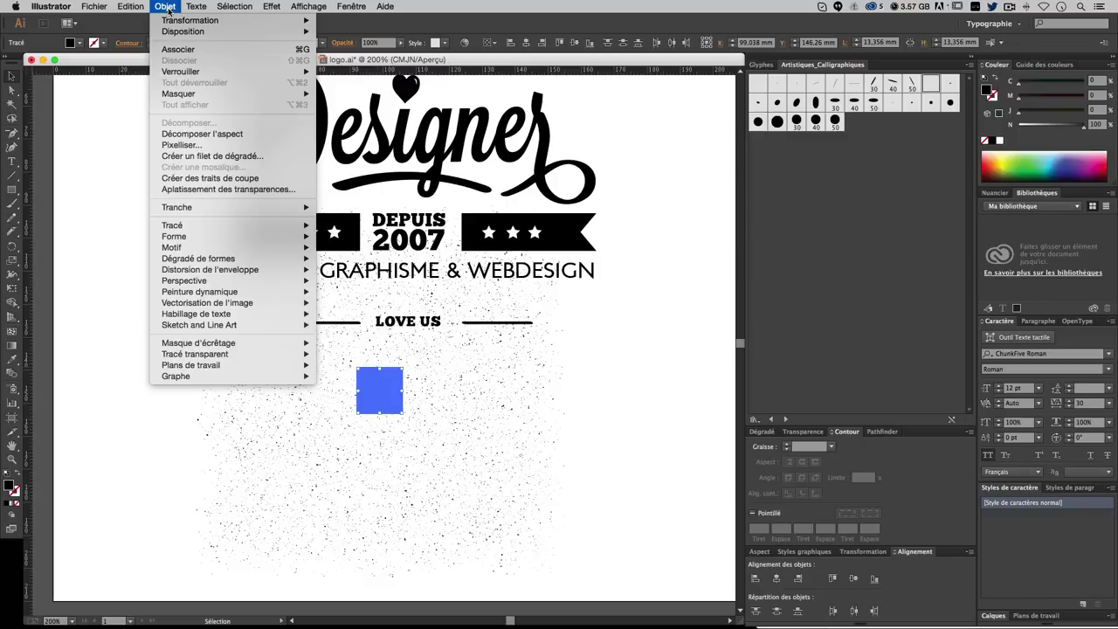
{"action": "left_click", "coordinate": [201, 133]}
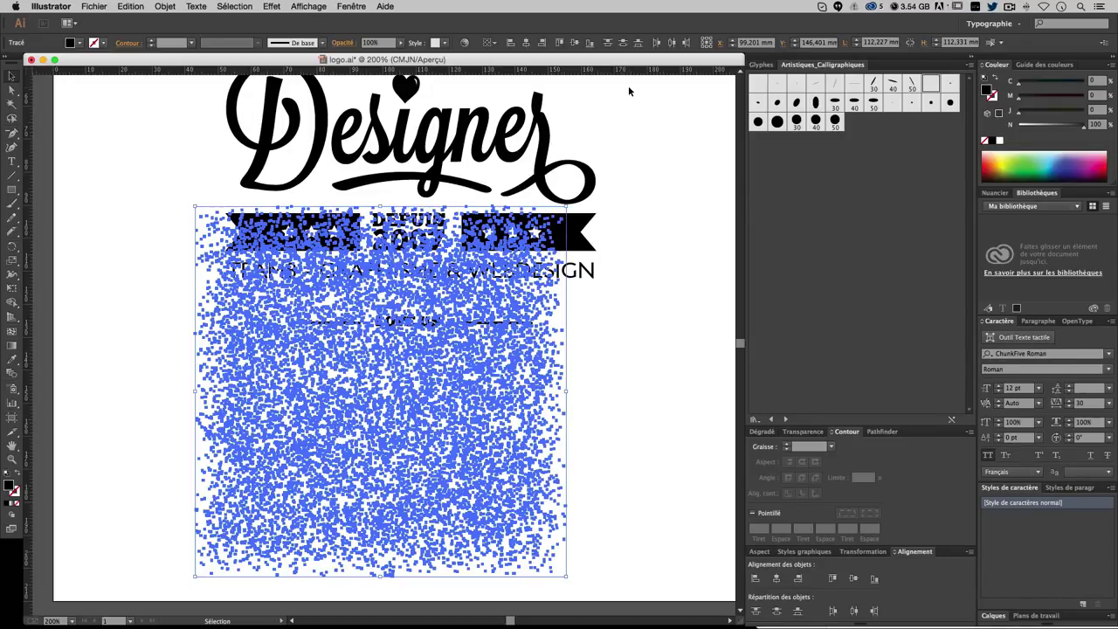
{"action": "key", "text": "ctrl+g"}
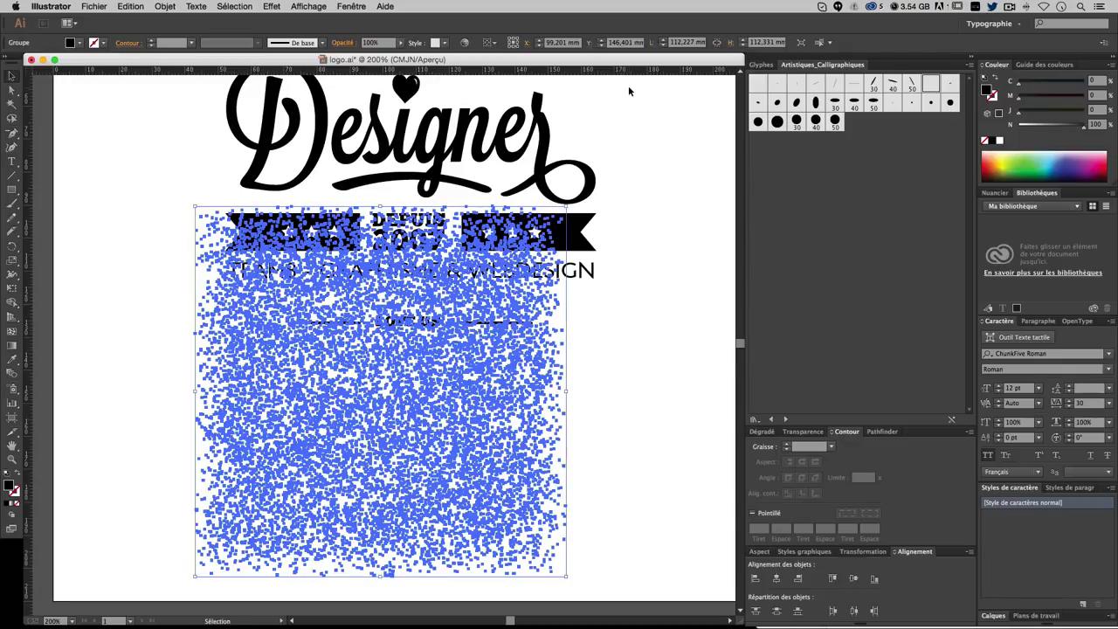
{"action": "left_click", "coordinate": [619, 342]}
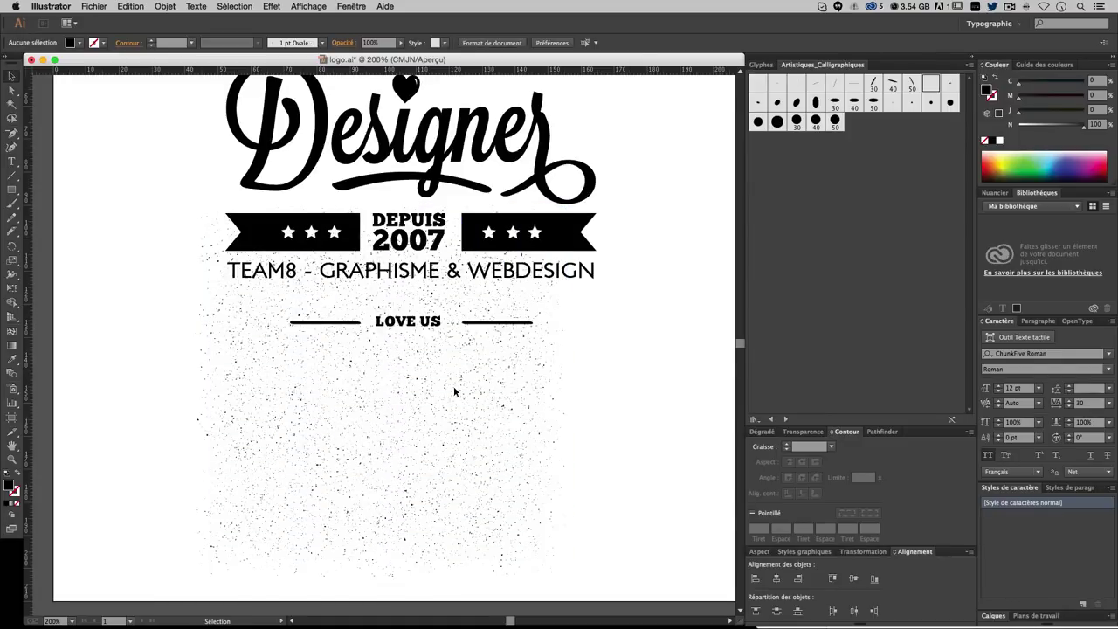
{"action": "left_click", "coordinate": [489, 391]}
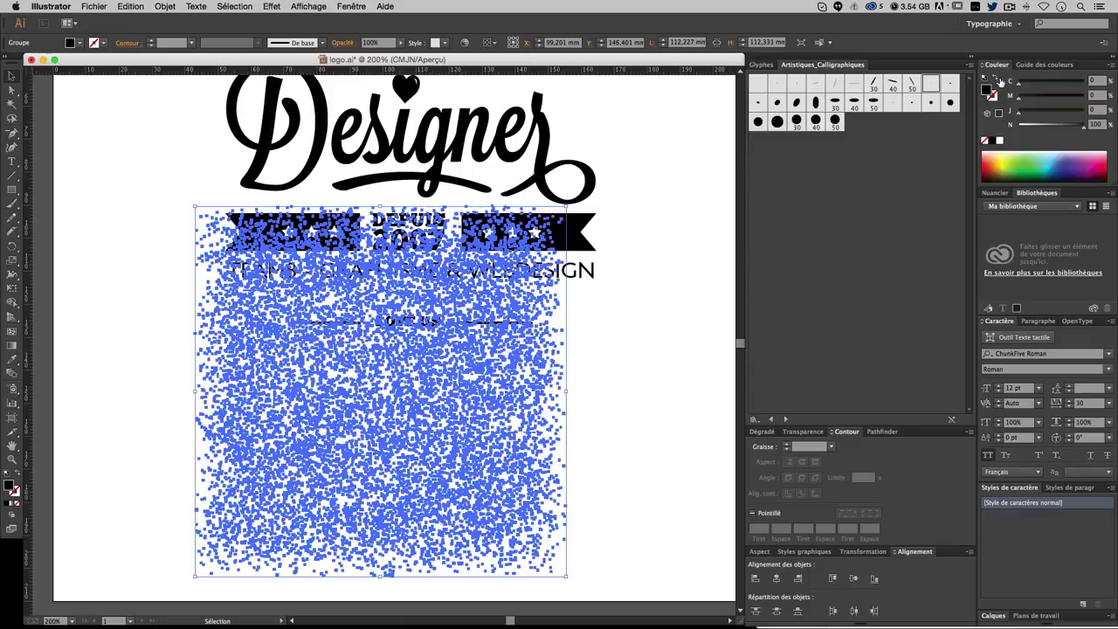
- Fill the speckle group white and move and scale it over the whole logo
{"action": "left_click", "coordinate": [999, 139]}
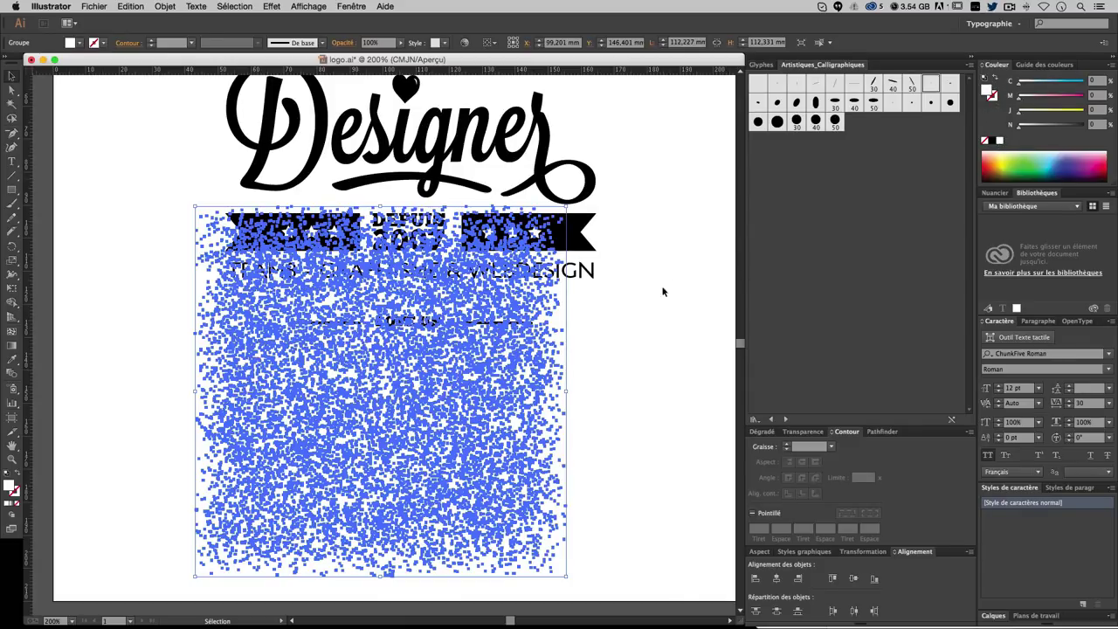
{"action": "left_click", "coordinate": [602, 340]}
{"action": "left_click", "coordinate": [473, 400]}
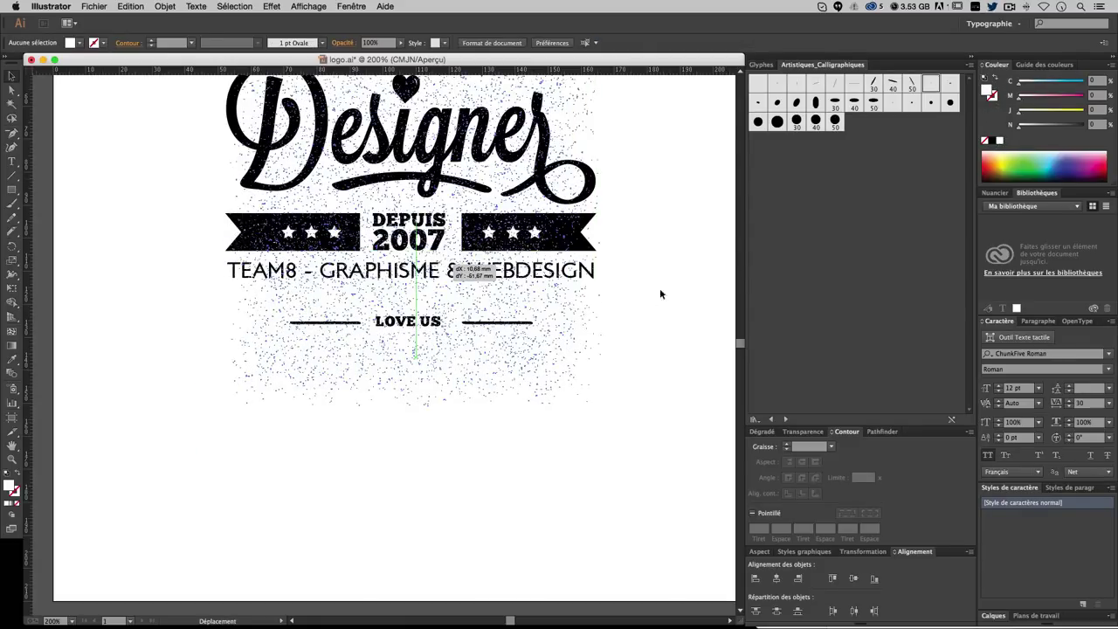
{"action": "mouse_move", "coordinate": [578, 119]}
{"action": "left_mouse_down"}
{"action": "mouse_move", "coordinate": [556, 114]}
{"action": "mouse_move", "coordinate": [605, 157]}
{"action": "left_mouse_up"}
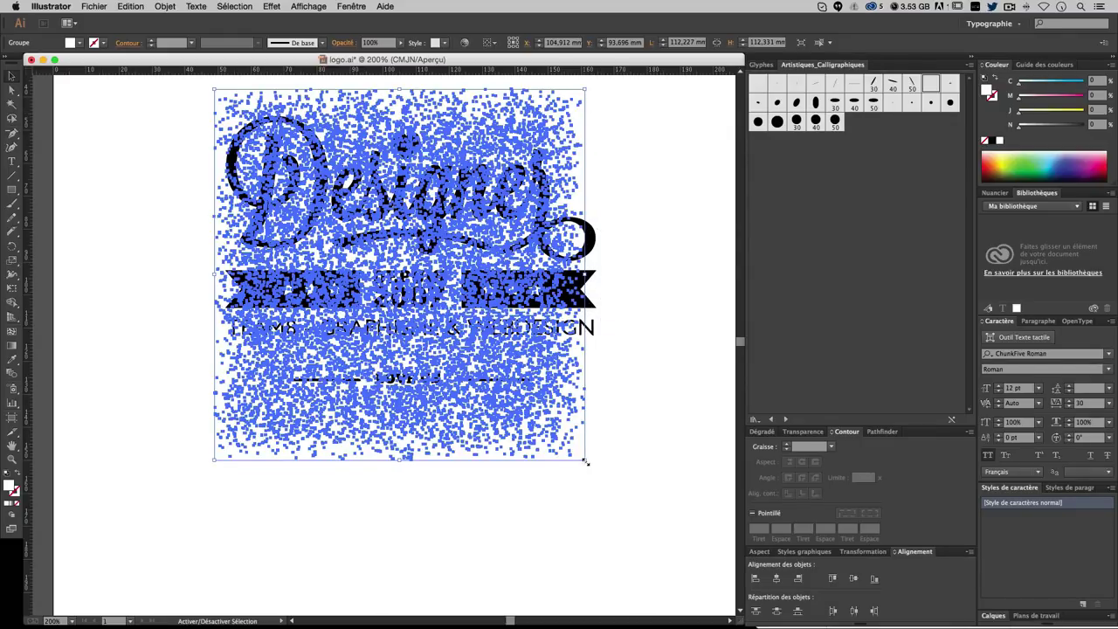
{"action": "left_click_drag", "start_coordinate": [583, 459], "coordinate": [615, 478]}
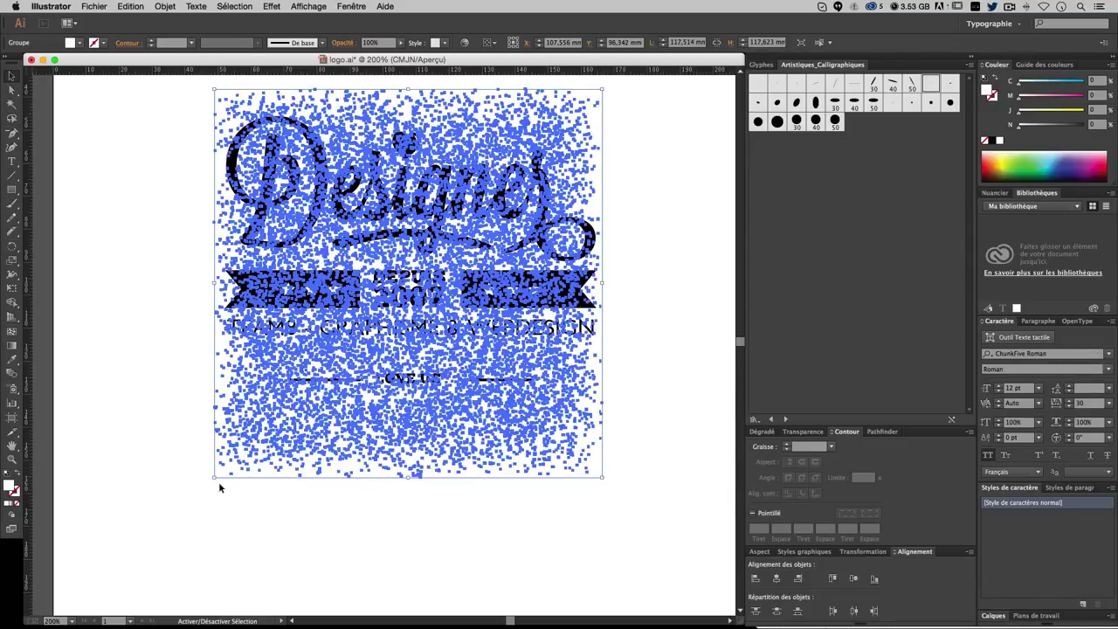
{"action": "left_click_drag", "start_coordinate": [216, 478], "coordinate": [201, 499]}
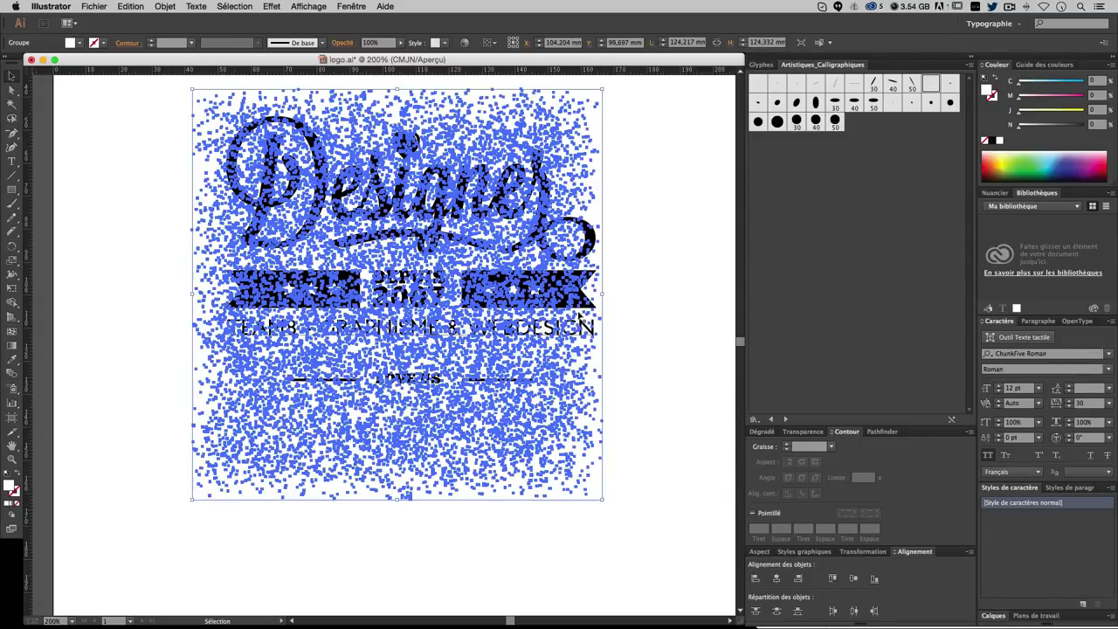
{"action": "left_click", "coordinate": [630, 283]}
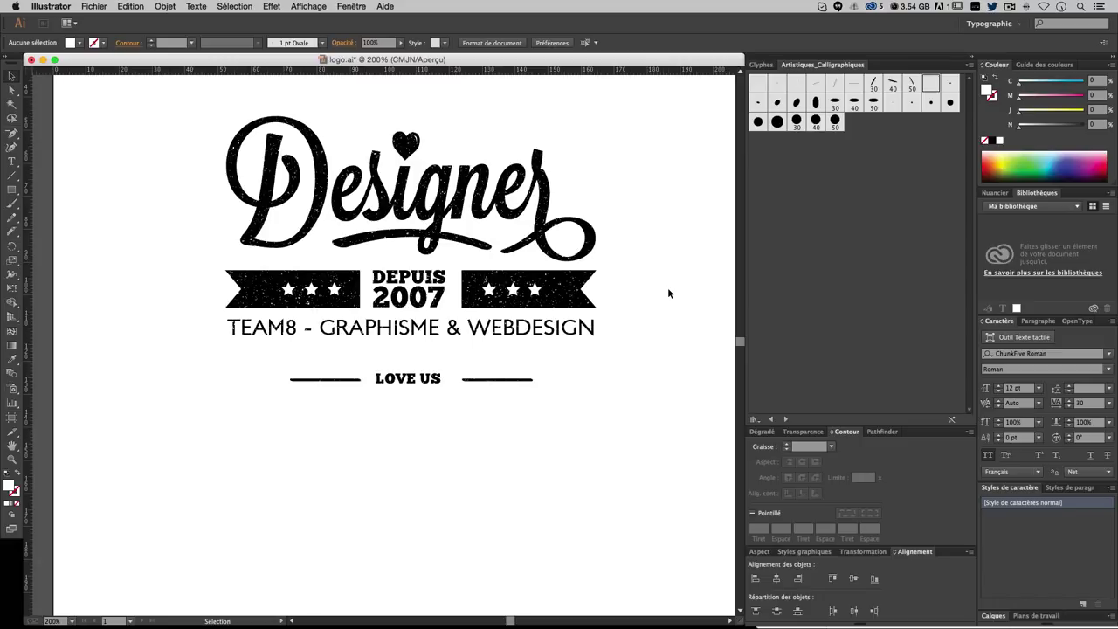
- Zoom out to 100%, then to 150% to view the finished distressed logo
{"action": "key", "text": "super+minus"}
{"action": "key", "text": "super+minus"}
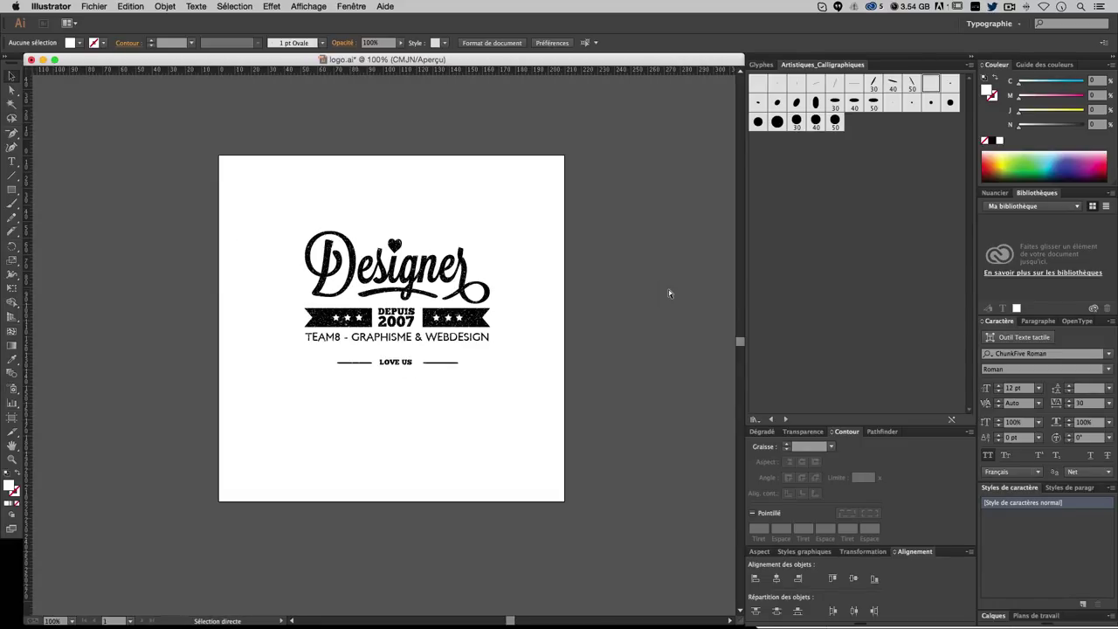
{"action": "key", "text": "super+plus"}
{"action": "key", "text": "super+plus"}
{"action": "key", "text": "super+minus"}
{"action": "key", "text": "super+minus"}
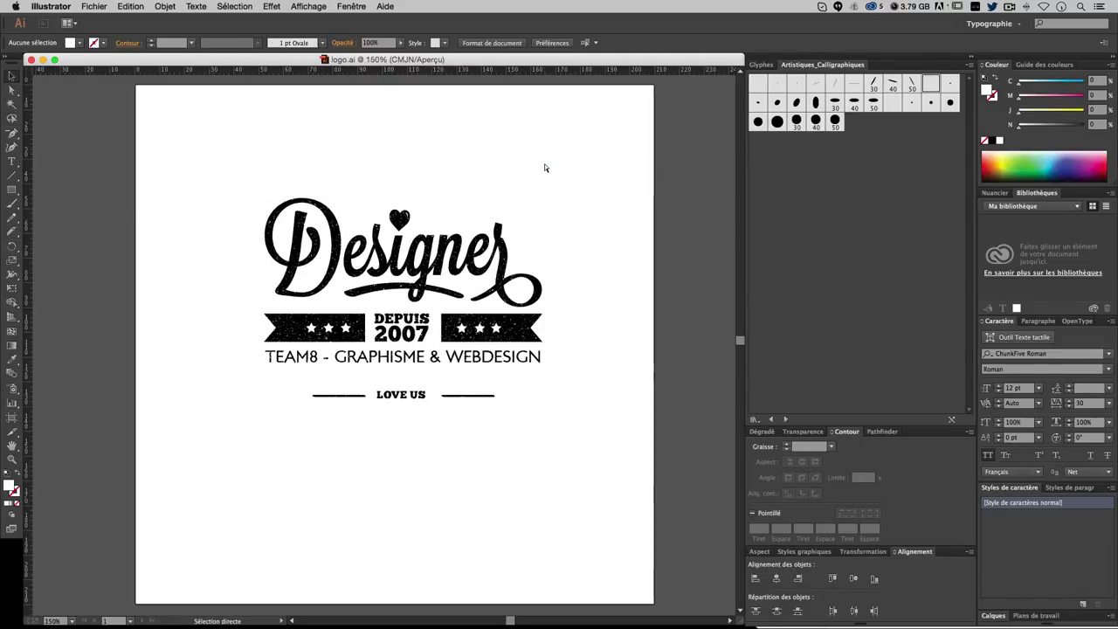
{"action": "key", "text": "super+plus"}
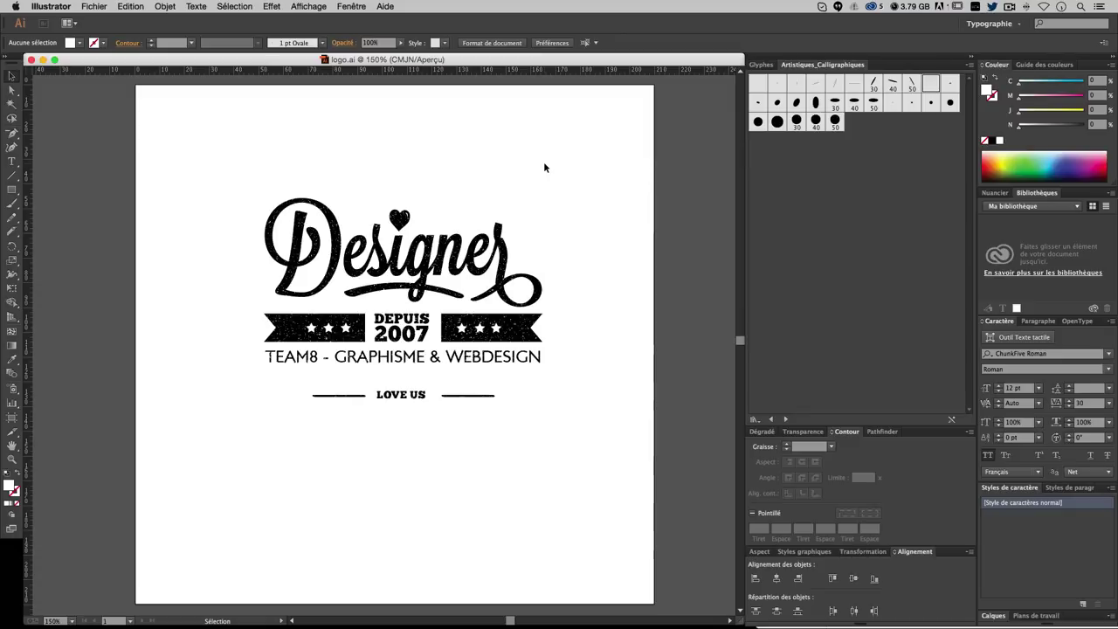